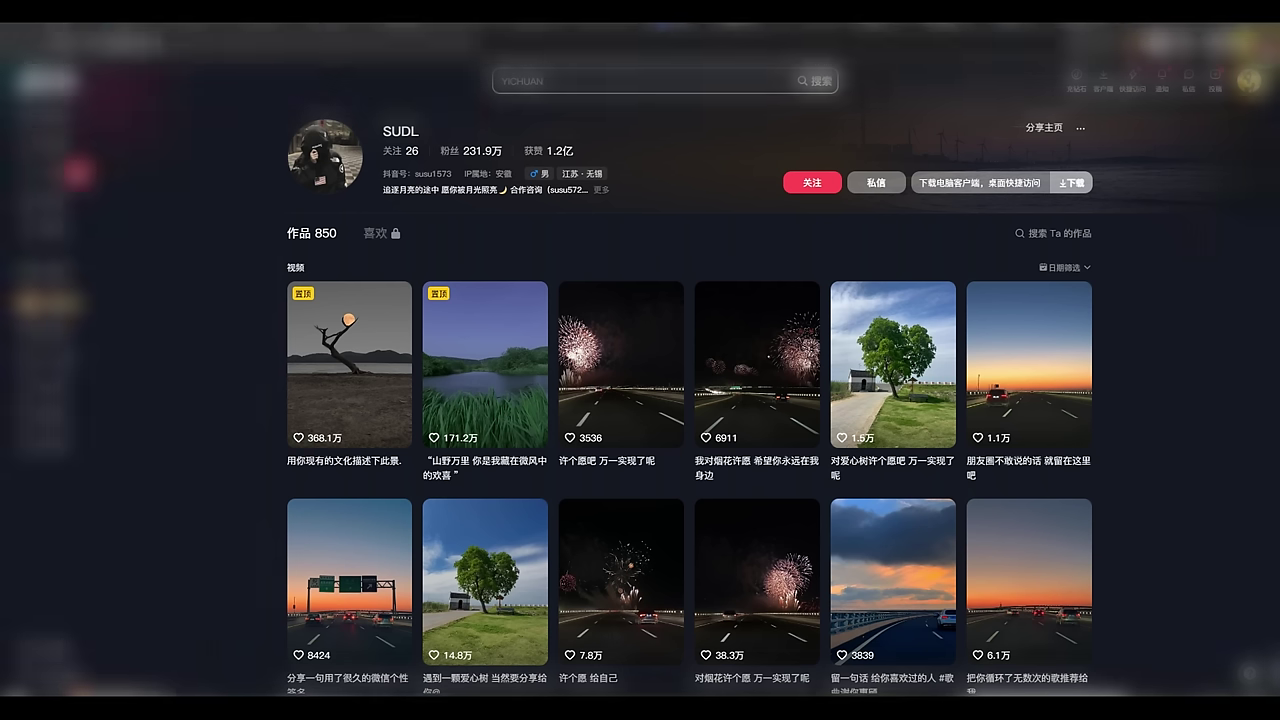
Browse the SUDL profile's works and open the dusk sea video with a moon above a small island.
{"action": "scroll", "coordinate": [1168, 385], "scroll_direction": "down", "scroll_amount": 10}
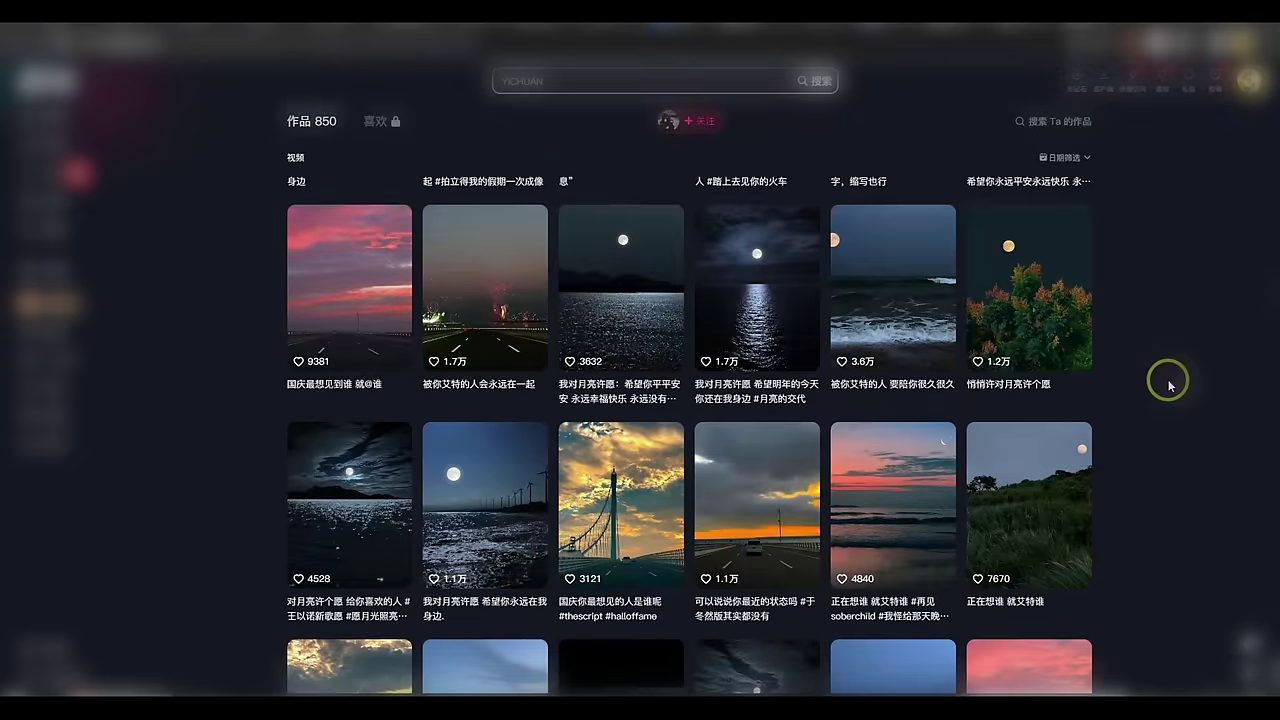
{"action": "mouse_move", "coordinate": [772, 325]}
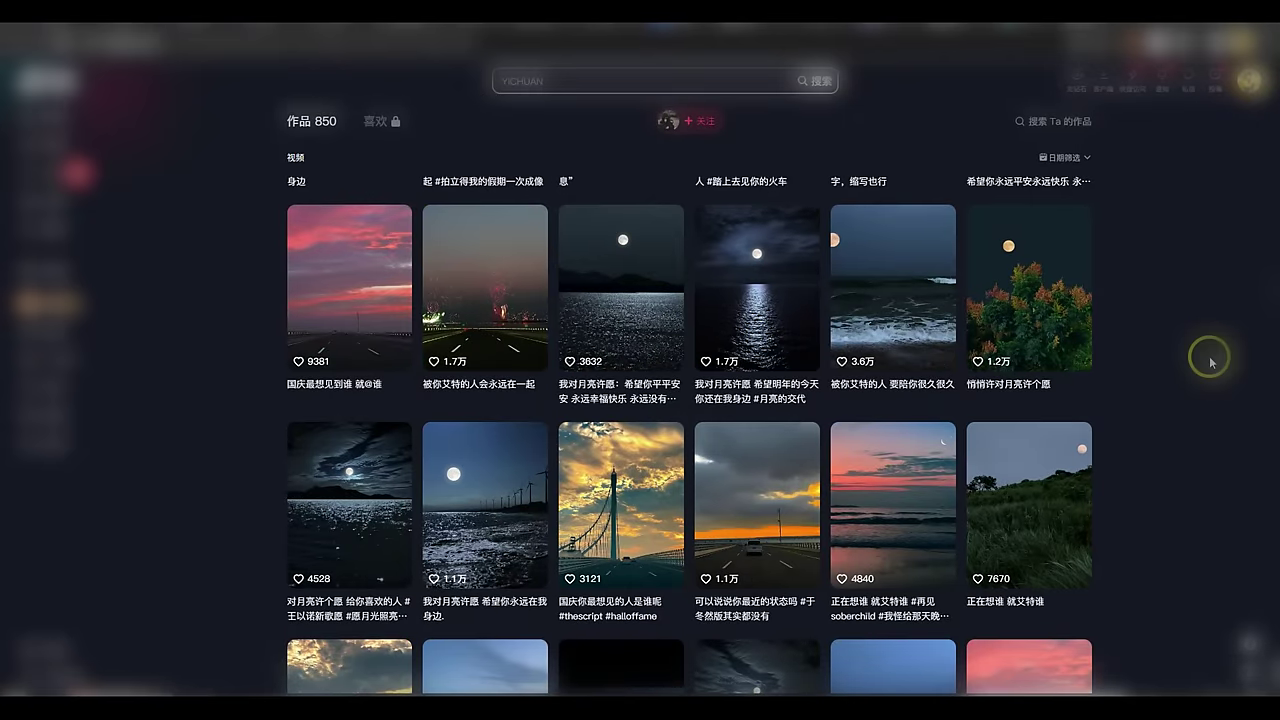
{"action": "scroll", "coordinate": [1210, 362], "scroll_direction": "down", "scroll_amount": 5}
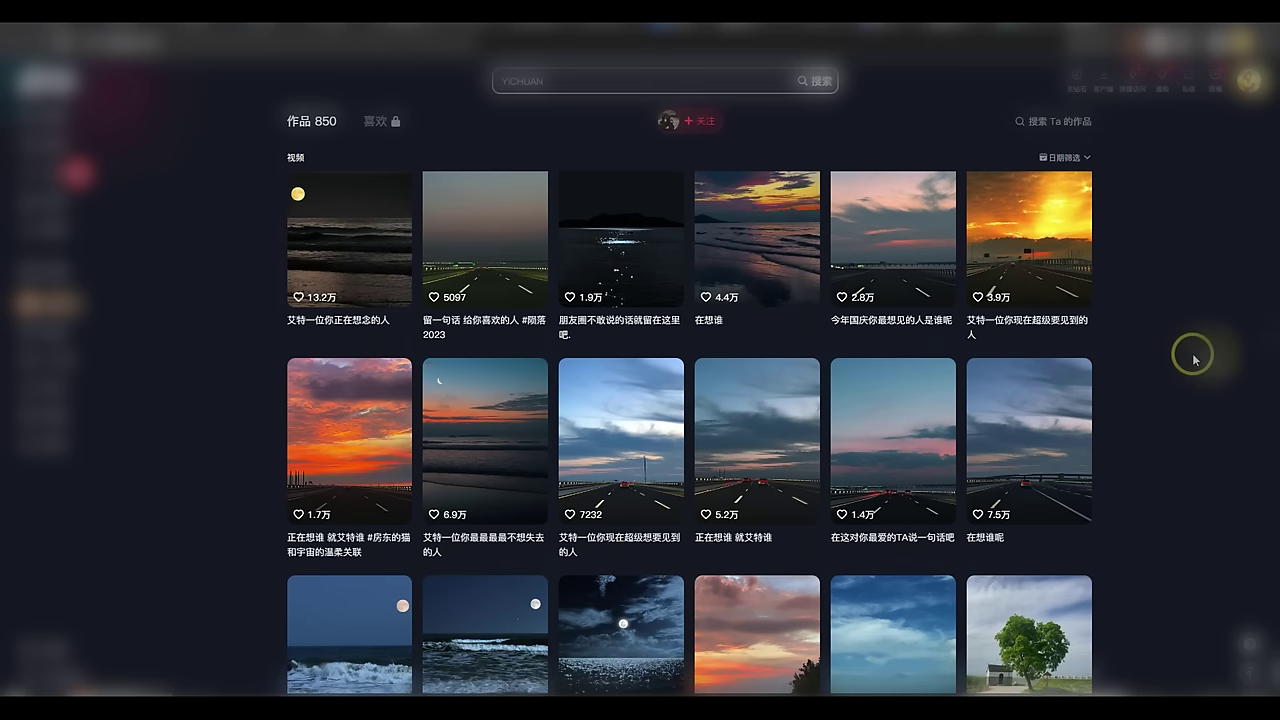
{"action": "scroll", "coordinate": [1193, 360], "scroll_direction": "down", "scroll_amount": 2}
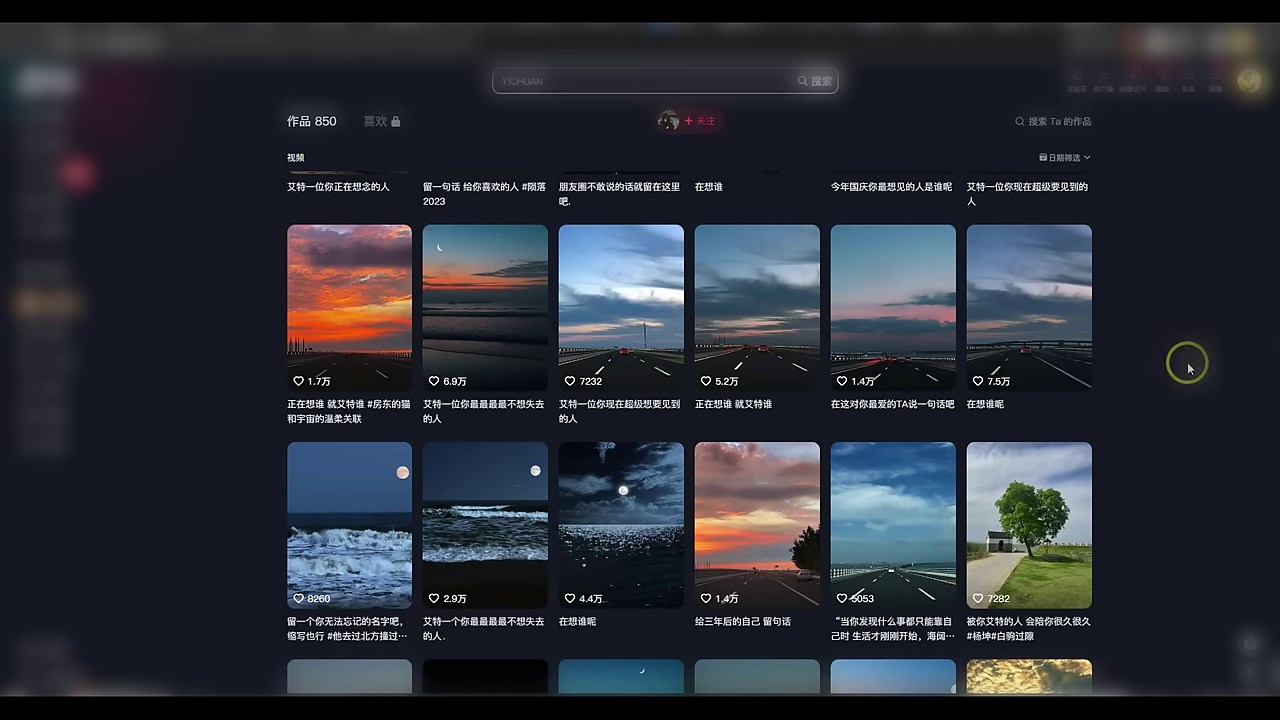
{"action": "scroll", "coordinate": [1190, 360], "scroll_direction": "down", "scroll_amount": 4}
{"action": "scroll", "coordinate": [1190, 345], "scroll_direction": "down", "scroll_amount": 8}
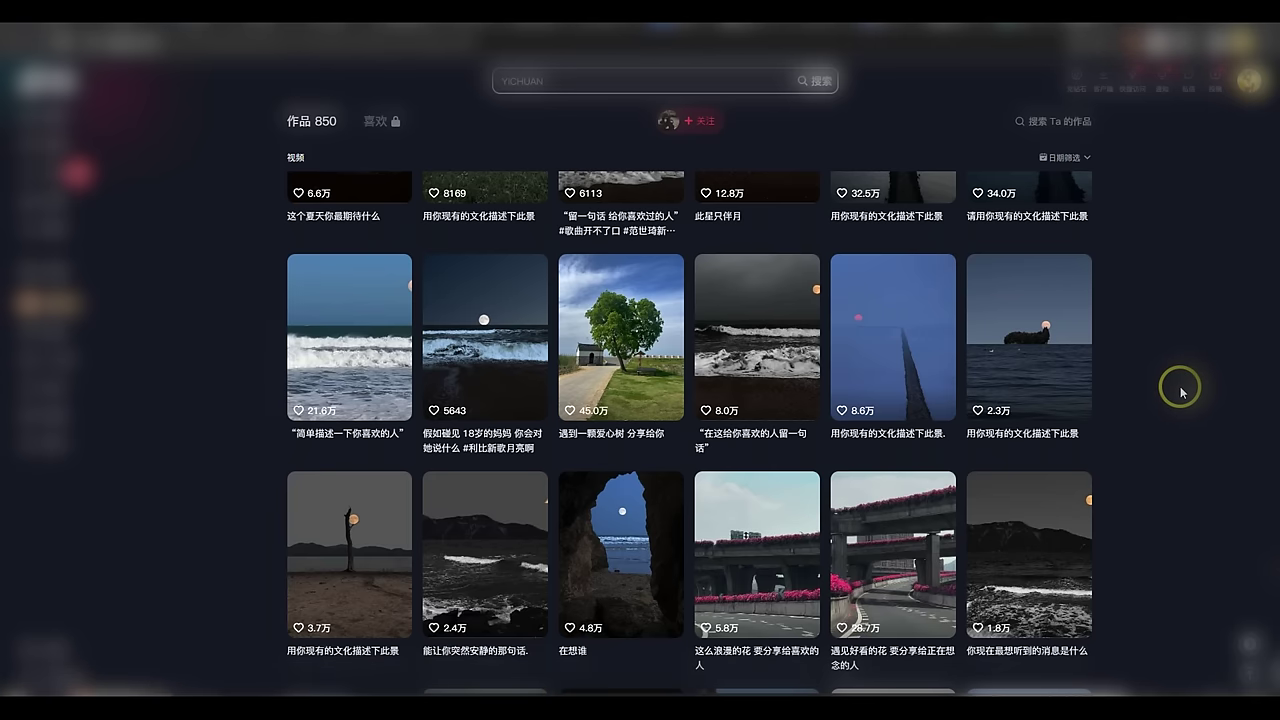
{"action": "left_click", "coordinate": [1034, 360]}
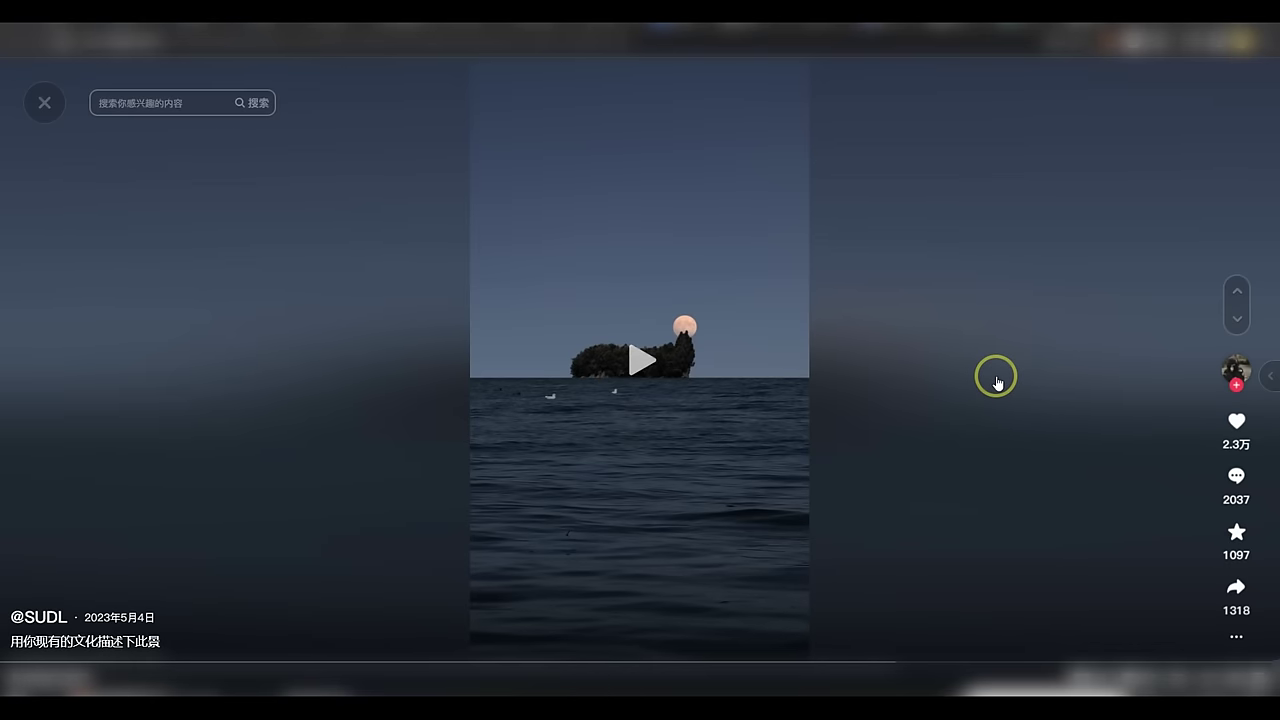
Capture the video frame as a screenshot, pin it and place it over the side of the Jianying editor as a reference.
{"action": "key", "text": "F1"}
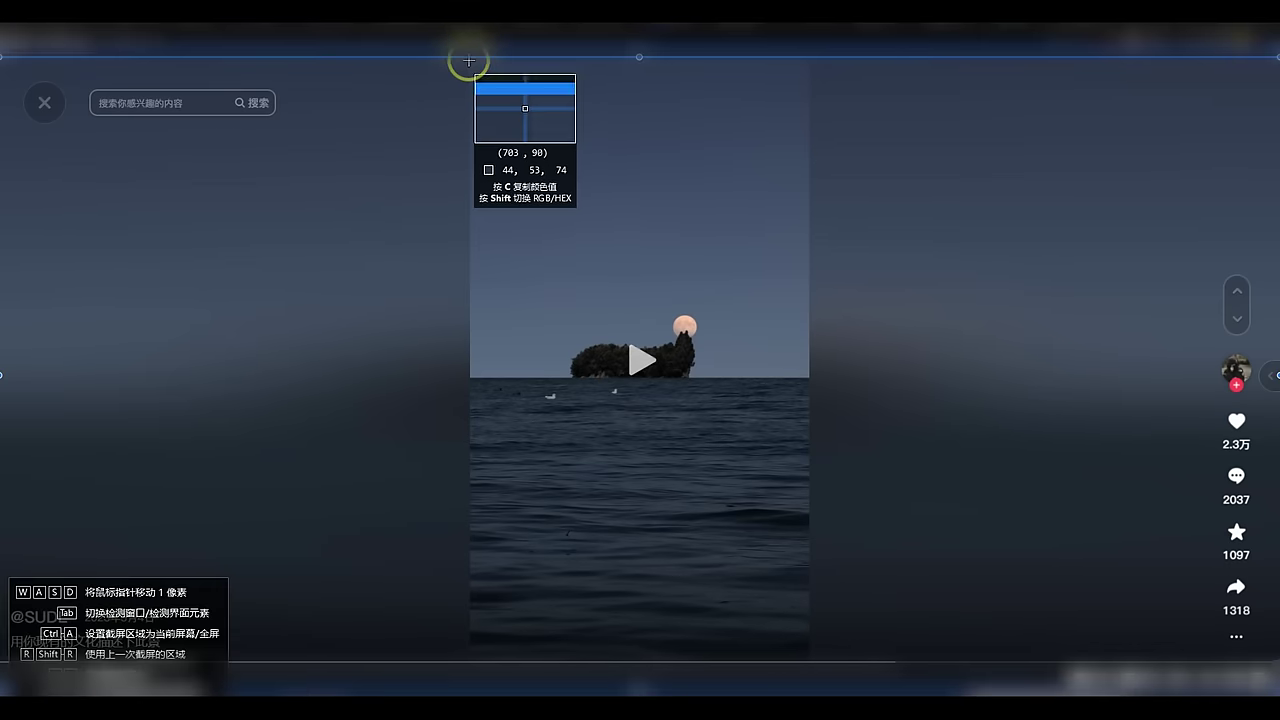
{"action": "left_click_drag", "start_coordinate": [469, 60], "coordinate": [800, 623]}
{"action": "key", "text": "F3"}
{"action": "left_click_drag", "start_coordinate": [651, 432], "coordinate": [1035, 443]}
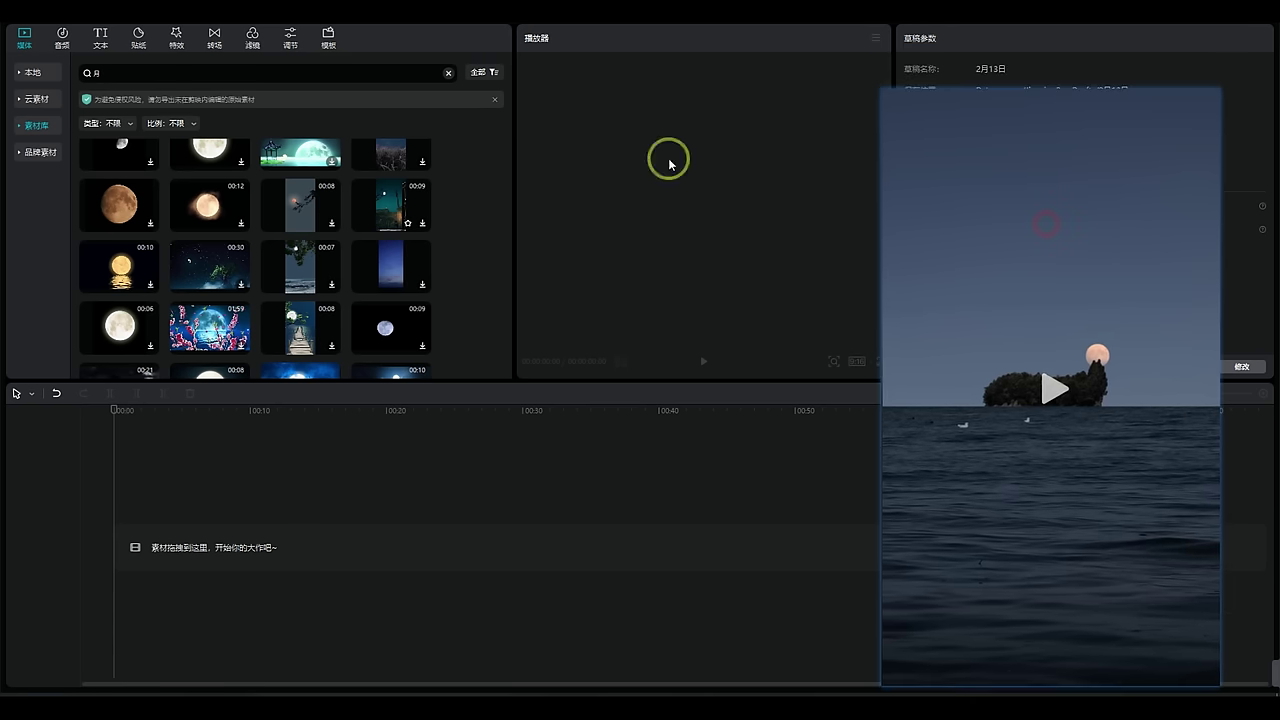
Add the plain white clip from the 热门 stock materials to the start of the timeline.
{"action": "left_click", "coordinate": [31, 128]}
{"action": "left_click", "coordinate": [35, 176]}
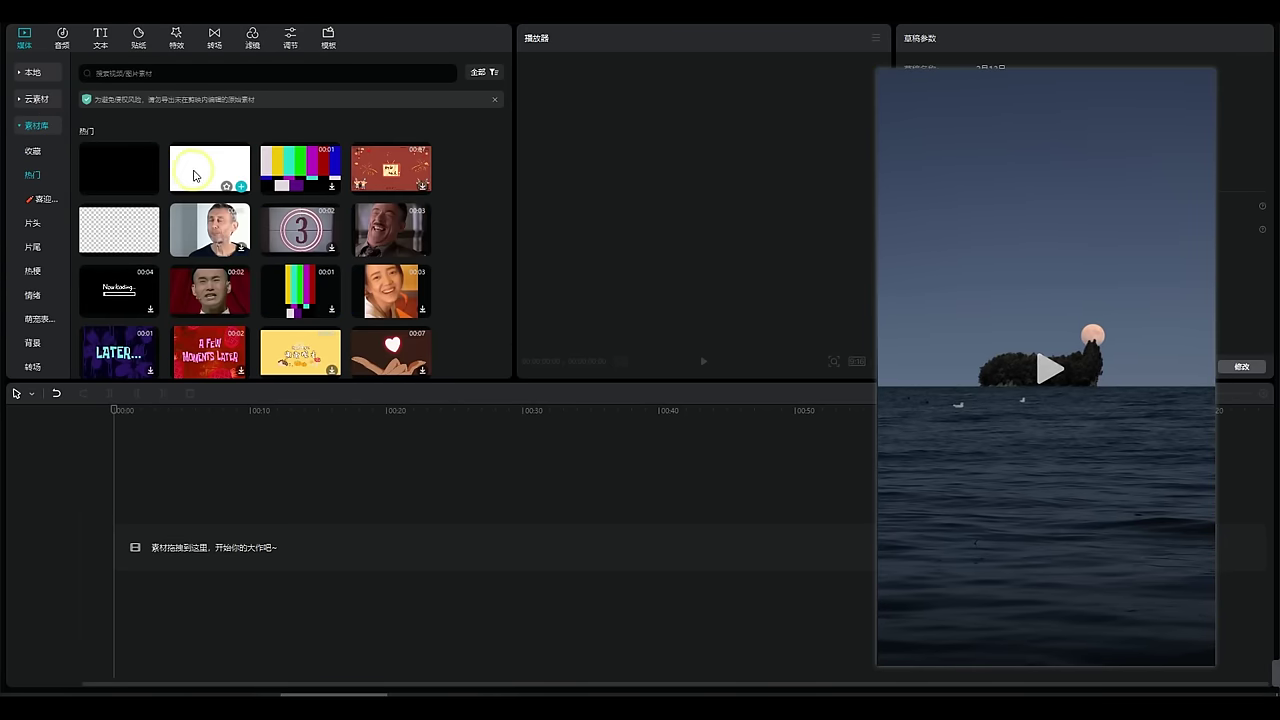
{"action": "left_click_drag", "start_coordinate": [210, 168], "coordinate": [115, 551]}
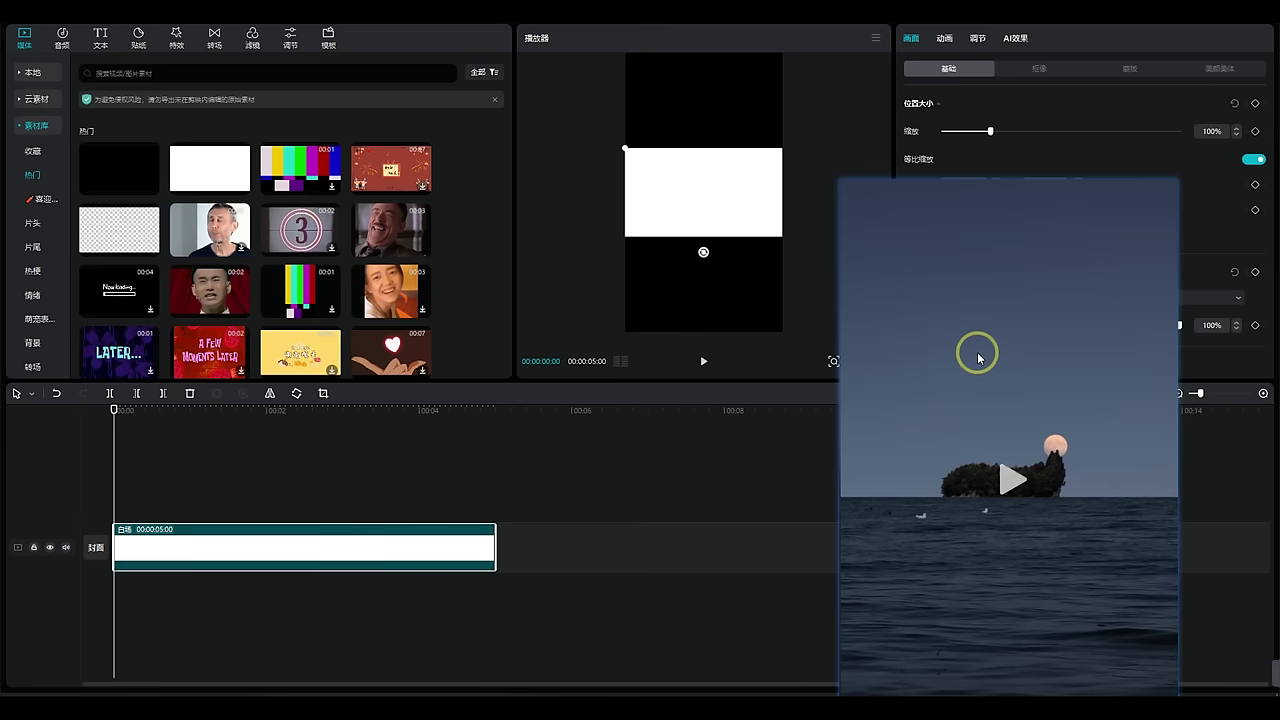
Fill the white clip's background with the sky colour sampled from the reference image and move the white rectangle out of the frame.
{"action": "scroll", "coordinate": [1019, 274], "scroll_direction": "down", "scroll_amount": 5}
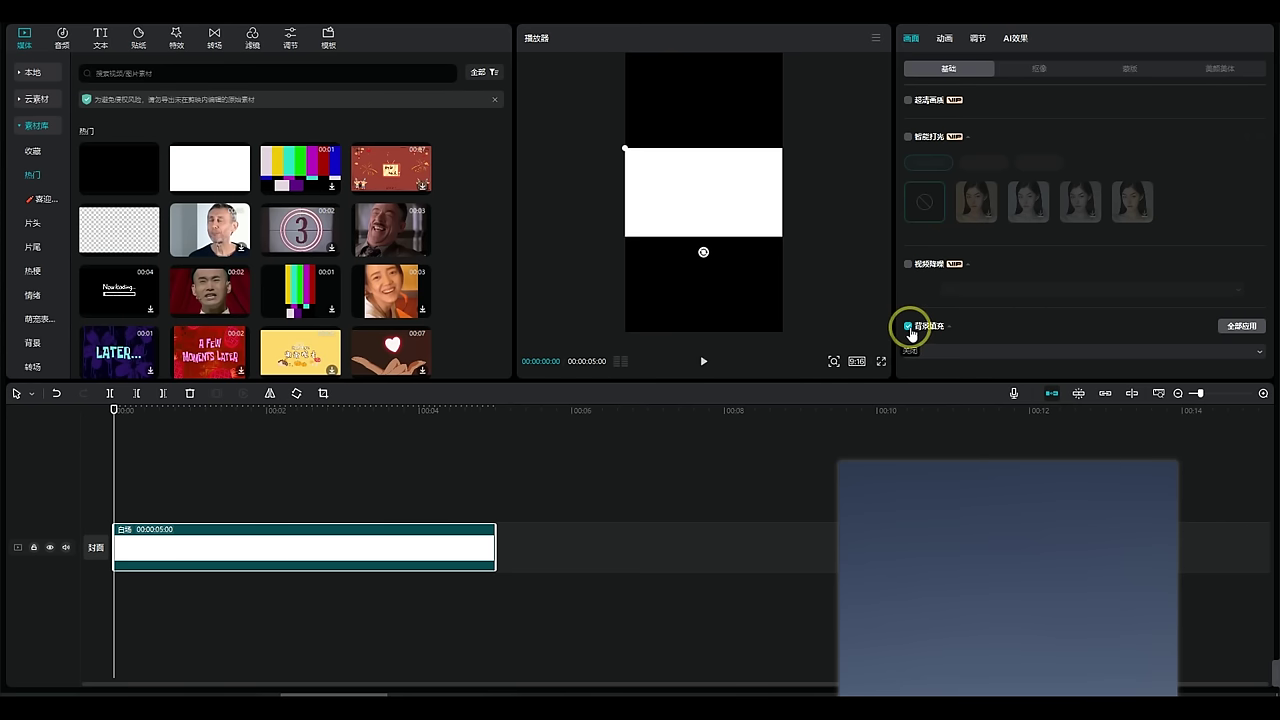
{"action": "left_click", "coordinate": [1054, 353]}
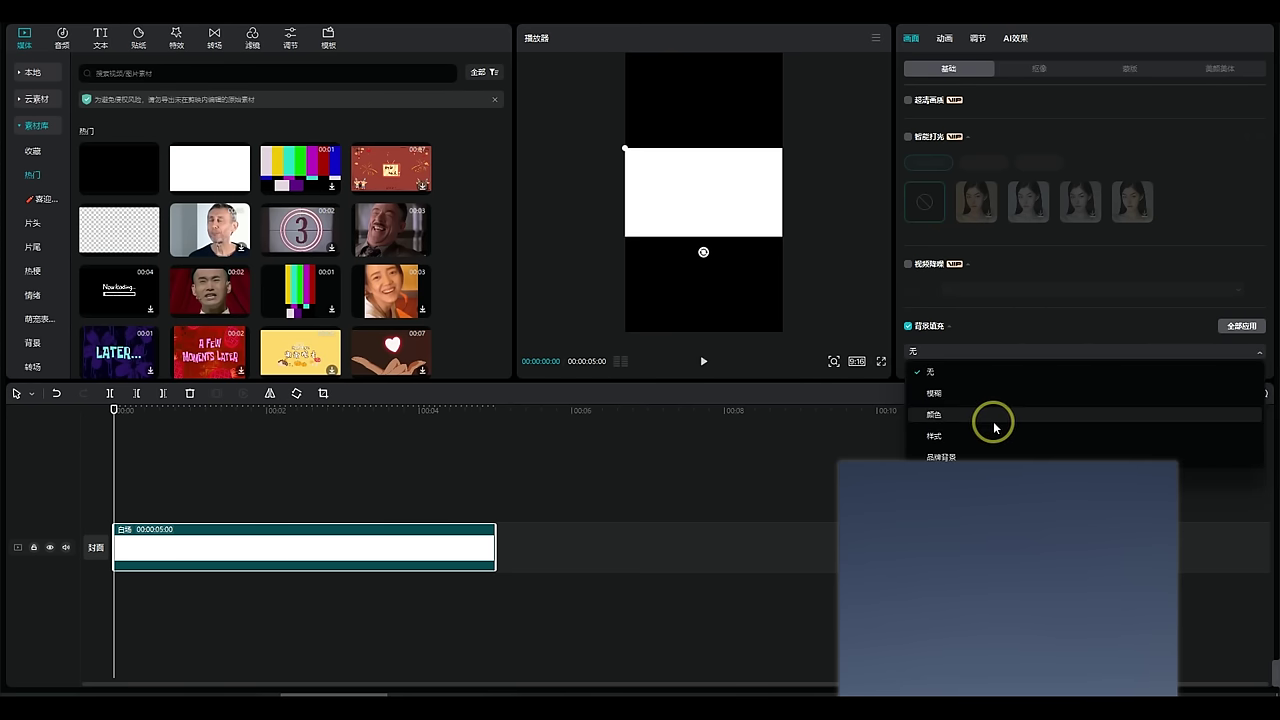
{"action": "left_click", "coordinate": [994, 420]}
{"action": "scroll", "coordinate": [950, 300], "scroll_direction": "down", "scroll_amount": 3}
{"action": "left_click", "coordinate": [912, 166]}
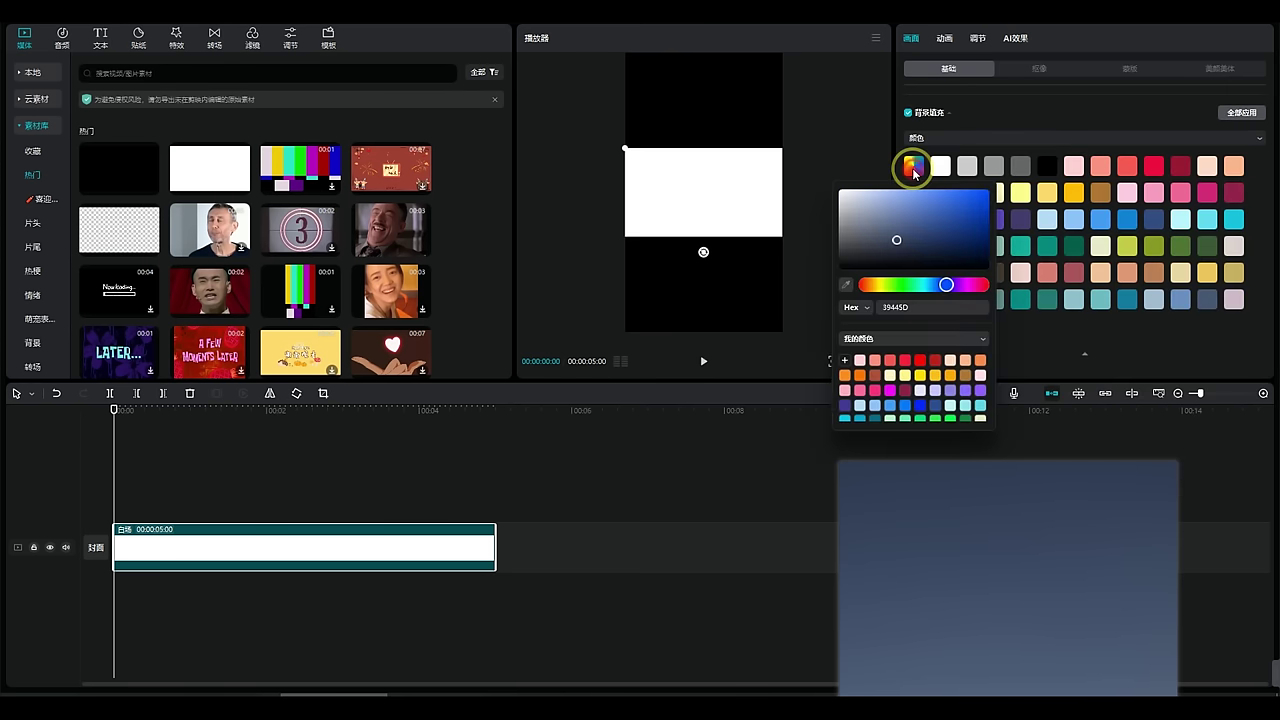
{"action": "left_click", "coordinate": [847, 287]}
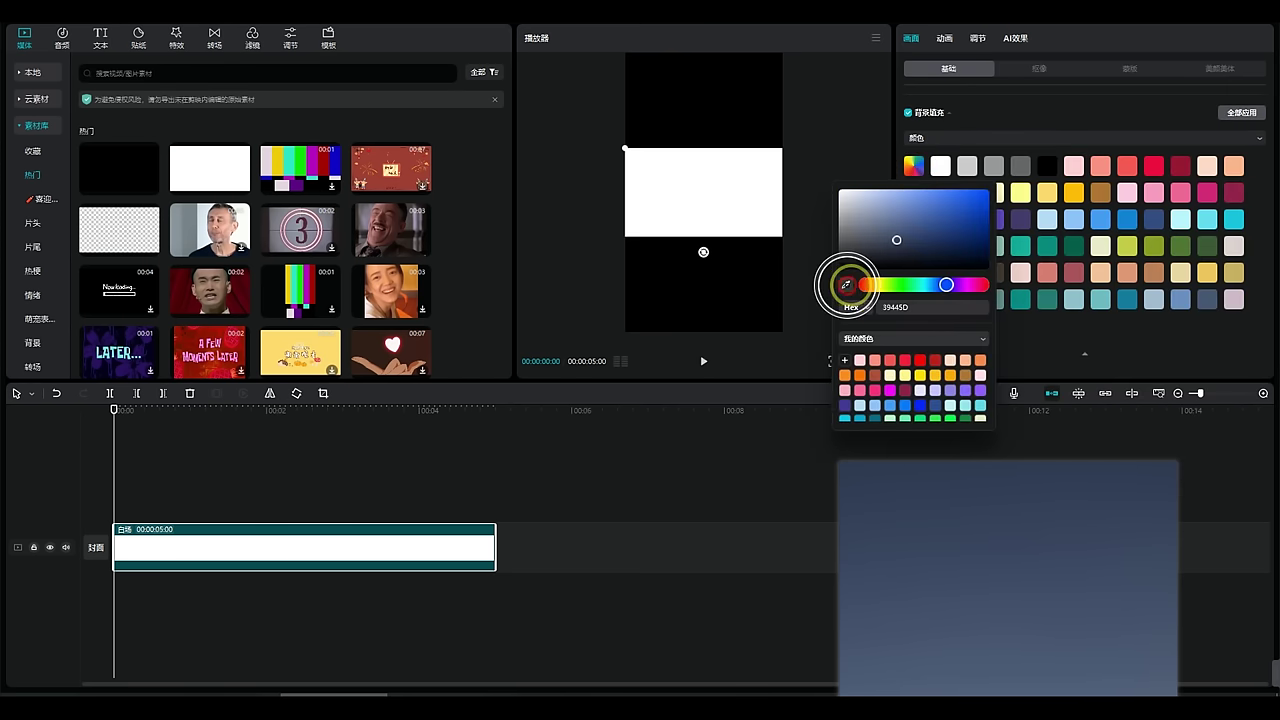
{"action": "left_click", "coordinate": [960, 533]}
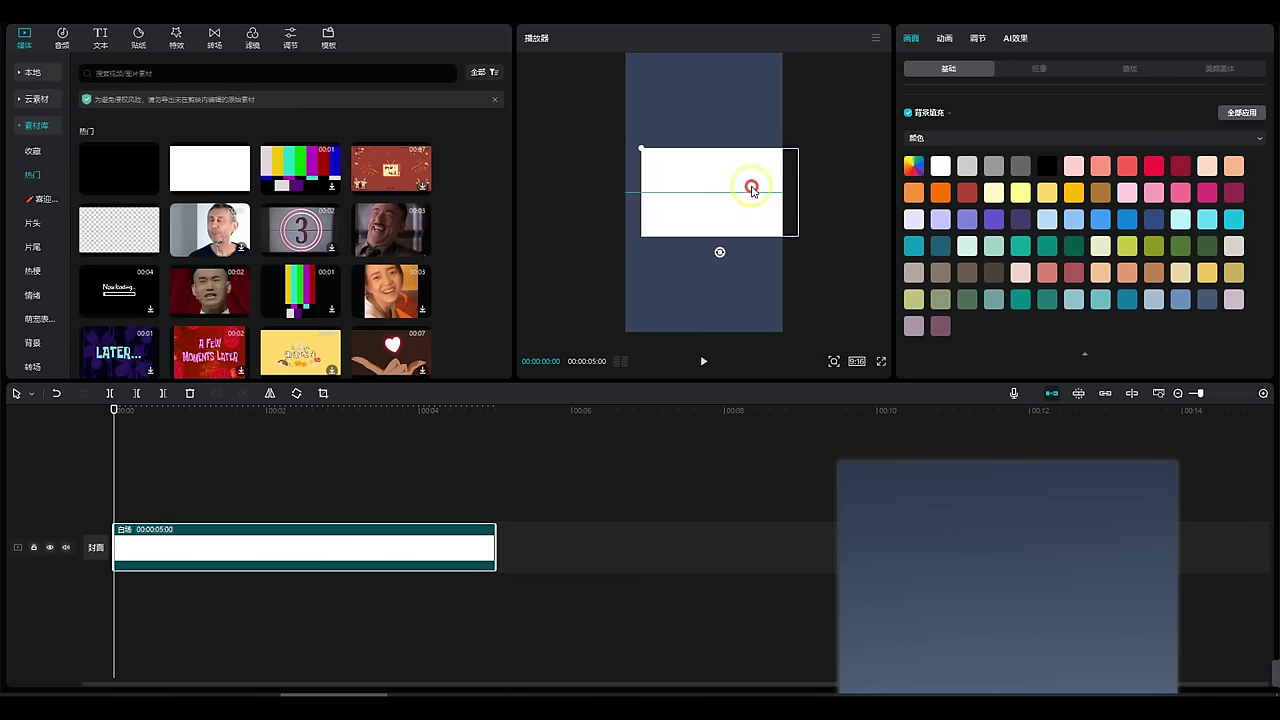
{"action": "left_click_drag", "start_coordinate": [749, 186], "coordinate": [961, 208]}
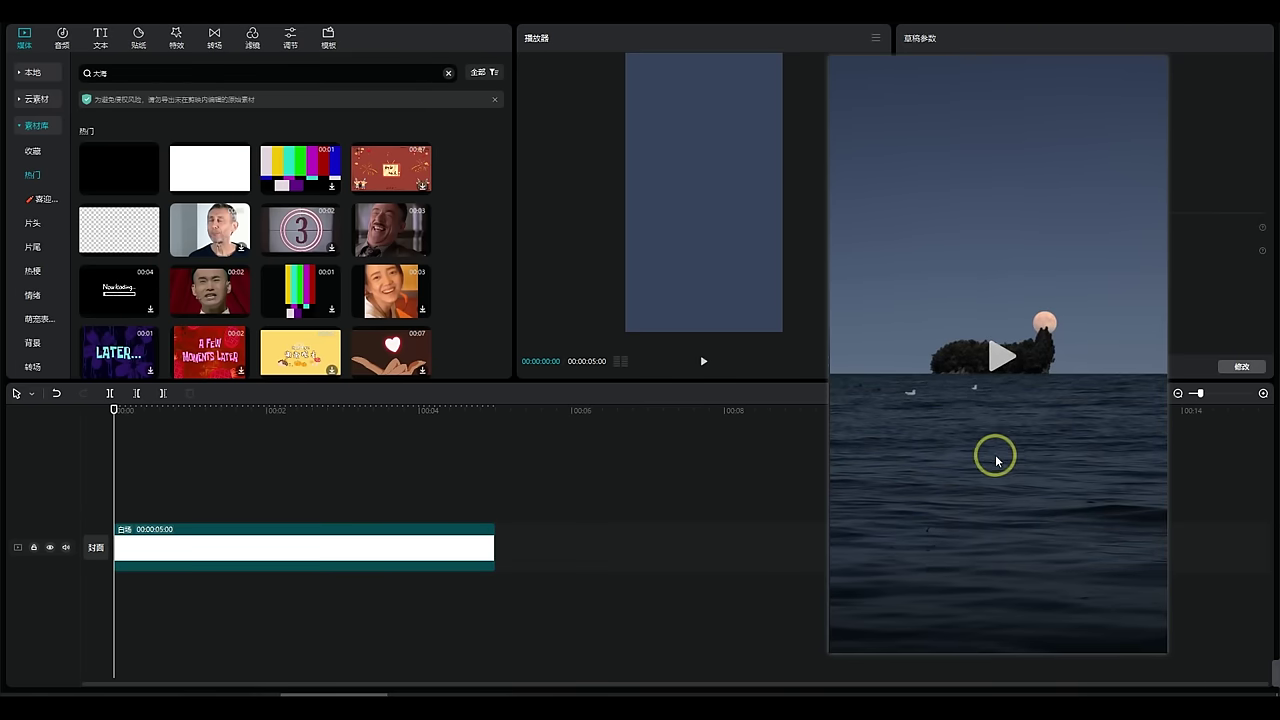
Search the stock library for 大海 and filter the results to 视频 in 竖屏 ratio.
{"action": "left_click", "coordinate": [35, 125]}
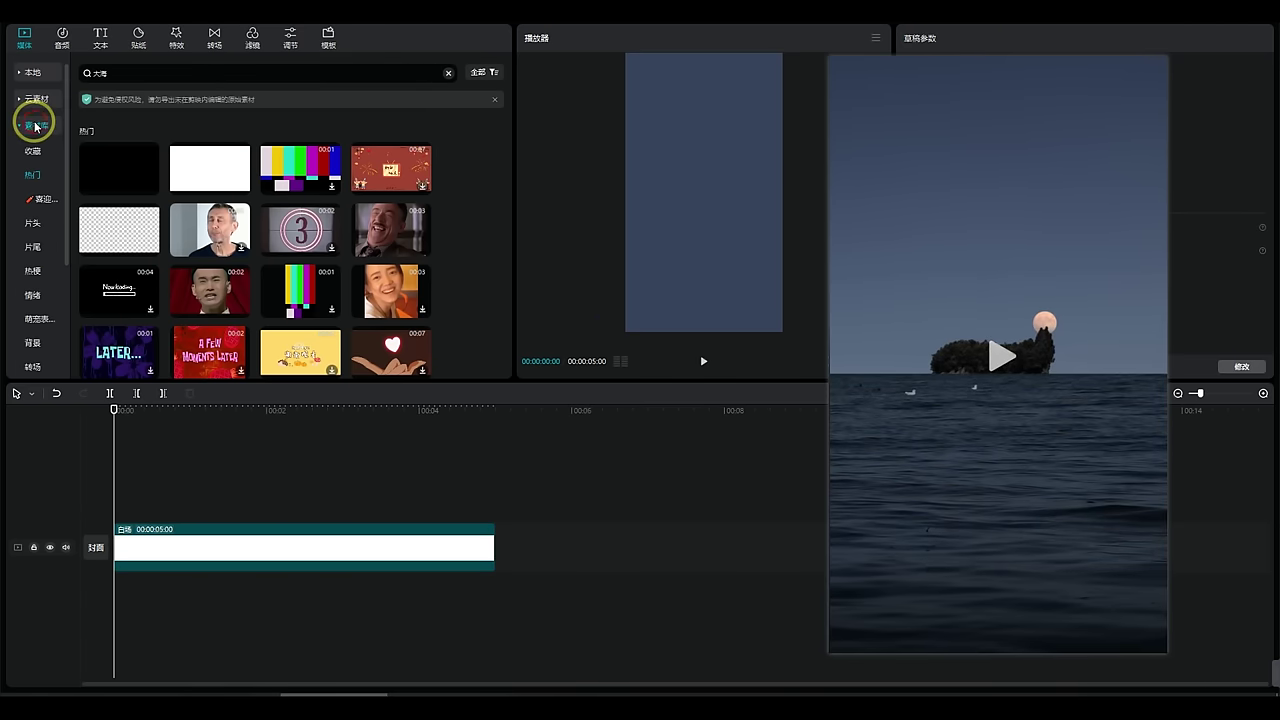
{"action": "left_click", "coordinate": [120, 72]}
{"action": "key", "text": "Return"}
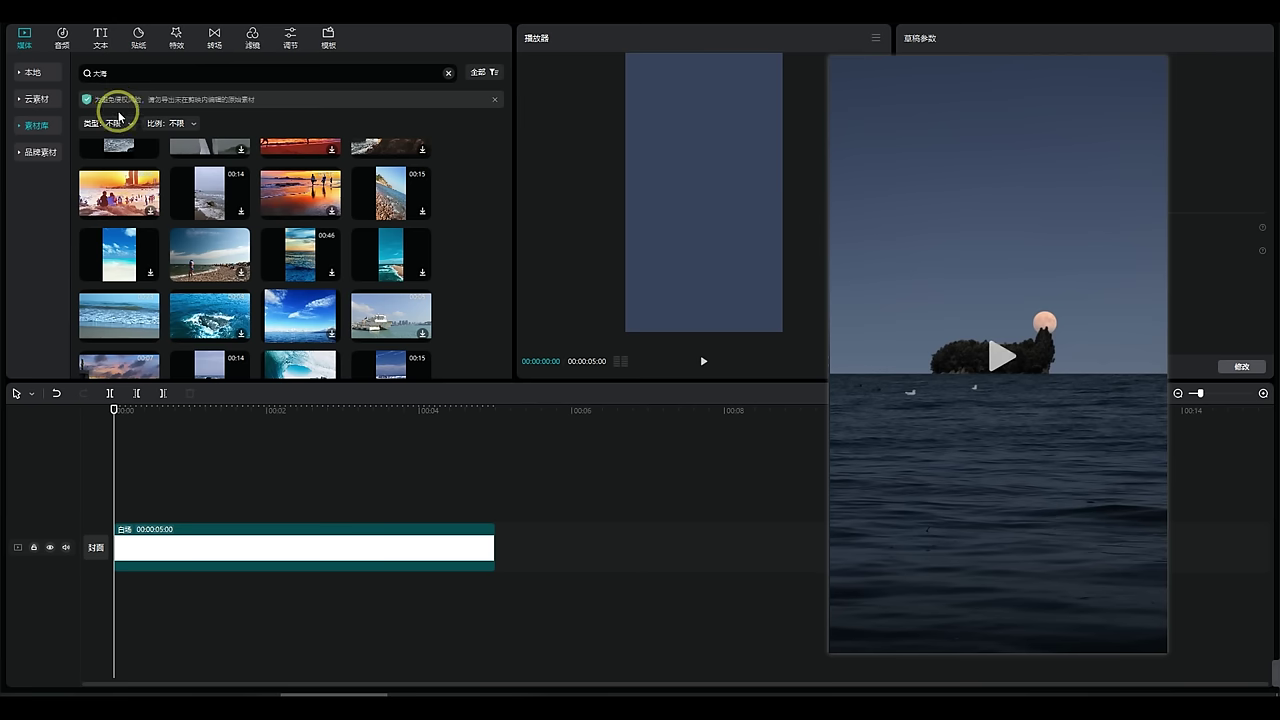
{"action": "left_click", "coordinate": [120, 123]}
{"action": "left_click", "coordinate": [109, 163]}
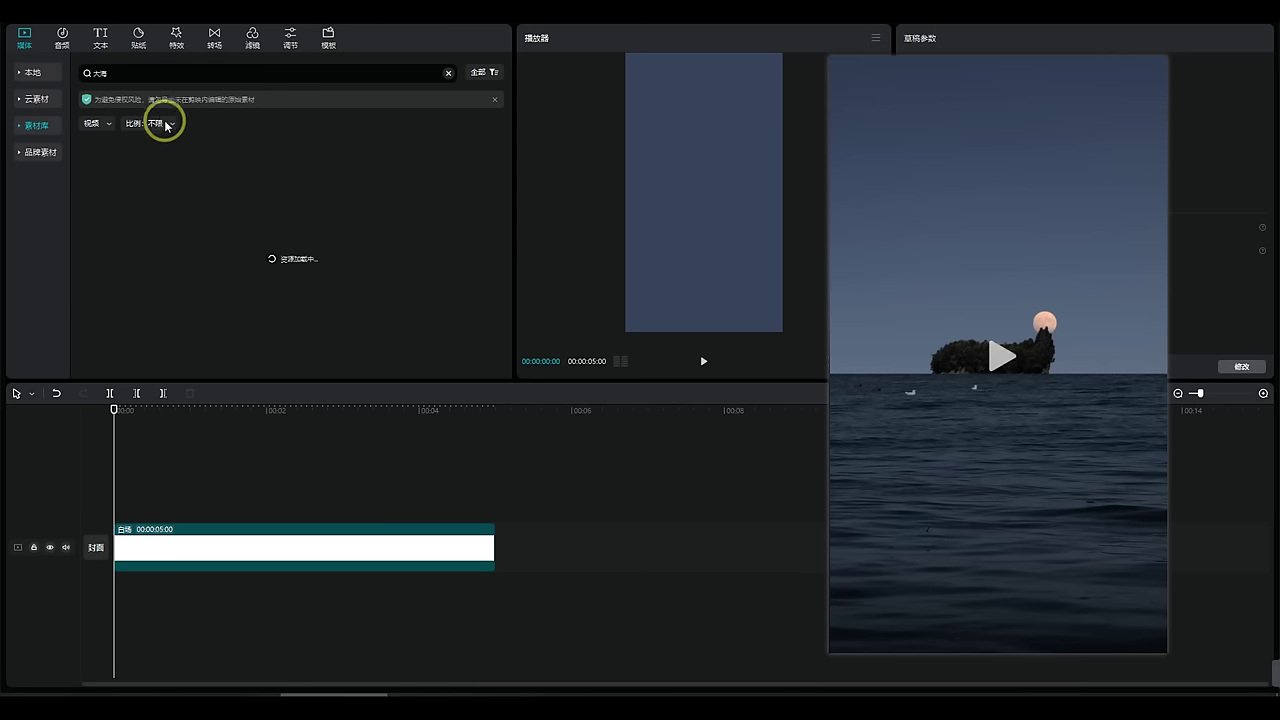
{"action": "left_click", "coordinate": [157, 123]}
{"action": "left_click", "coordinate": [150, 186]}
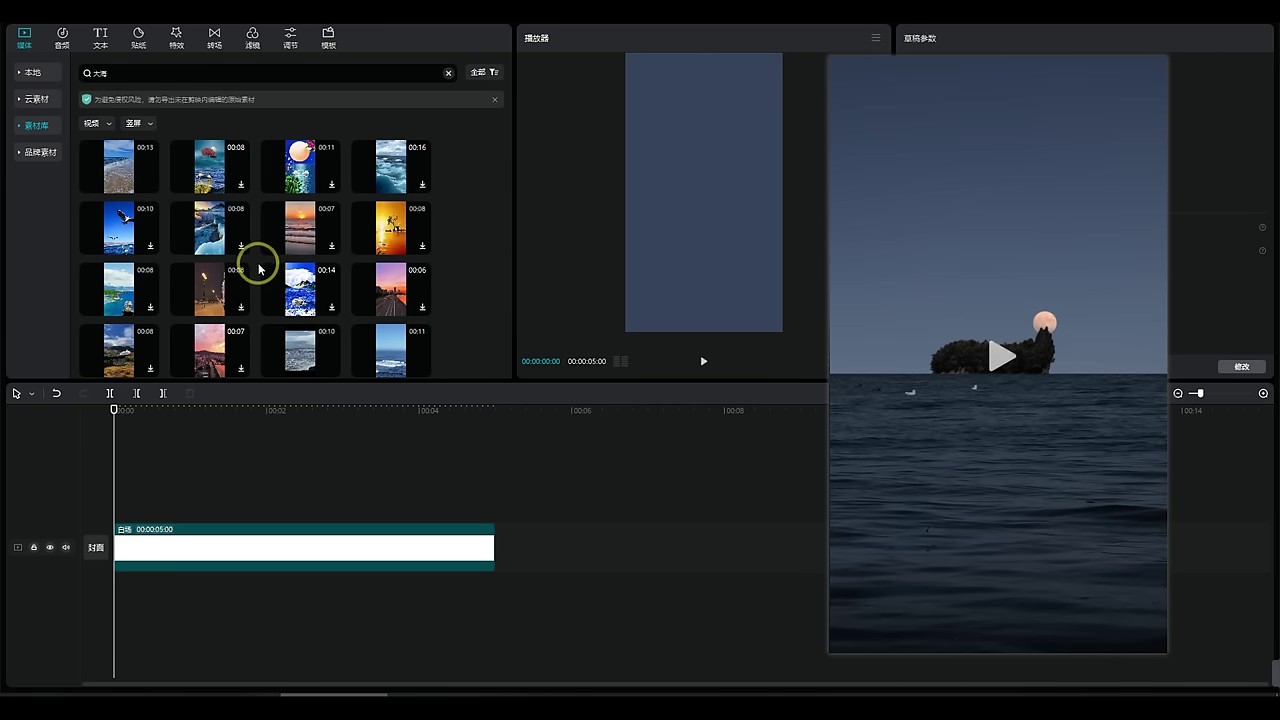
Place a blue open-sea clip on a track above the white clip, starting at the beginning of the timeline.
{"action": "scroll", "coordinate": [280, 280], "scroll_direction": "down", "scroll_amount": 5}
{"action": "left_click_drag", "start_coordinate": [306, 294], "coordinate": [112, 491]}
{"action": "left_click", "coordinate": [246, 442]}
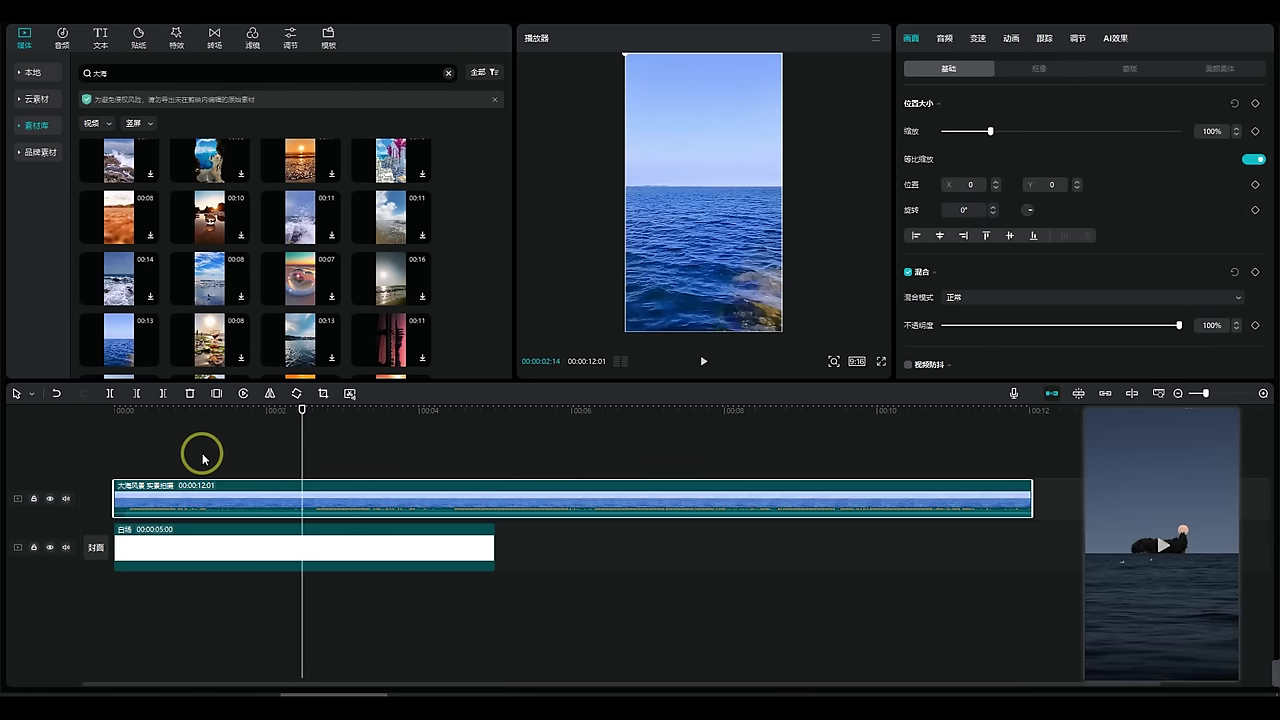
Mute the sea clip's track, separate the clip's audio and delete the separated audio.
{"action": "left_click", "coordinate": [67, 502]}
{"action": "right_click", "coordinate": [409, 497]}
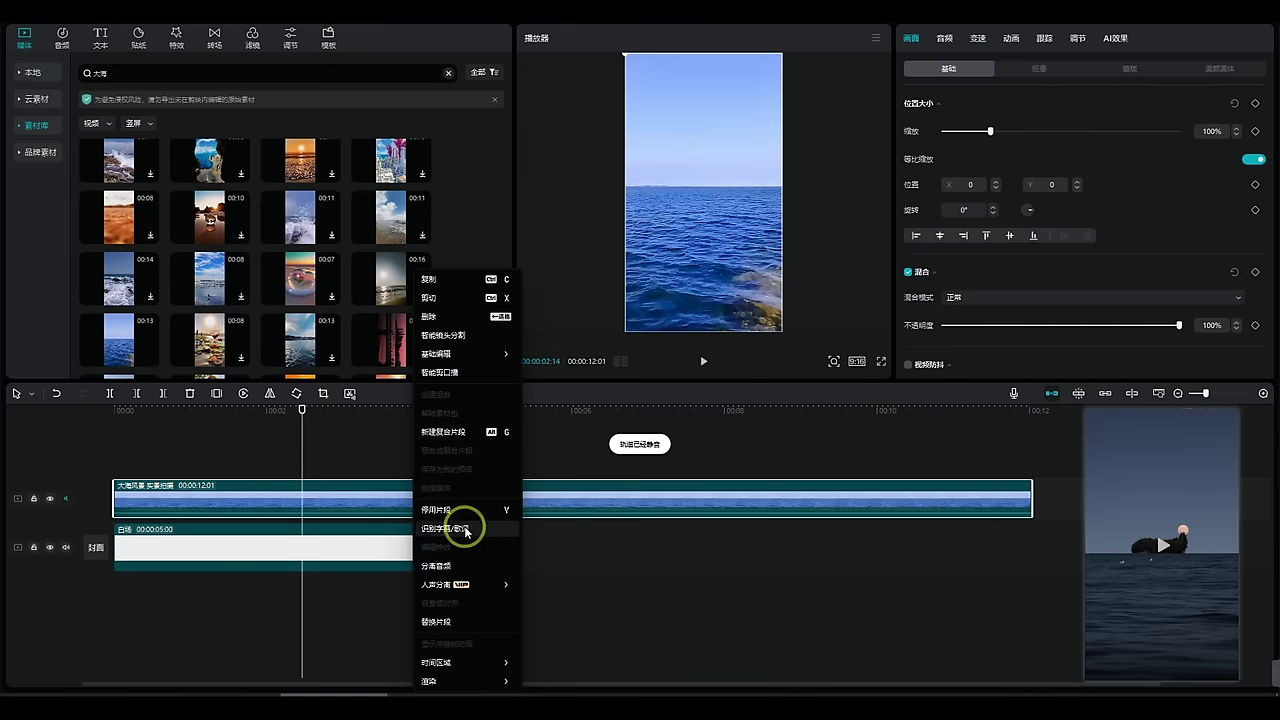
{"action": "left_click", "coordinate": [460, 568]}
{"action": "left_click", "coordinate": [367, 599]}
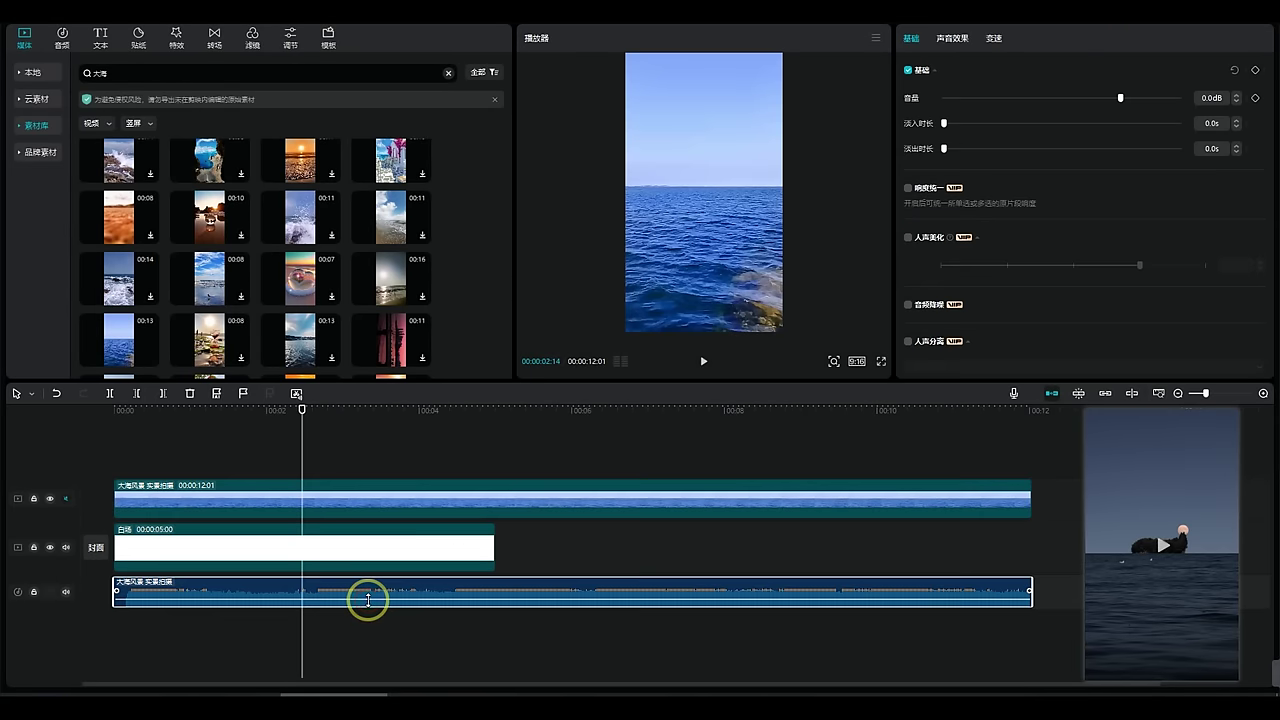
{"action": "key", "text": "Delete"}
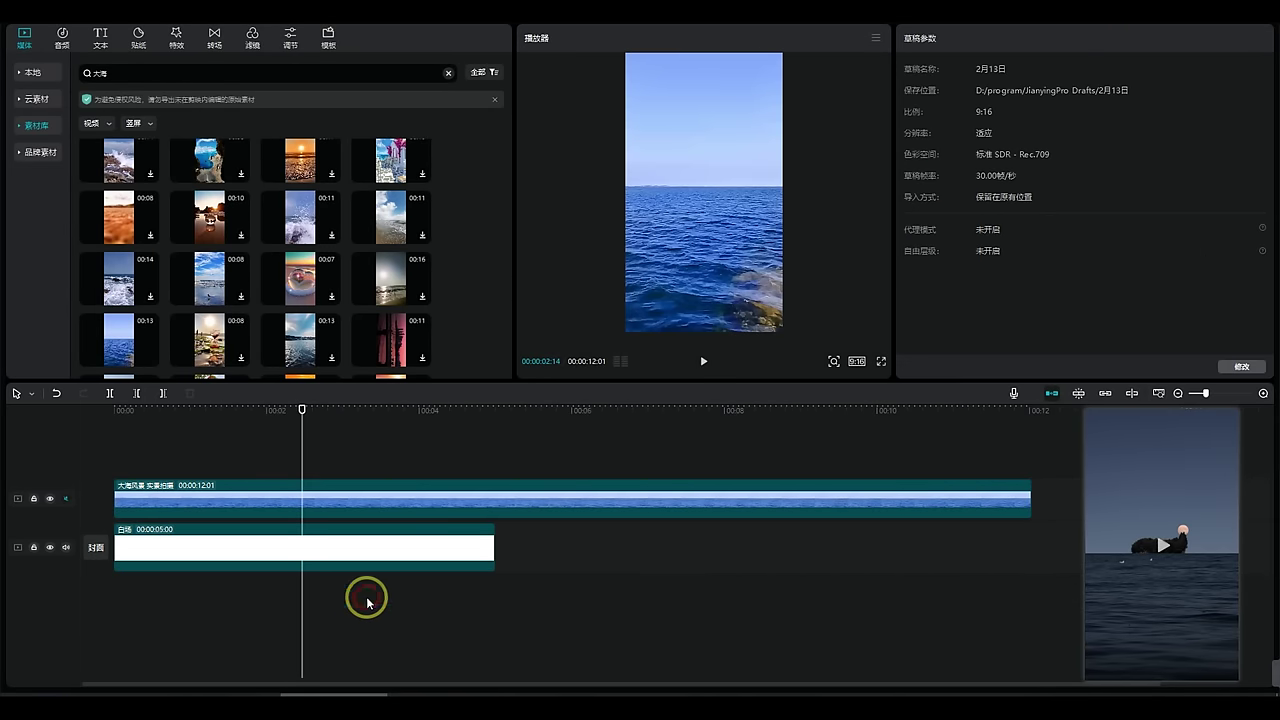
Apply a linear mask to the sea clip, rotated 180° at Y -18, keeping only the water below the horizon.
{"action": "left_click", "coordinate": [352, 501]}
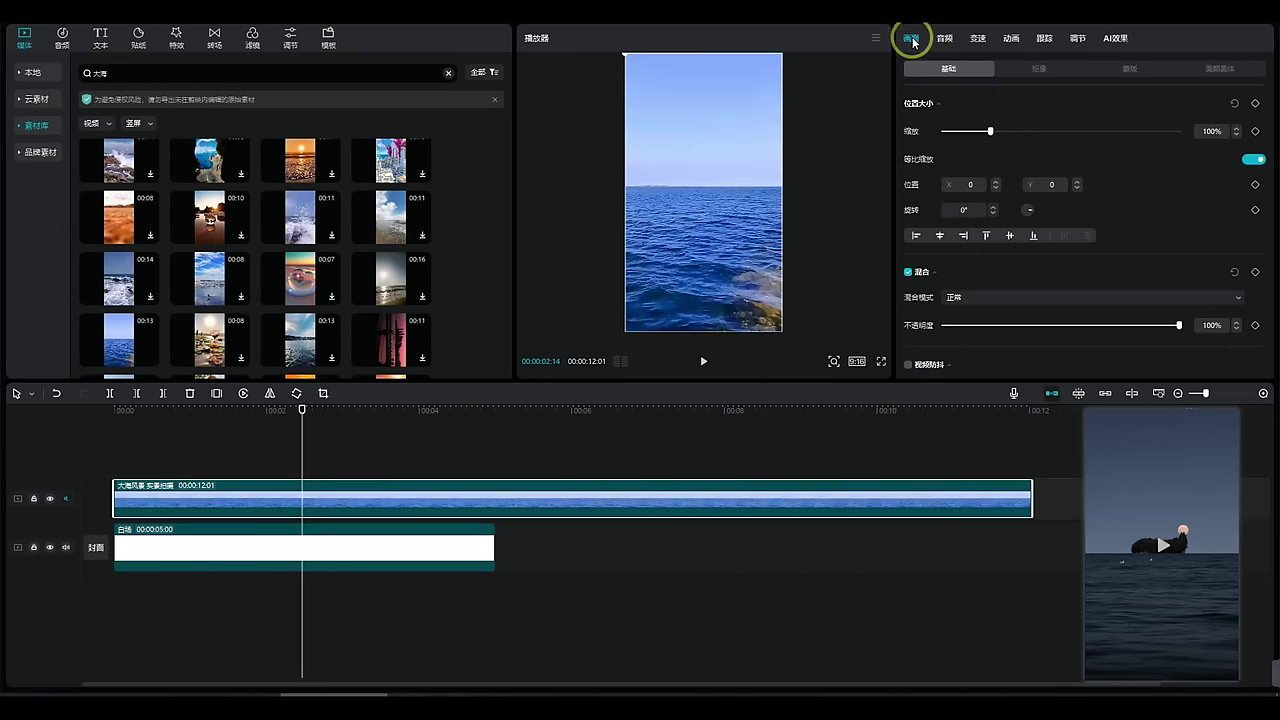
{"action": "left_click", "coordinate": [1128, 68]}
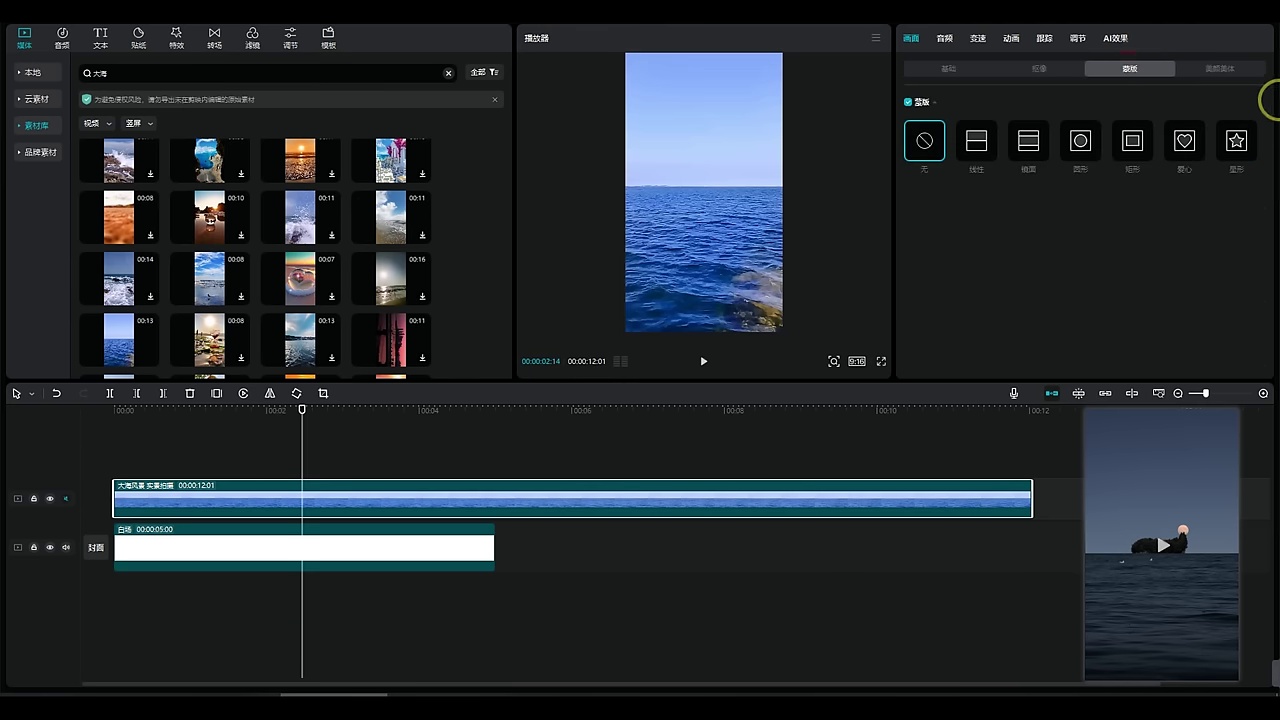
{"action": "left_click", "coordinate": [977, 146]}
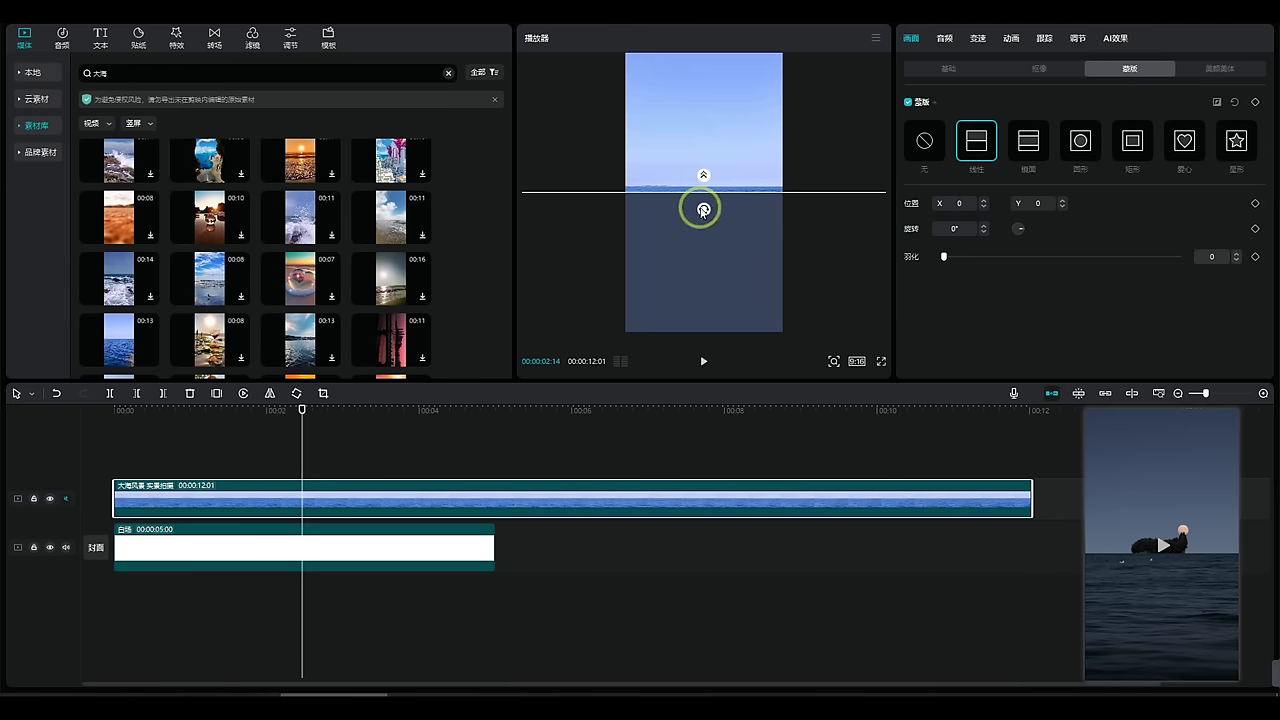
{"action": "left_click_drag", "start_coordinate": [703, 210], "coordinate": [711, 132]}
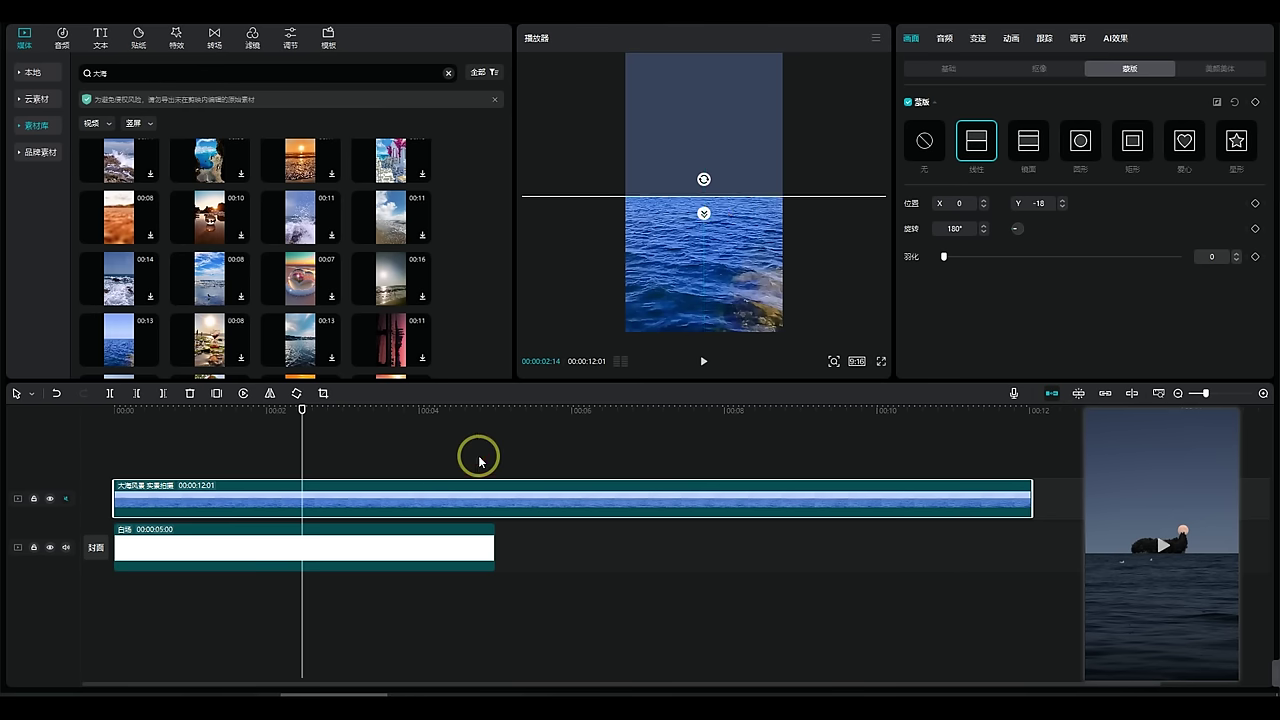
Extend the white clip to about 8 seconds and trim the end of the sea clip to match.
{"action": "left_click_drag", "start_coordinate": [477, 454], "coordinate": [560, 455]}
{"action": "left_click_drag", "start_coordinate": [494, 547], "coordinate": [714, 531]}
{"action": "left_click", "coordinate": [689, 451]}
{"action": "key", "text": "space"}
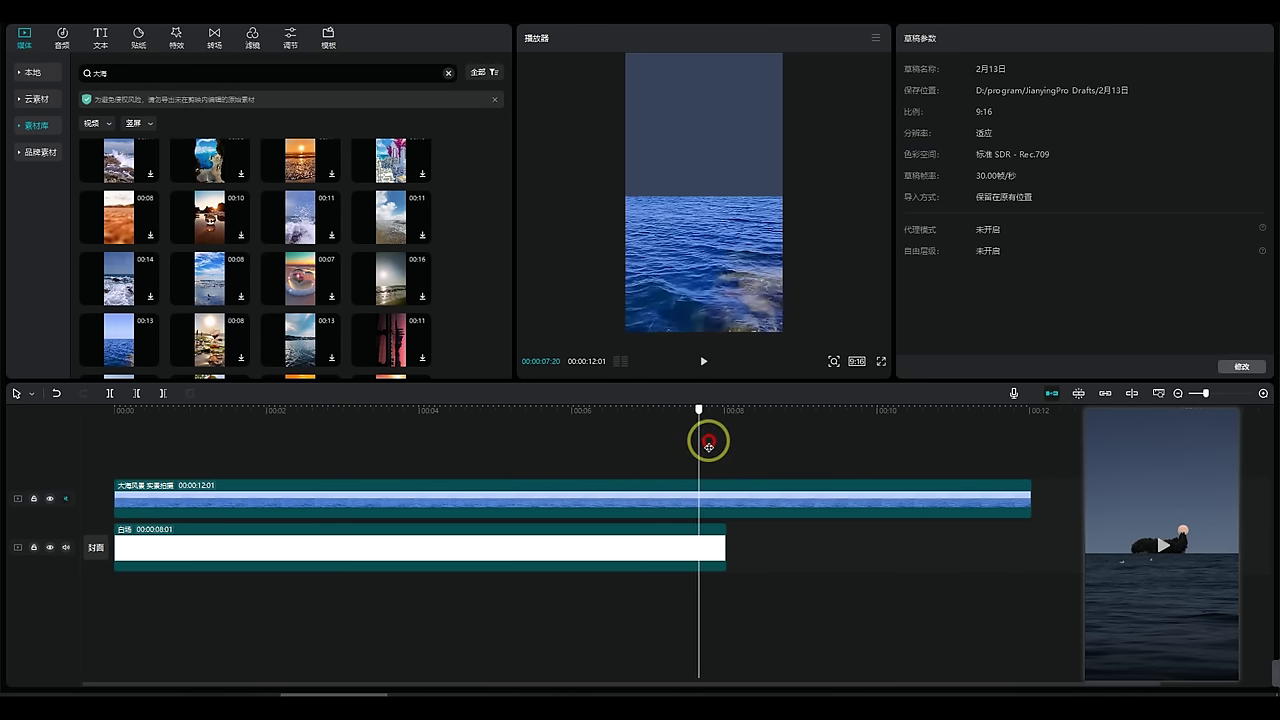
{"action": "key", "text": "w"}
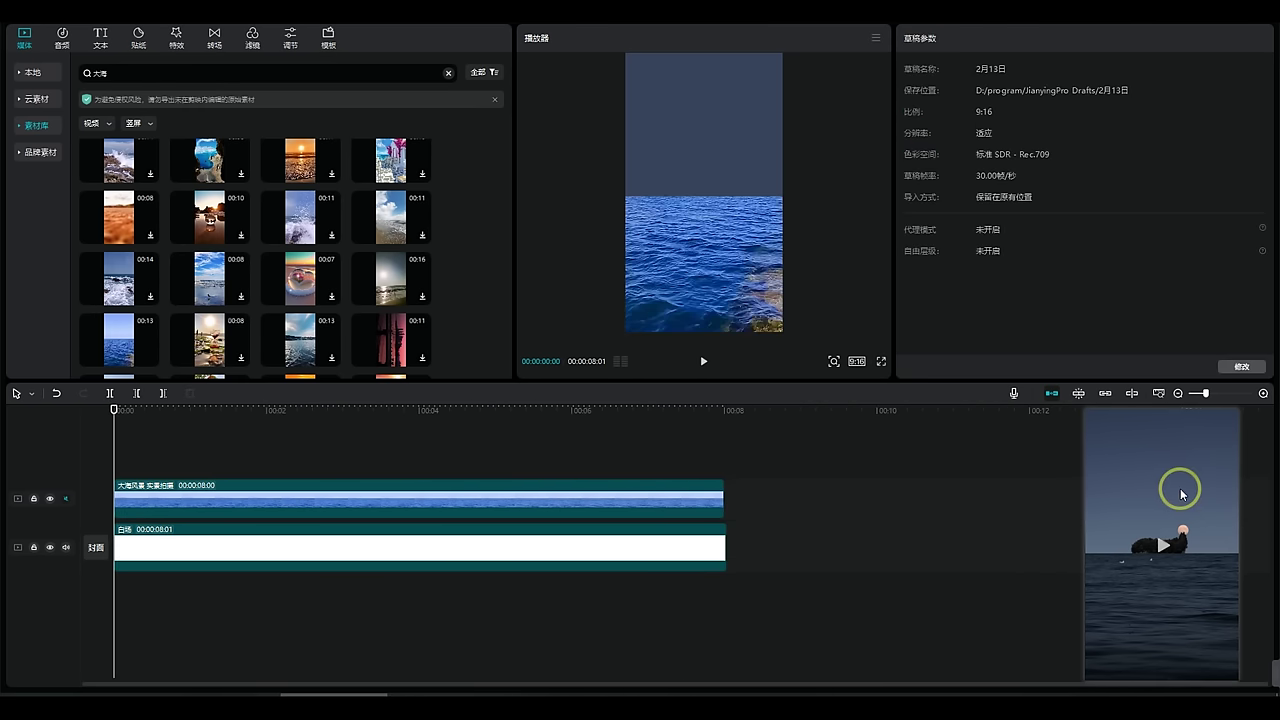
Add the full moon sticker from the 月 sticker results above the sea clip at the start of the timeline.
{"action": "double_click", "coordinate": [132, 76]}
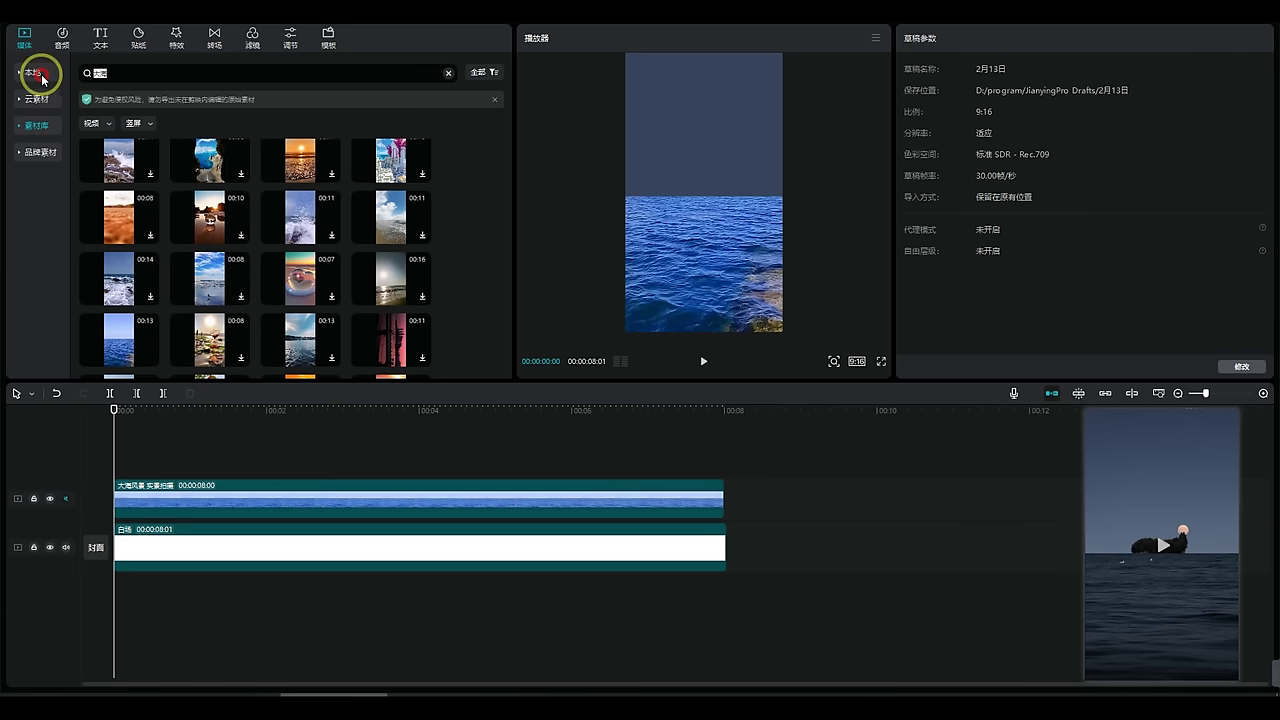
{"action": "left_click", "coordinate": [140, 40]}
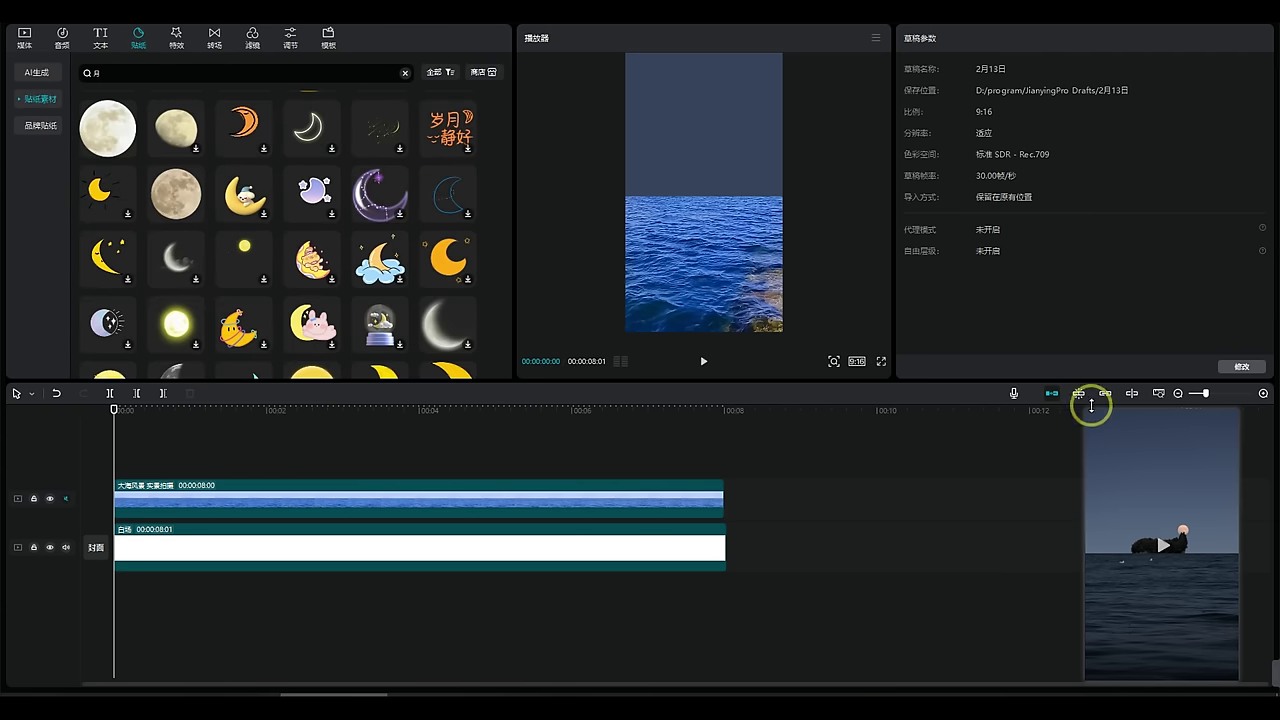
{"action": "left_click_drag", "start_coordinate": [1092, 405], "coordinate": [725, 158]}
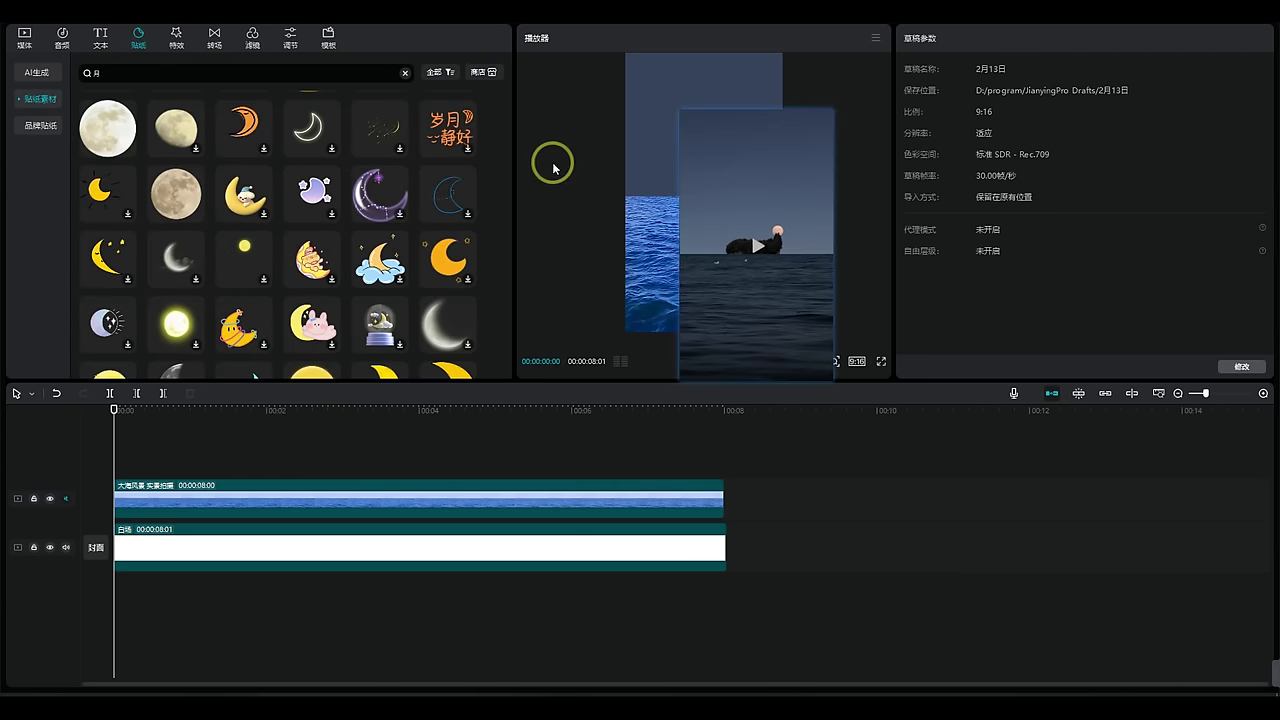
{"action": "scroll", "coordinate": [160, 248], "scroll_direction": "up", "scroll_amount": 1}
{"action": "left_click_drag", "start_coordinate": [170, 241], "coordinate": [115, 447]}
Move the reference image beside the preview, scale the moon sticker to 16% and position it in the right part of the sky at Y 852.
{"action": "left_click_drag", "start_coordinate": [698, 349], "coordinate": [935, 225]}
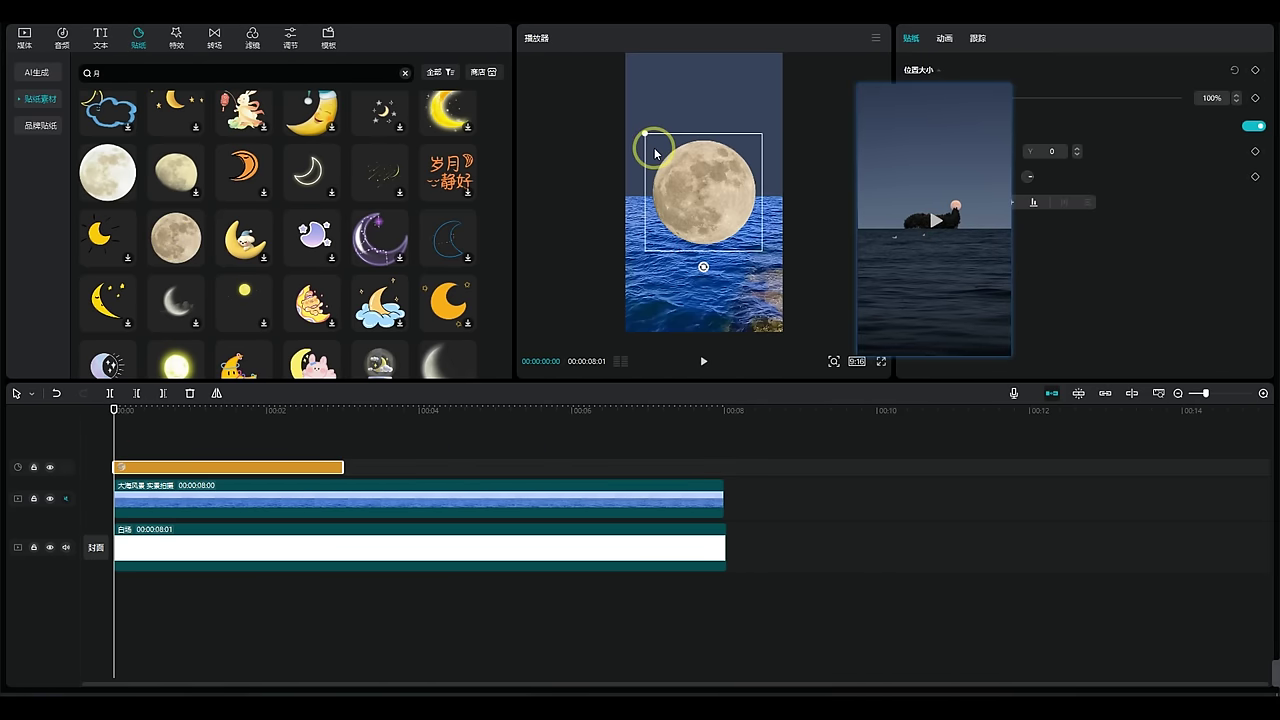
{"action": "left_click_drag", "start_coordinate": [643, 143], "coordinate": [738, 133]}
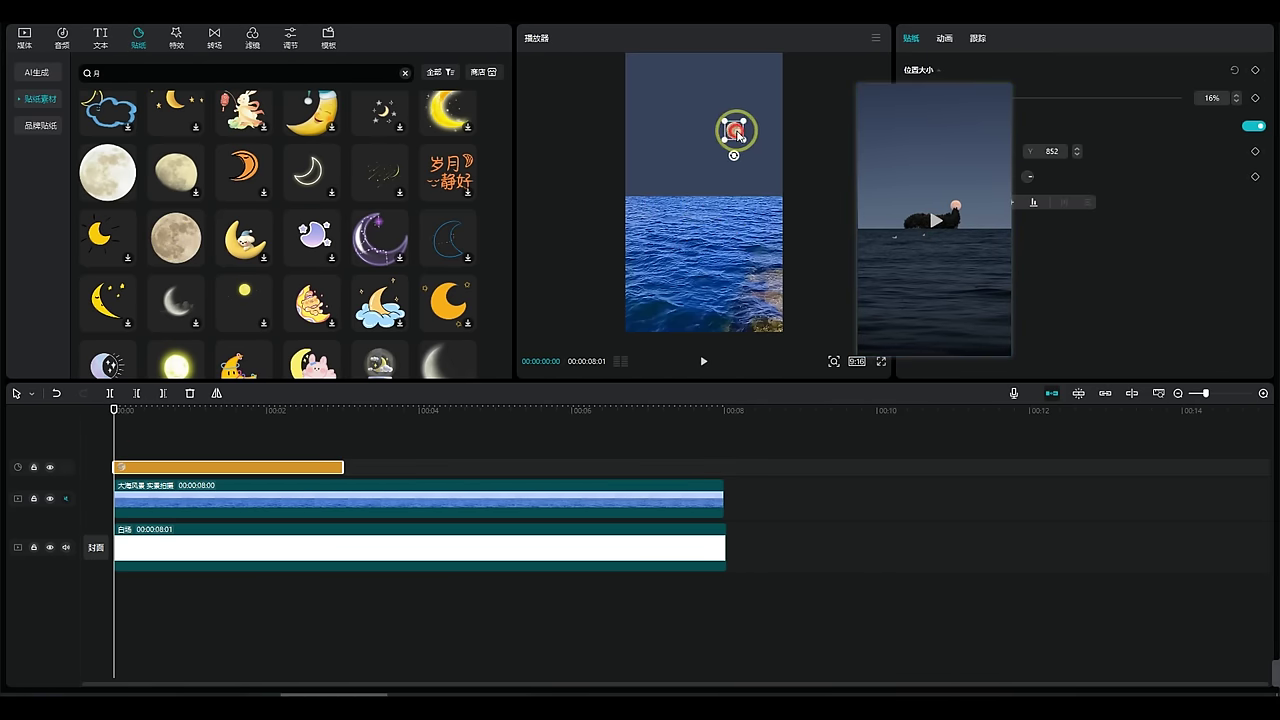
Search the media material library for 小岛.
{"action": "left_click", "coordinate": [112, 69]}
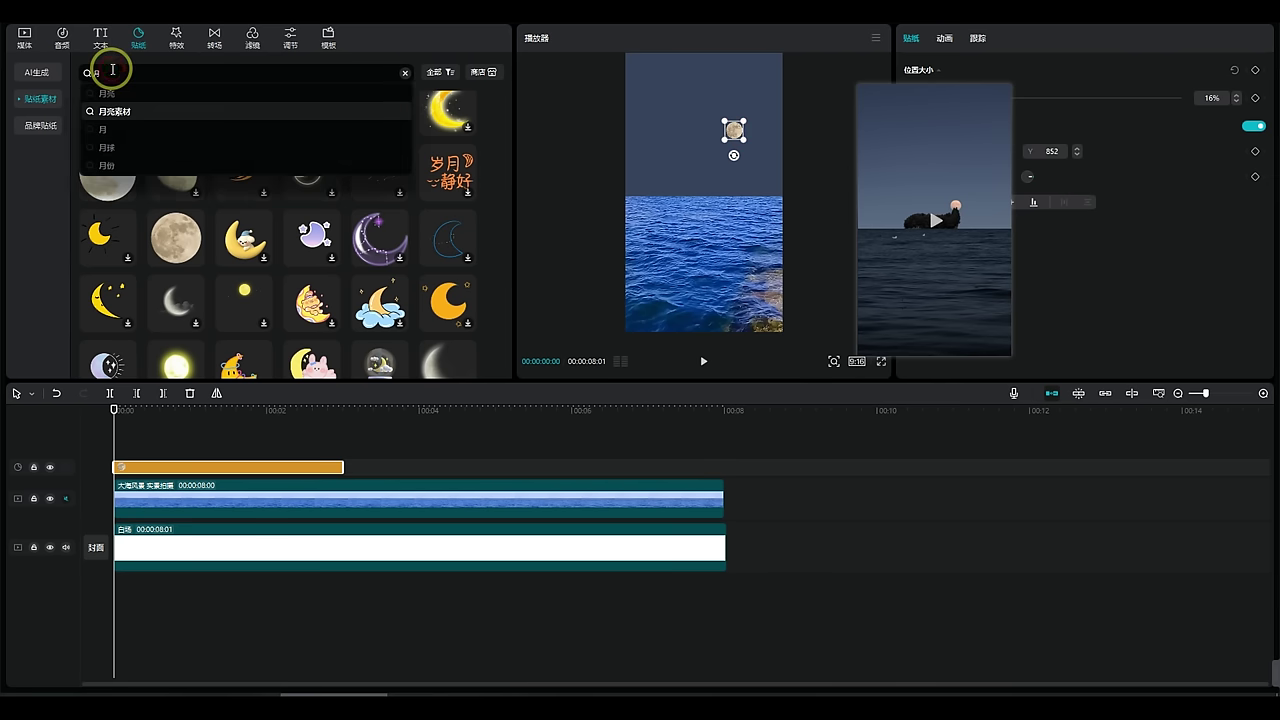
{"action": "left_click", "coordinate": [24, 38]}
{"action": "left_click", "coordinate": [34, 126]}
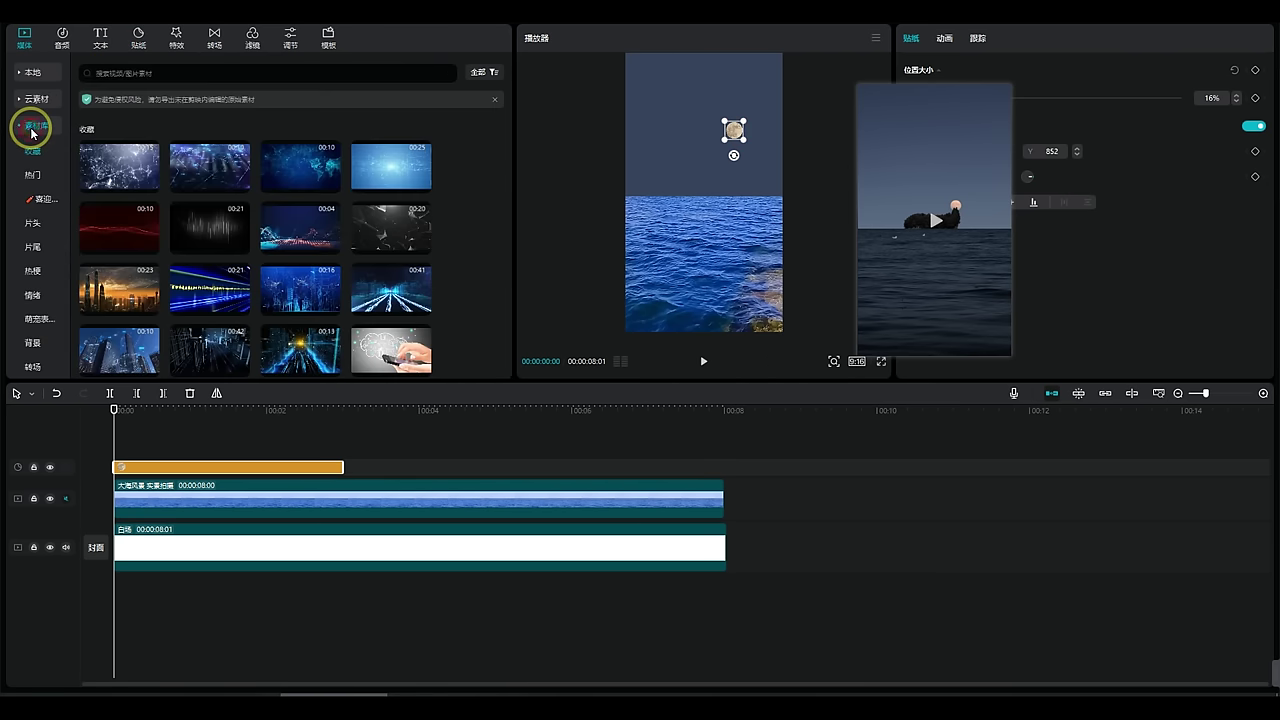
{"action": "left_click", "coordinate": [117, 76]}
{"action": "type", "text": "小岛"}
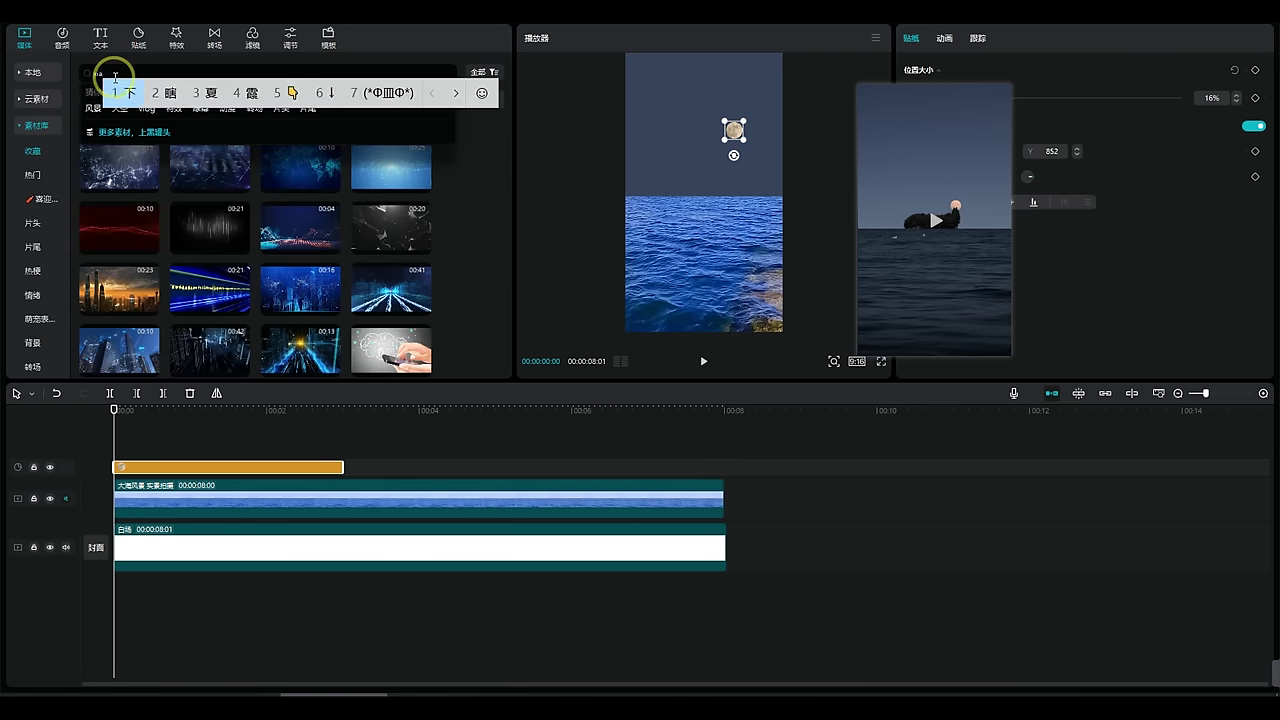
{"action": "key", "text": "Return"}
Filter the results to portrait pictures and add the single large rock island image above the sea clip at the timeline start.
{"action": "left_click", "coordinate": [122, 122]}
{"action": "left_click", "coordinate": [118, 186]}
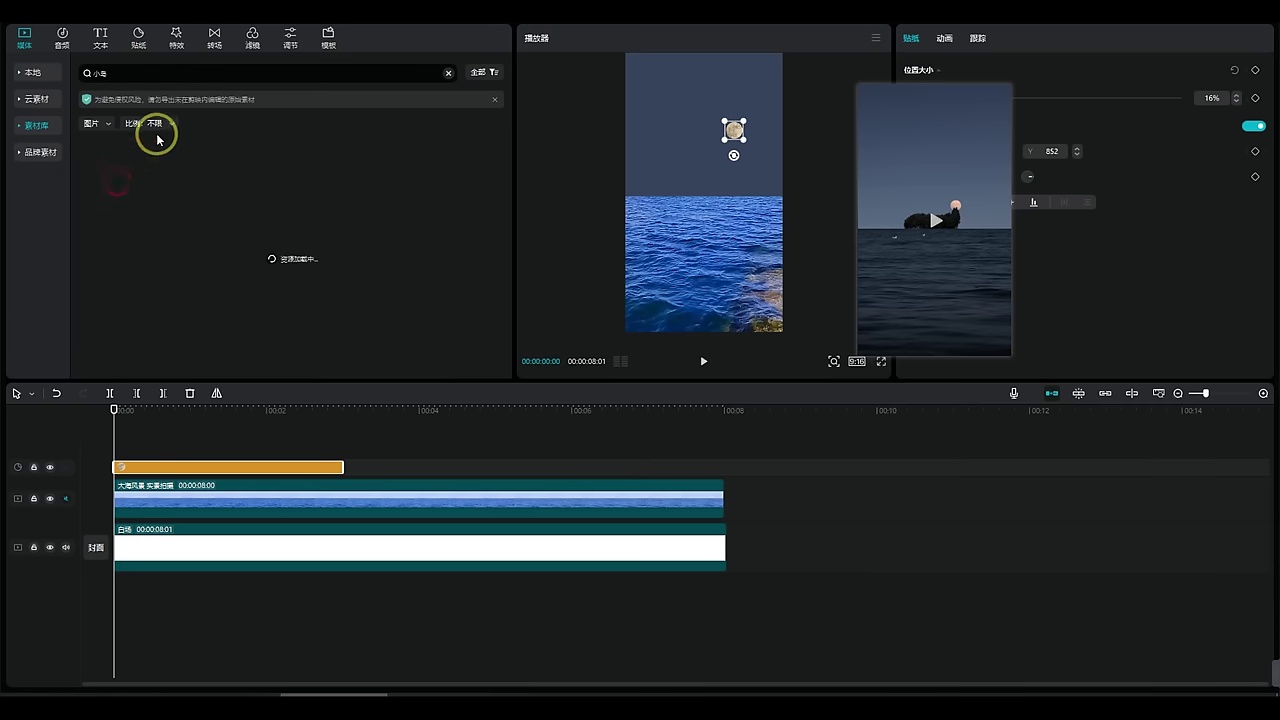
{"action": "left_click", "coordinate": [152, 122]}
{"action": "left_click", "coordinate": [160, 186]}
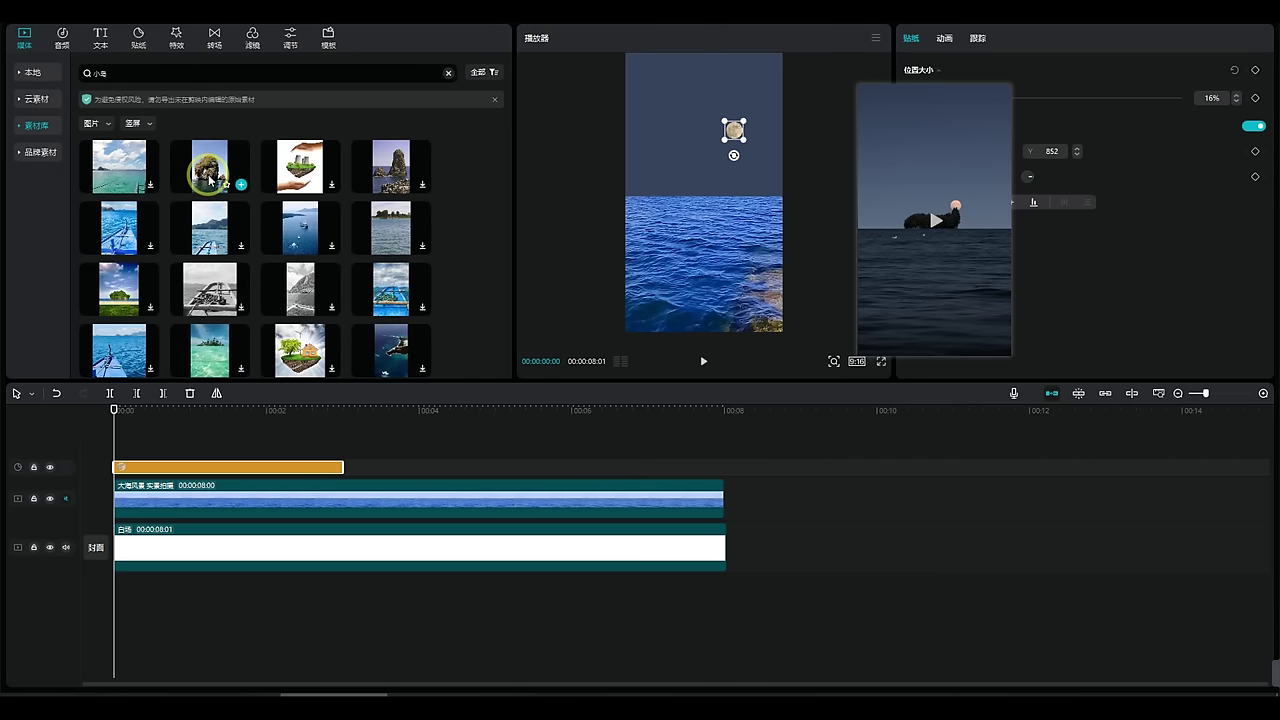
{"action": "left_click", "coordinate": [210, 180]}
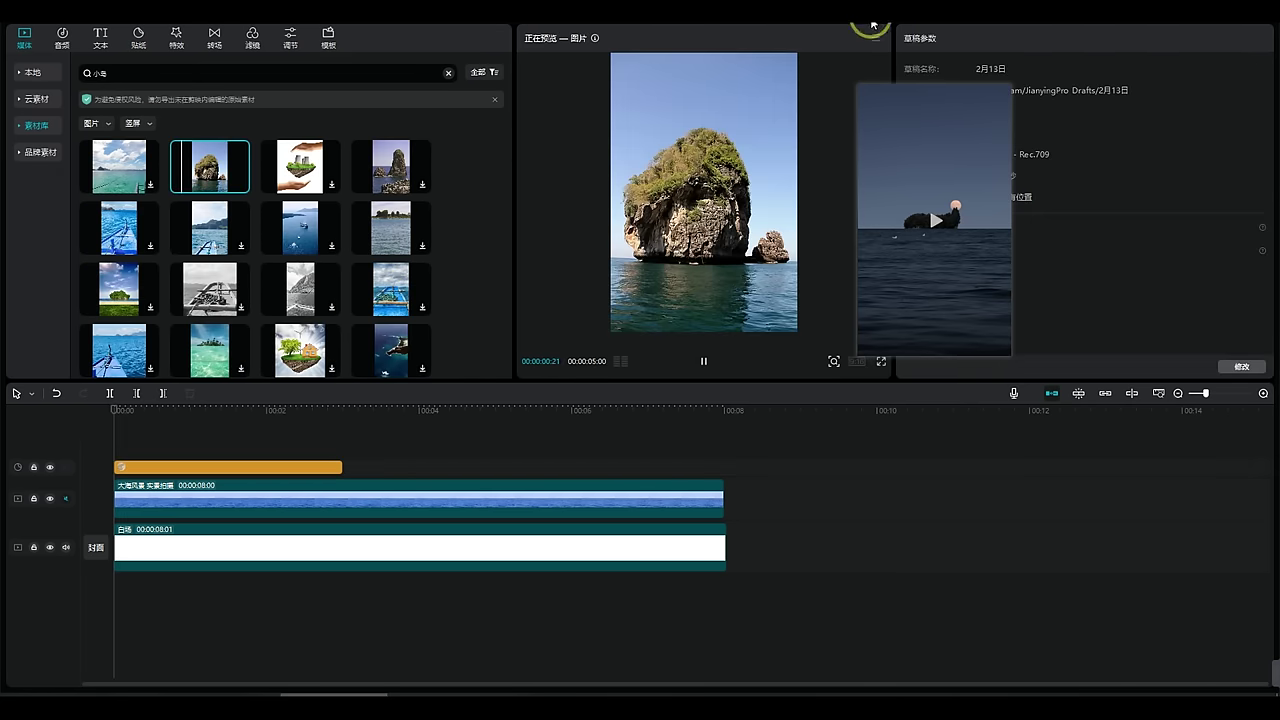
{"action": "left_click_drag", "start_coordinate": [210, 172], "coordinate": [106, 432]}
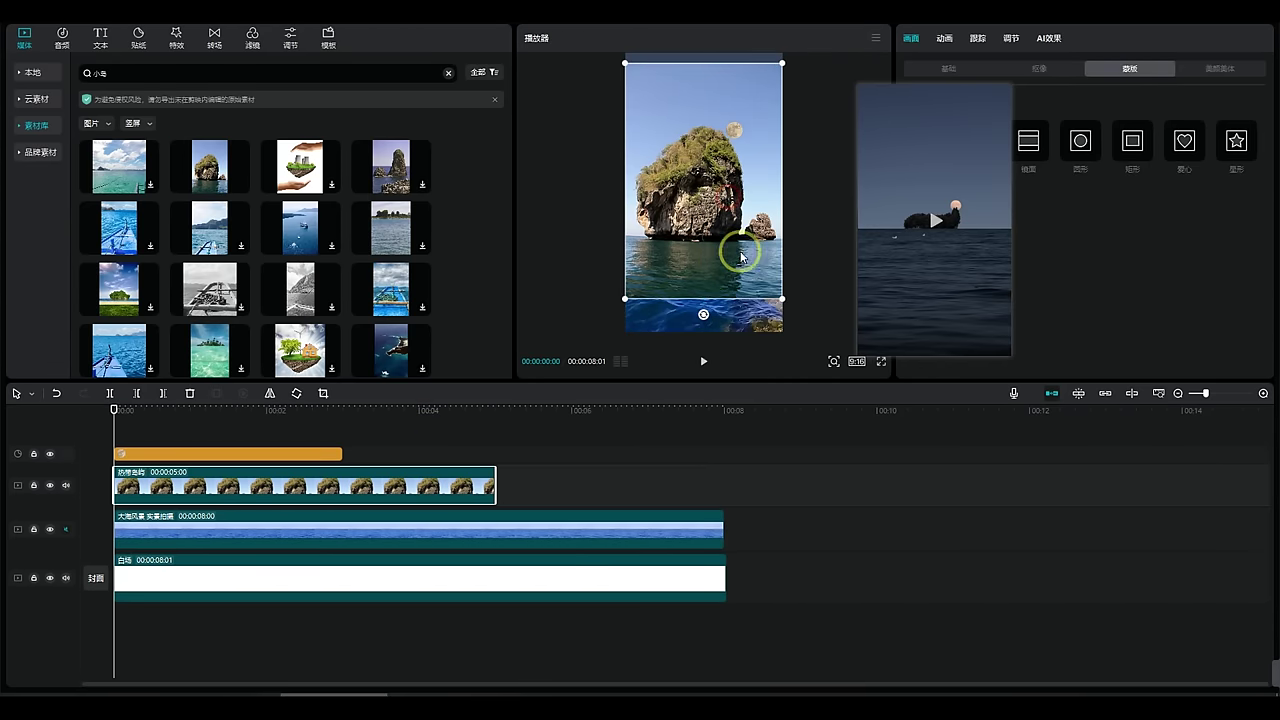
Cut out the large rock with a custom cutout, using the smart brush at size 69, and apply the effect.
{"action": "left_click", "coordinate": [912, 44]}
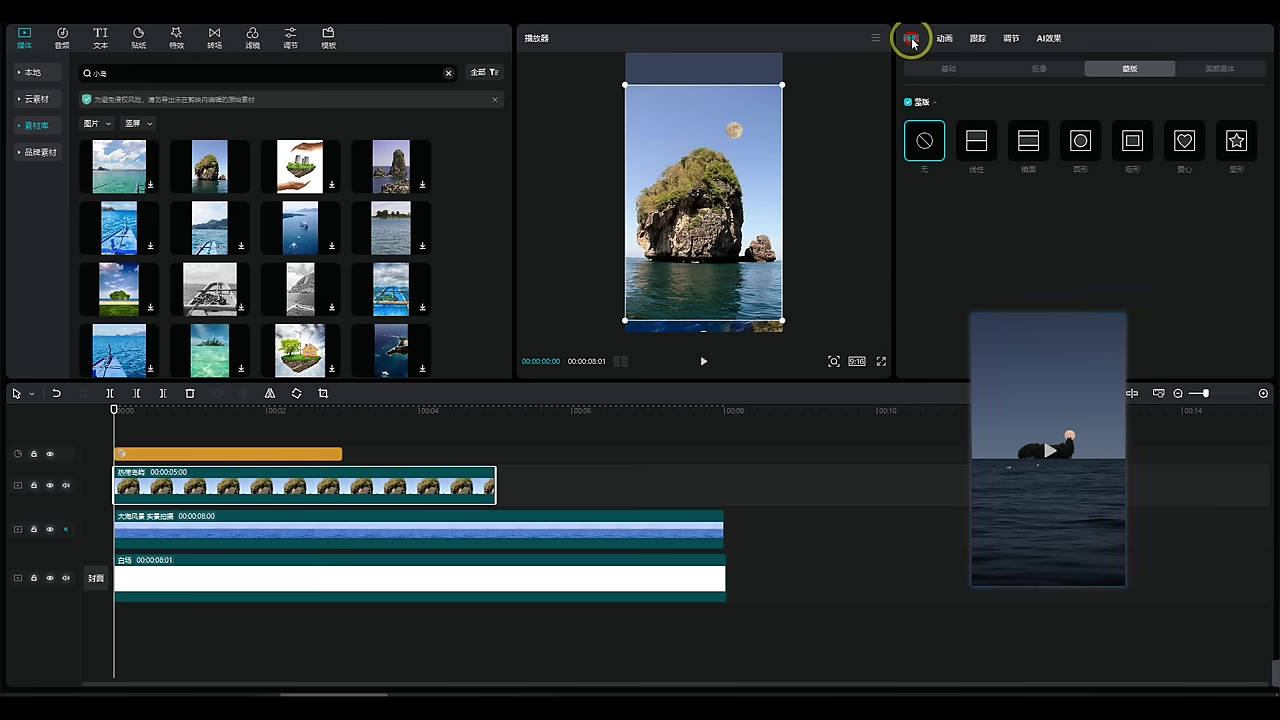
{"action": "left_click", "coordinate": [1037, 68]}
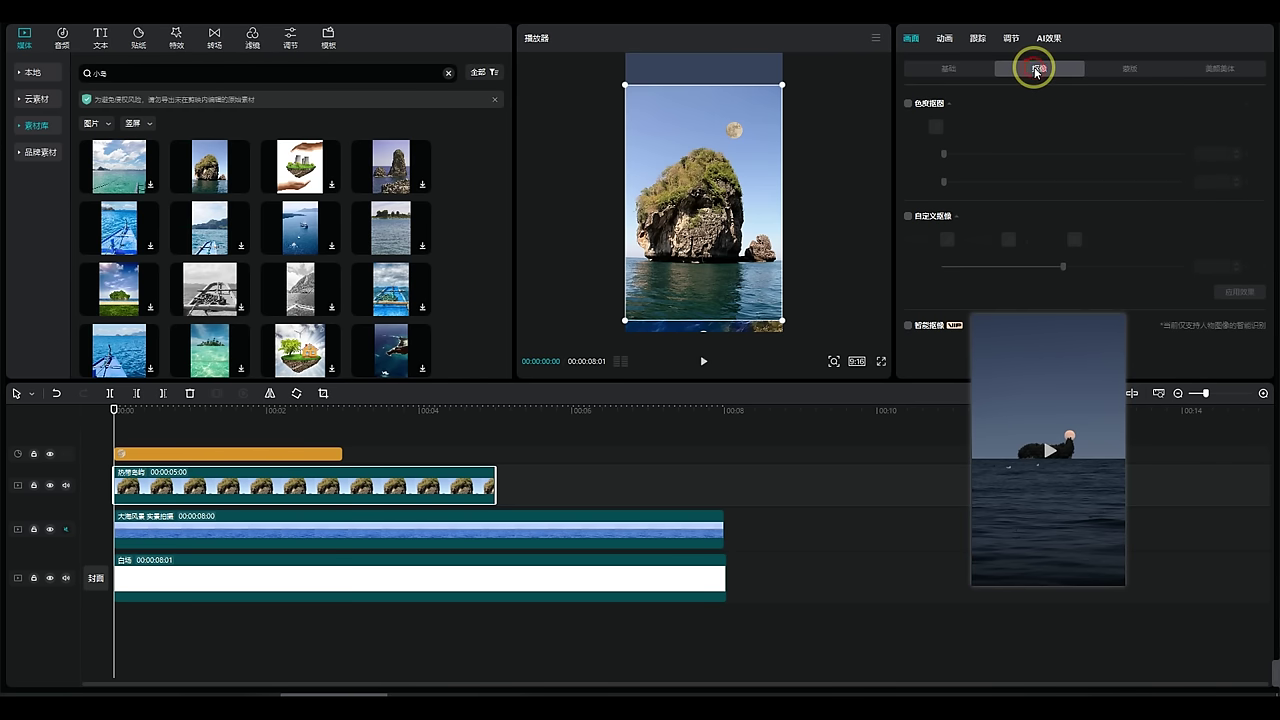
{"action": "left_click", "coordinate": [907, 216]}
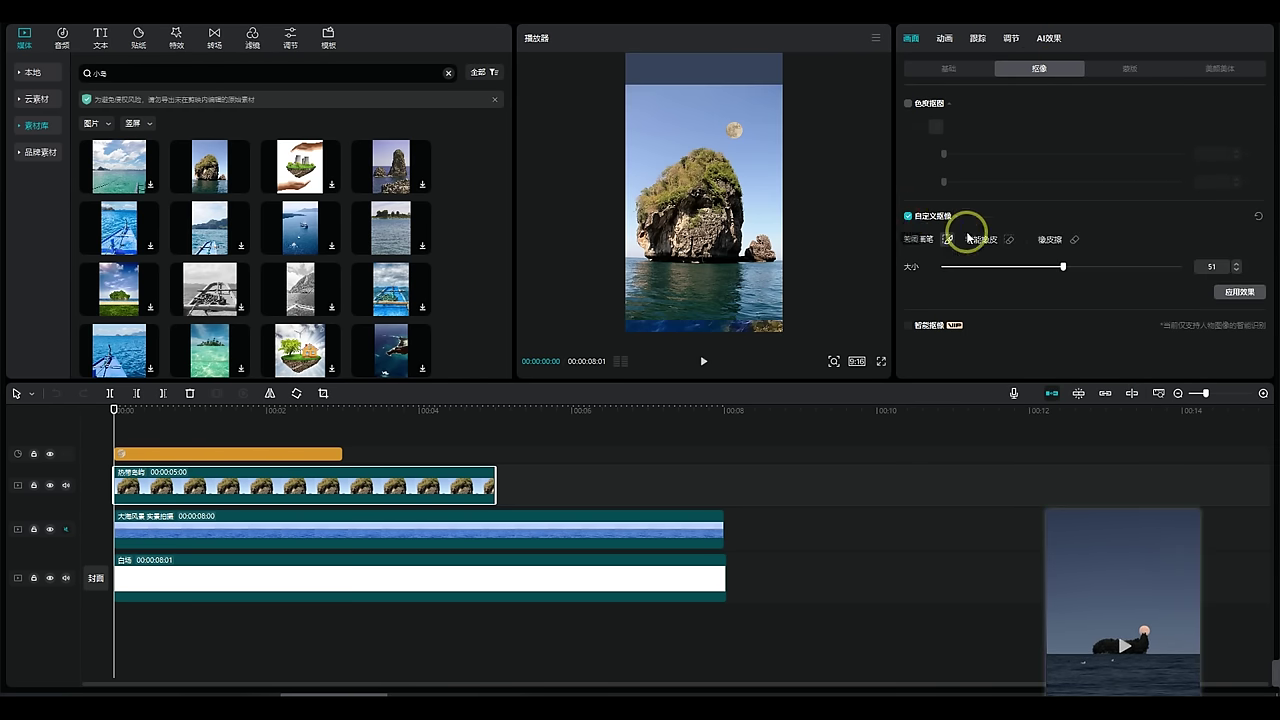
{"action": "left_click", "coordinate": [948, 240]}
{"action": "mouse_move", "coordinate": [1079, 277]}
{"action": "left_mouse_down"}
{"action": "mouse_move", "coordinate": [1014, 266]}
{"action": "mouse_move", "coordinate": [1104, 268]}
{"action": "left_mouse_up"}
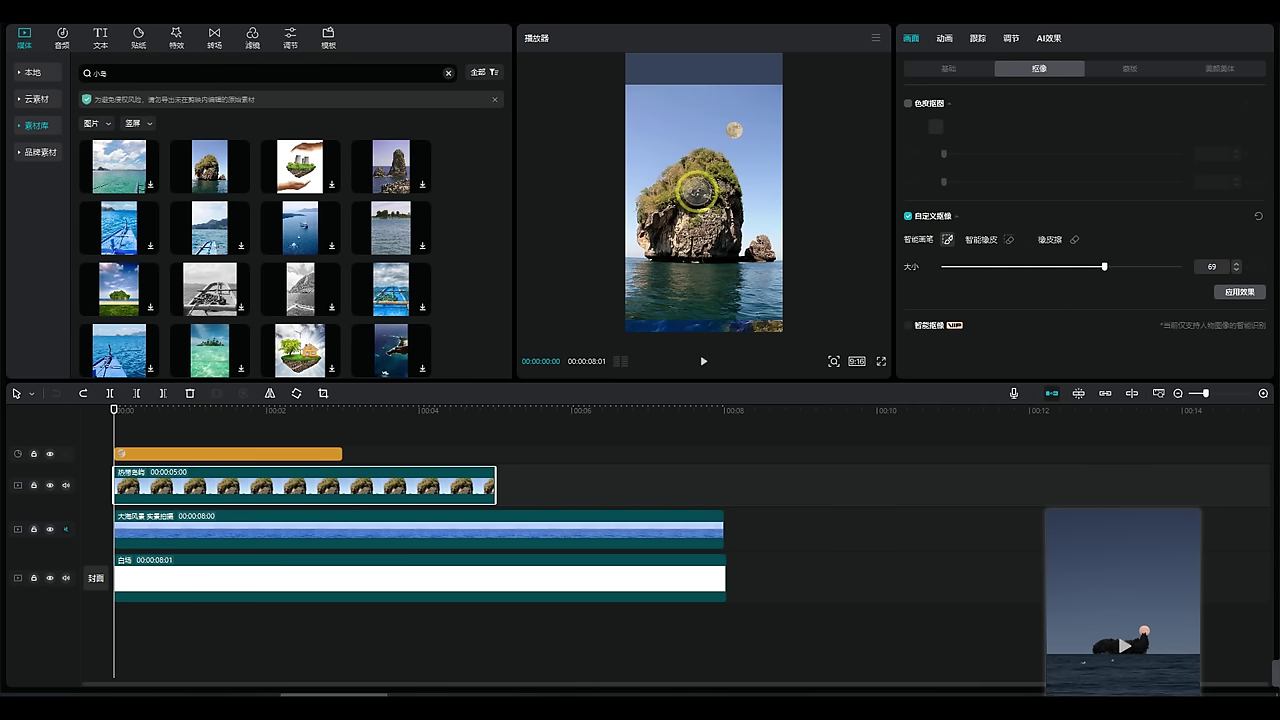
{"action": "mouse_move", "coordinate": [697, 187]}
{"action": "left_mouse_down"}
{"action": "mouse_move", "coordinate": [687, 229]}
{"action": "mouse_move", "coordinate": [691, 194]}
{"action": "left_mouse_up"}
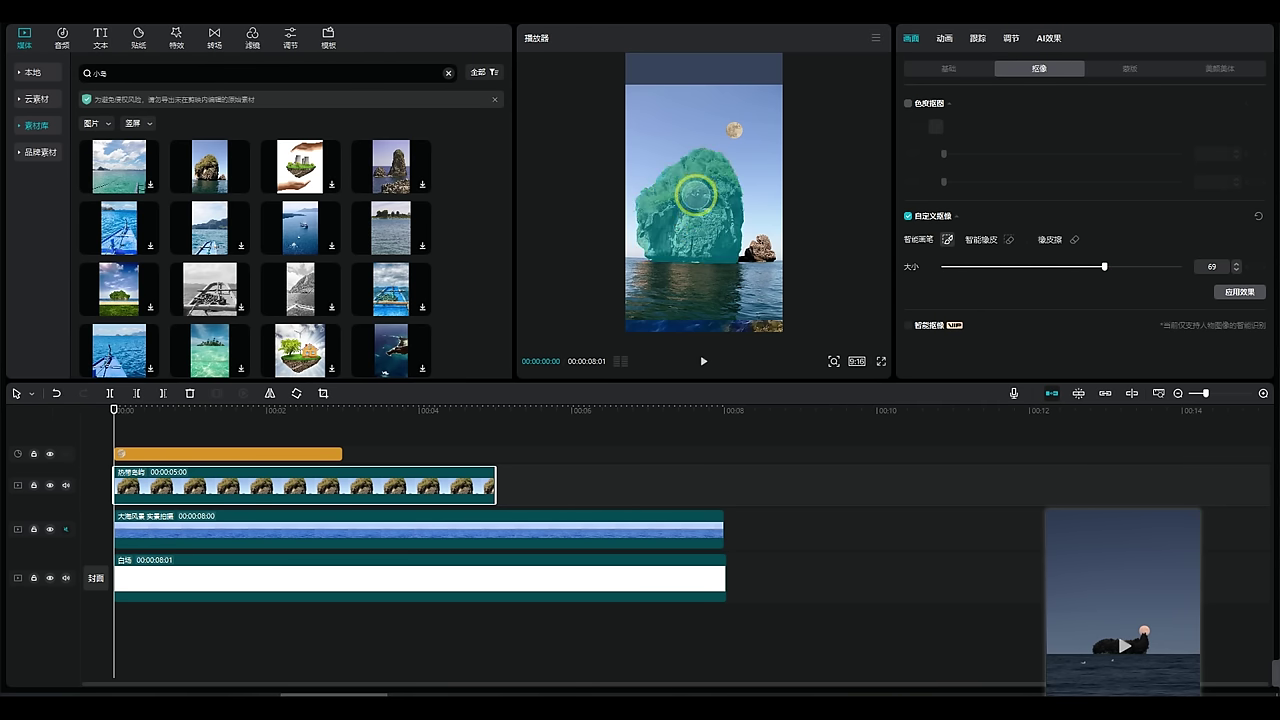
{"action": "left_click", "coordinate": [1241, 292]}
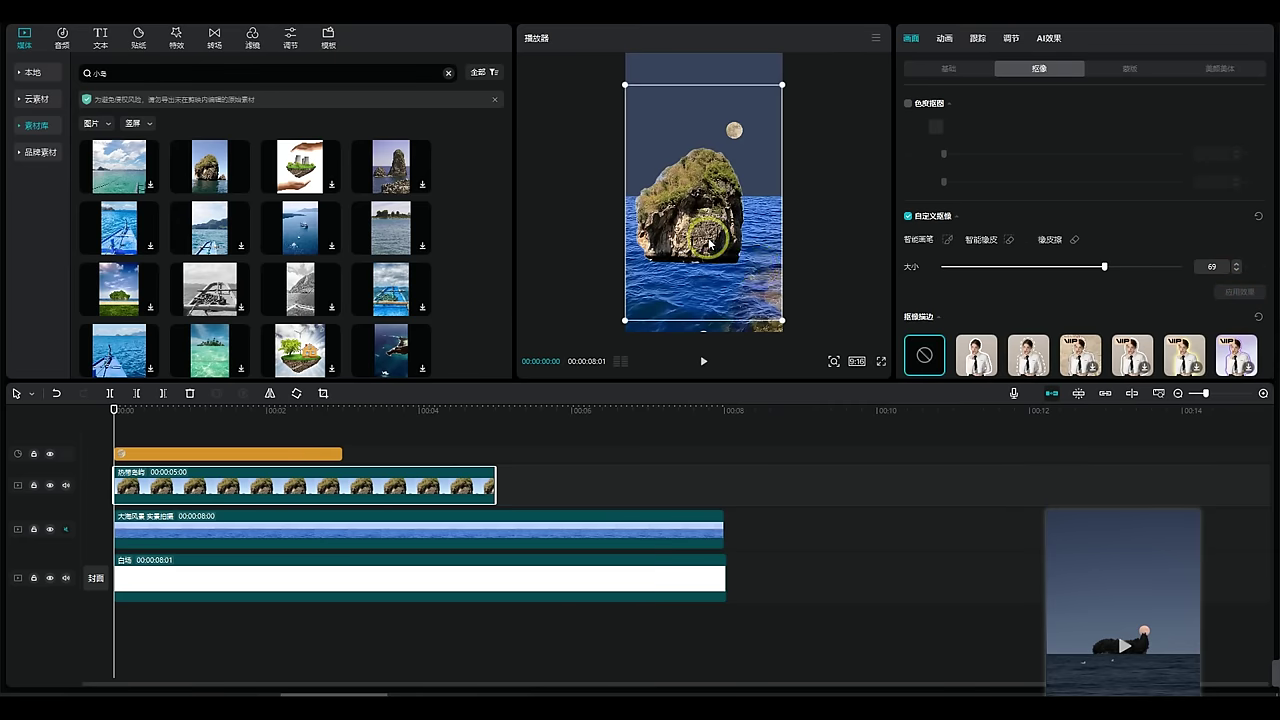
Scale the island to 55% at X 0, Y 380 on the horizon and set its layer level to 1.
{"action": "left_click_drag", "start_coordinate": [780, 320], "coordinate": [717, 228]}
{"action": "left_click", "coordinate": [910, 40]}
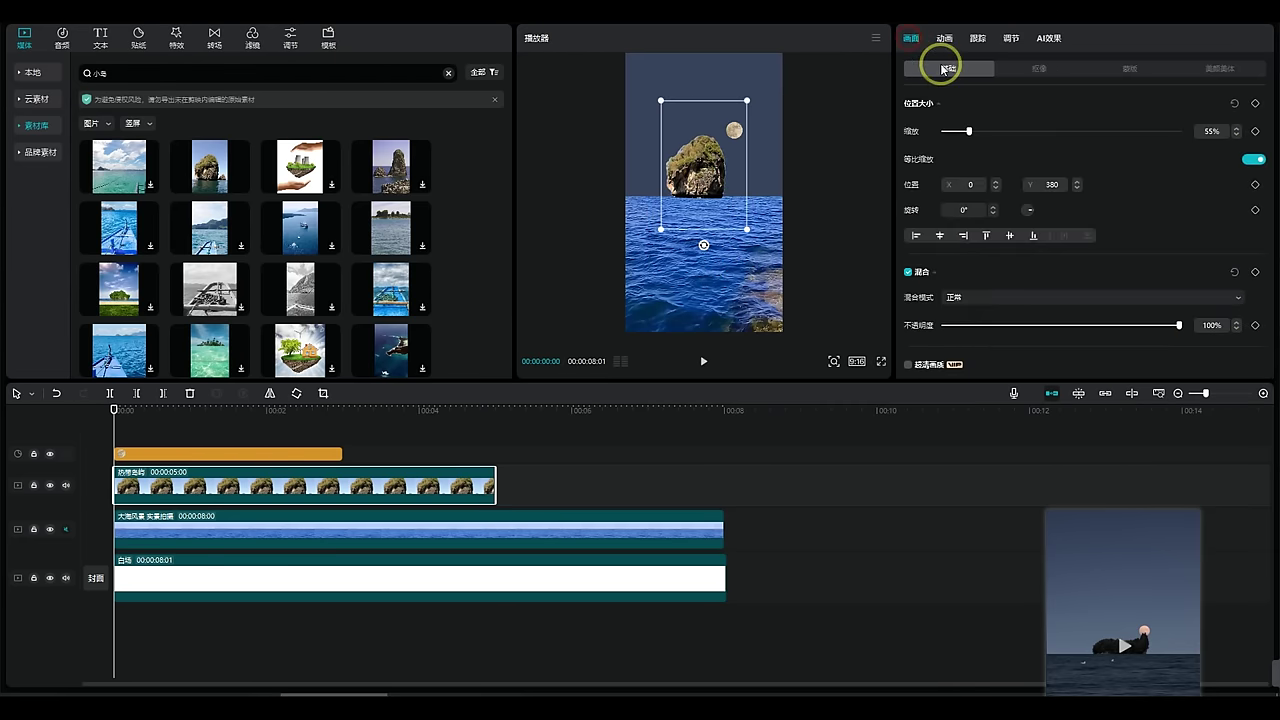
{"action": "scroll", "coordinate": [1009, 277], "scroll_direction": "down", "scroll_amount": 5}
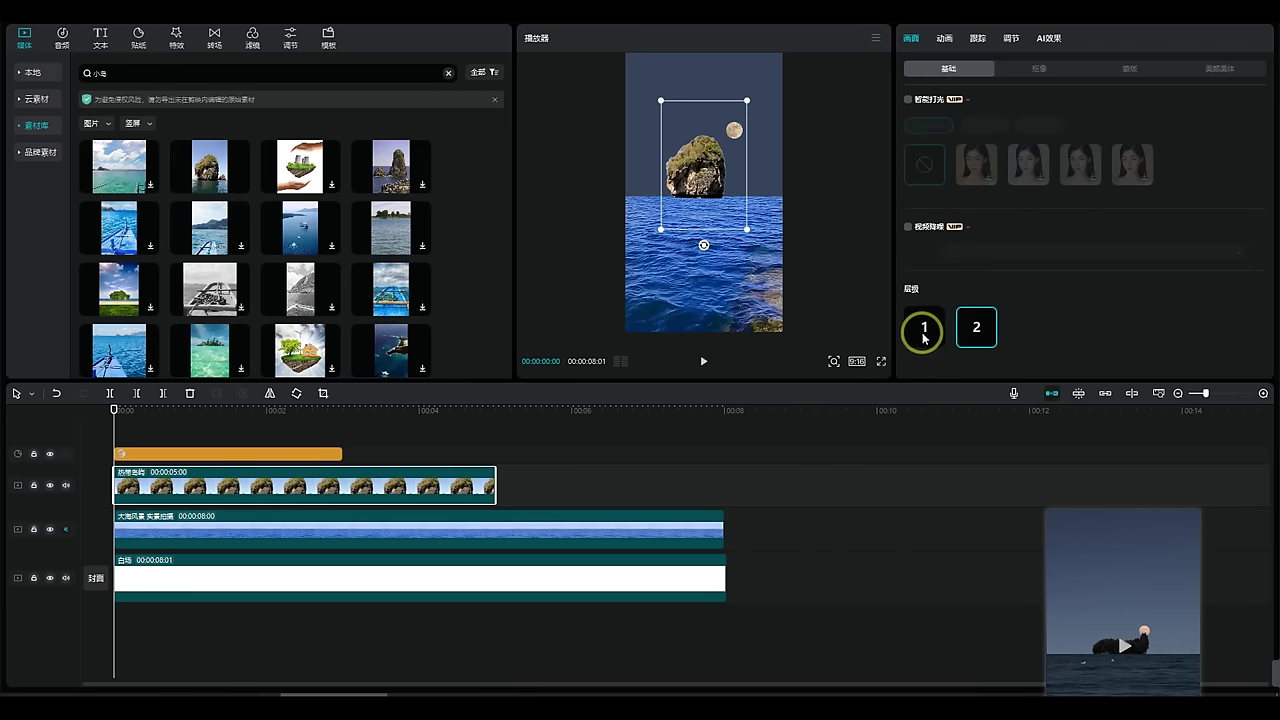
{"action": "left_click", "coordinate": [923, 330]}
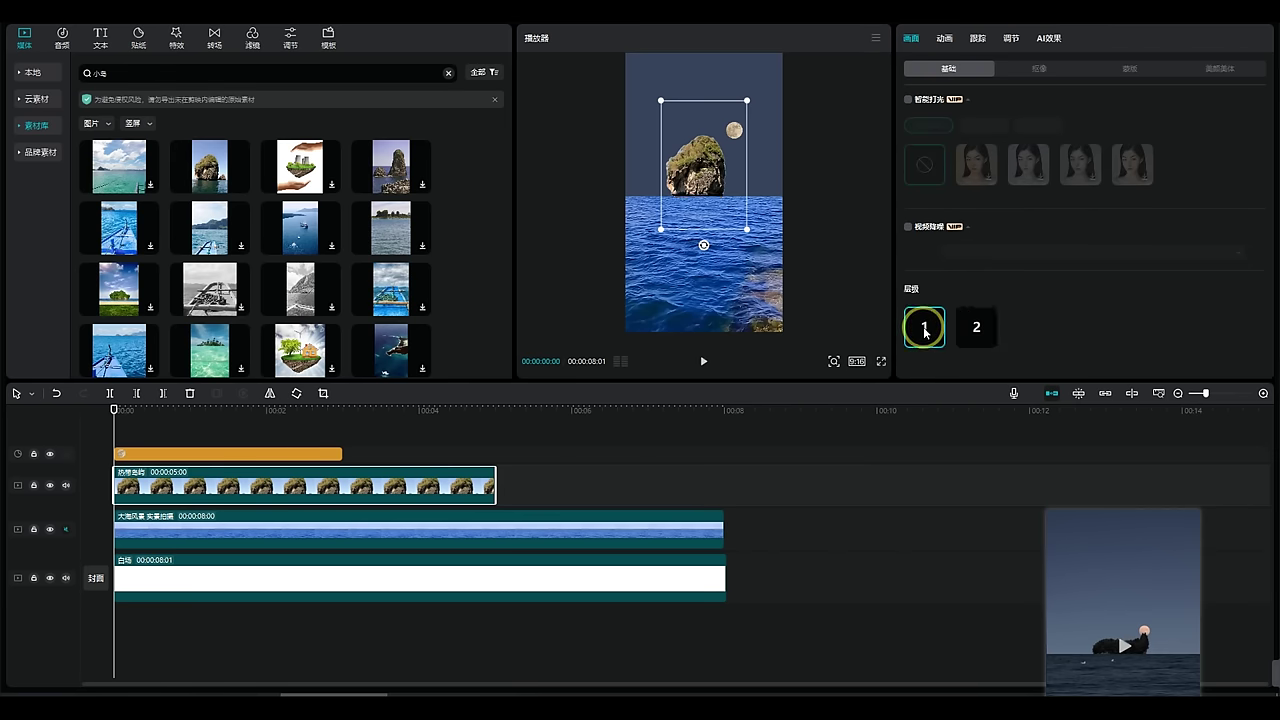
Place the reference image beside the preview, scale the moon sticker to 11% and move it just above the island's right side.
{"action": "left_click_drag", "start_coordinate": [1122, 600], "coordinate": [988, 363]}
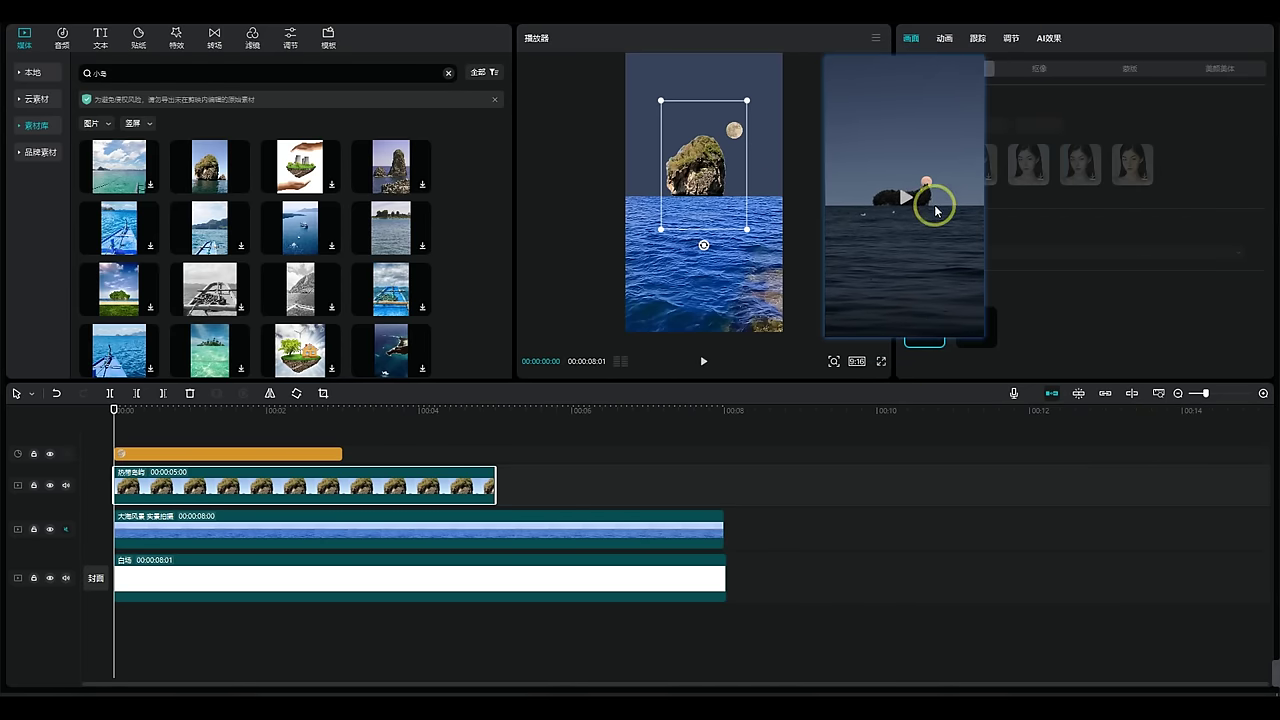
{"action": "left_click", "coordinate": [206, 456]}
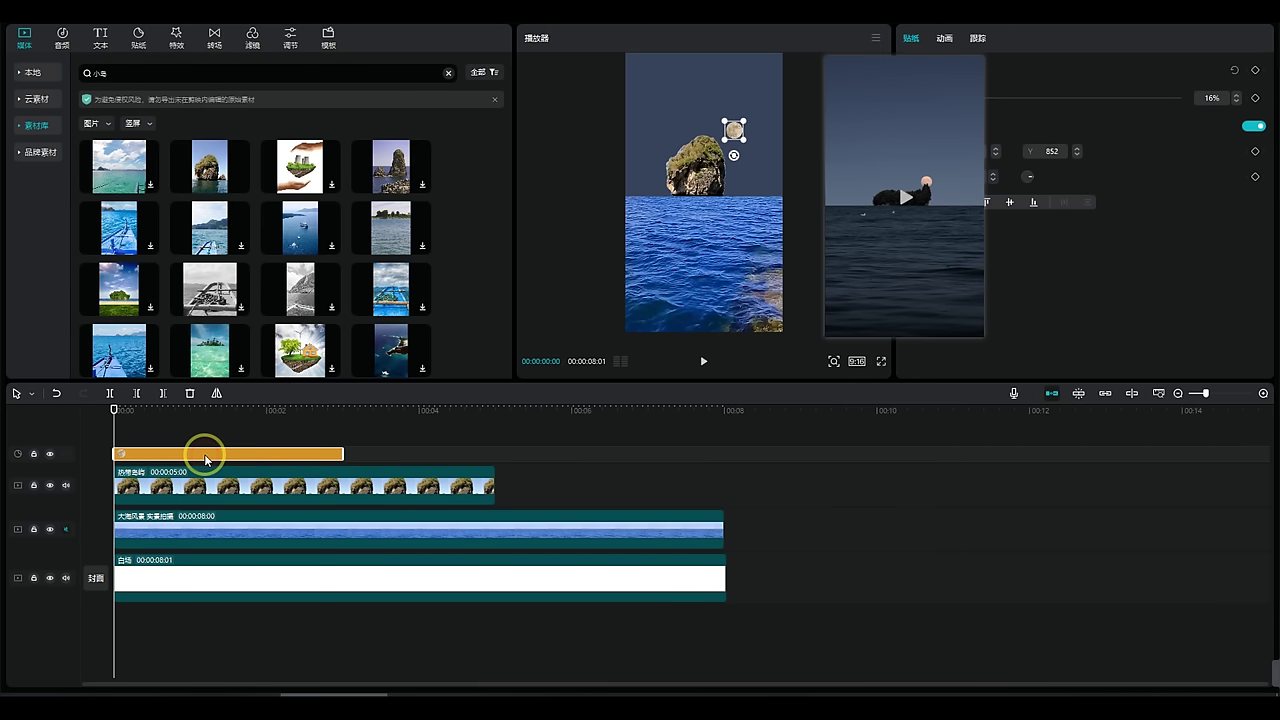
{"action": "left_click_drag", "start_coordinate": [734, 134], "coordinate": [720, 129]}
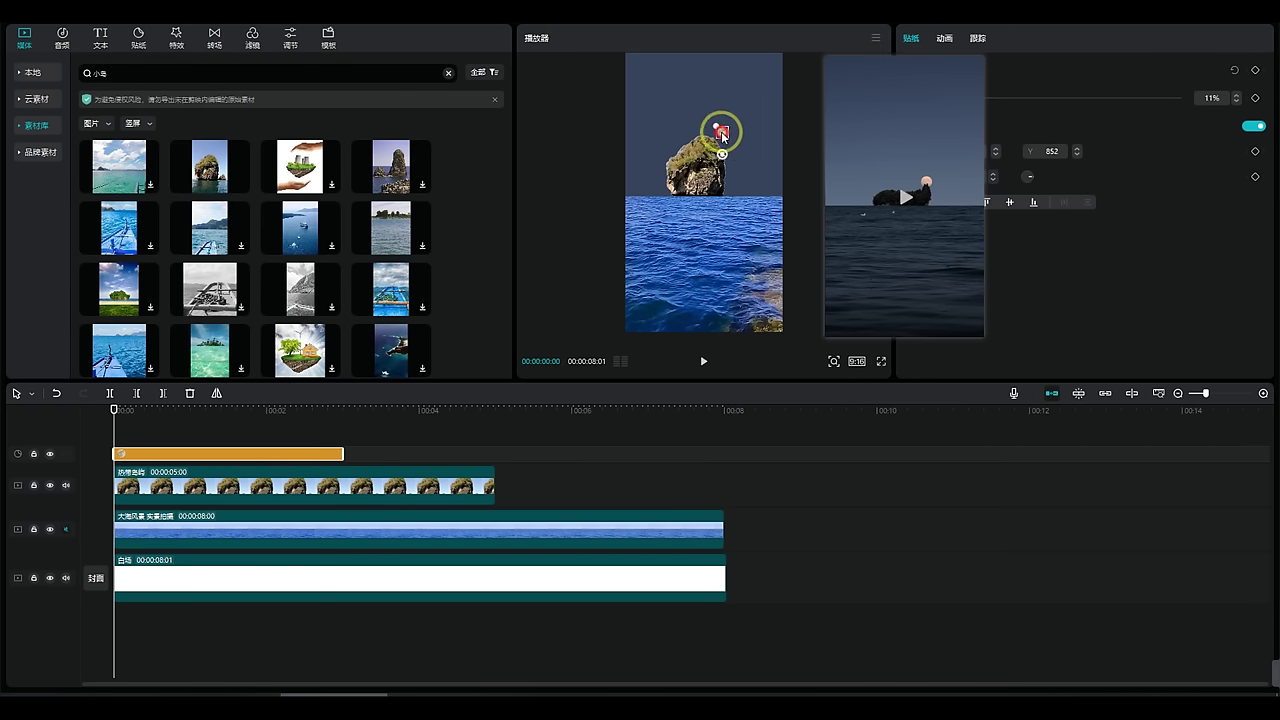
Extend the moon, island, sea and white clips past 8 seconds, trim all their ends at 00:00:08:01 and return to the start.
{"action": "left_click_drag", "start_coordinate": [340, 455], "coordinate": [725, 454]}
{"action": "left_click_drag", "start_coordinate": [481, 488], "coordinate": [757, 484]}
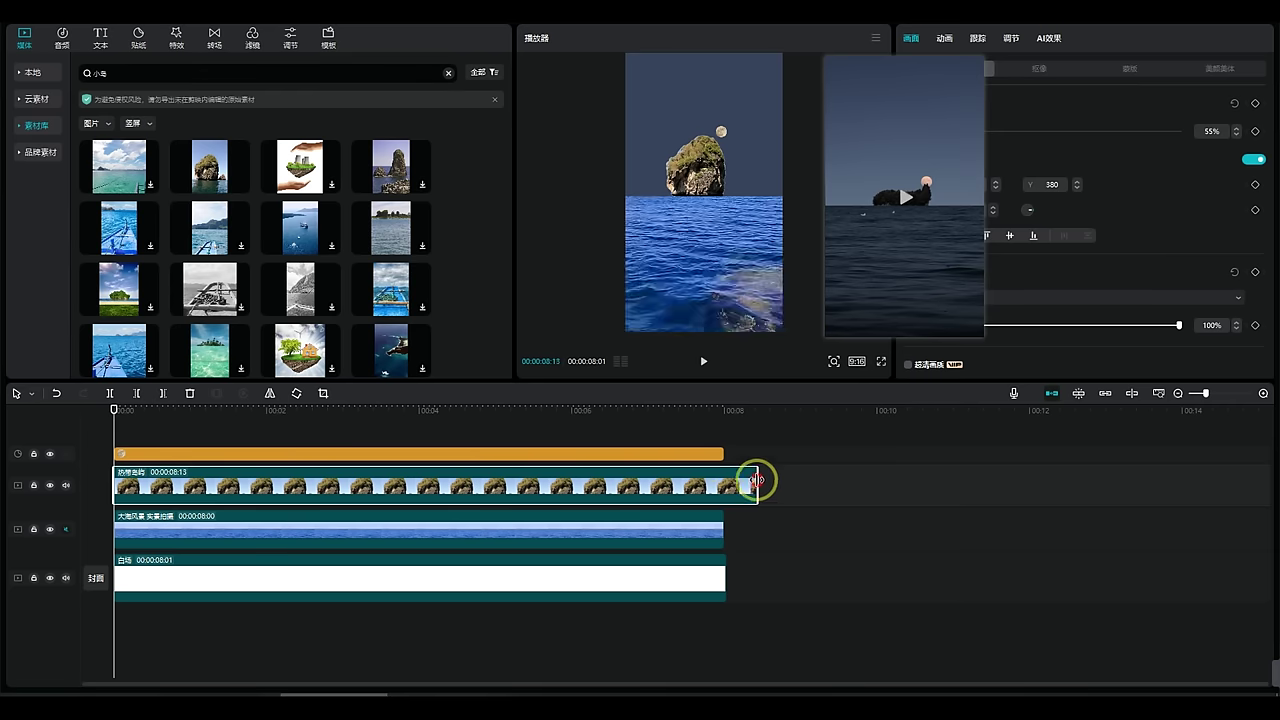
{"action": "left_click", "coordinate": [725, 455]}
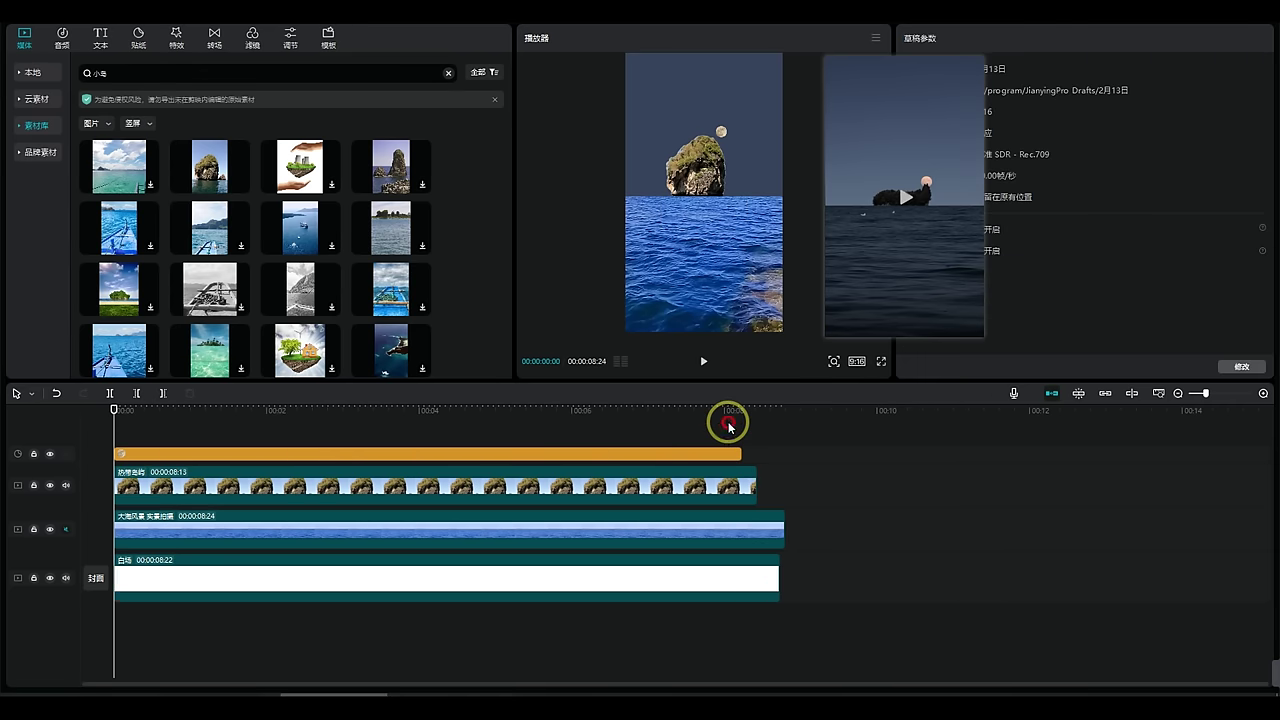
{"action": "left_click", "coordinate": [727, 415]}
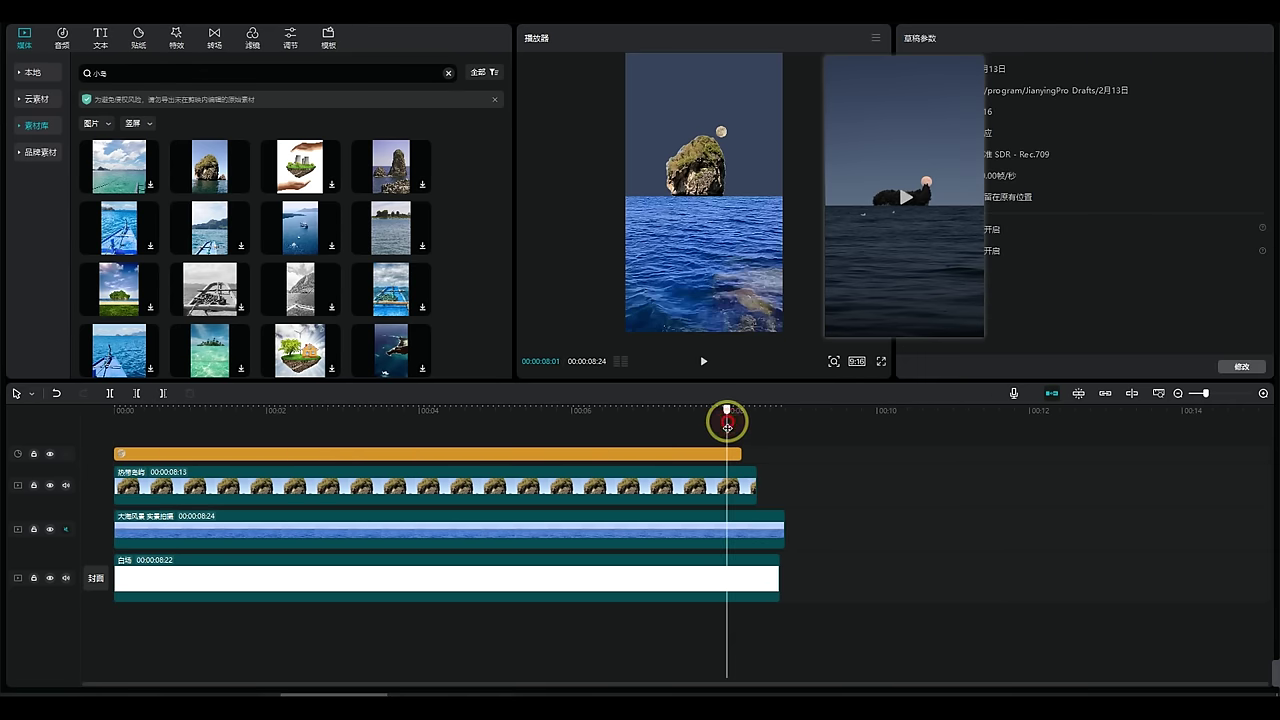
{"action": "left_click_drag", "start_coordinate": [837, 624], "coordinate": [709, 434]}
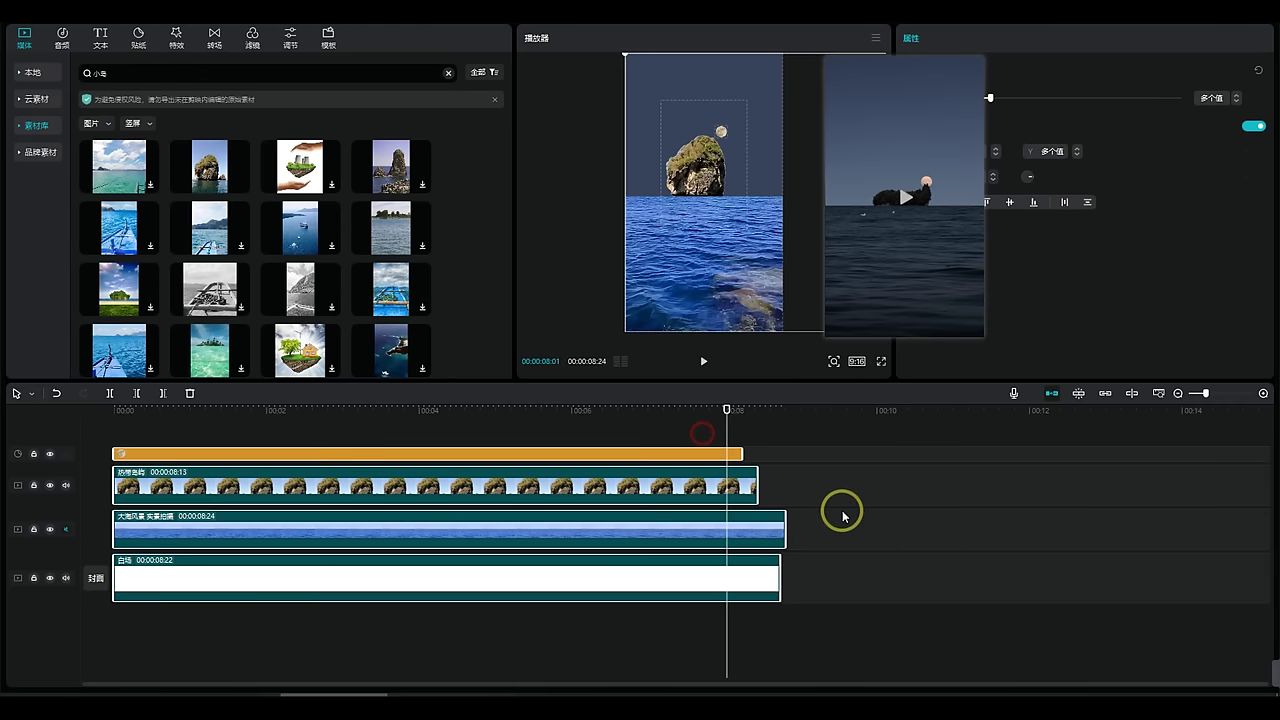
{"action": "key", "text": "w"}
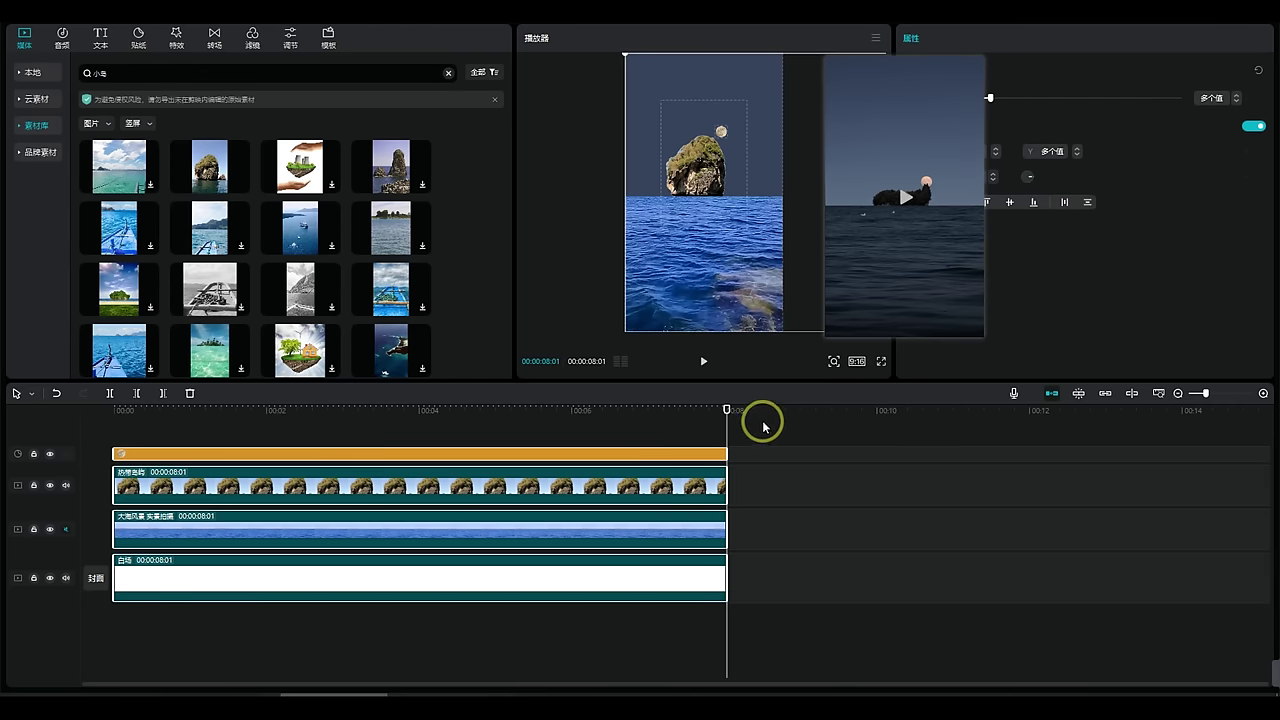
{"action": "key", "text": "Home"}
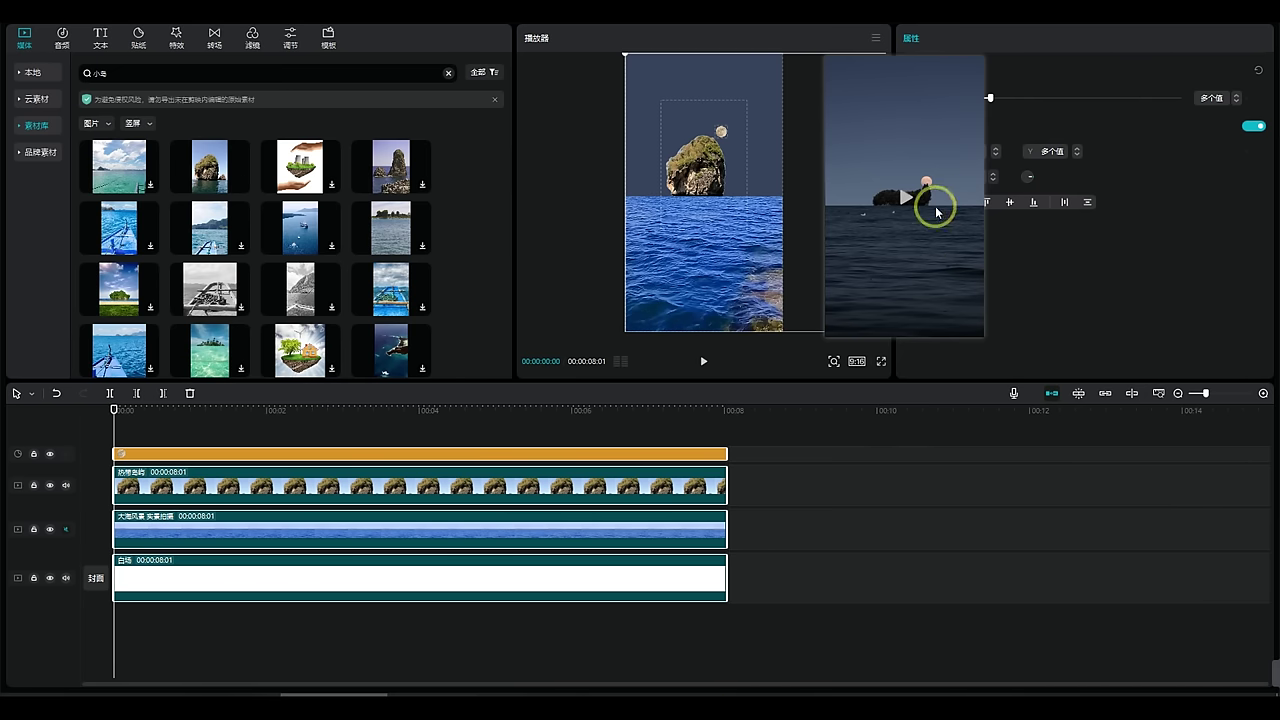
Move the reference image clear of the adjustment settings and set the island clip's brightness to -21.
{"action": "left_click_drag", "start_coordinate": [939, 245], "coordinate": [944, 247]}
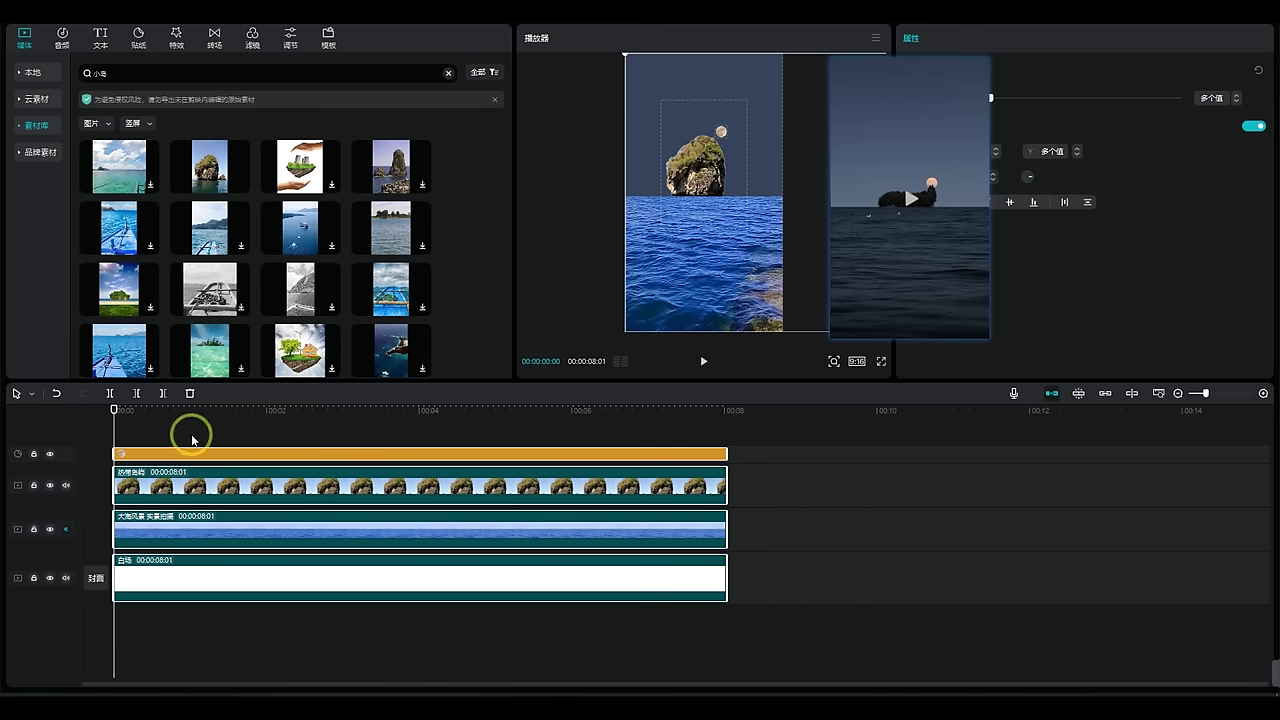
{"action": "left_click", "coordinate": [160, 488]}
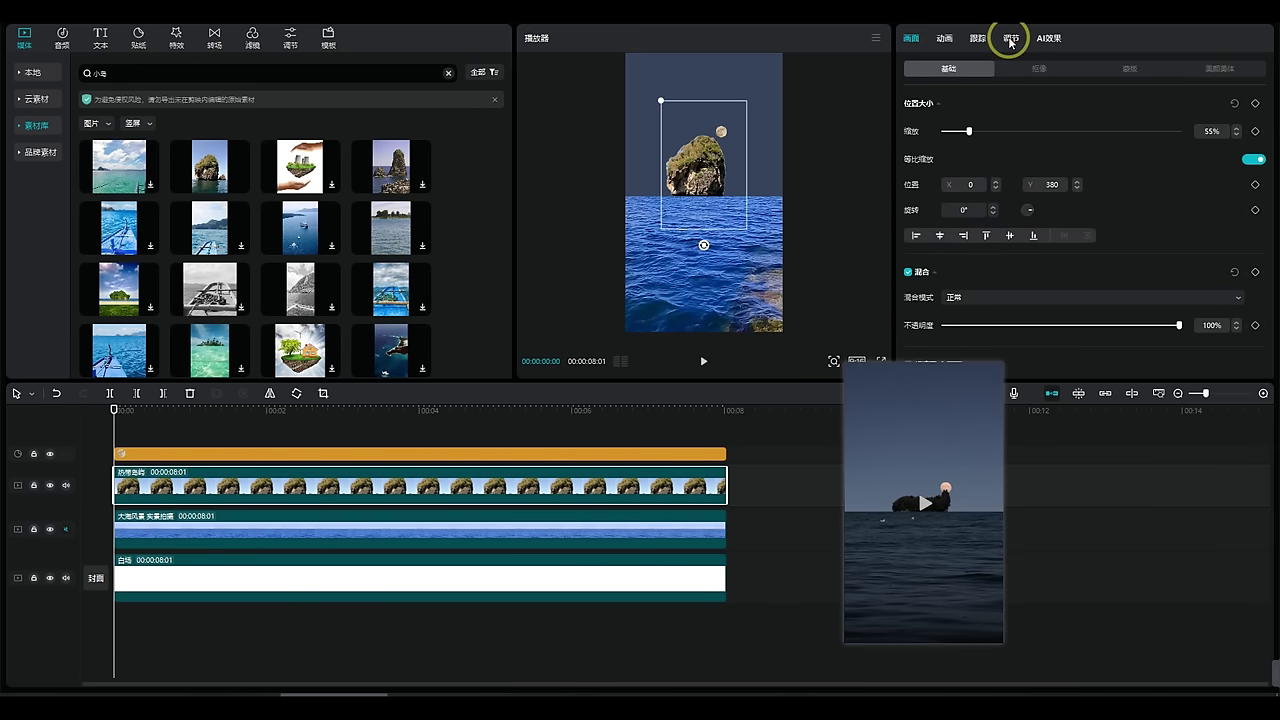
{"action": "left_click", "coordinate": [1010, 40]}
{"action": "left_click", "coordinate": [948, 66]}
{"action": "scroll", "coordinate": [1152, 184], "scroll_direction": "down", "scroll_amount": 3}
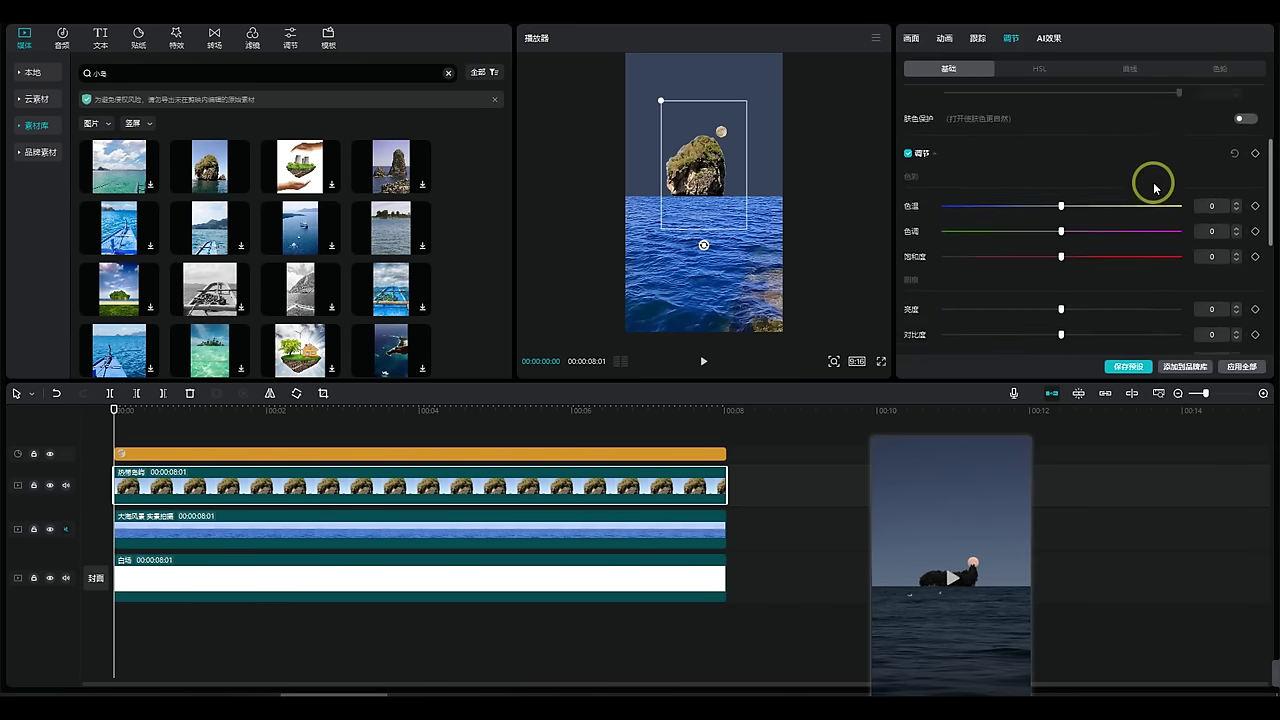
{"action": "scroll", "coordinate": [1154, 187], "scroll_direction": "down", "scroll_amount": 1}
{"action": "left_click", "coordinate": [1012, 287]}
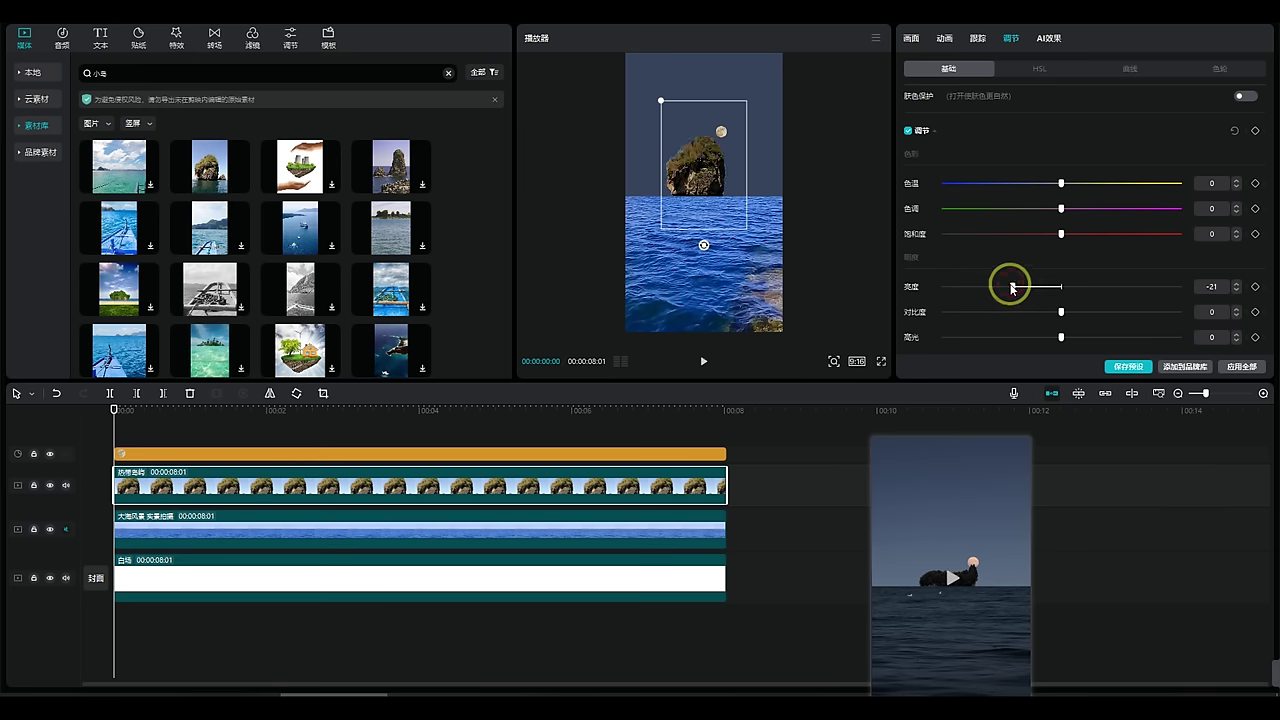
Darken the island with the colour wheels: shadows -0.12, midtones -0.08 and highlights -0.21.
{"action": "left_click", "coordinate": [1220, 70]}
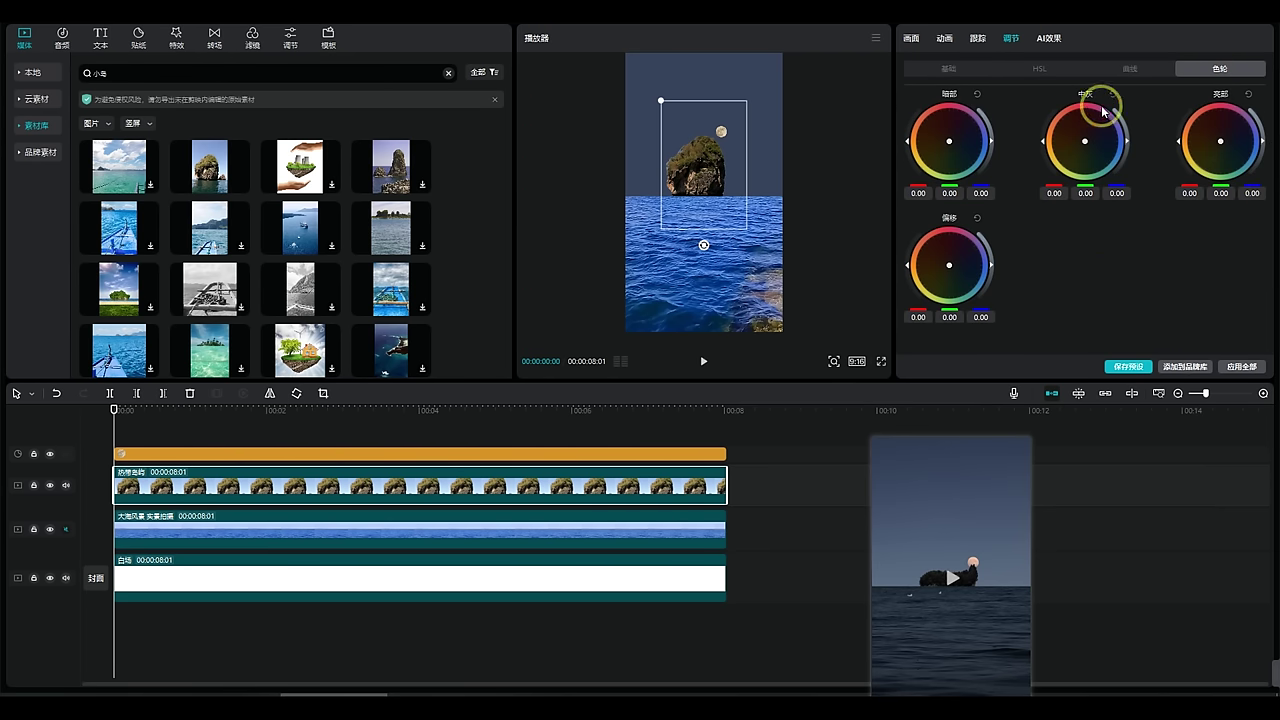
{"action": "left_click_drag", "start_coordinate": [992, 141], "coordinate": [991, 159]}
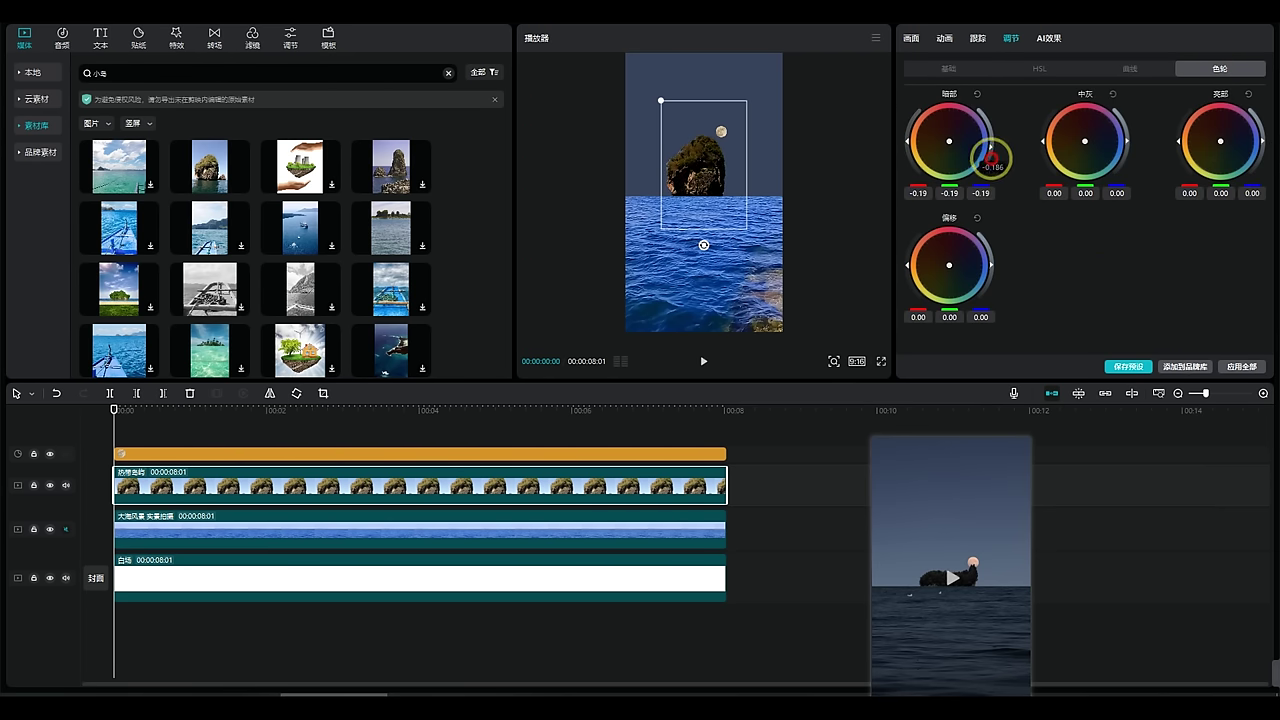
{"action": "left_click_drag", "start_coordinate": [1128, 141], "coordinate": [1128, 172]}
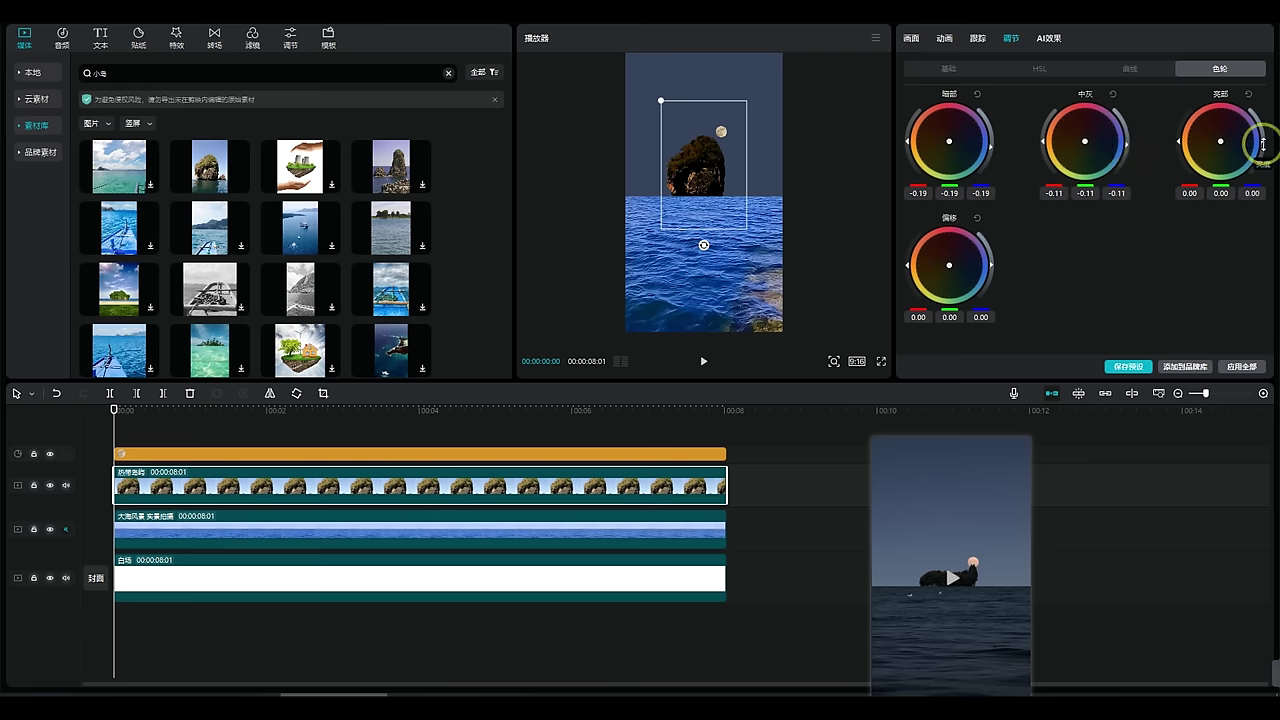
{"action": "left_click_drag", "start_coordinate": [1262, 143], "coordinate": [1262, 152]}
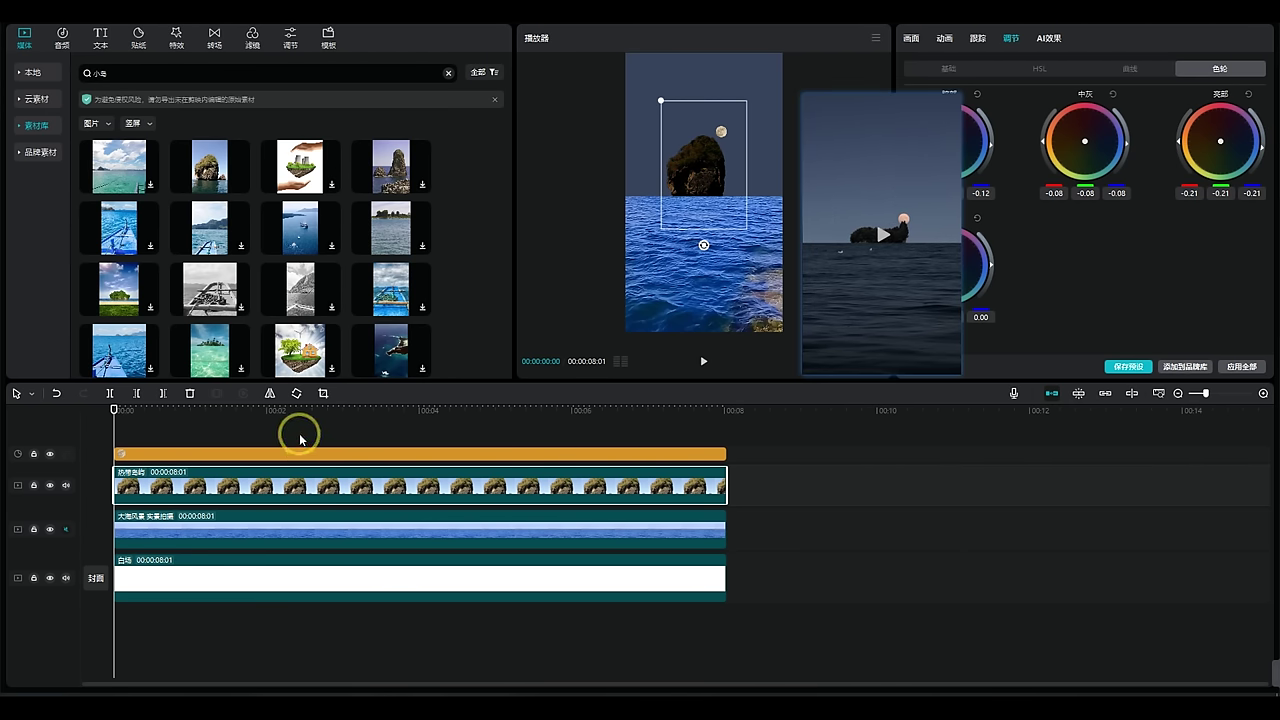
Darken the sea clip with the colour wheels: shadows -0.06, midtones -0.06 and reduced highlights.
{"action": "left_click", "coordinate": [232, 537]}
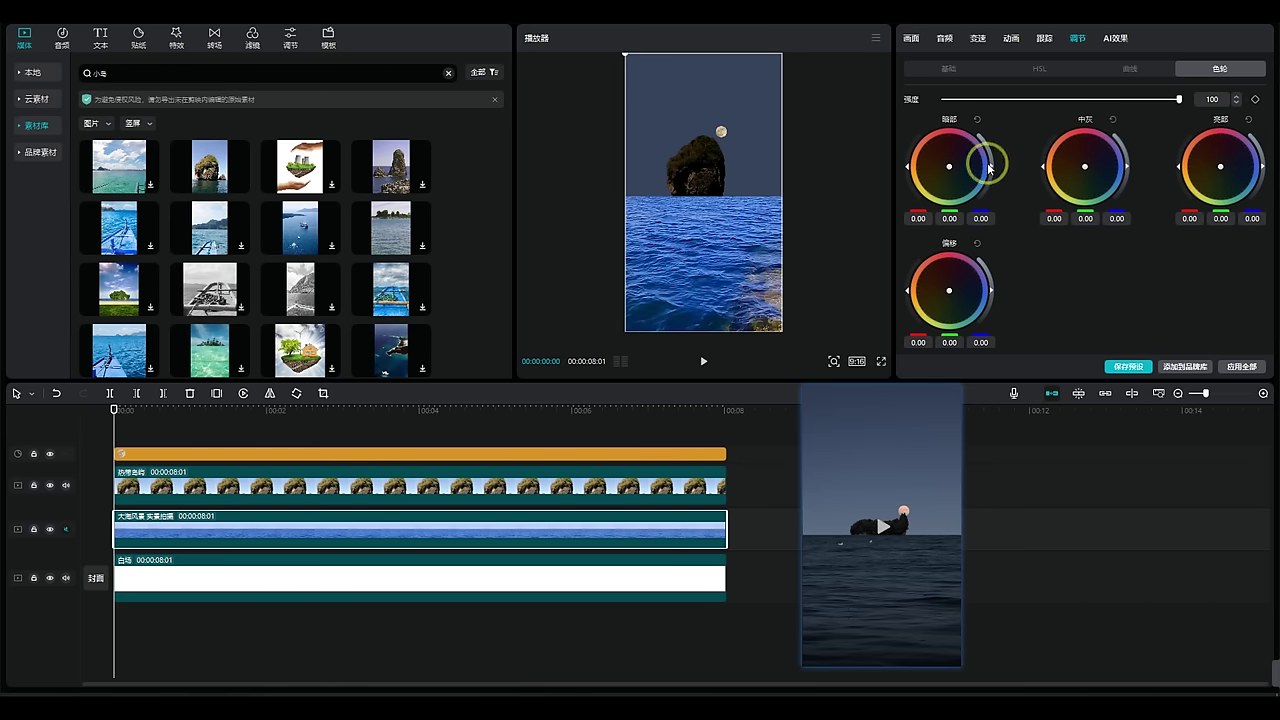
{"action": "left_click_drag", "start_coordinate": [988, 165], "coordinate": [994, 172]}
{"action": "left_click_drag", "start_coordinate": [1127, 168], "coordinate": [1128, 174]}
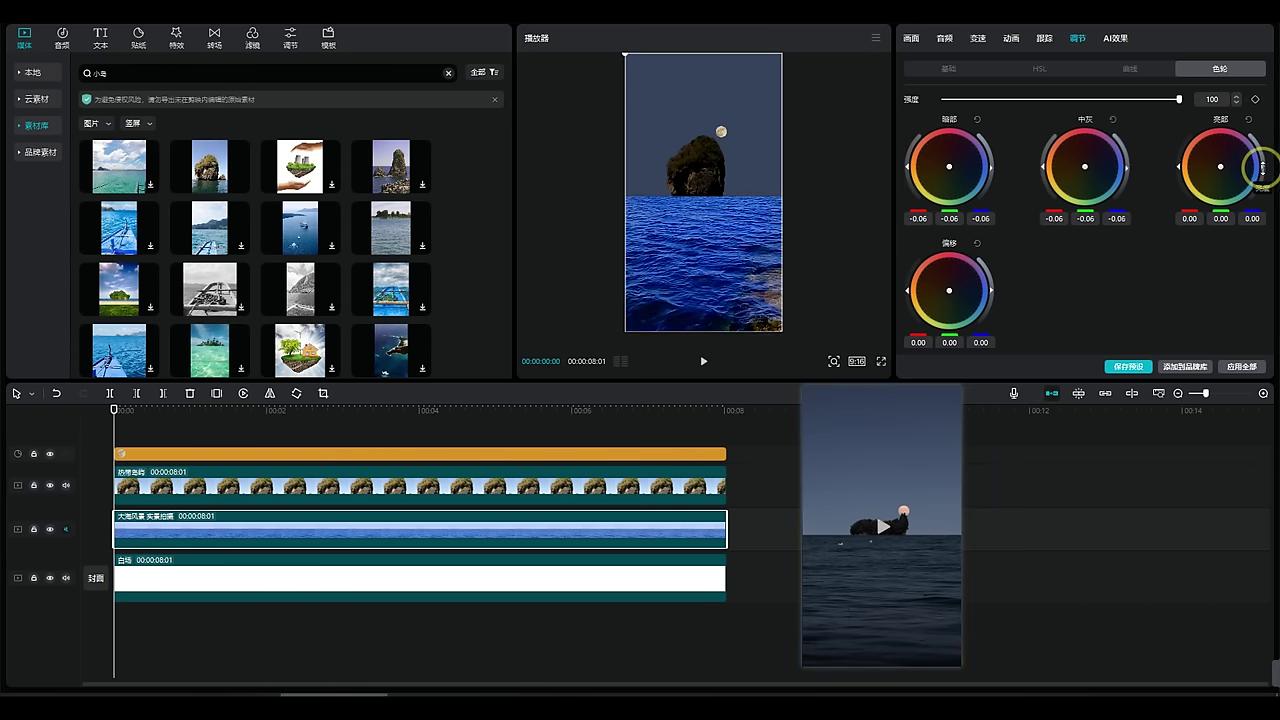
{"action": "left_click_drag", "start_coordinate": [1257, 163], "coordinate": [1262, 175]}
Tone down the sea's blue in HSL: hue -22, saturation -29 and luminance -12.
{"action": "left_click", "coordinate": [1037, 68]}
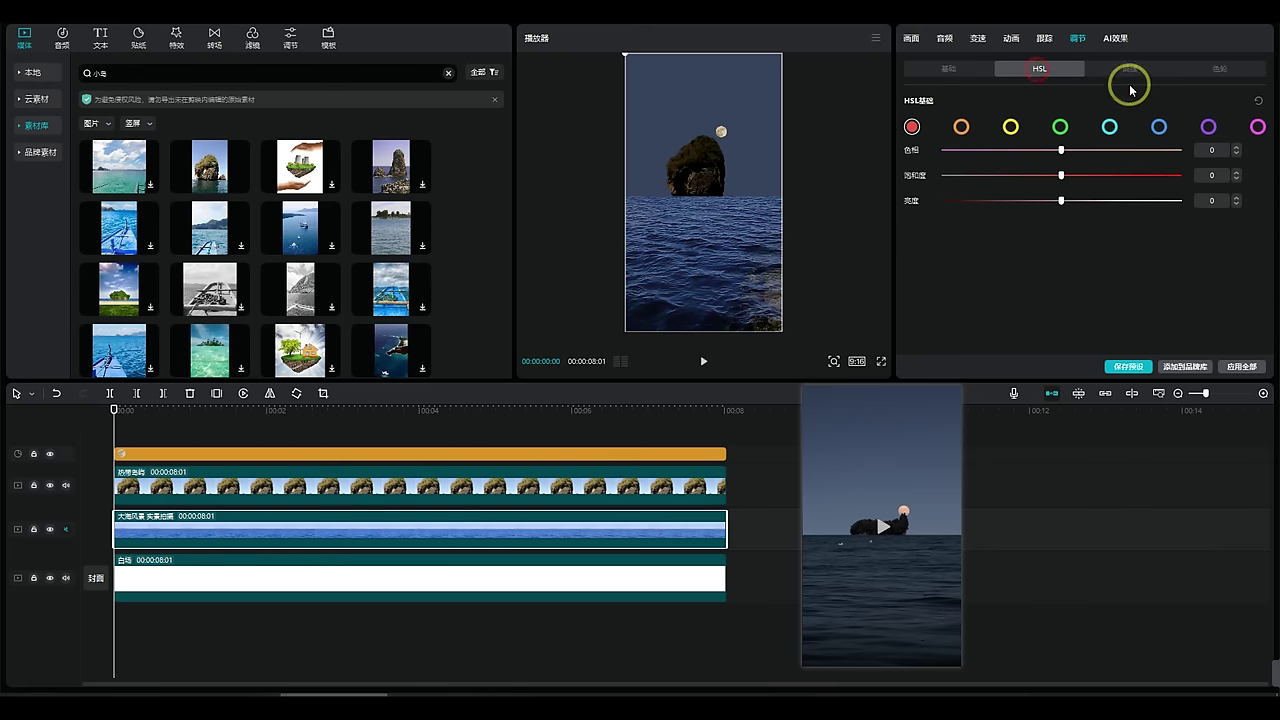
{"action": "left_click", "coordinate": [1160, 126]}
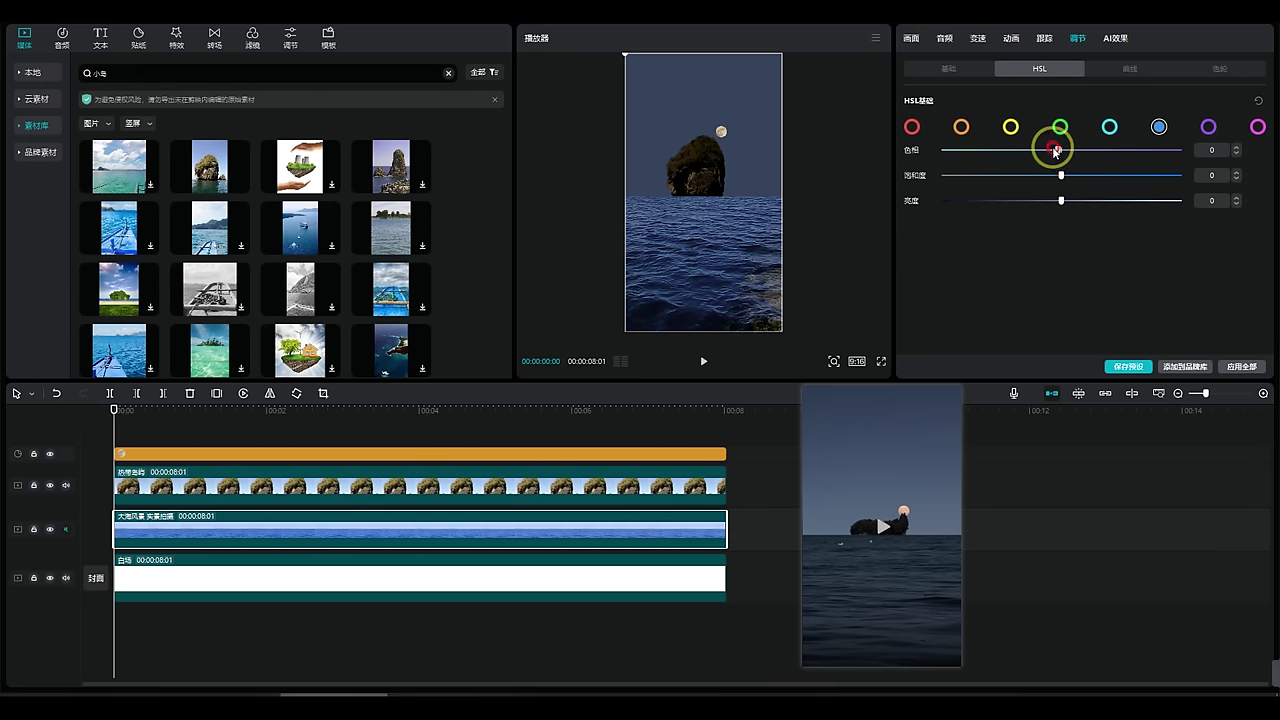
{"action": "left_click_drag", "start_coordinate": [1060, 150], "coordinate": [1027, 176]}
{"action": "left_click_drag", "start_coordinate": [1061, 200], "coordinate": [1046, 200]}
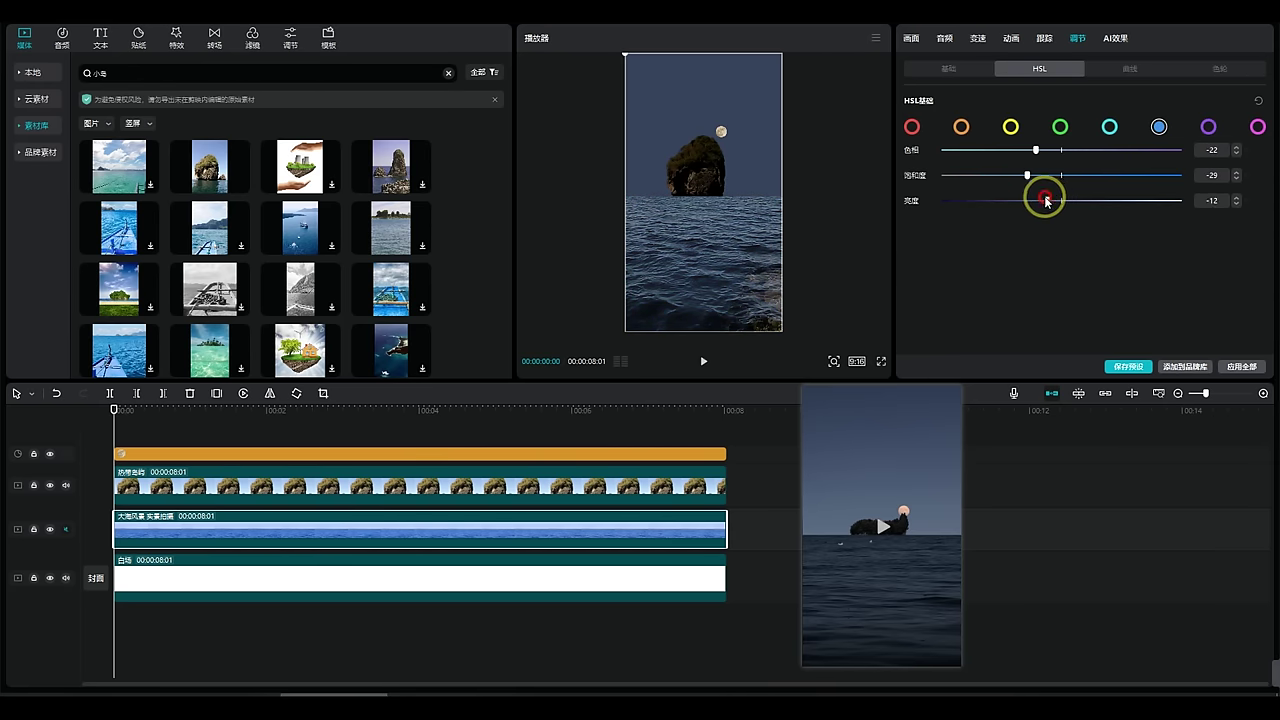
Darken the sea clip in the basic adjustments: brightness (亮度) -19 and light sense (光感) -11.
{"action": "left_click", "coordinate": [949, 68]}
{"action": "scroll", "coordinate": [1100, 177], "scroll_direction": "down", "scroll_amount": 5}
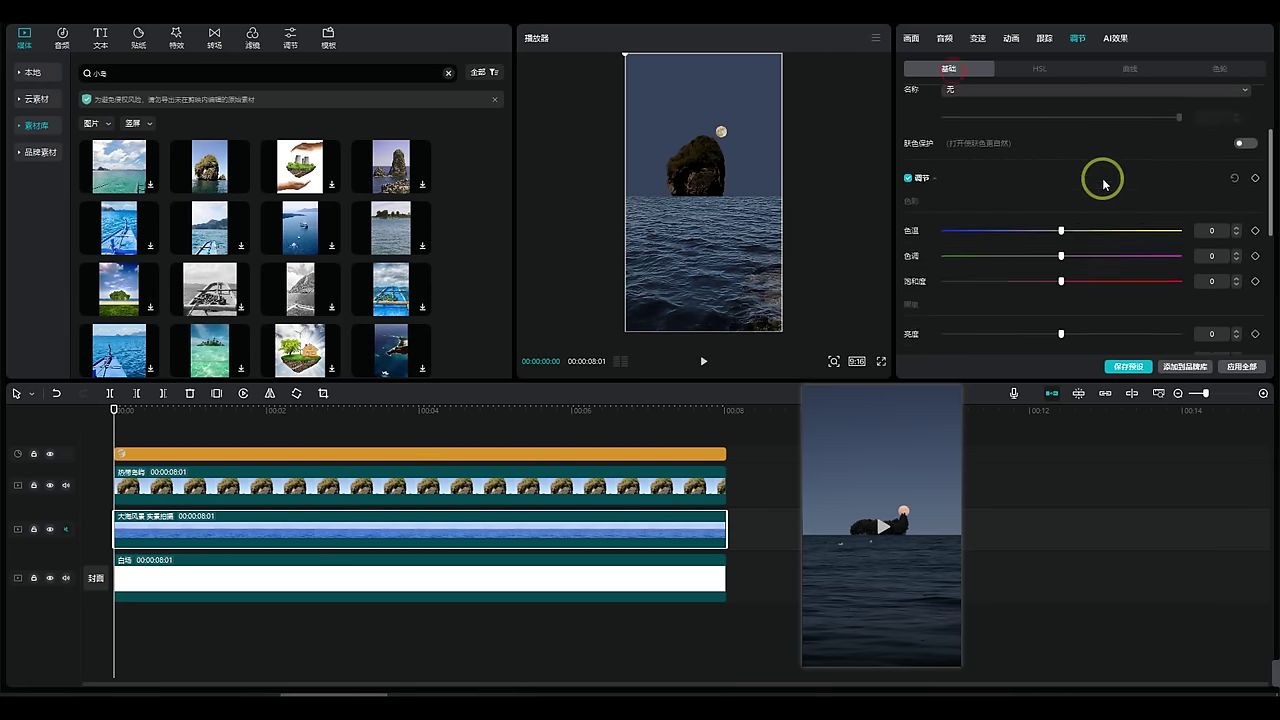
{"action": "left_click_drag", "start_coordinate": [1061, 111], "coordinate": [1044, 113]}
{"action": "left_click_drag", "start_coordinate": [1061, 263], "coordinate": [1034, 263]}
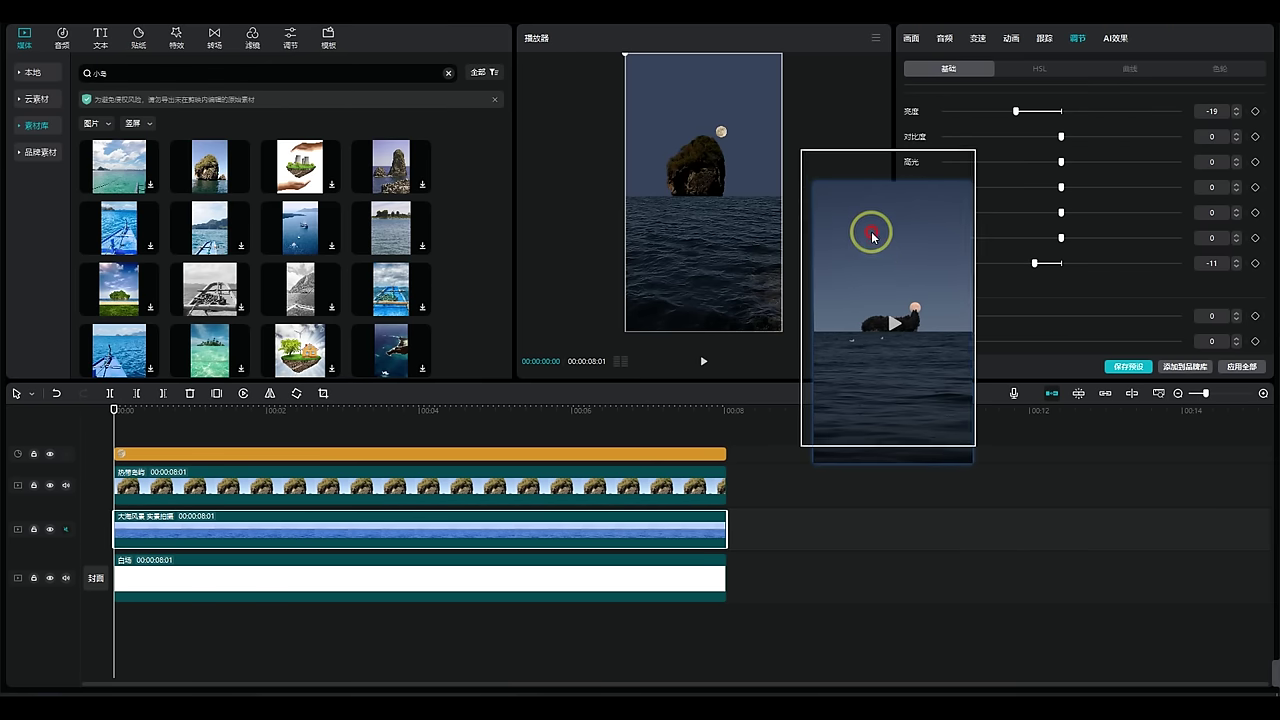
Select the island clip and reduce one more of its basic adjustments to match the darkened sea.
{"action": "left_click", "coordinate": [318, 498]}
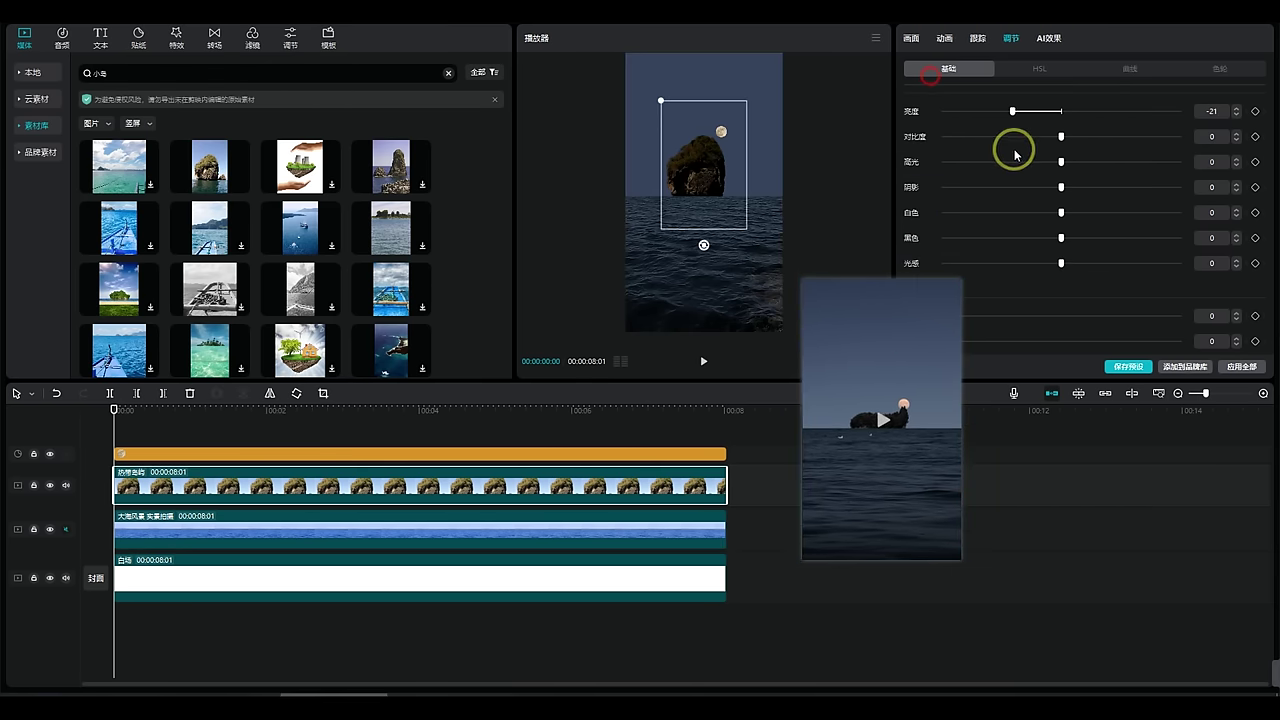
{"action": "scroll", "coordinate": [1015, 153], "scroll_direction": "up", "scroll_amount": 4}
{"action": "left_click_drag", "start_coordinate": [1060, 221], "coordinate": [1018, 223]}
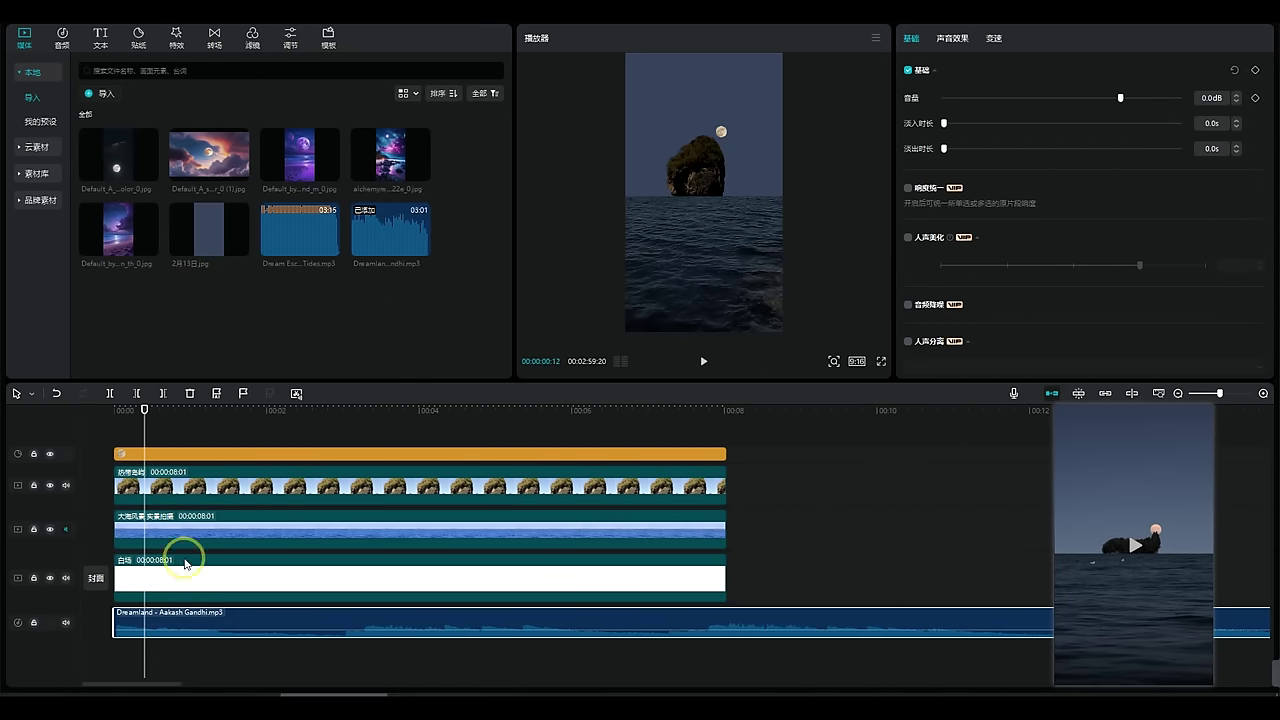
Play the scene from the start with the Dreamland music, stop playback, and trim the music to the other clips' end.
{"action": "left_click_drag", "start_coordinate": [145, 436], "coordinate": [94, 423]}
{"action": "left_click", "coordinate": [704, 362]}
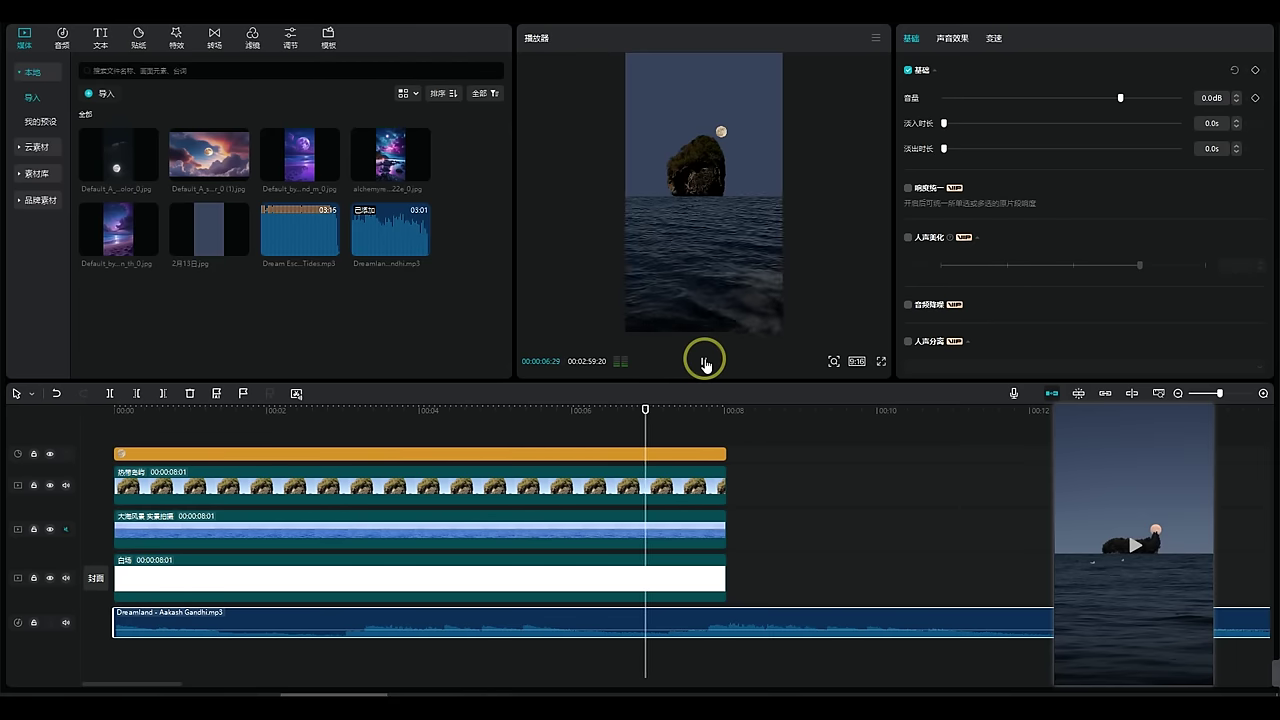
{"action": "left_click", "coordinate": [705, 363]}
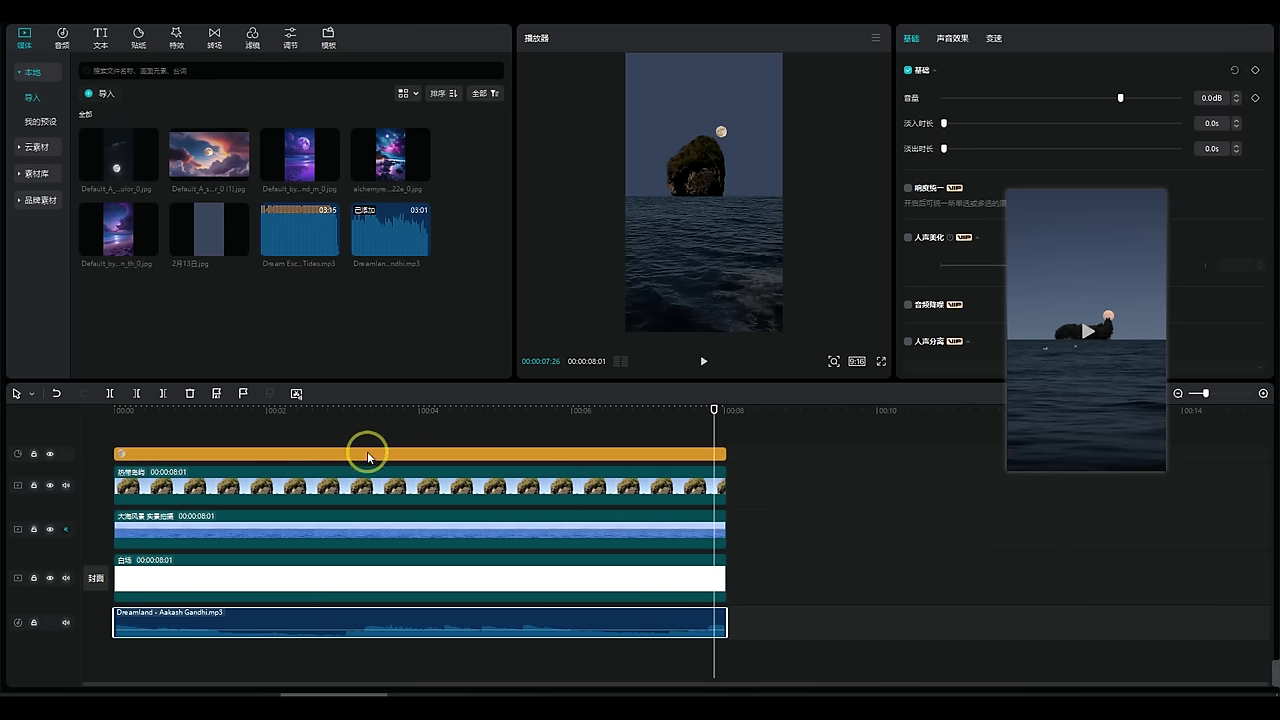
Search the media library for vertical 海港 pictures and place the 工业海港和船只 picture at the timeline start above the island clip.
{"action": "left_click_drag", "start_coordinate": [1071, 306], "coordinate": [1067, 298]}
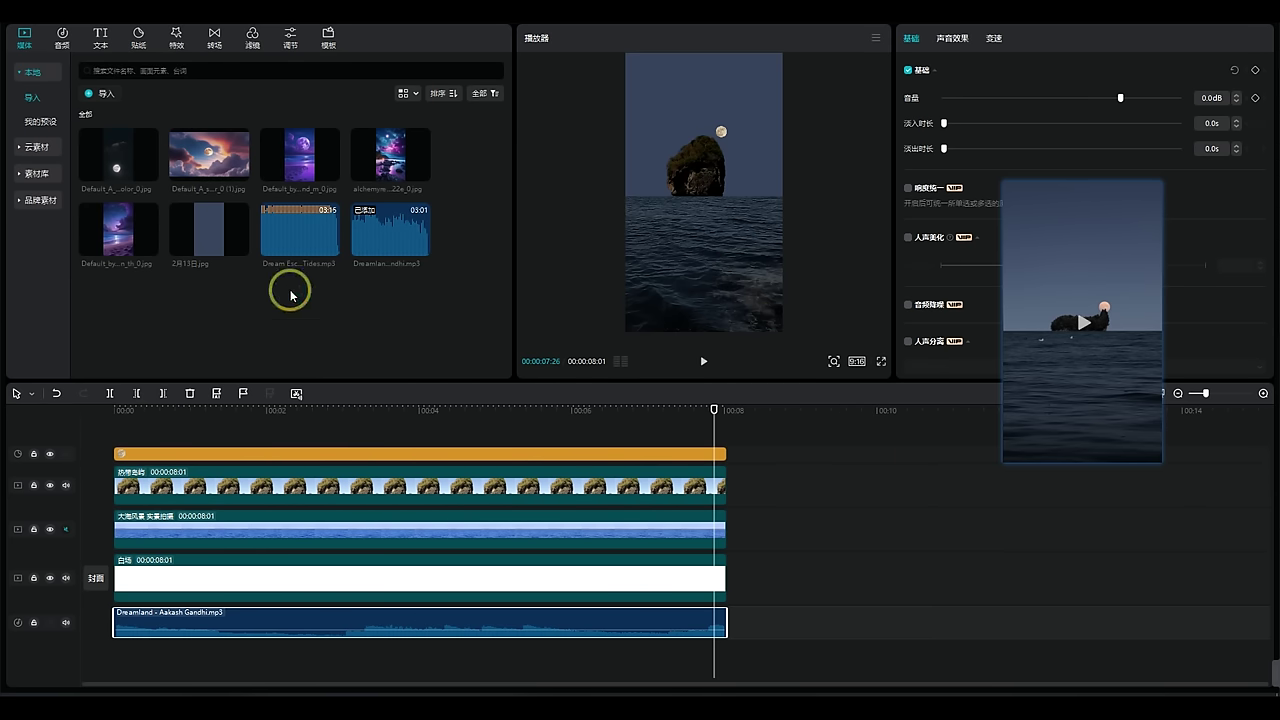
{"action": "left_click", "coordinate": [130, 75]}
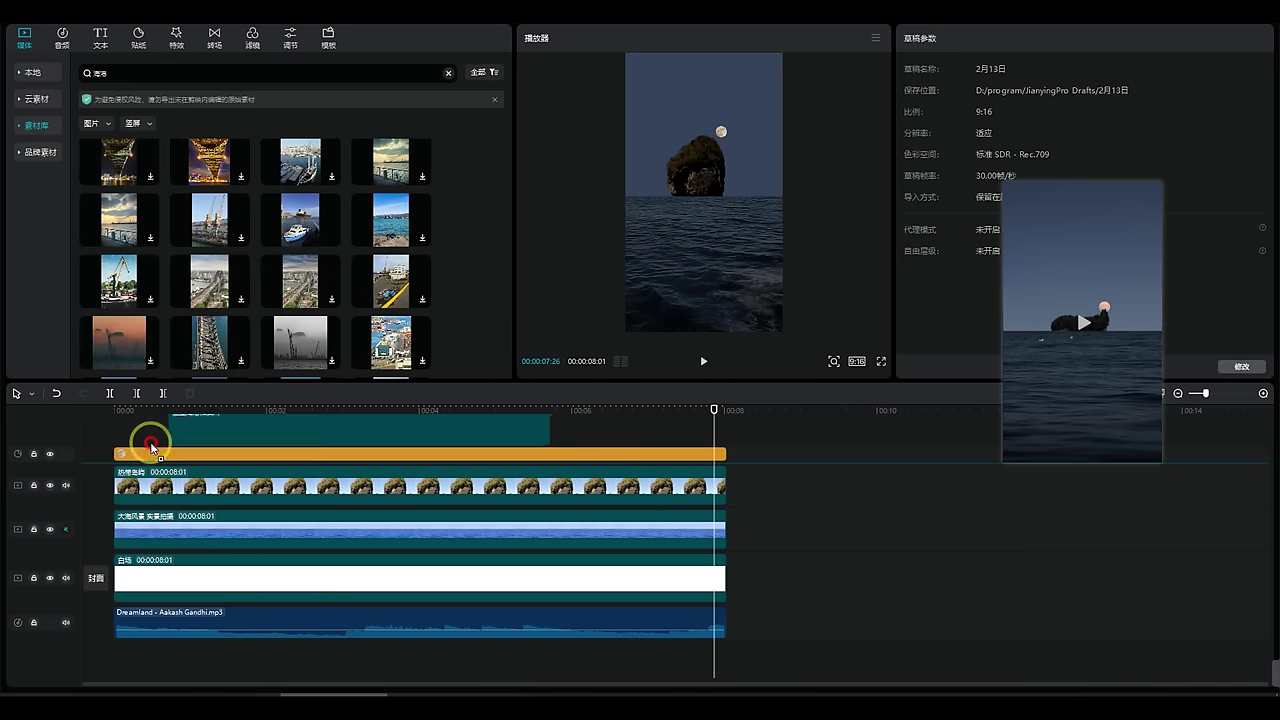
{"action": "left_click_drag", "start_coordinate": [149, 434], "coordinate": [114, 421]}
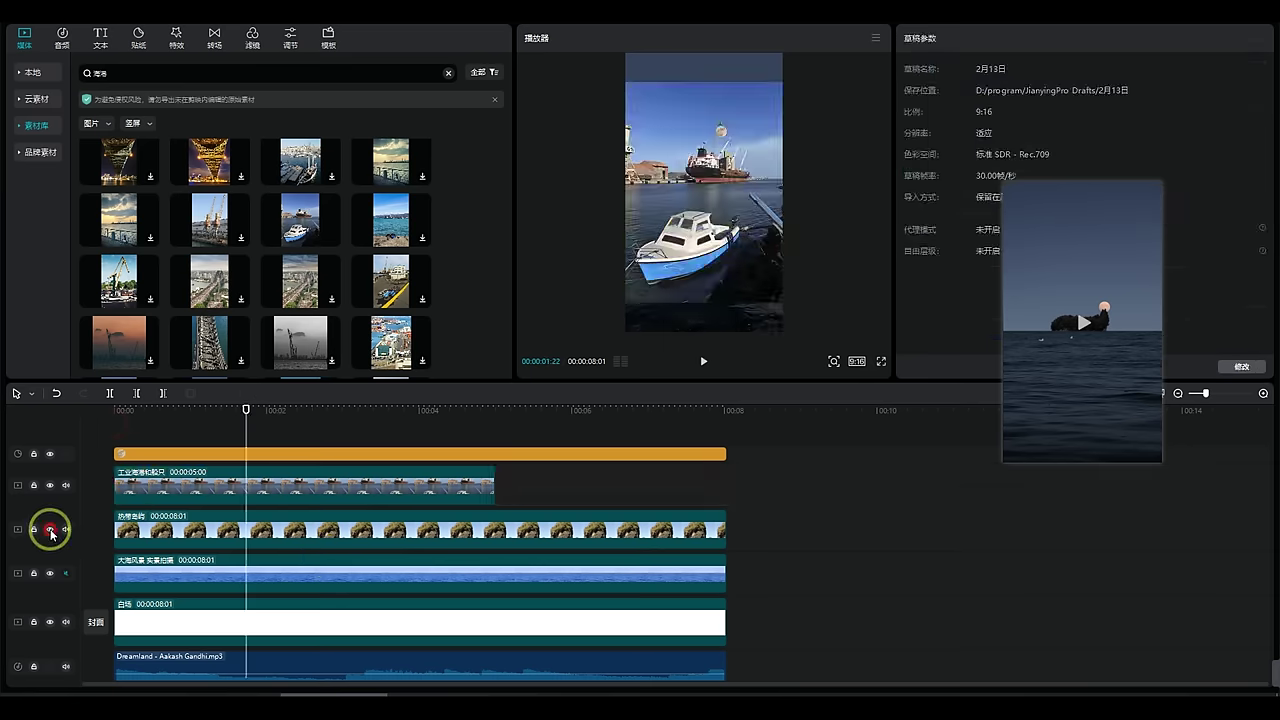
Hide the island track and cut out the large cargo ship in the harbour picture with the custom cutout's smart brush.
{"action": "left_click", "coordinate": [50, 533]}
{"action": "left_click", "coordinate": [133, 497]}
{"action": "left_click_drag", "start_coordinate": [1052, 276], "coordinate": [1090, 534]}
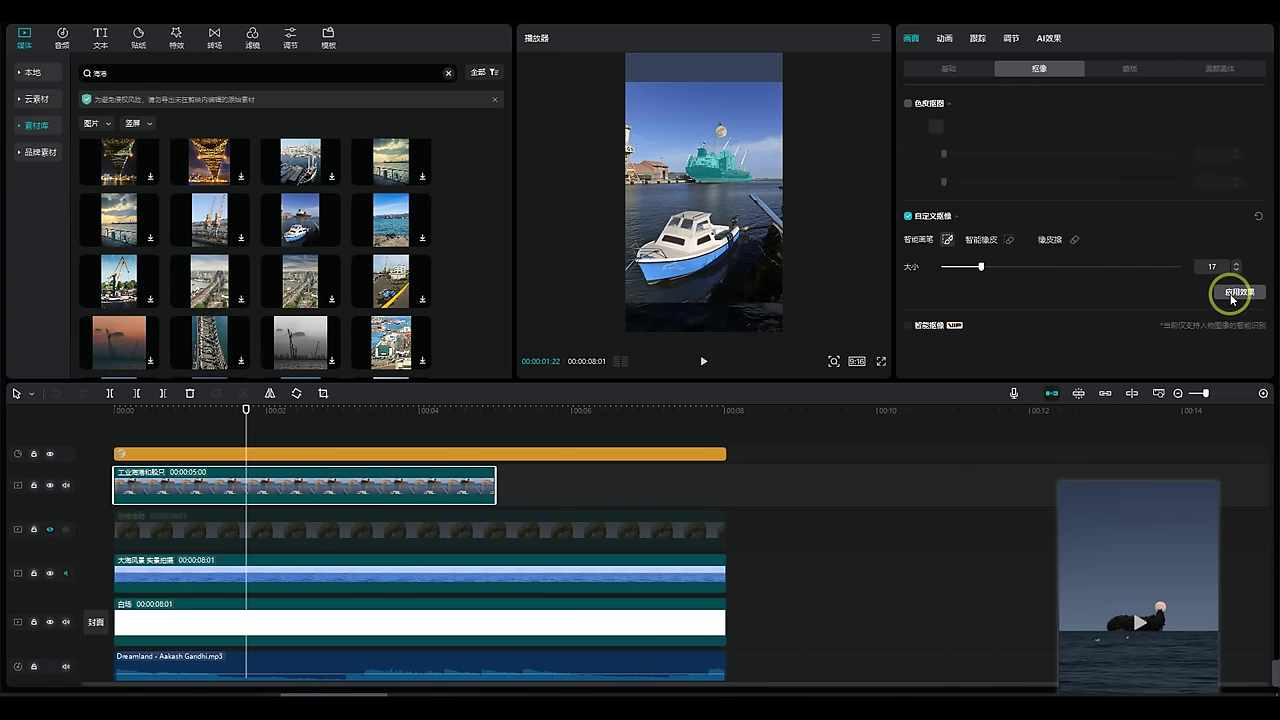
{"action": "left_click", "coordinate": [1232, 293]}
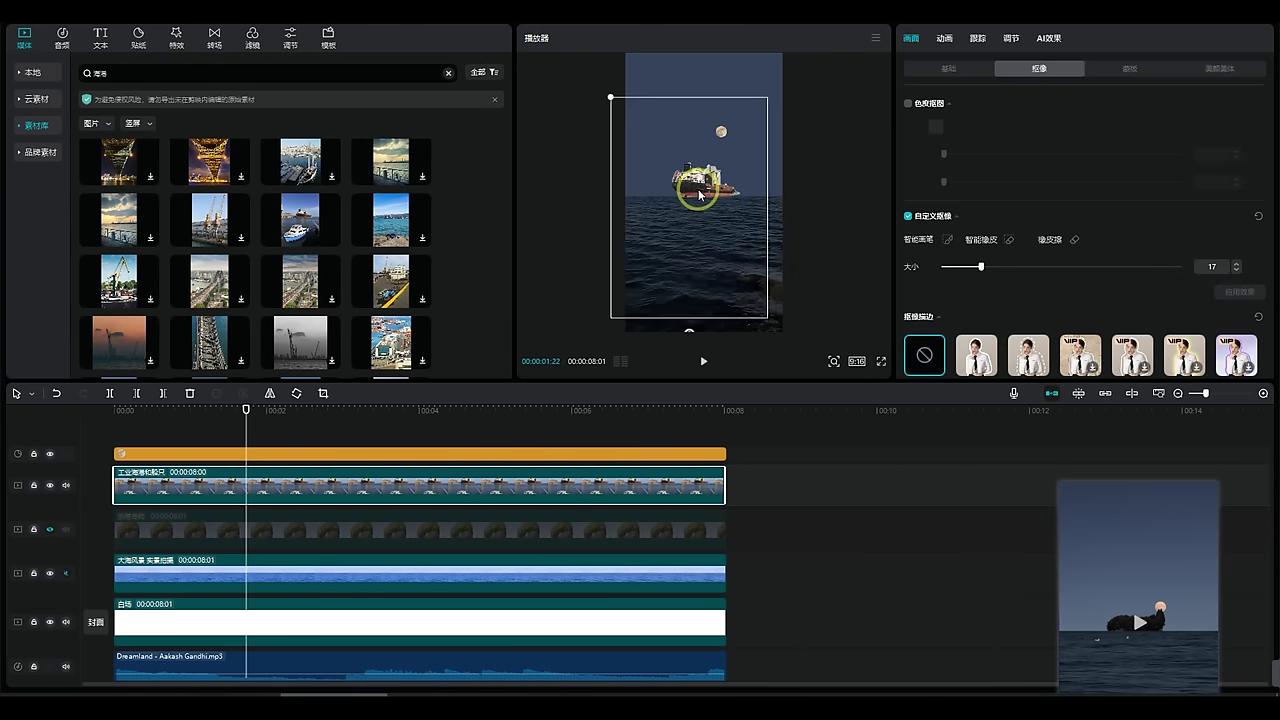
Mirror the ship horizontally and set its layer level (层级) to 1.
{"action": "left_click", "coordinate": [268, 393]}
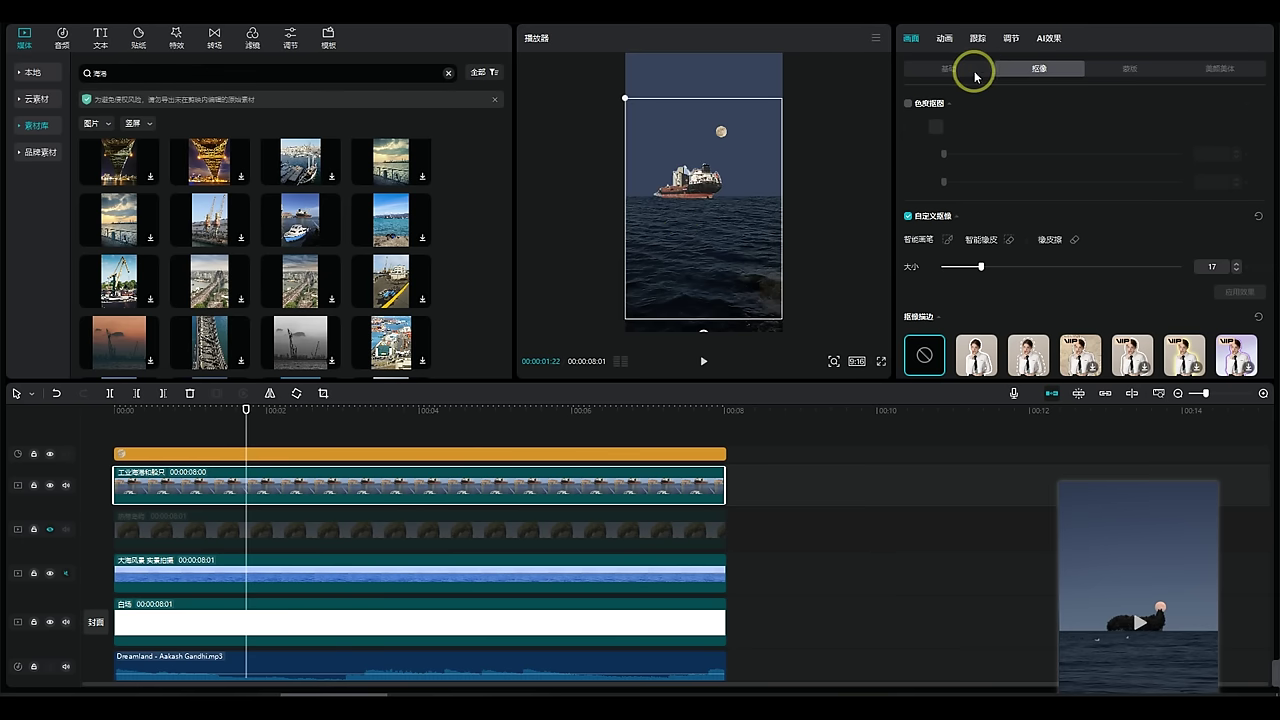
{"action": "left_click", "coordinate": [975, 69]}
{"action": "scroll", "coordinate": [991, 250], "scroll_direction": "down", "scroll_amount": 5}
{"action": "left_click", "coordinate": [927, 328]}
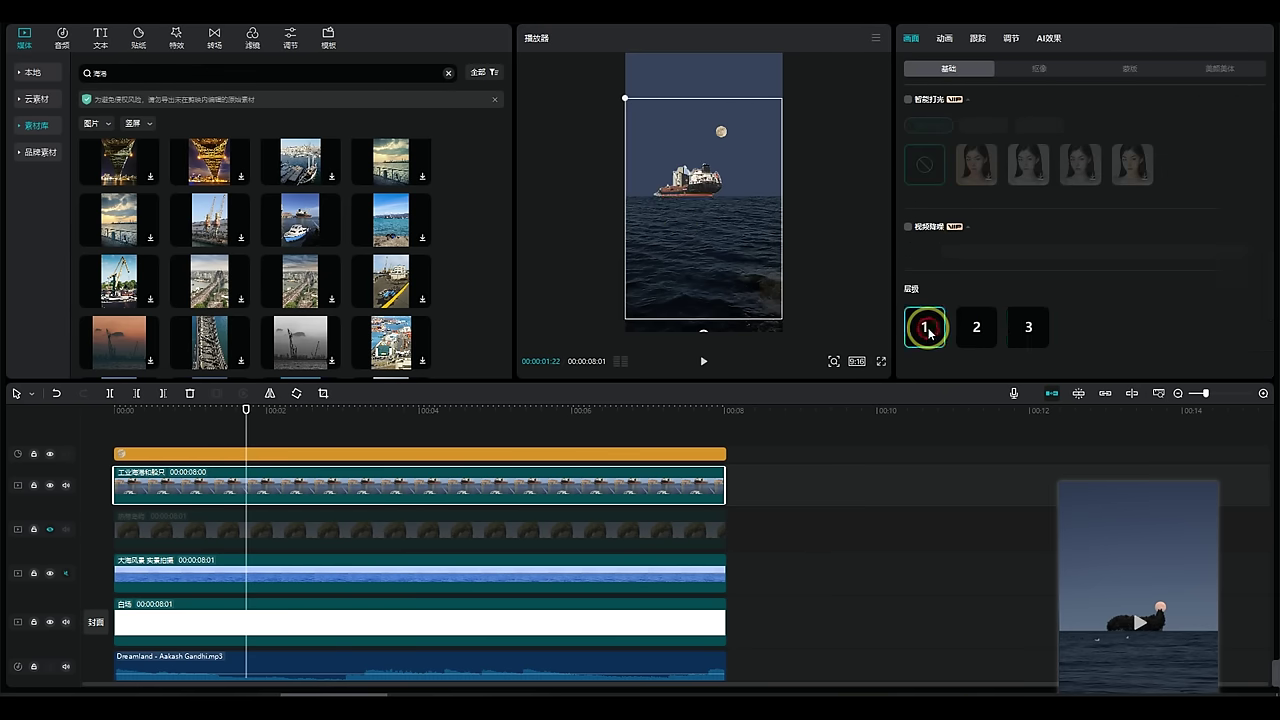
Darken the ship clip: brightness (亮度) -16, whites (白色) -13 and light sense (光感) -18.
{"action": "left_click", "coordinate": [706, 176]}
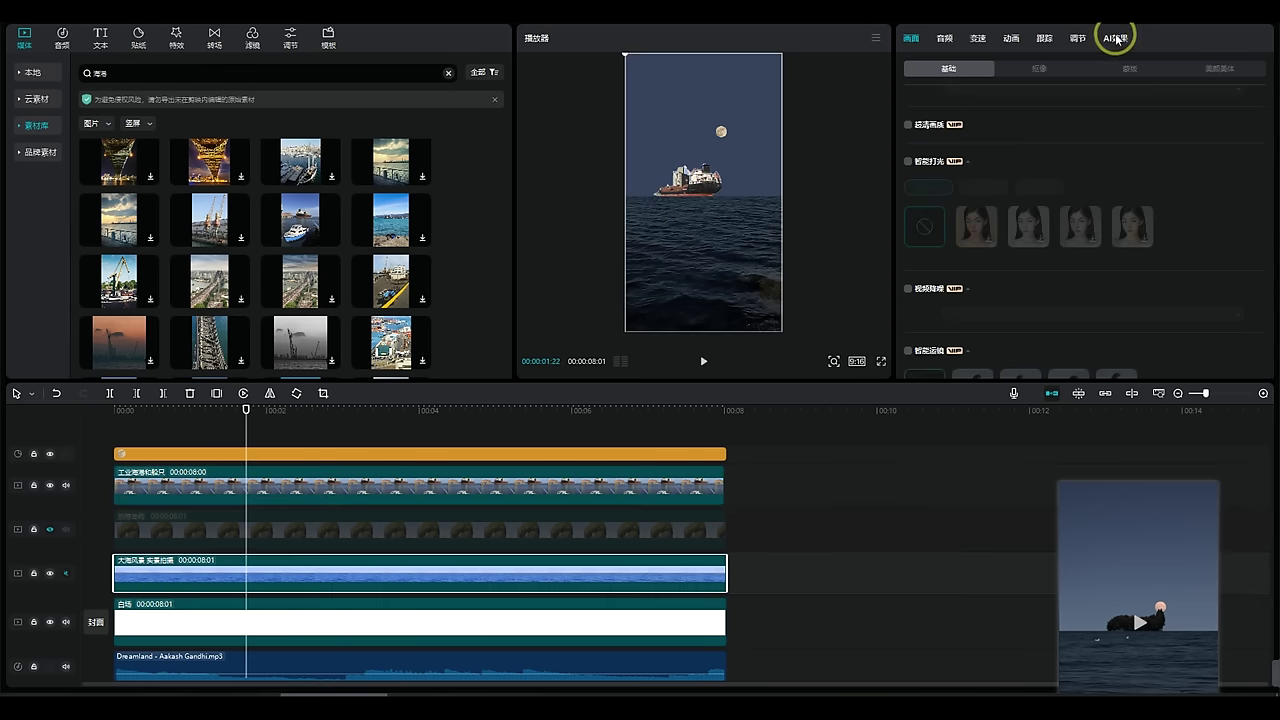
{"action": "left_click", "coordinate": [1082, 40]}
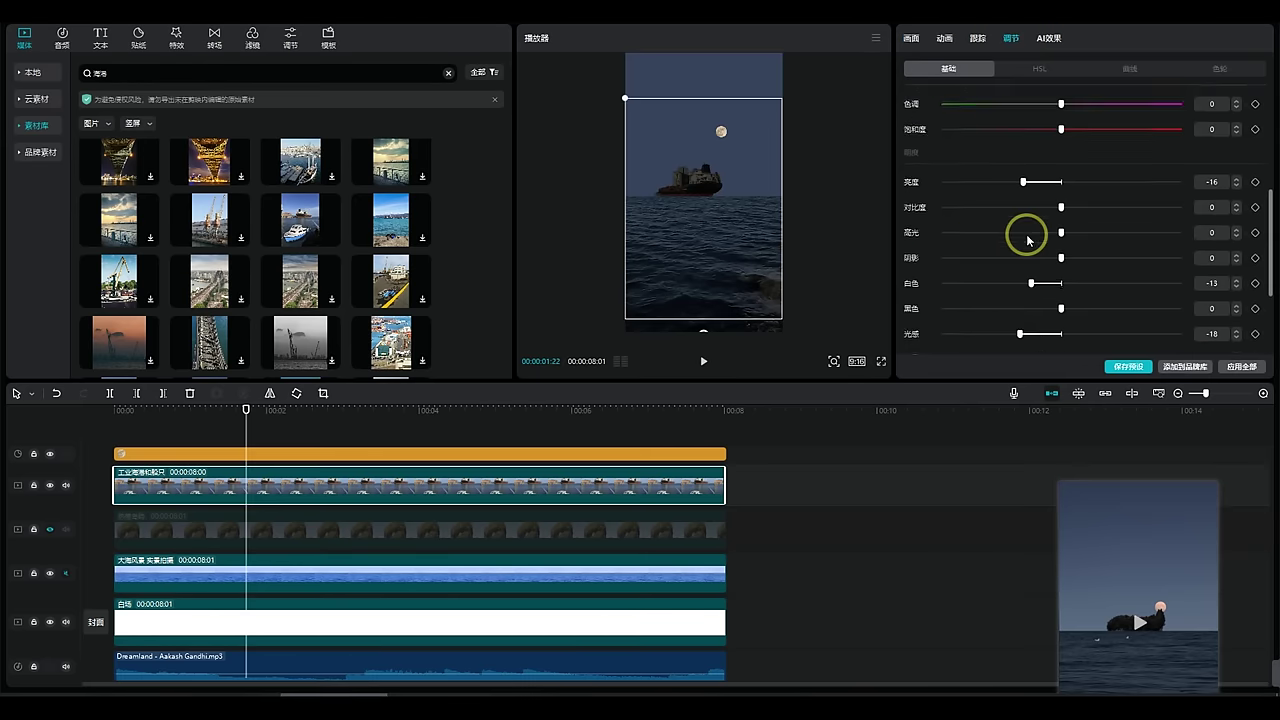
Play the scene with the darkened ship to check how it blends with the sea, and stop the playback.
{"action": "left_click", "coordinate": [738, 378]}
{"action": "left_click", "coordinate": [706, 363]}
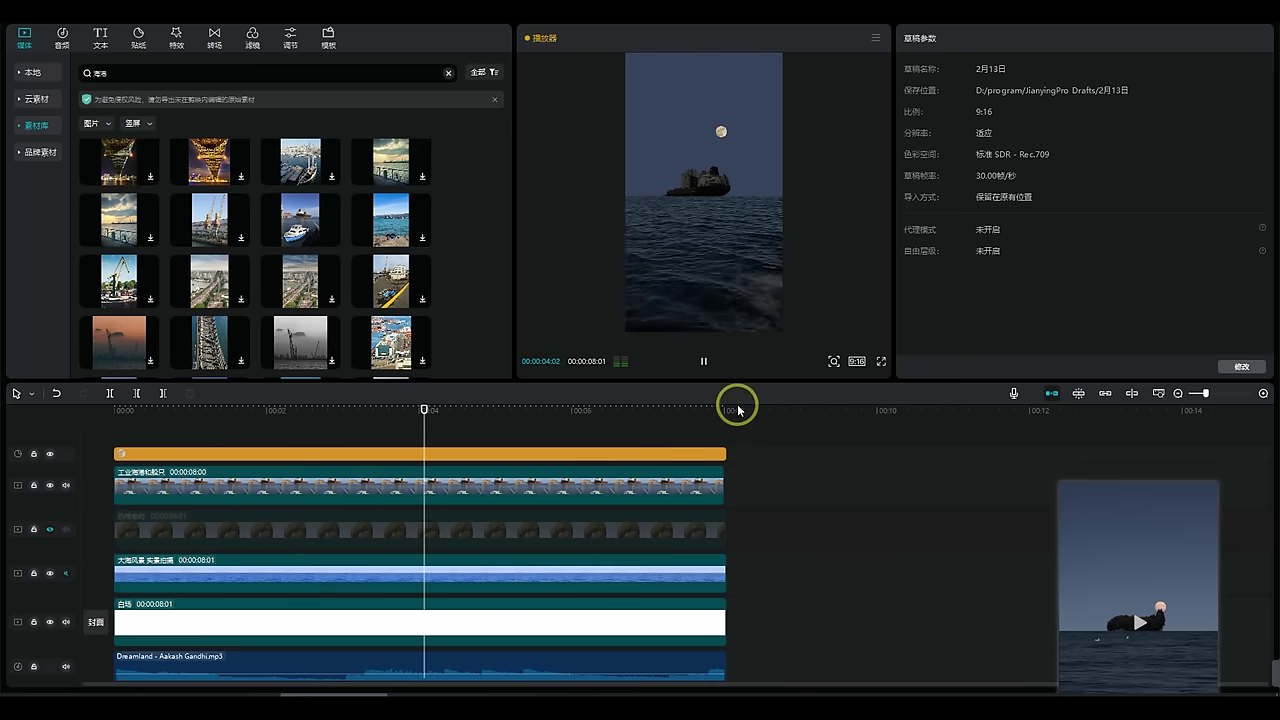
{"action": "left_click", "coordinate": [704, 364]}
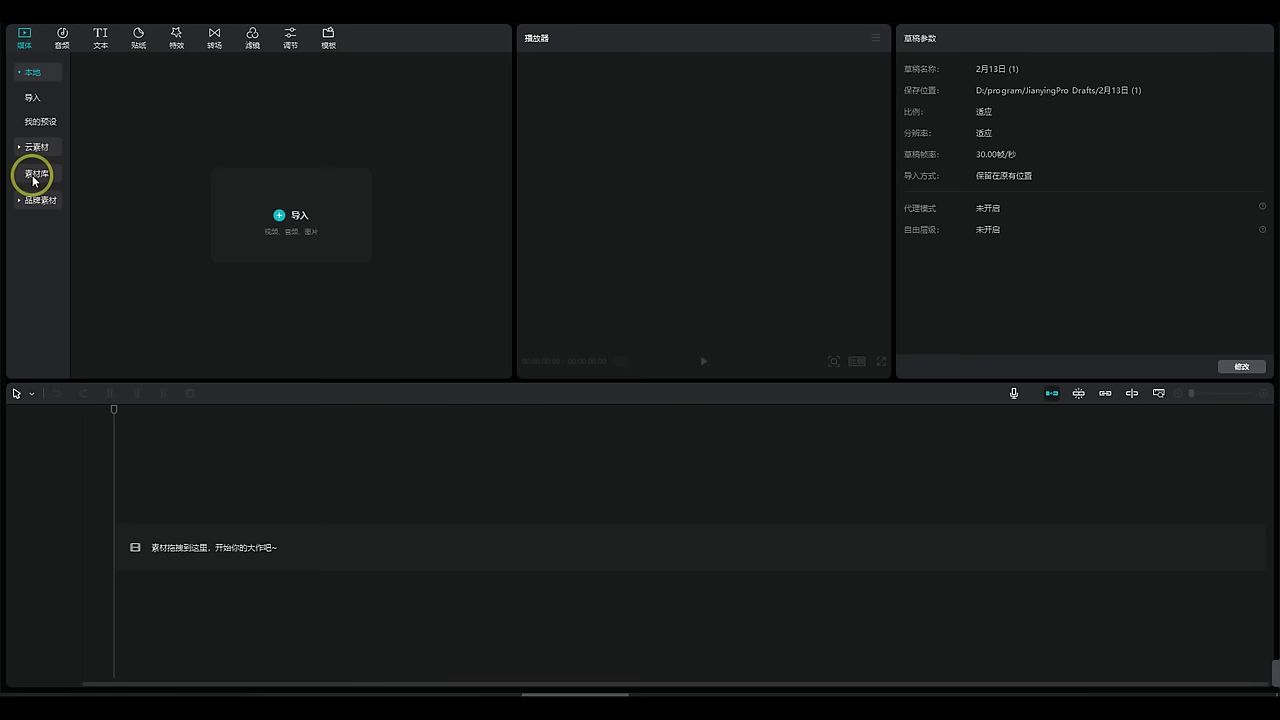
In the new empty draft, search the stock library for 热气球 and filter the results to vertical videos.
{"action": "left_click", "coordinate": [36, 174]}
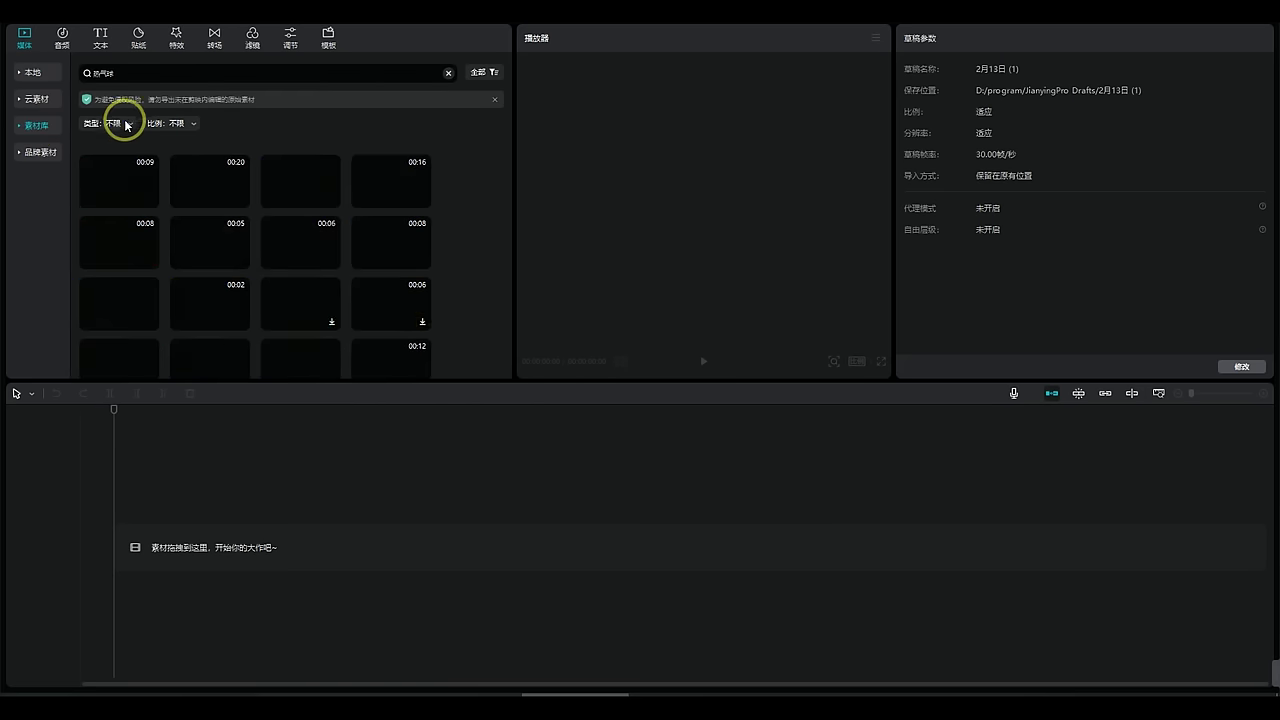
{"action": "left_click", "coordinate": [126, 124]}
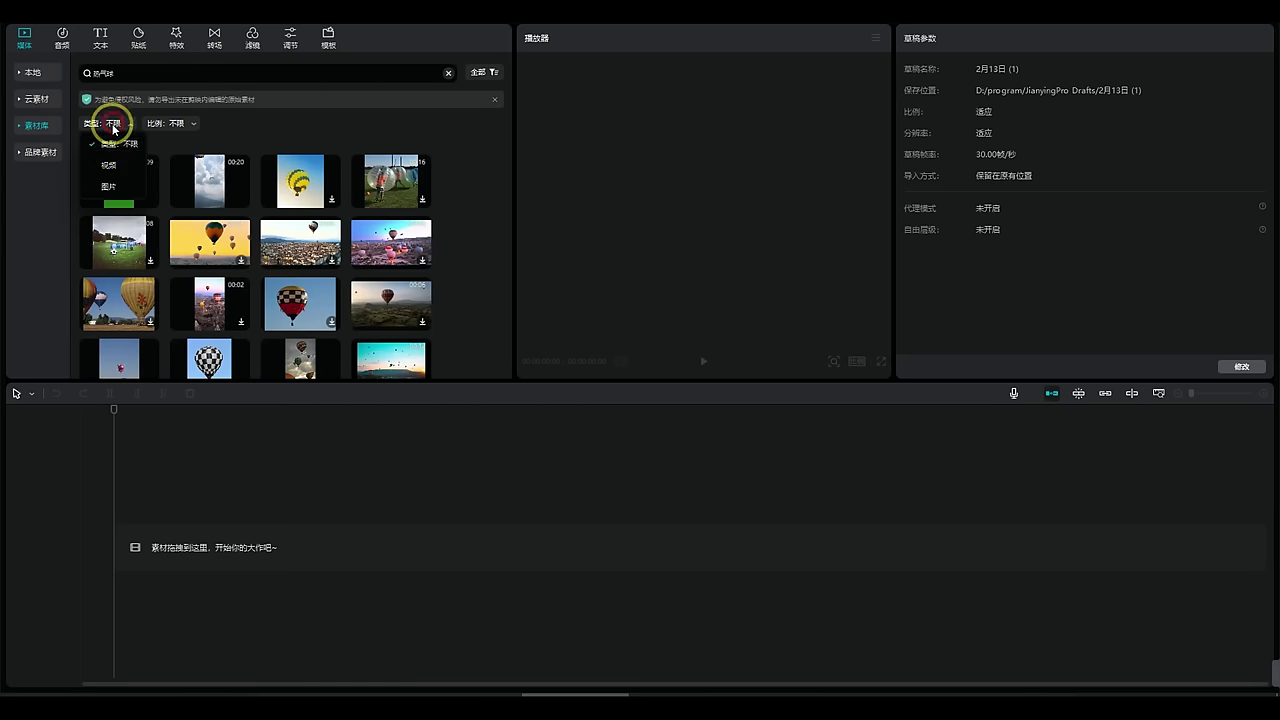
{"action": "left_click", "coordinate": [114, 163]}
{"action": "left_click", "coordinate": [145, 123]}
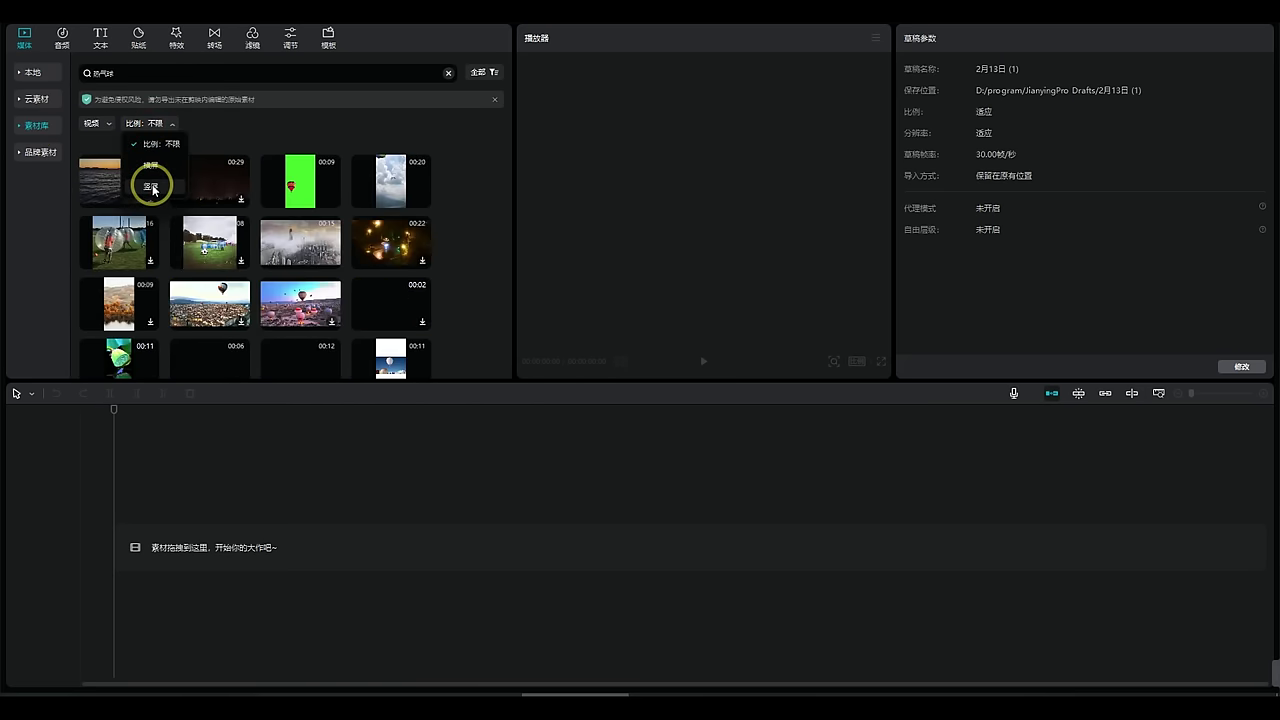
{"action": "left_click", "coordinate": [151, 185]}
Look through the vertical hot-air balloon videos and preview the clip of a white-and-red balloon over the rocks.
{"action": "scroll", "coordinate": [400, 230], "scroll_direction": "down", "scroll_amount": 5}
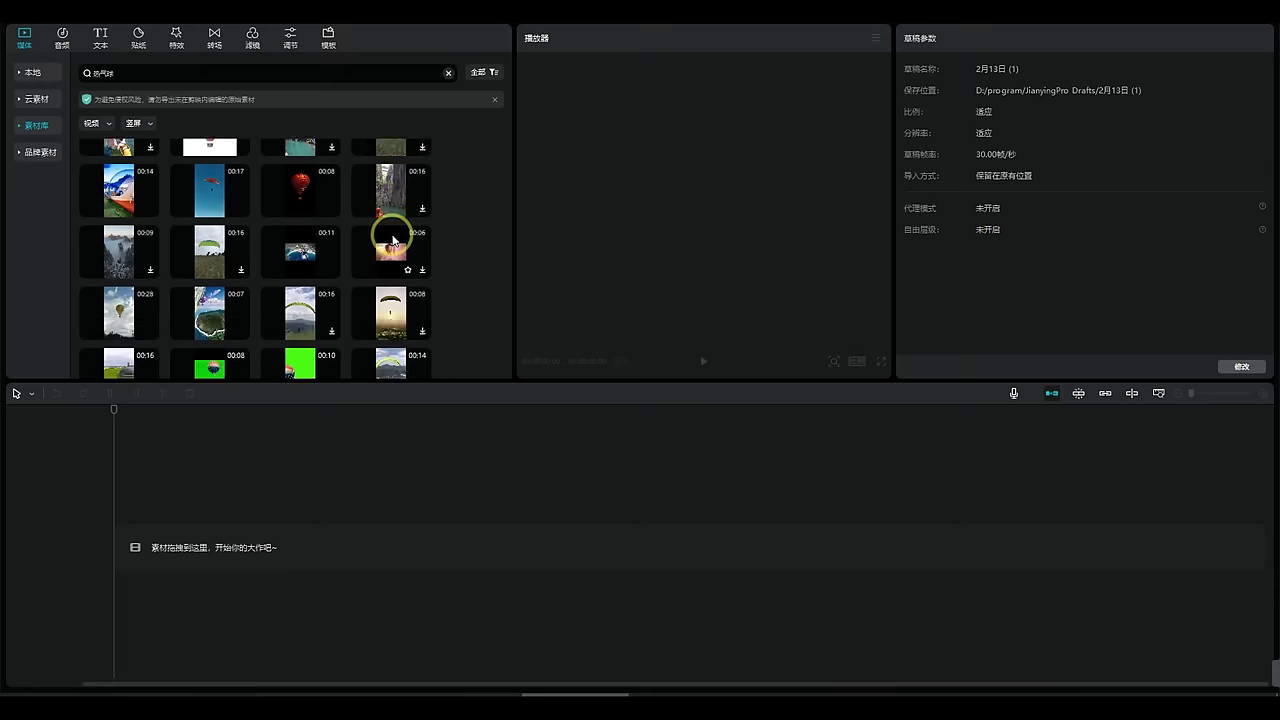
{"action": "scroll", "coordinate": [395, 238], "scroll_direction": "down", "scroll_amount": 1}
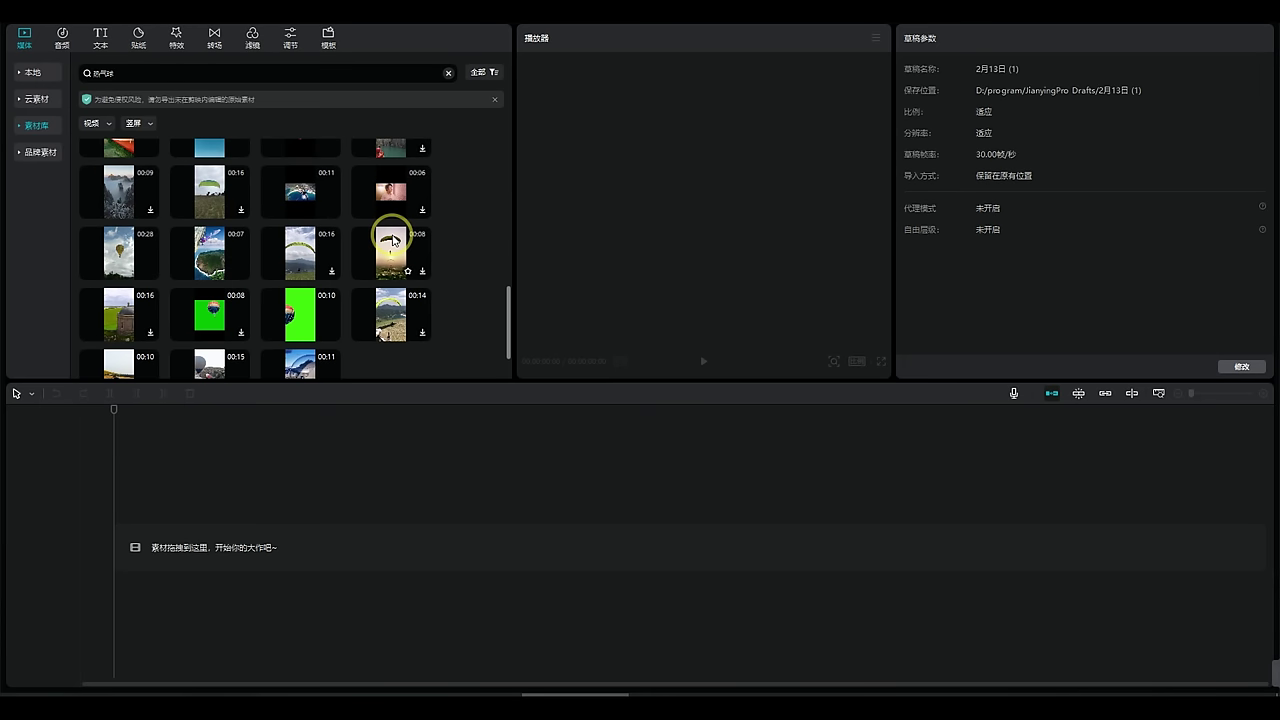
{"action": "left_click", "coordinate": [108, 250]}
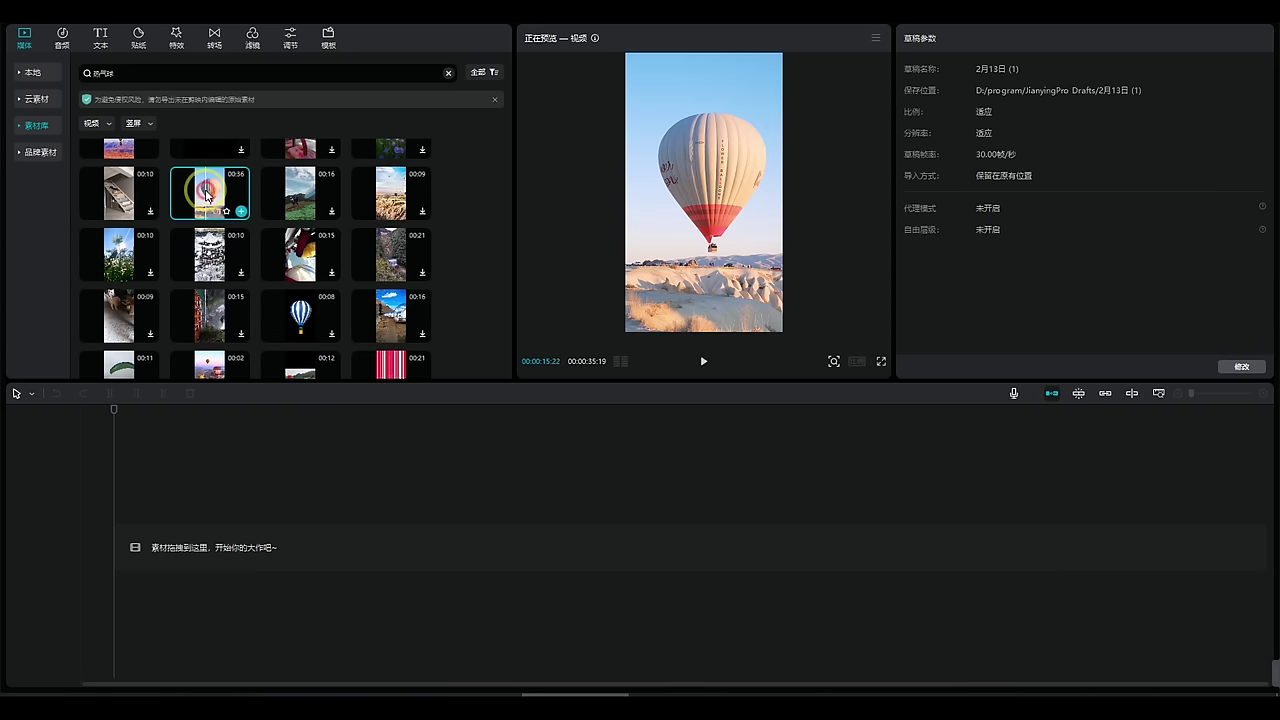
{"action": "scroll", "coordinate": [210, 200], "scroll_direction": "down", "scroll_amount": 6}
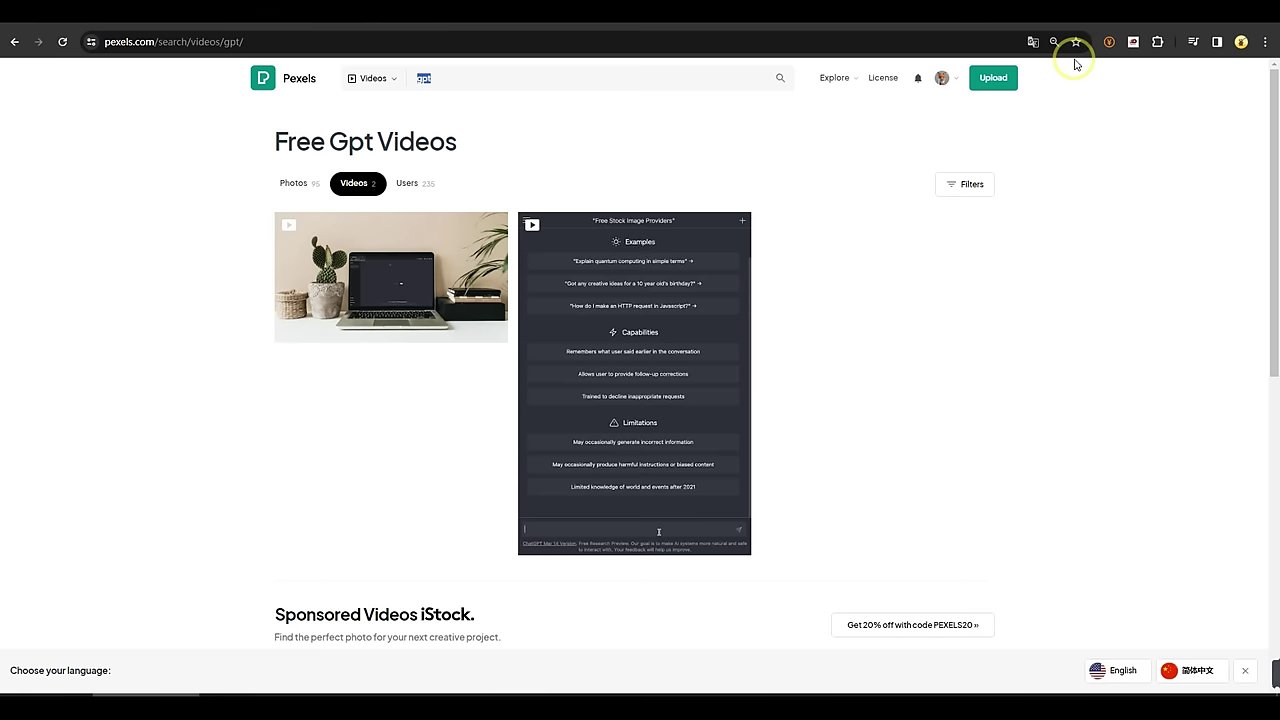
Switch to Pexels, search its videos for hot air balloons and filter the results to vertical orientation.
{"action": "type", "text": "ho"}
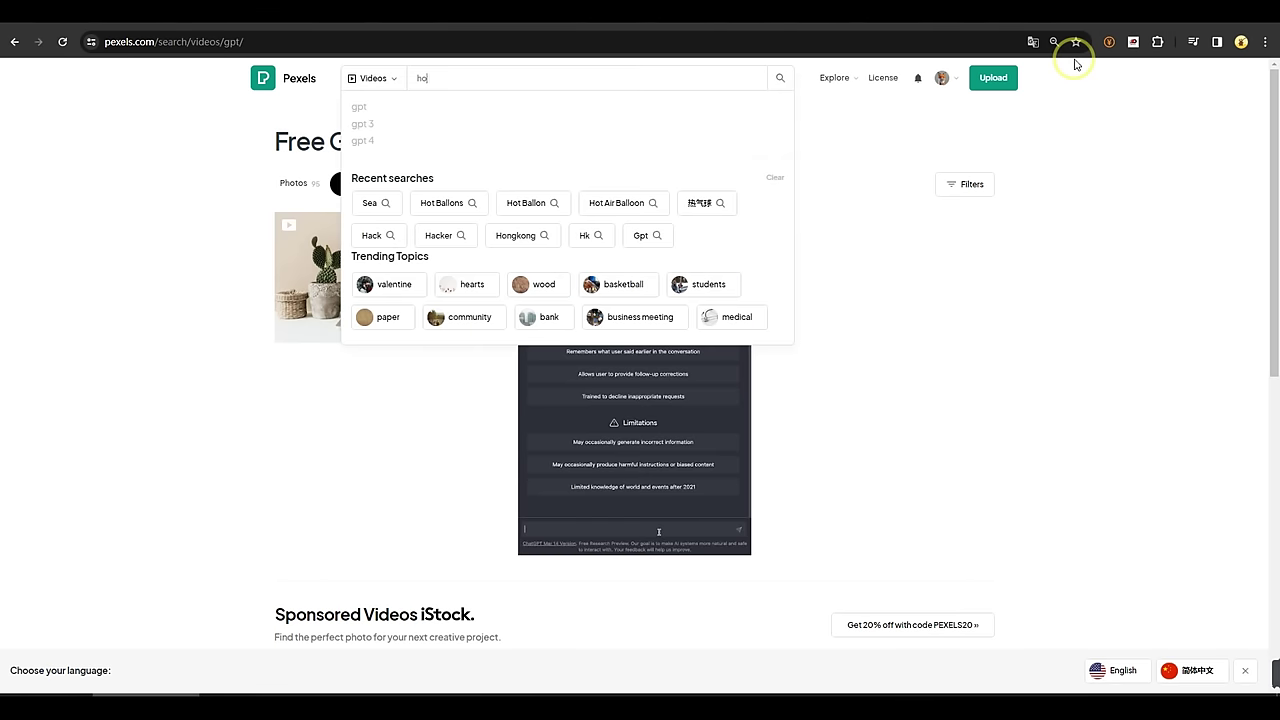
{"action": "type", "text": "t air balloons"}
{"action": "key", "text": "Return"}
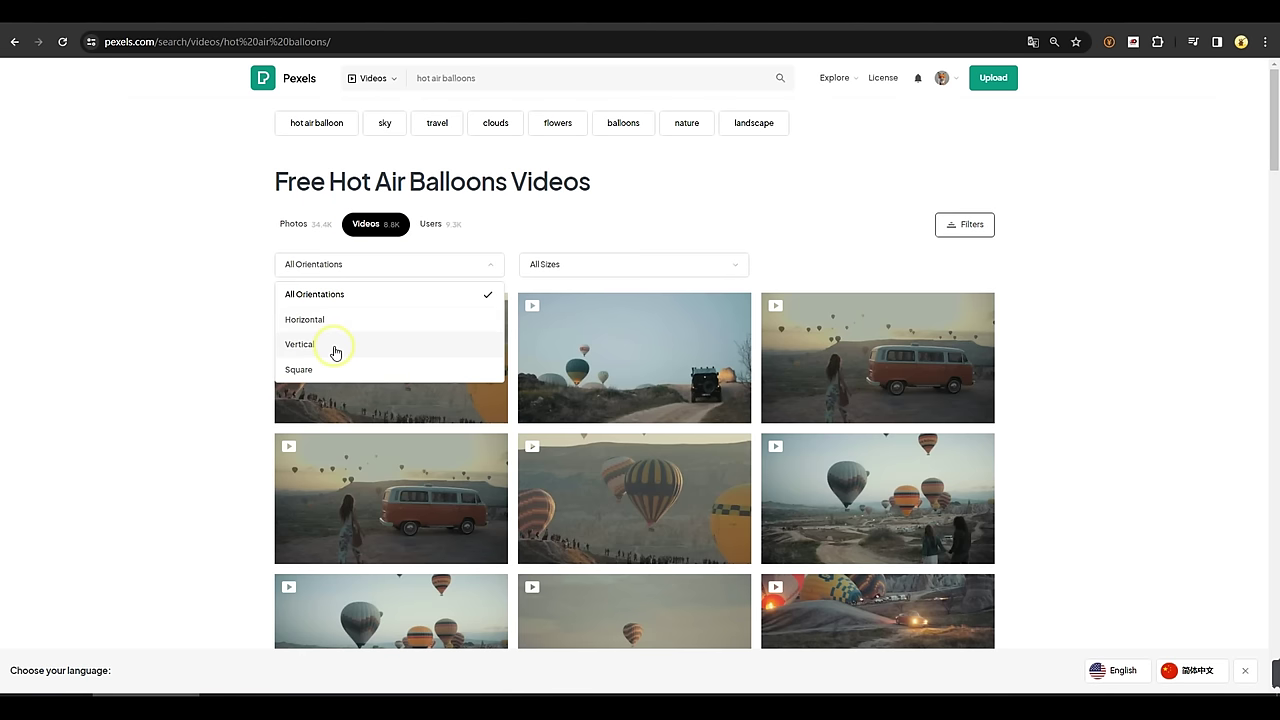
{"action": "left_click", "coordinate": [334, 346]}
Browse the vertical hot air balloon videos on Pexels for footage suited to the composite.
{"action": "scroll", "coordinate": [1122, 366], "scroll_direction": "down", "scroll_amount": 5}
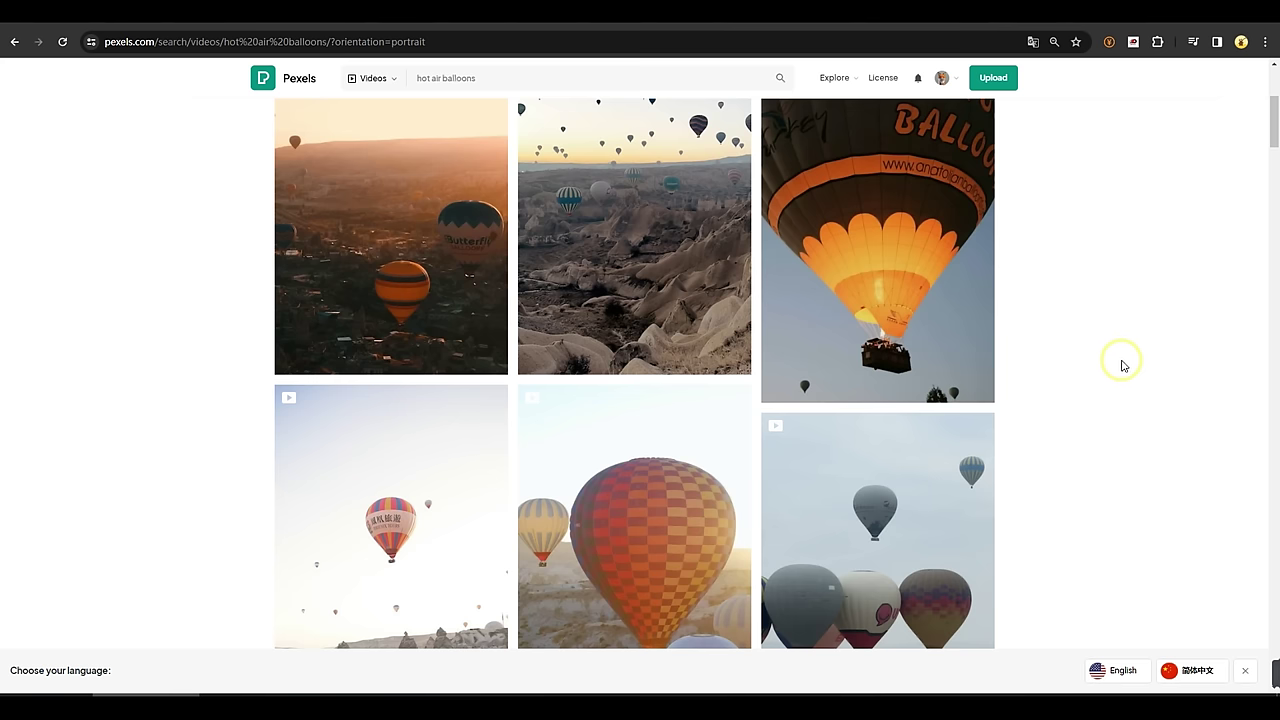
{"action": "scroll", "coordinate": [1163, 294], "scroll_direction": "down", "scroll_amount": 3}
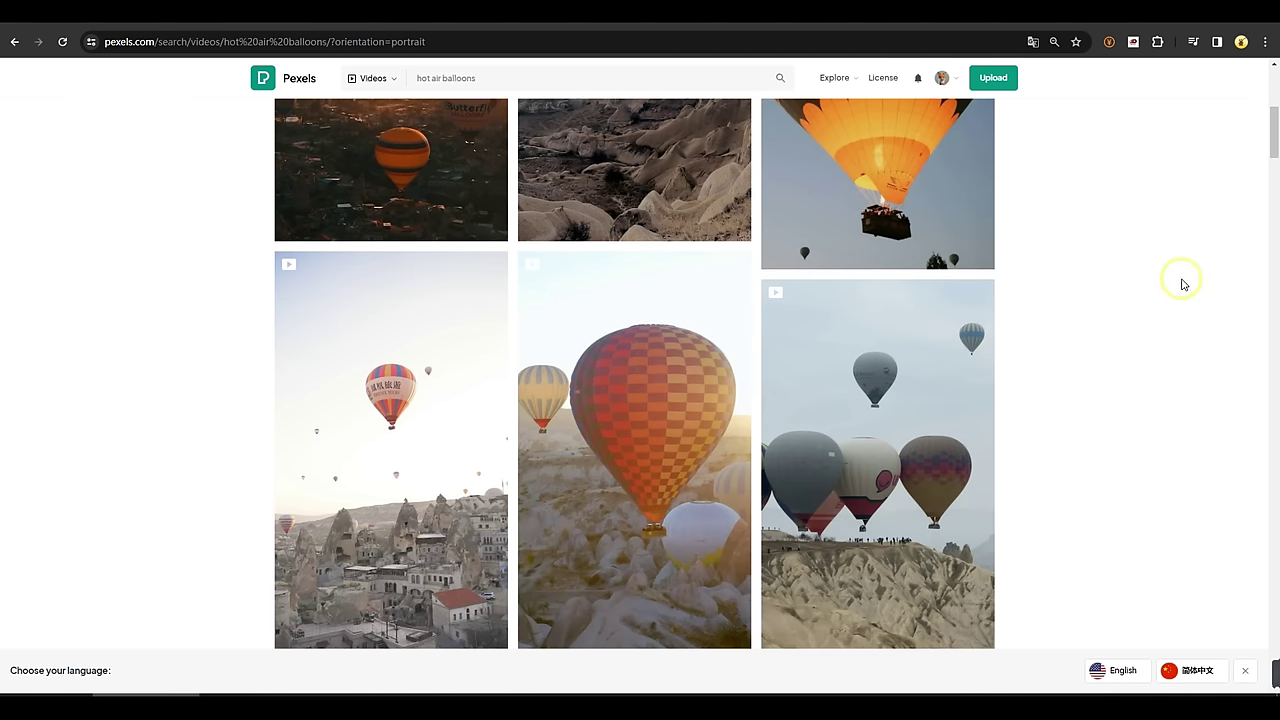
{"action": "scroll", "coordinate": [1181, 282], "scroll_direction": "down", "scroll_amount": 3}
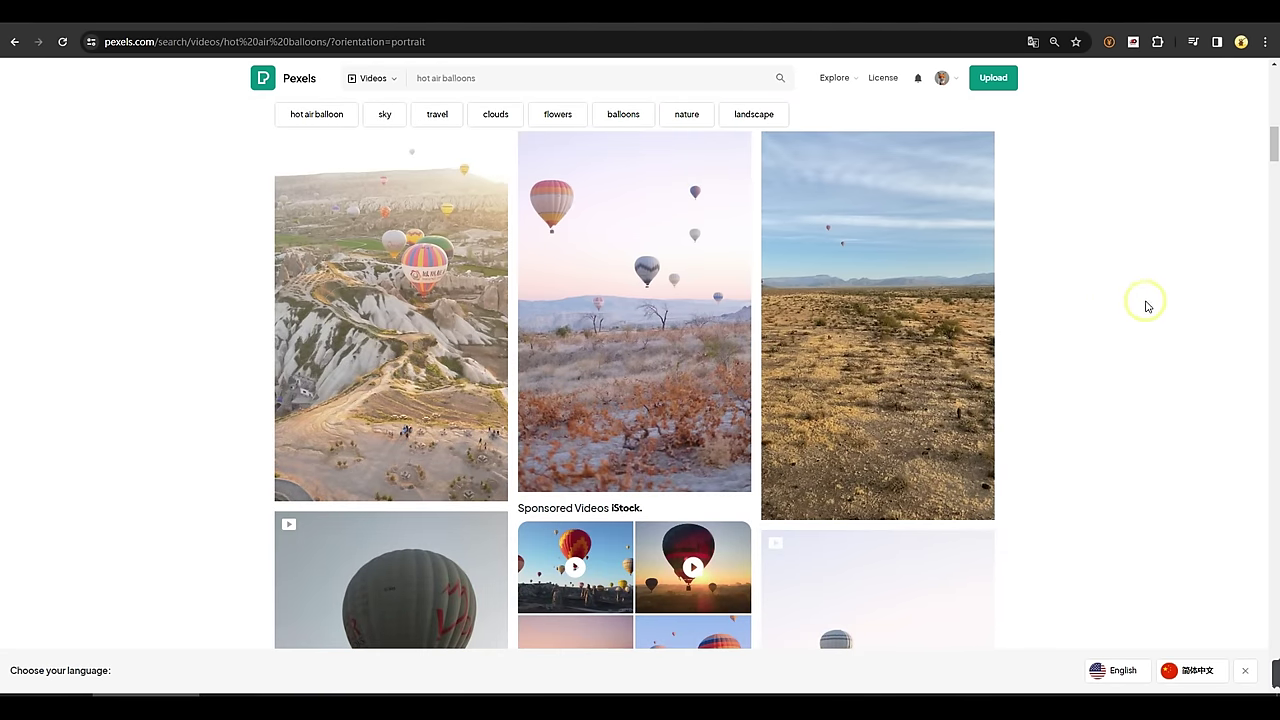
{"action": "scroll", "coordinate": [1163, 334], "scroll_direction": "down", "scroll_amount": 4}
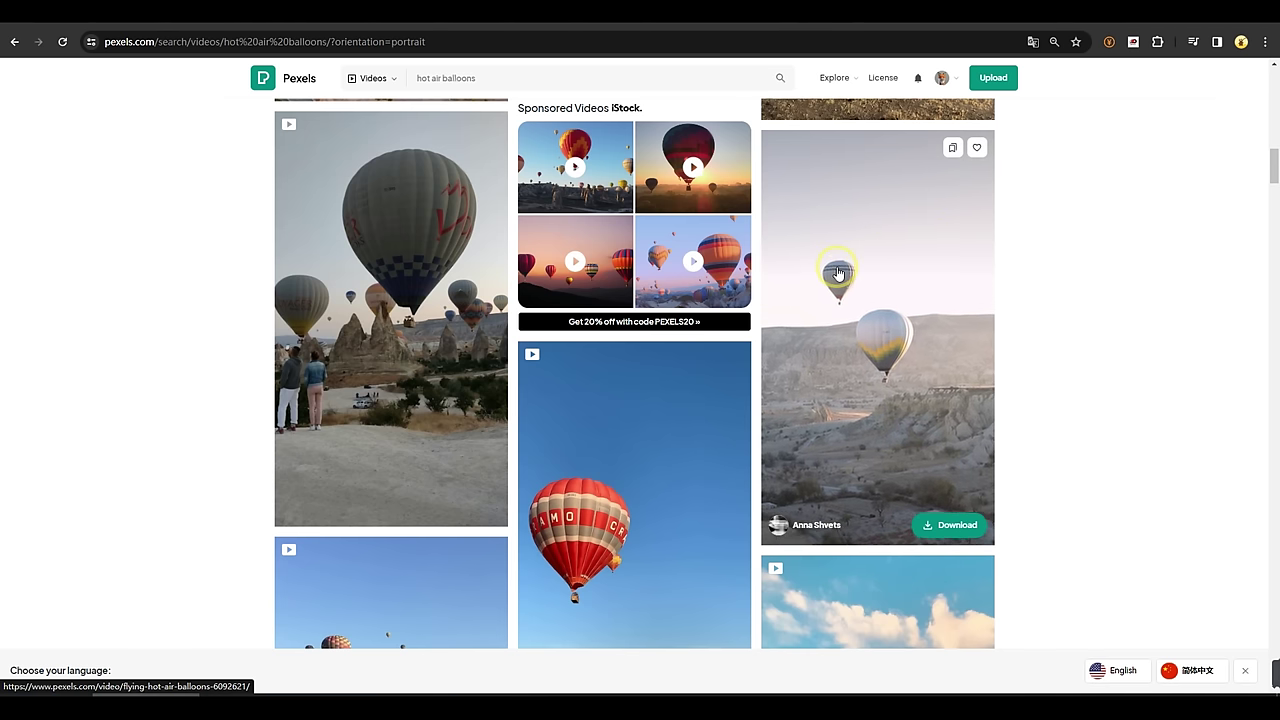
{"action": "scroll", "coordinate": [737, 335], "scroll_direction": "down", "scroll_amount": 5}
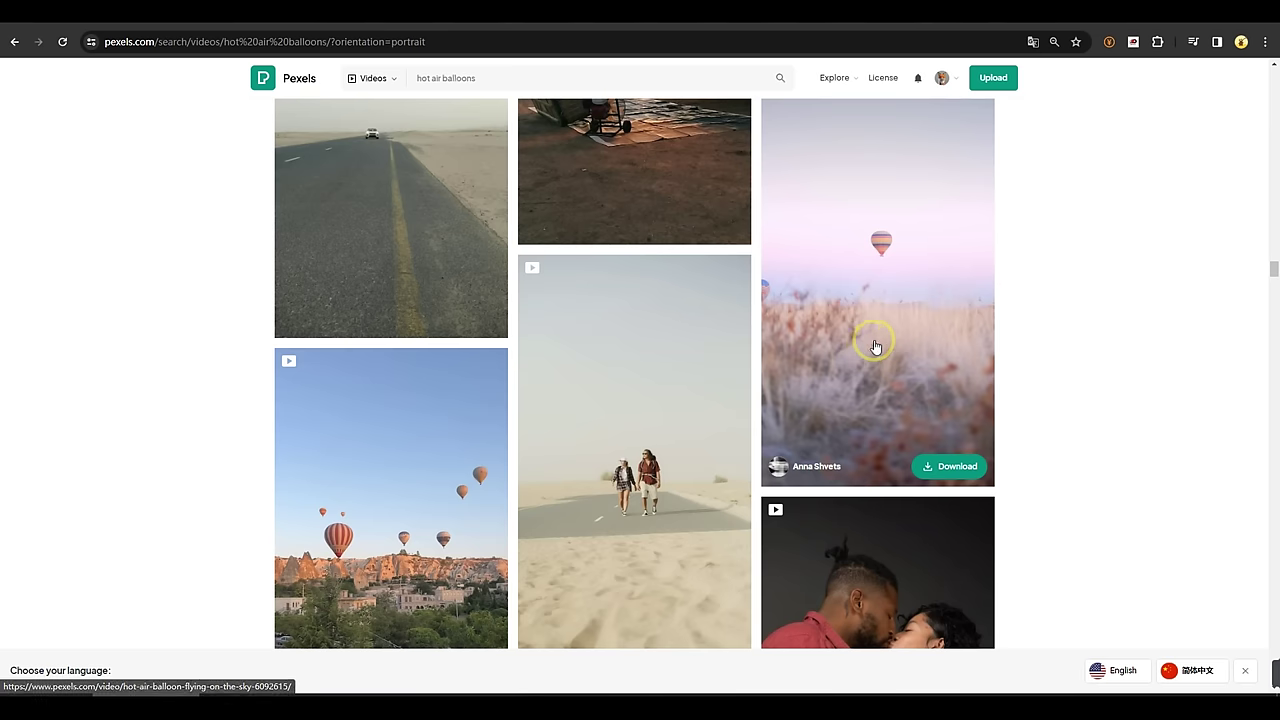
{"action": "scroll", "coordinate": [853, 323], "scroll_direction": "down", "scroll_amount": 5}
{"action": "scroll", "coordinate": [853, 323], "scroll_direction": "up", "scroll_amount": 1}
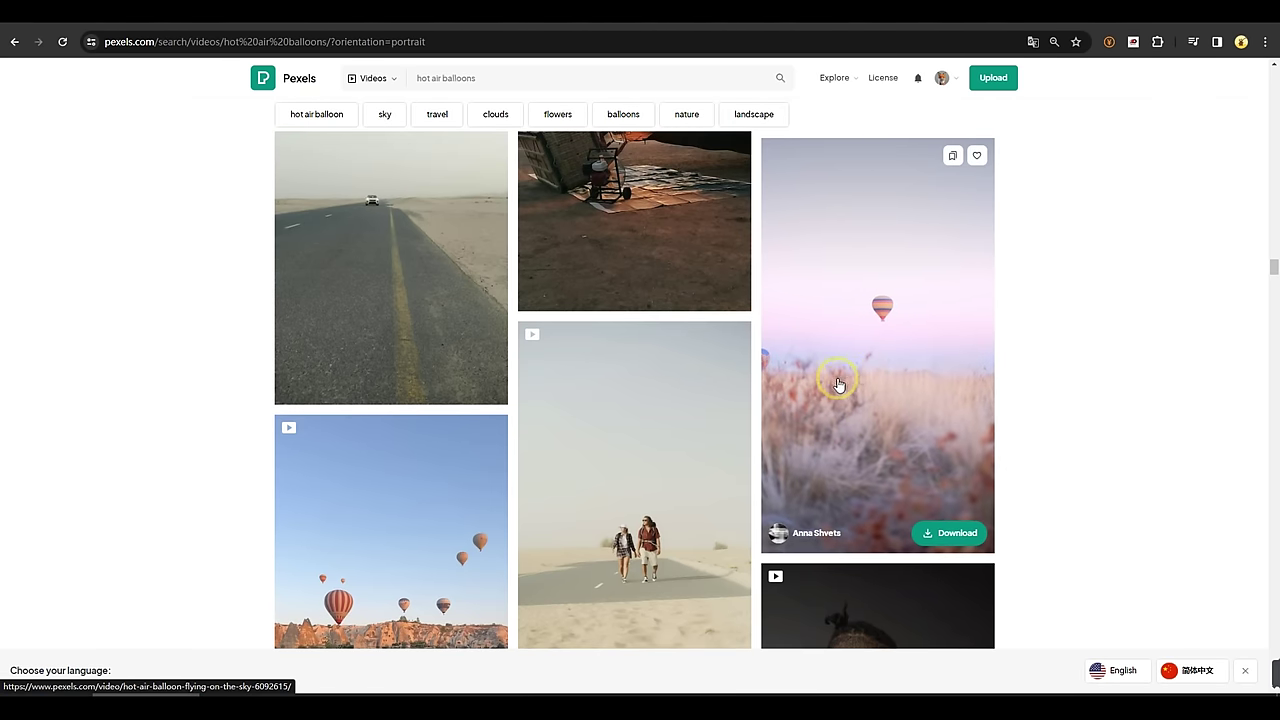
{"action": "scroll", "coordinate": [881, 386], "scroll_direction": "down", "scroll_amount": 3}
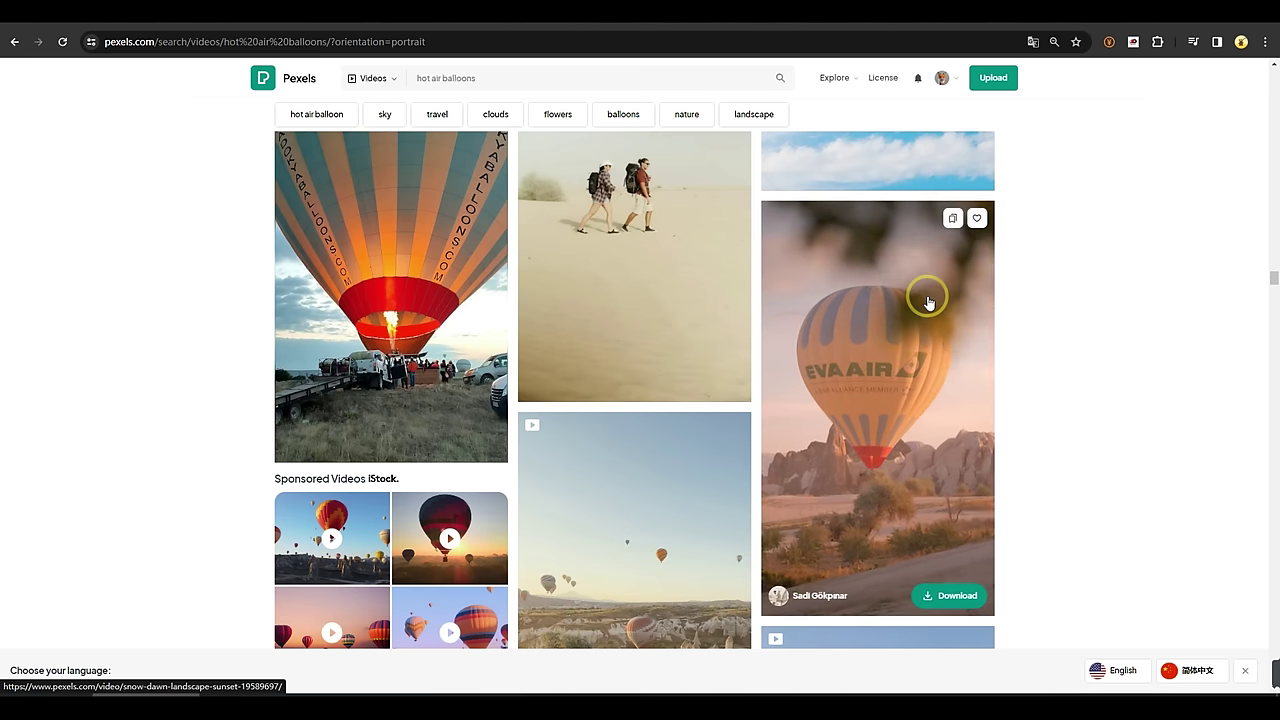
{"action": "scroll", "coordinate": [900, 375], "scroll_direction": "down", "scroll_amount": 4}
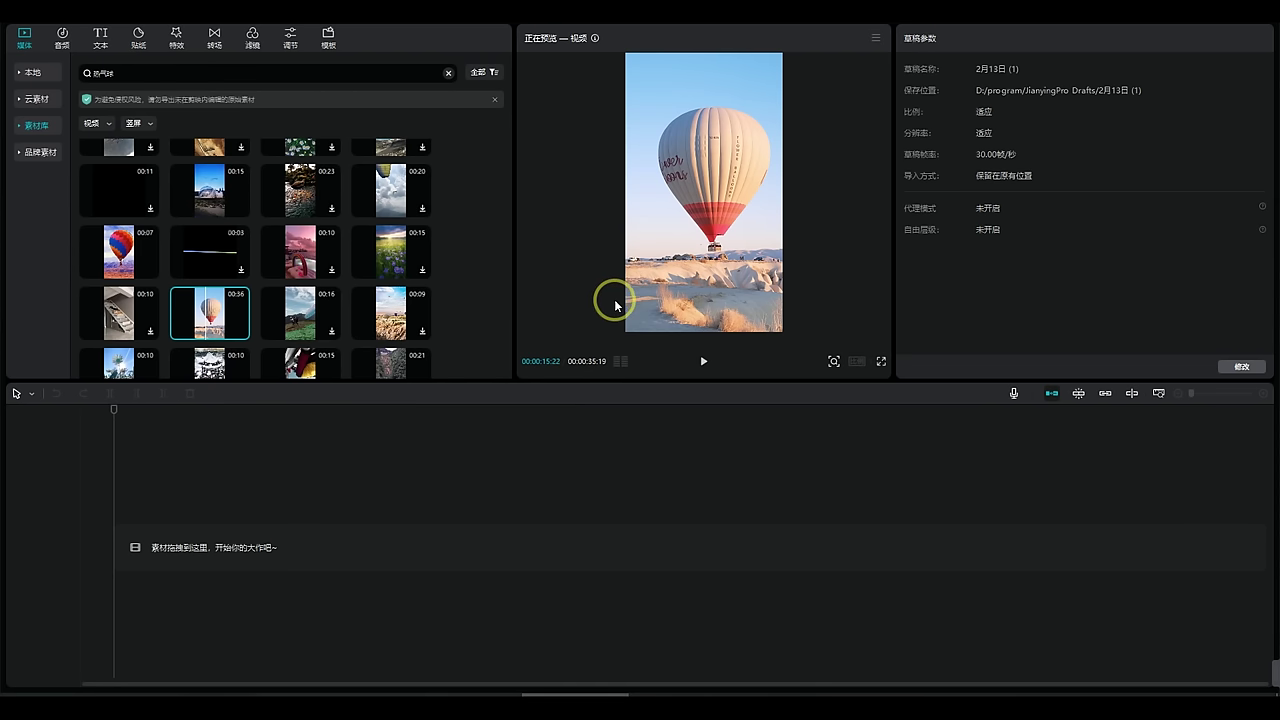
Switch back to Jianying, add the previewed white-and-red balloon clip at the start of the timeline and select it.
{"action": "left_click_drag", "start_coordinate": [609, 297], "coordinate": [117, 555]}
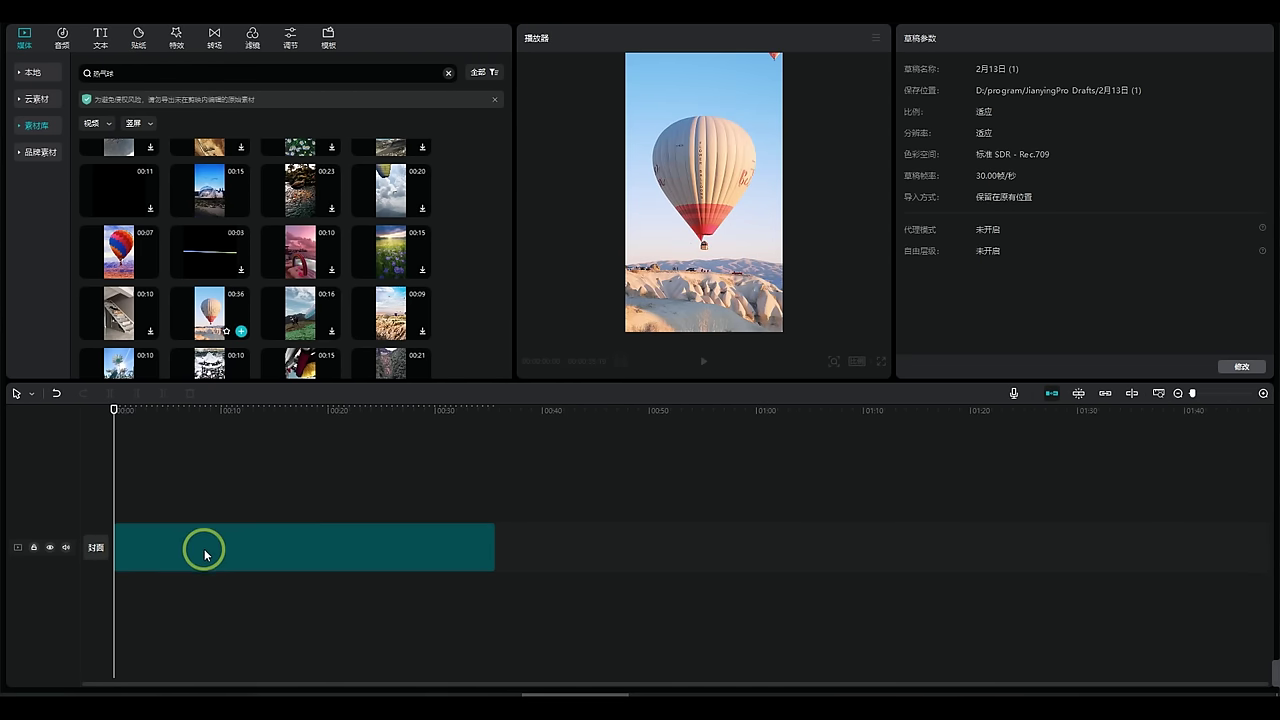
{"action": "left_click", "coordinate": [191, 530]}
{"action": "left_click", "coordinate": [197, 553]}
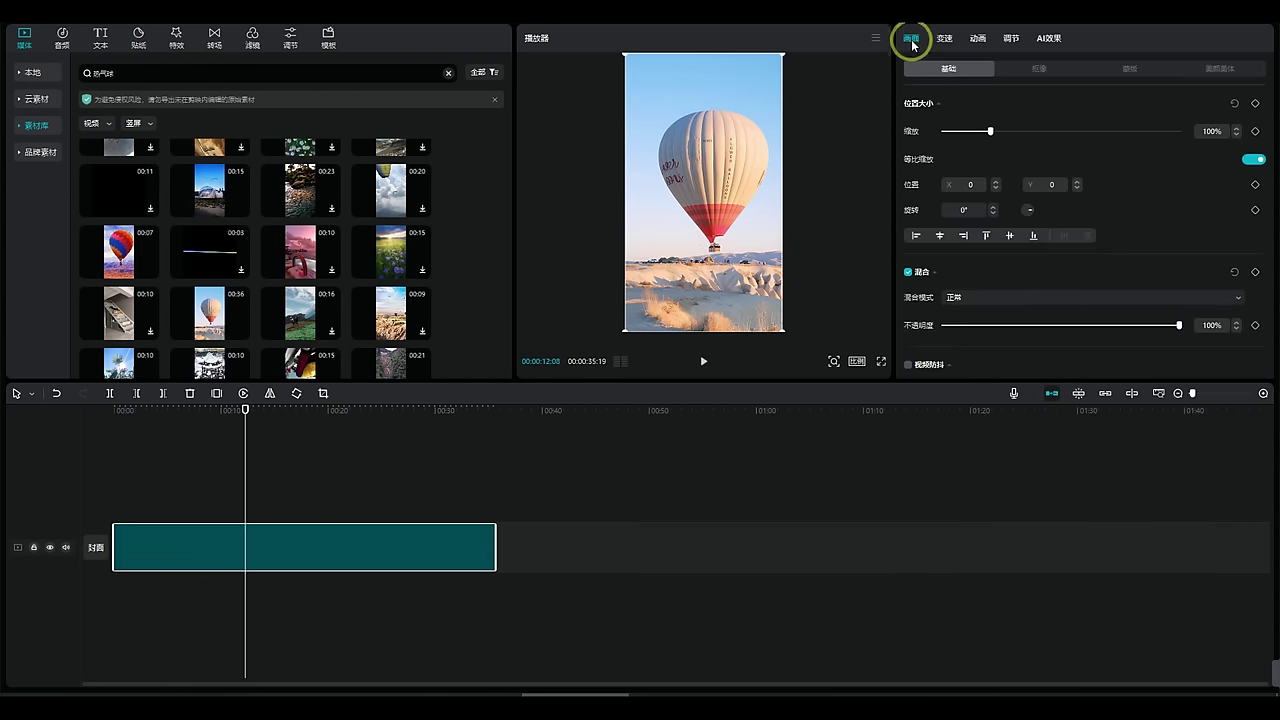
Enable custom cutout (自定义抠像) for the balloon clip and mark the balloon and rocky ground with the smart brush at size 81.
{"action": "left_click", "coordinate": [1036, 70]}
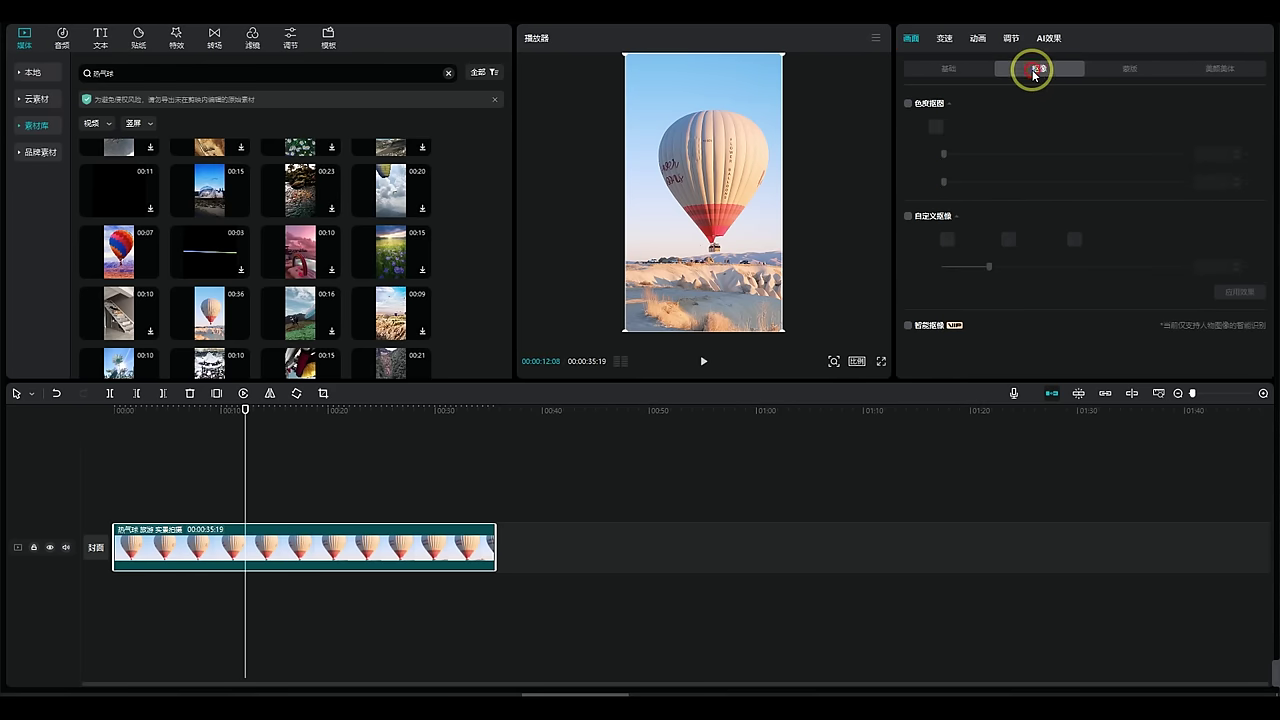
{"action": "left_click", "coordinate": [906, 220]}
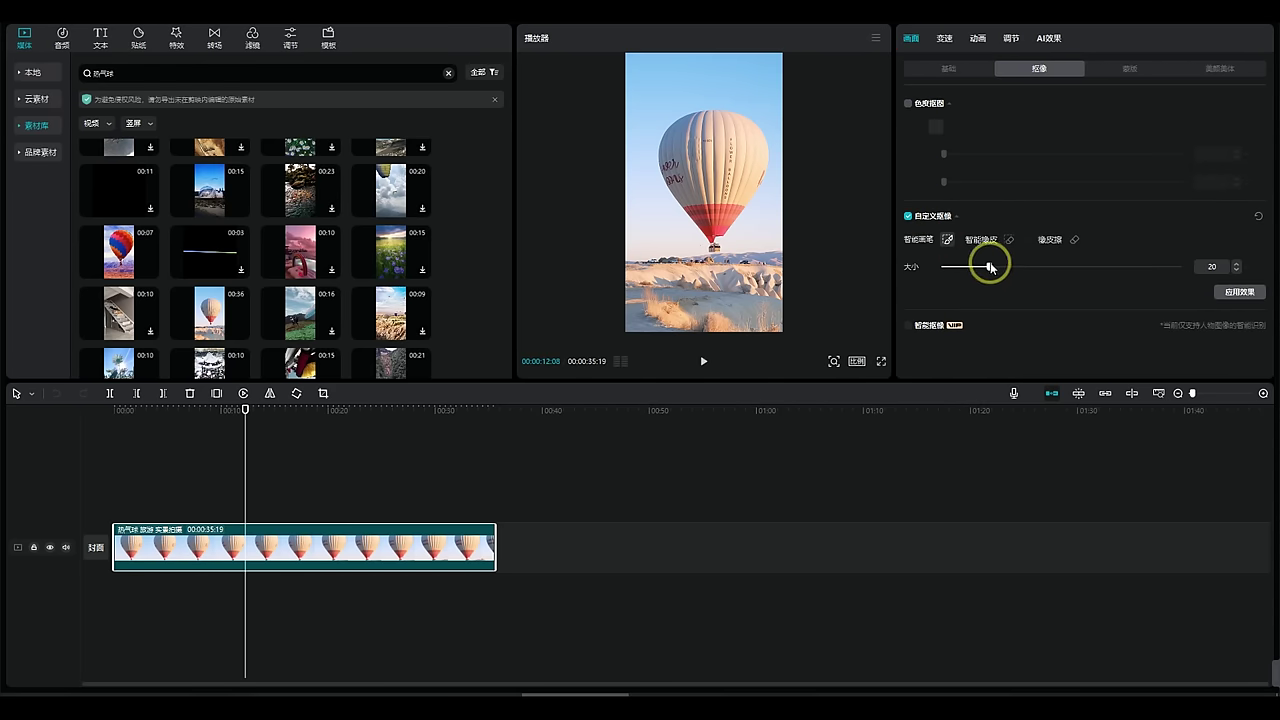
{"action": "left_click_drag", "start_coordinate": [990, 267], "coordinate": [1134, 267]}
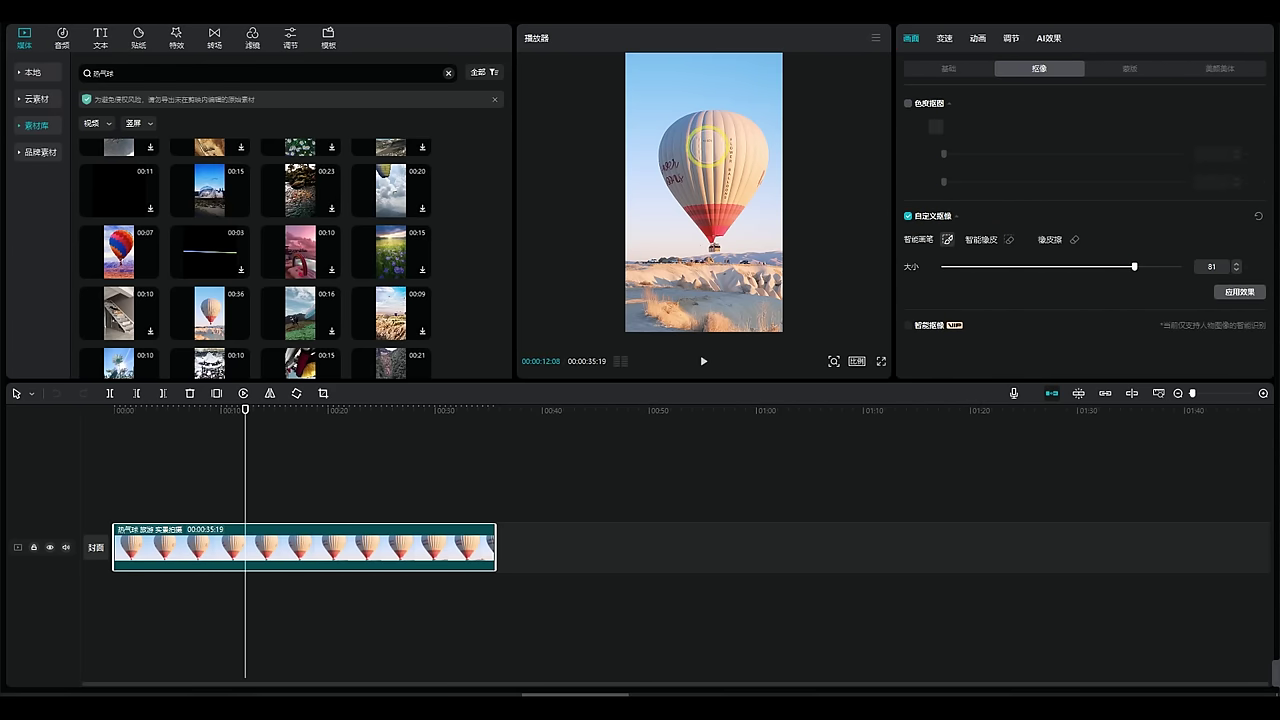
{"action": "left_click_drag", "start_coordinate": [706, 192], "coordinate": [735, 173]}
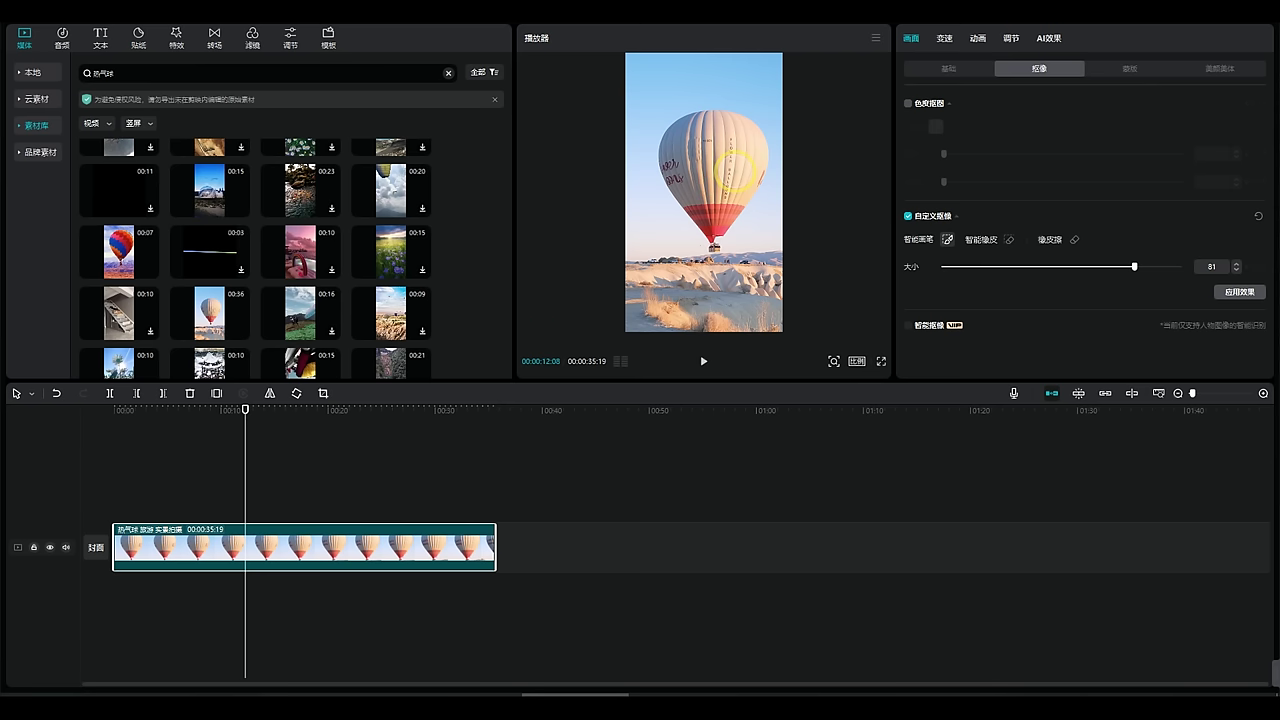
{"action": "mouse_move", "coordinate": [655, 298]}
{"action": "left_mouse_down"}
{"action": "mouse_move", "coordinate": [725, 304]}
{"action": "mouse_move", "coordinate": [752, 283]}
{"action": "mouse_move", "coordinate": [651, 286]}
{"action": "left_mouse_up"}
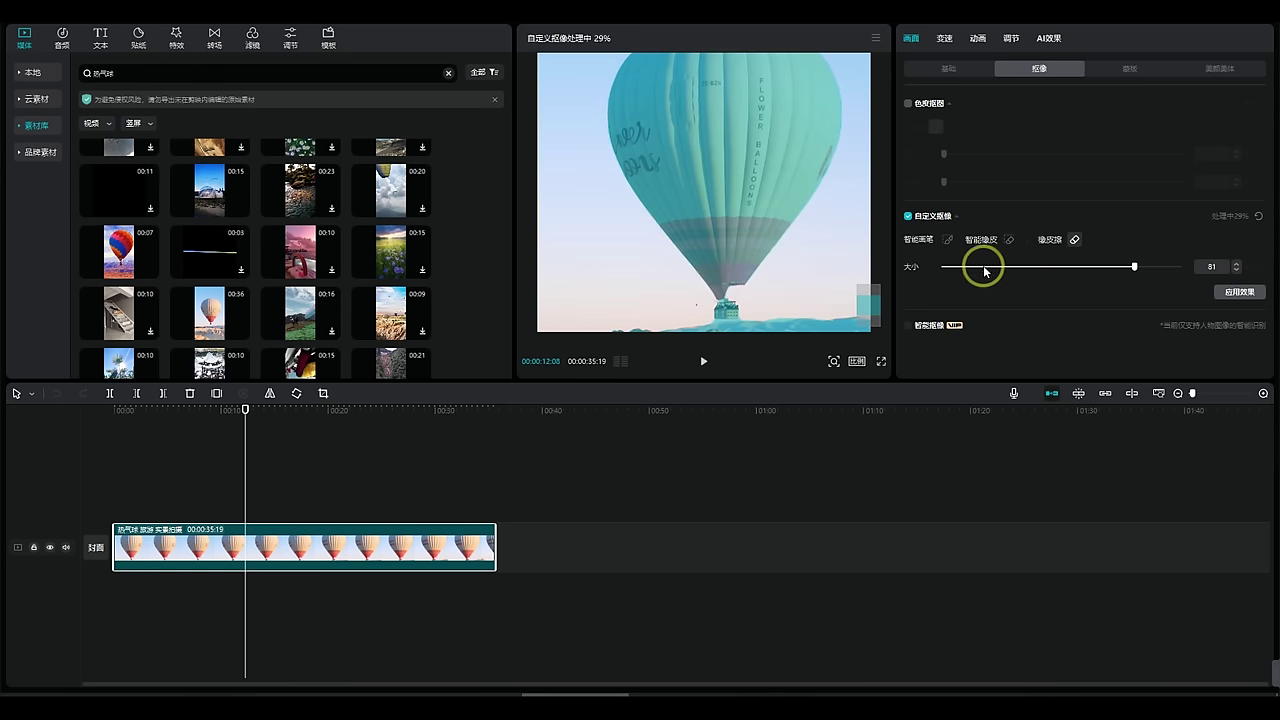
Set the cutout eraser to size 2 for refining the mask, apply the cutout effect and inspect a slightly later frame.
{"action": "left_click_drag", "start_coordinate": [984, 268], "coordinate": [968, 267]}
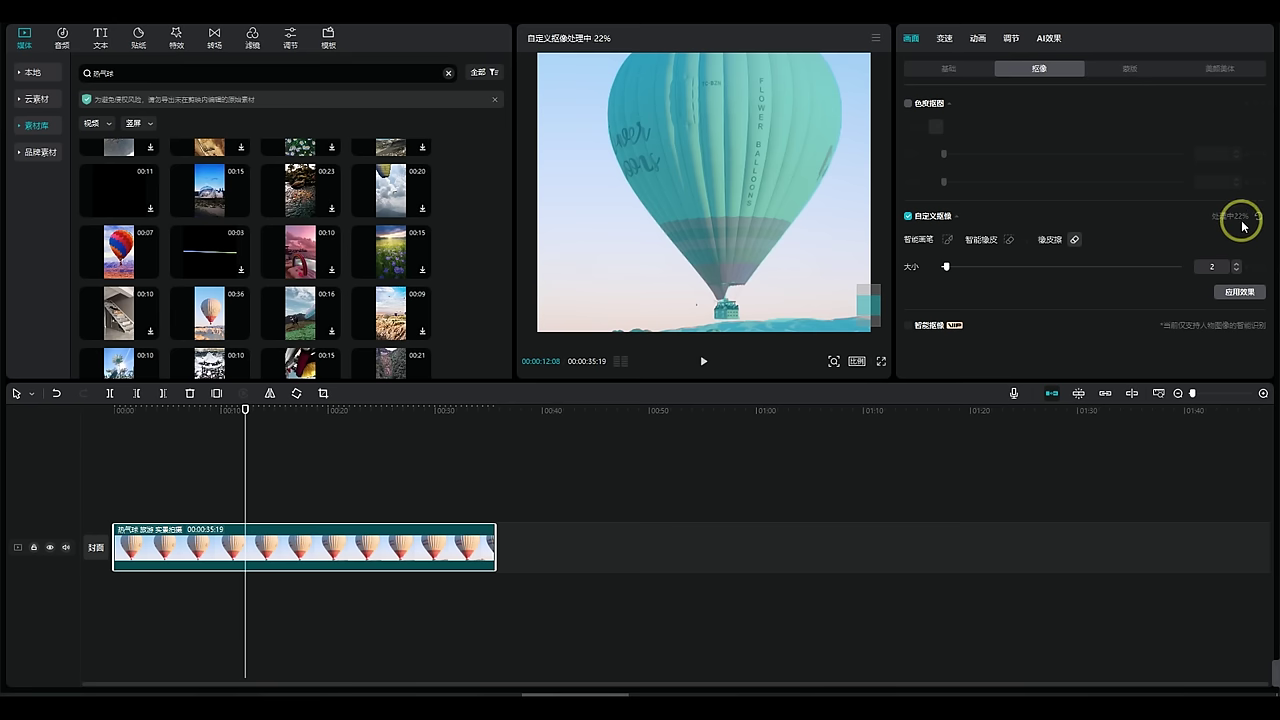
{"action": "left_click", "coordinate": [1239, 291]}
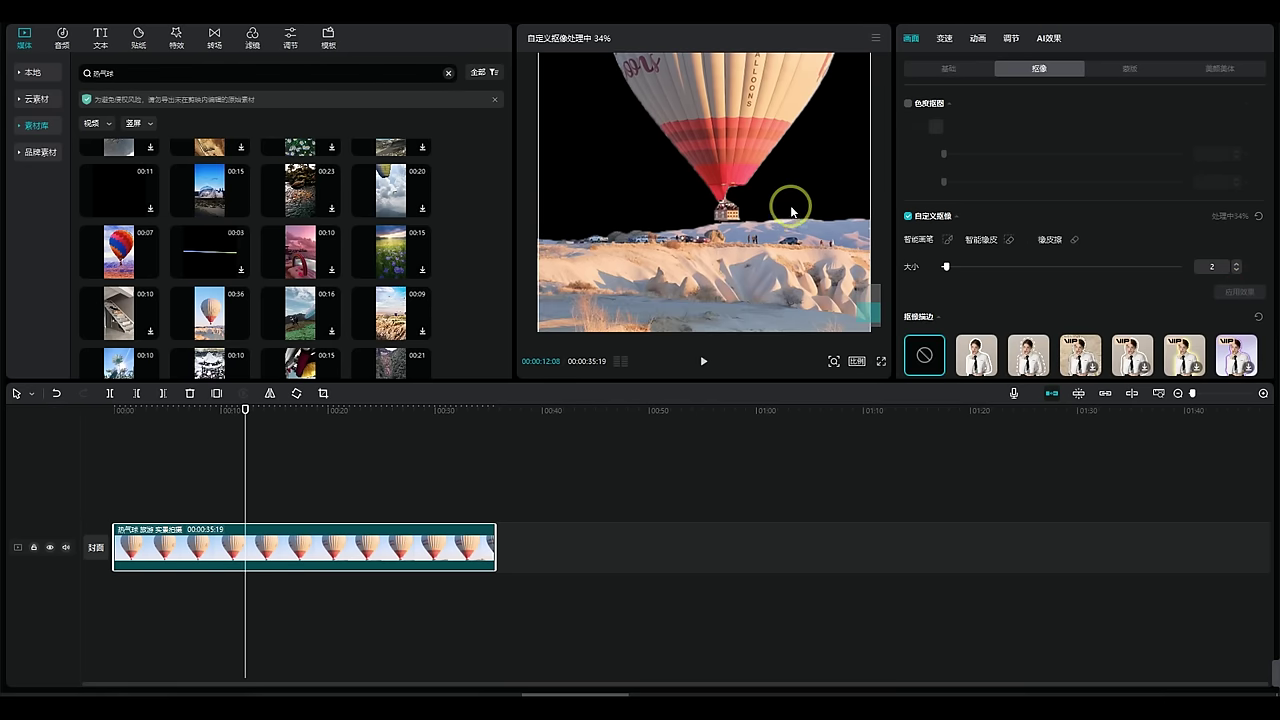
{"action": "mouse_move", "coordinate": [244, 410]}
{"action": "left_mouse_down"}
{"action": "mouse_move", "coordinate": [220, 418]}
{"action": "mouse_move", "coordinate": [253, 423]}
{"action": "left_mouse_up"}
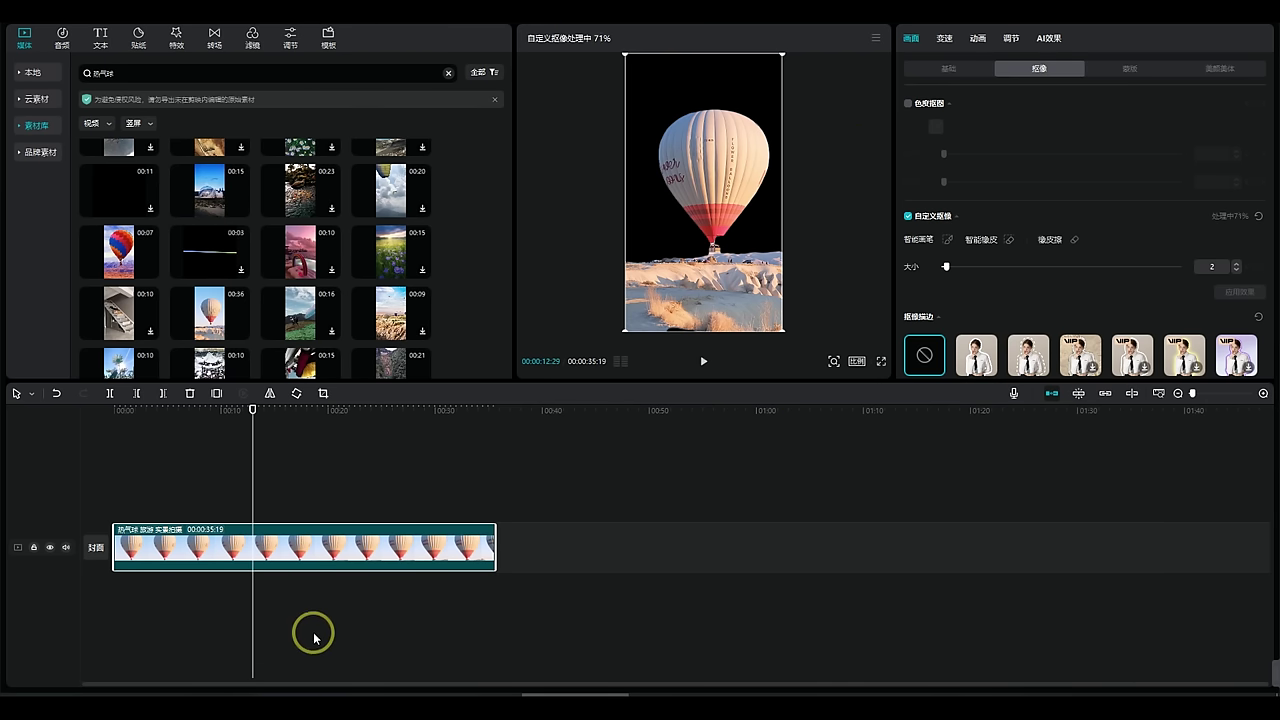
Import the two cloud images and place the orange-and-white one beneath the cut-out balloon clip, covering nearly its full length.
{"action": "left_click", "coordinate": [33, 72]}
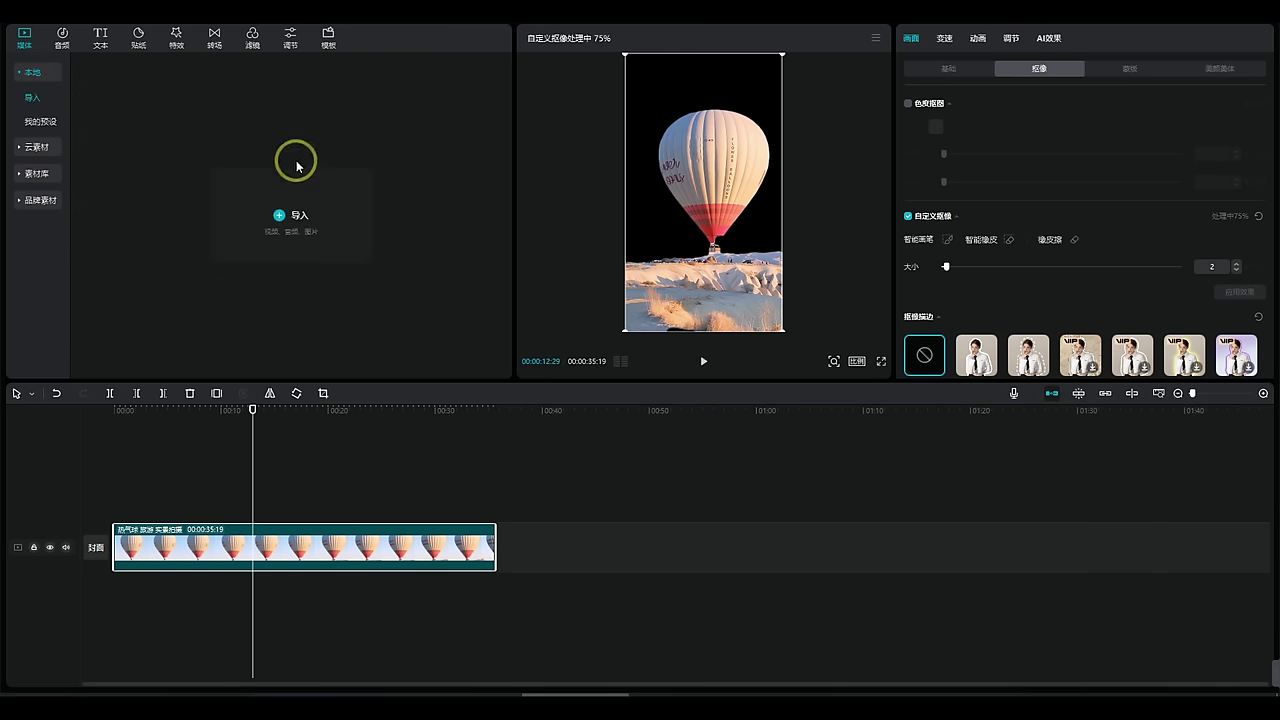
{"action": "left_click", "coordinate": [256, 241]}
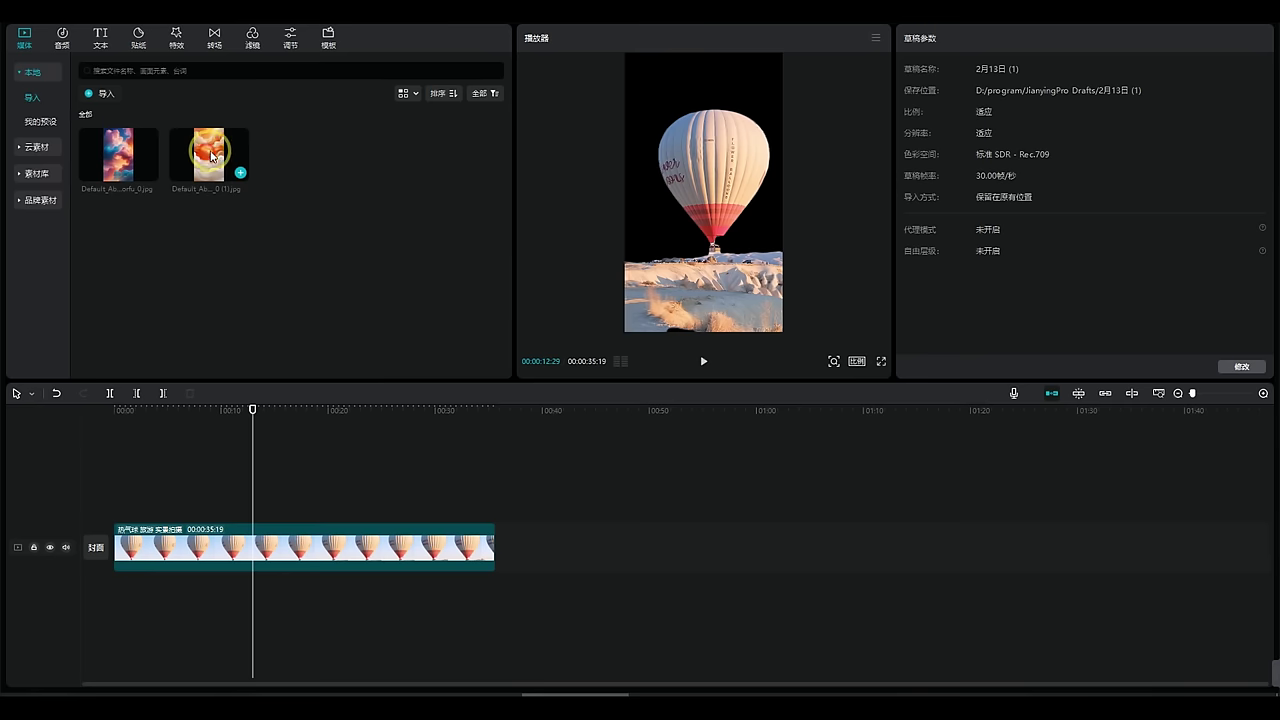
{"action": "left_click", "coordinate": [203, 155]}
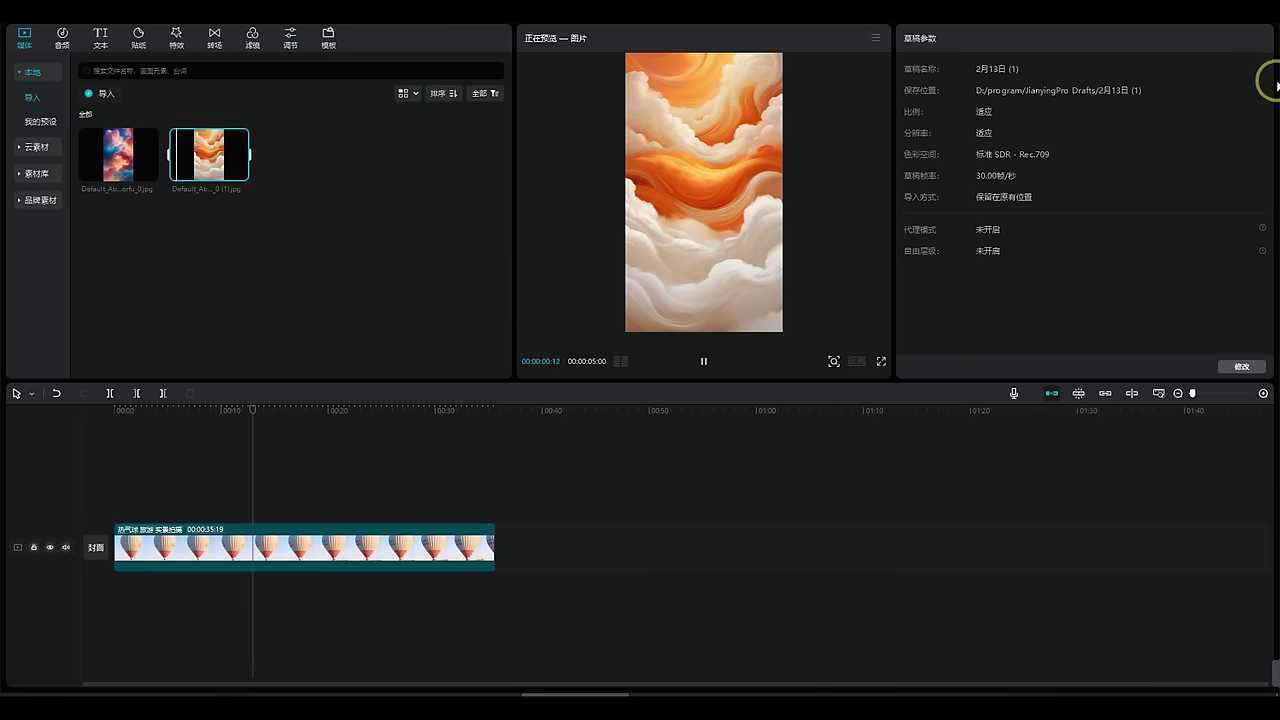
{"action": "left_click_drag", "start_coordinate": [244, 165], "coordinate": [118, 490]}
{"action": "left_click_drag", "start_coordinate": [185, 549], "coordinate": [148, 447]}
{"action": "left_click_drag", "start_coordinate": [146, 514], "coordinate": [133, 560]}
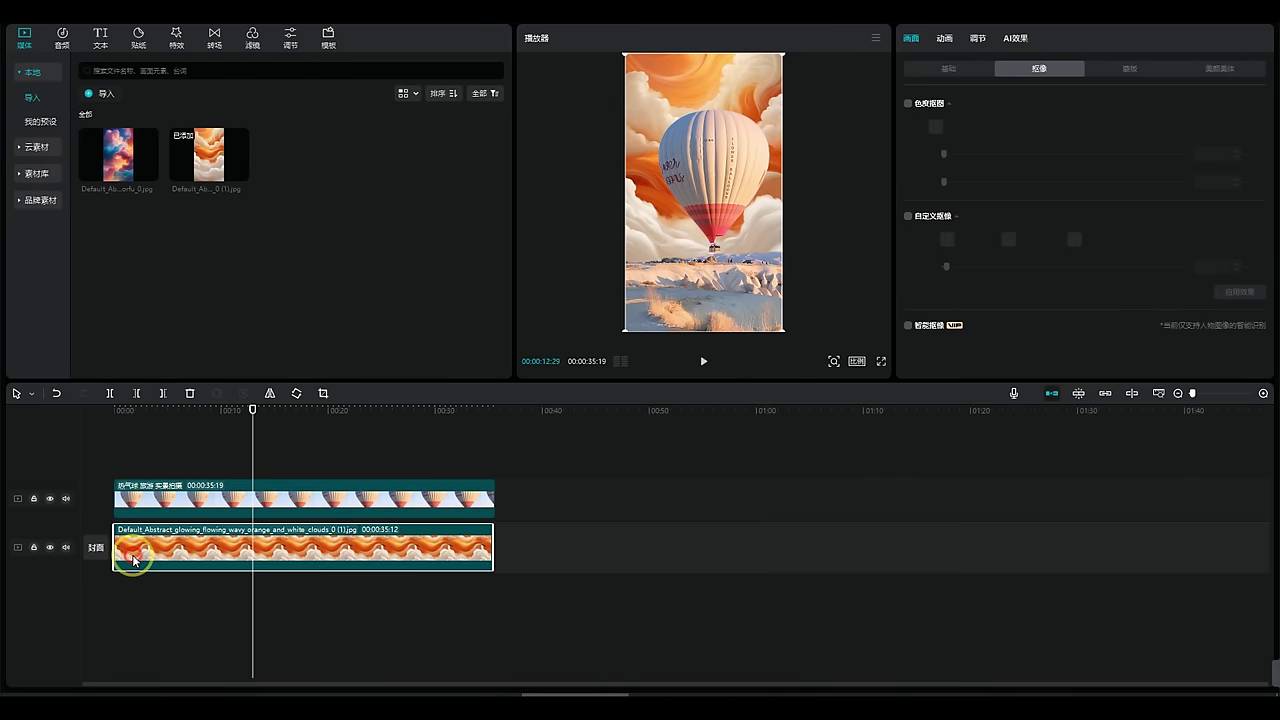
Play the composite from the start to check the balloon against the orange clouds, and stop the playback.
{"action": "left_click", "coordinate": [34, 410]}
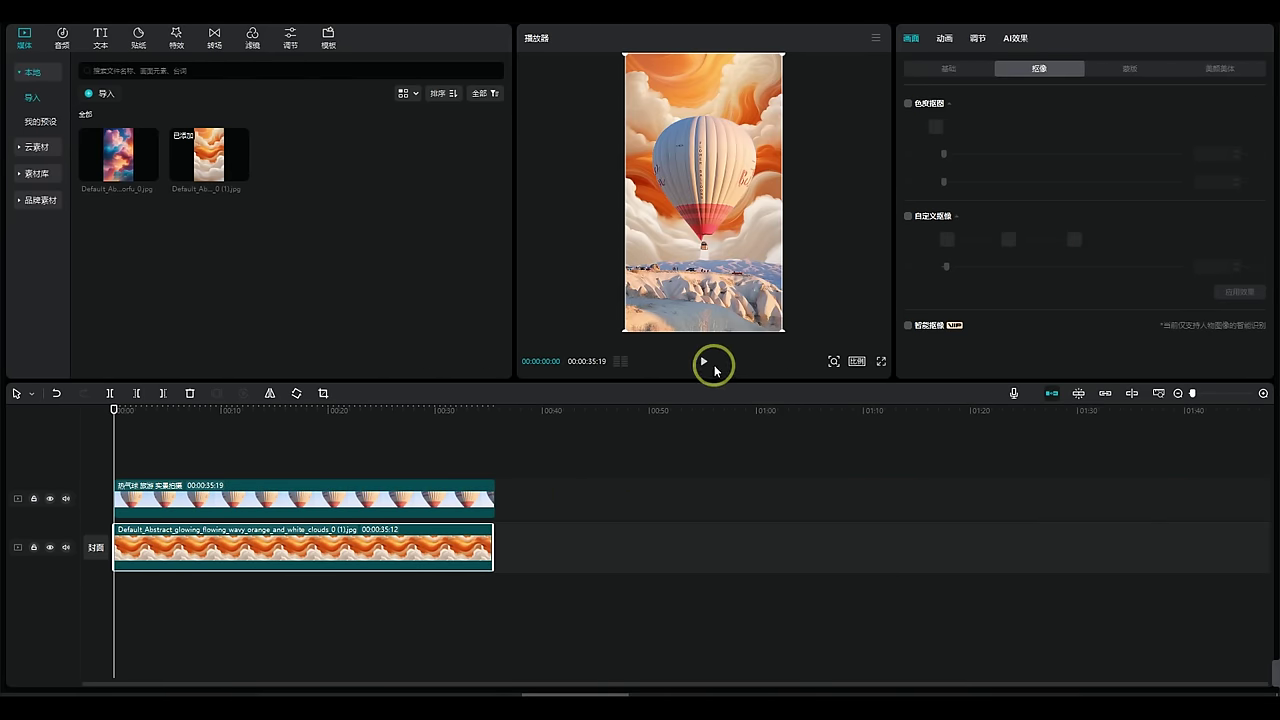
{"action": "left_click", "coordinate": [704, 361]}
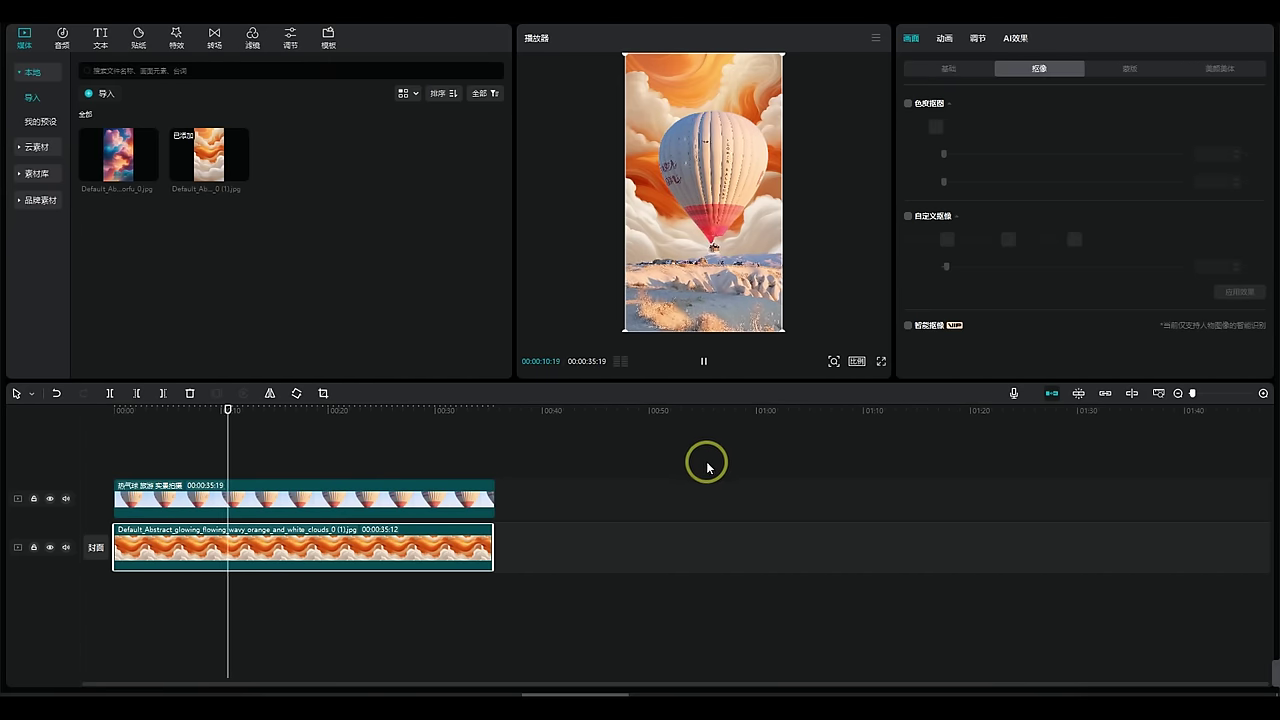
{"action": "key", "text": "space"}
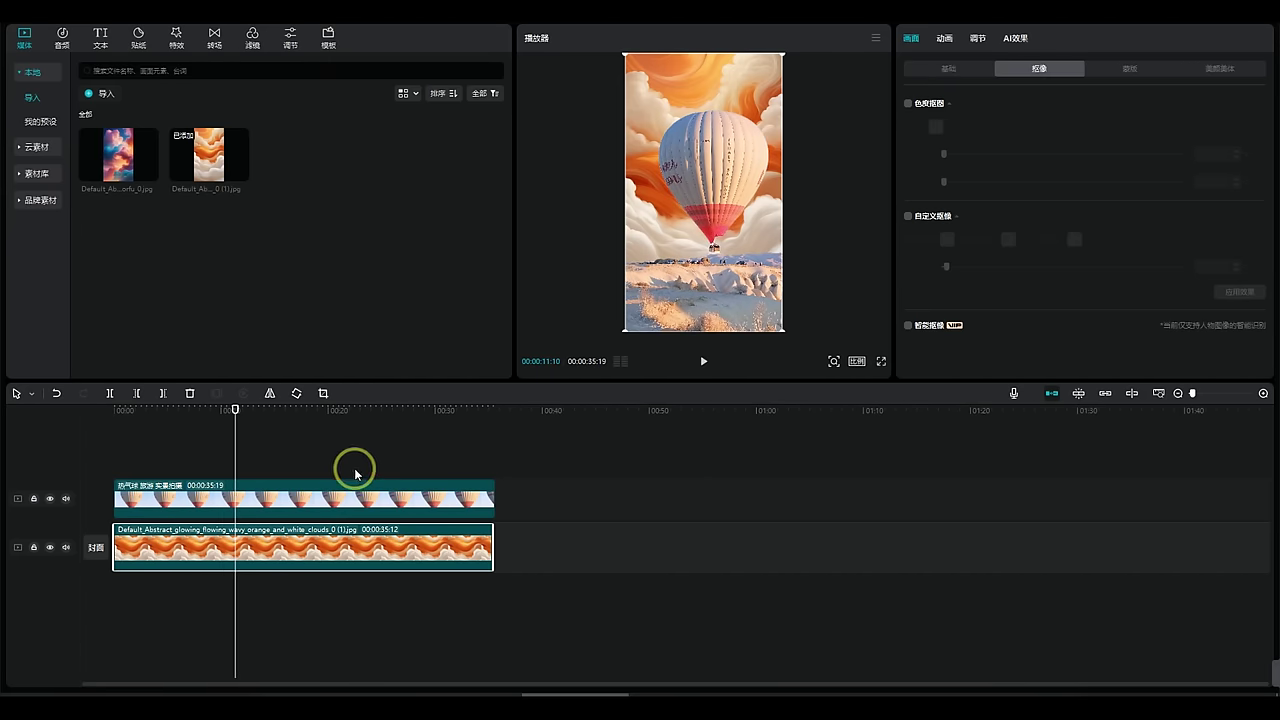
Enlarge the orange cloud background image to about 111%.
{"action": "left_click", "coordinate": [129, 443]}
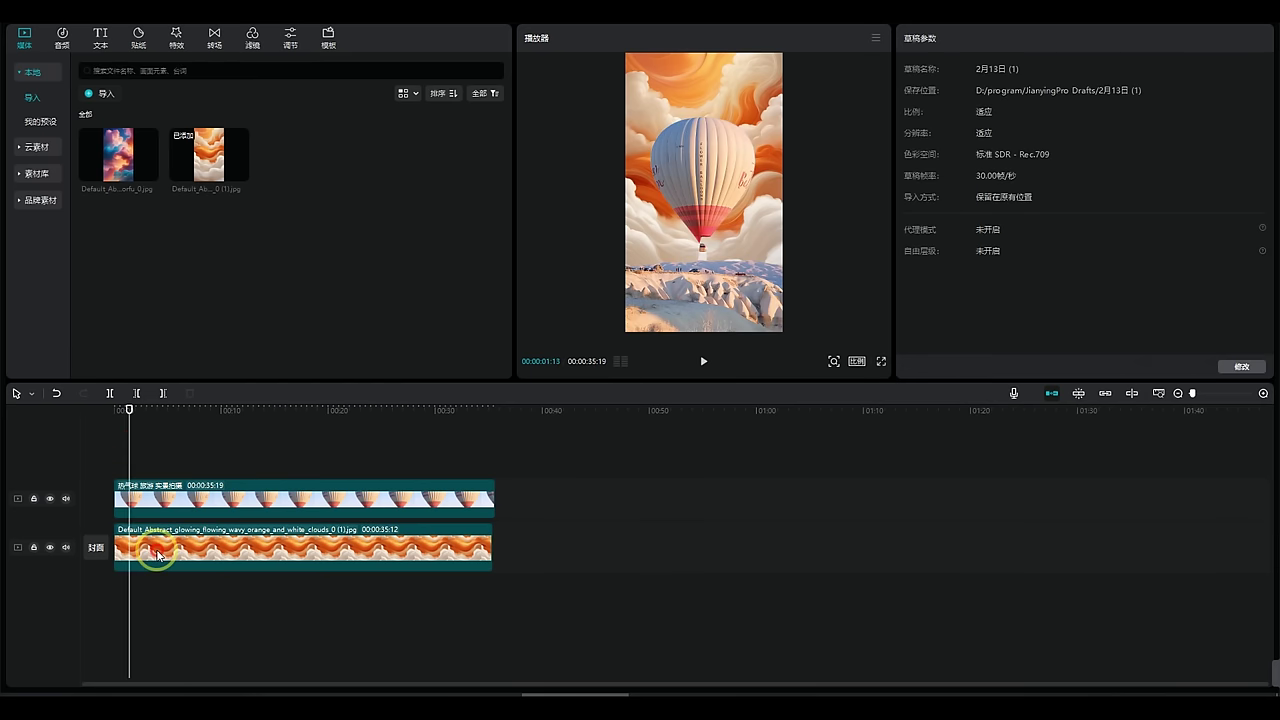
{"action": "left_click", "coordinate": [157, 553]}
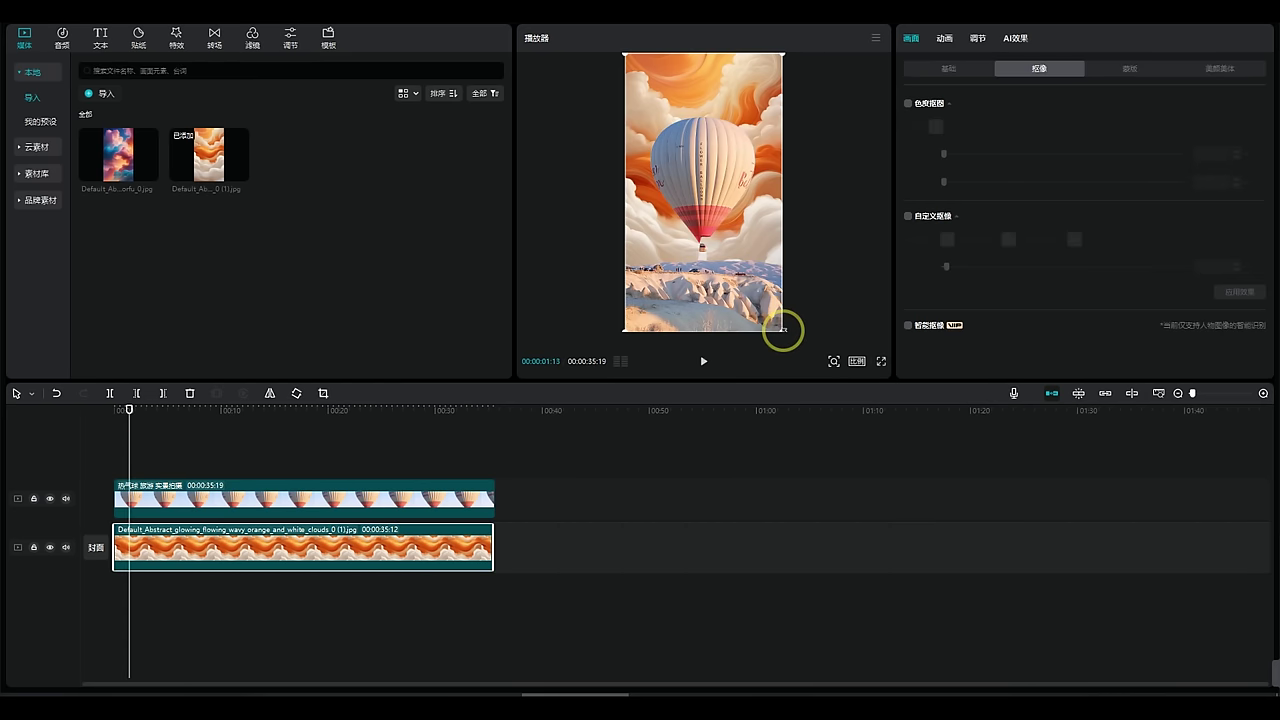
{"action": "left_click_drag", "start_coordinate": [782, 330], "coordinate": [788, 340]}
Animate the cloud image drifting slightly left using position changes between 00:00:01:02 and 00:00:34:02, and play the result.
{"action": "left_click", "coordinate": [125, 410]}
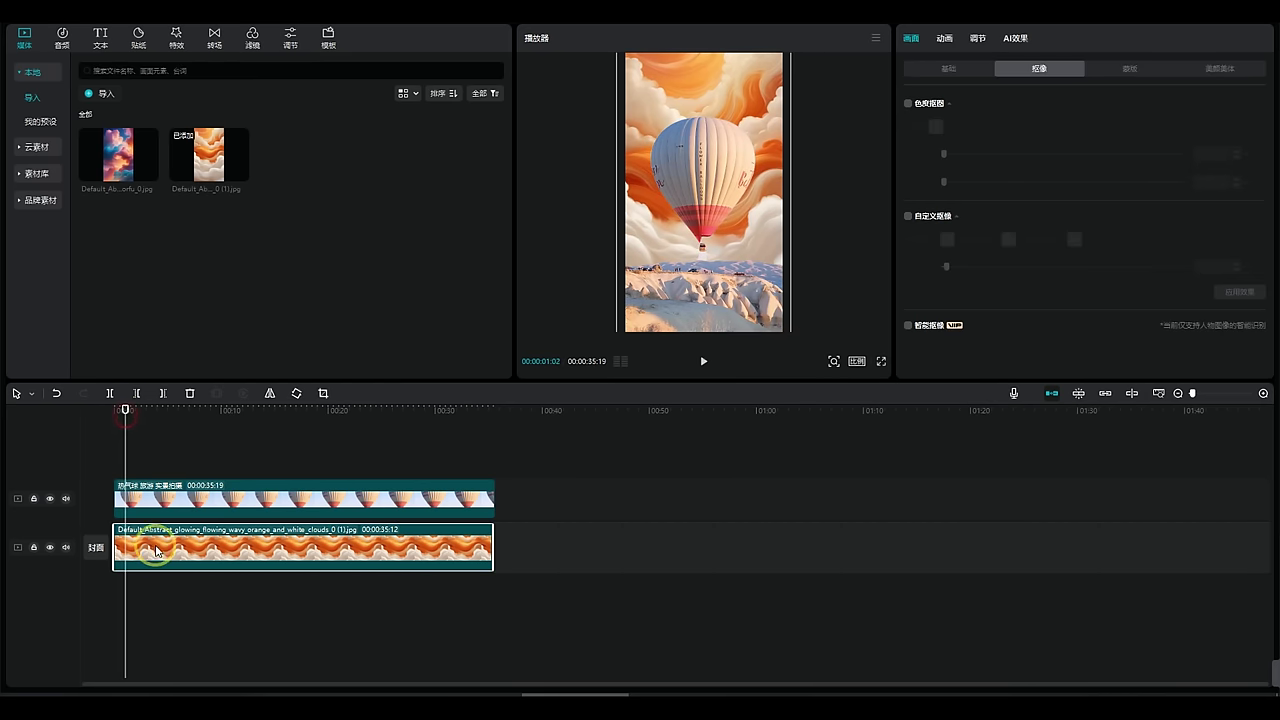
{"action": "left_click", "coordinate": [943, 68]}
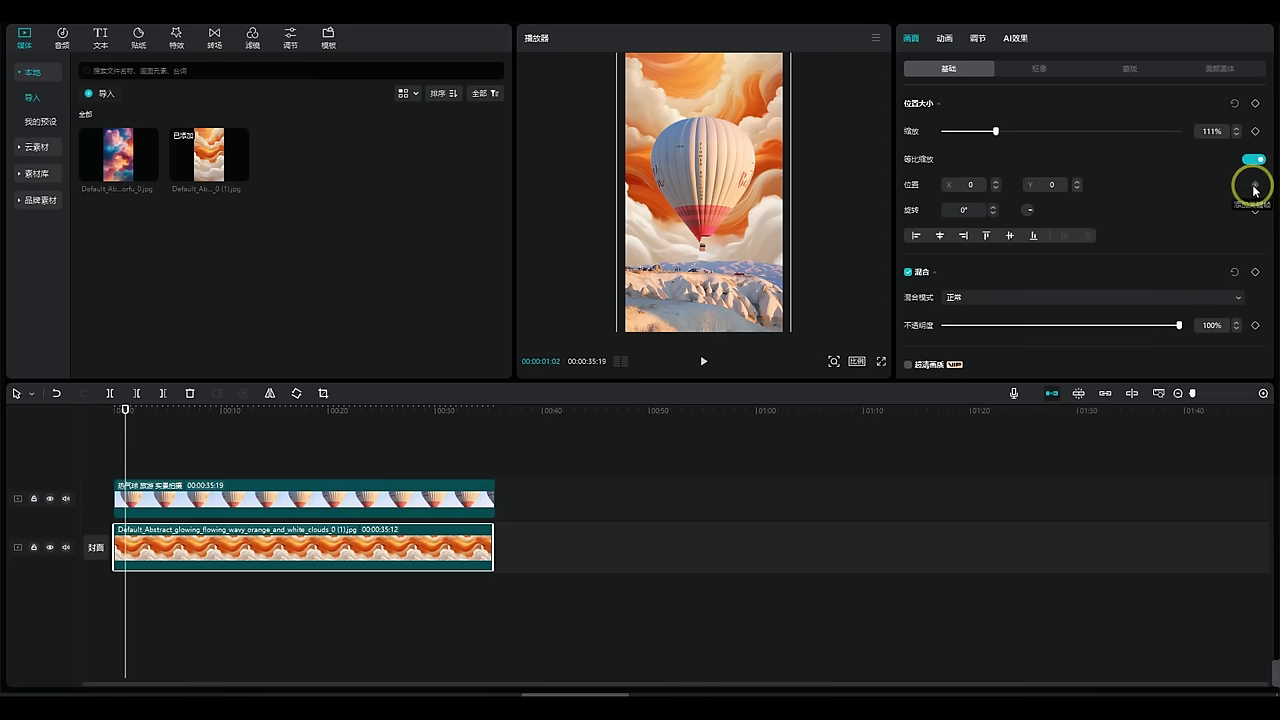
{"action": "left_click", "coordinate": [1255, 185]}
{"action": "left_click_drag", "start_coordinate": [125, 410], "coordinate": [478, 449]}
{"action": "left_click_drag", "start_coordinate": [749, 286], "coordinate": [744, 298]}
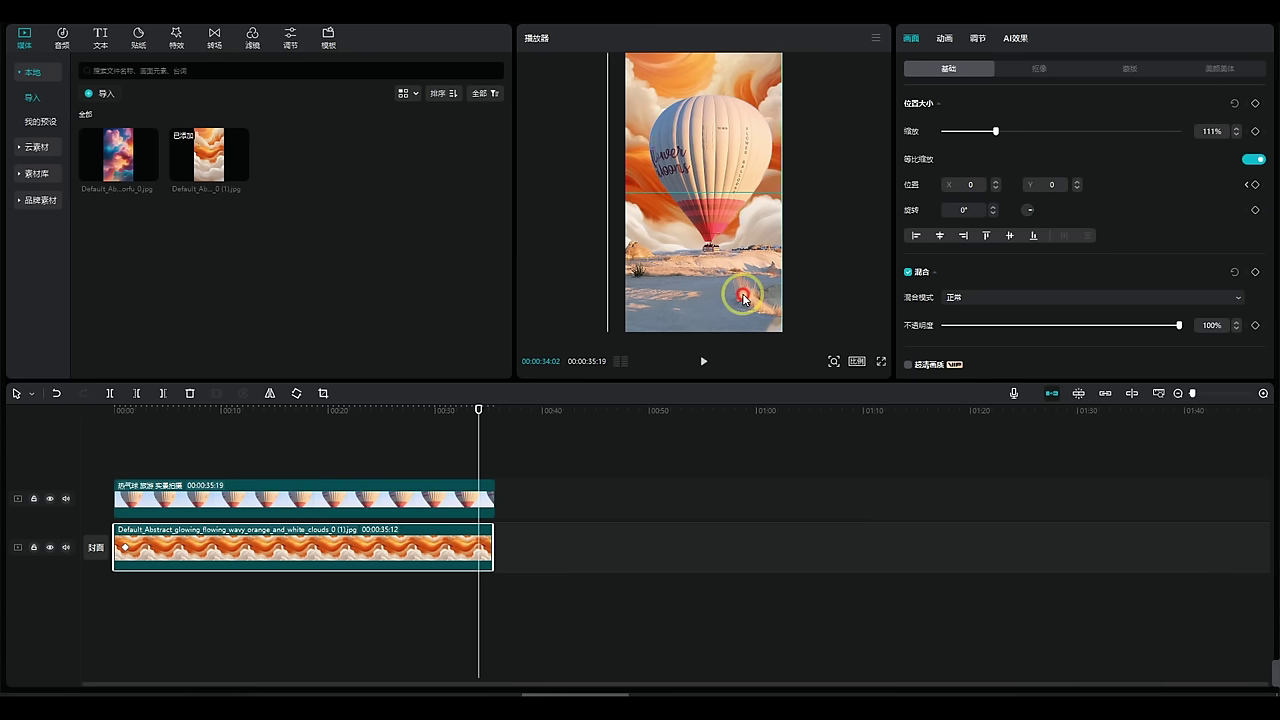
{"action": "left_click", "coordinate": [705, 362]}
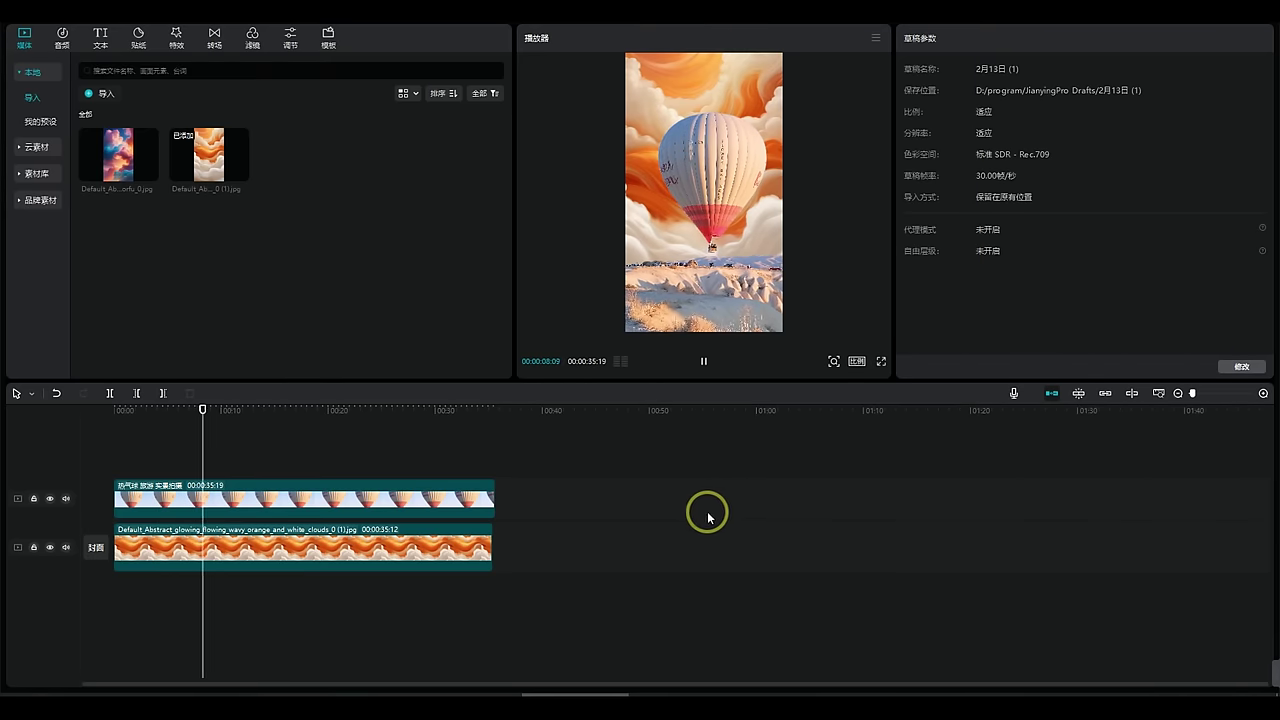
{"action": "left_click", "coordinate": [704, 362]}
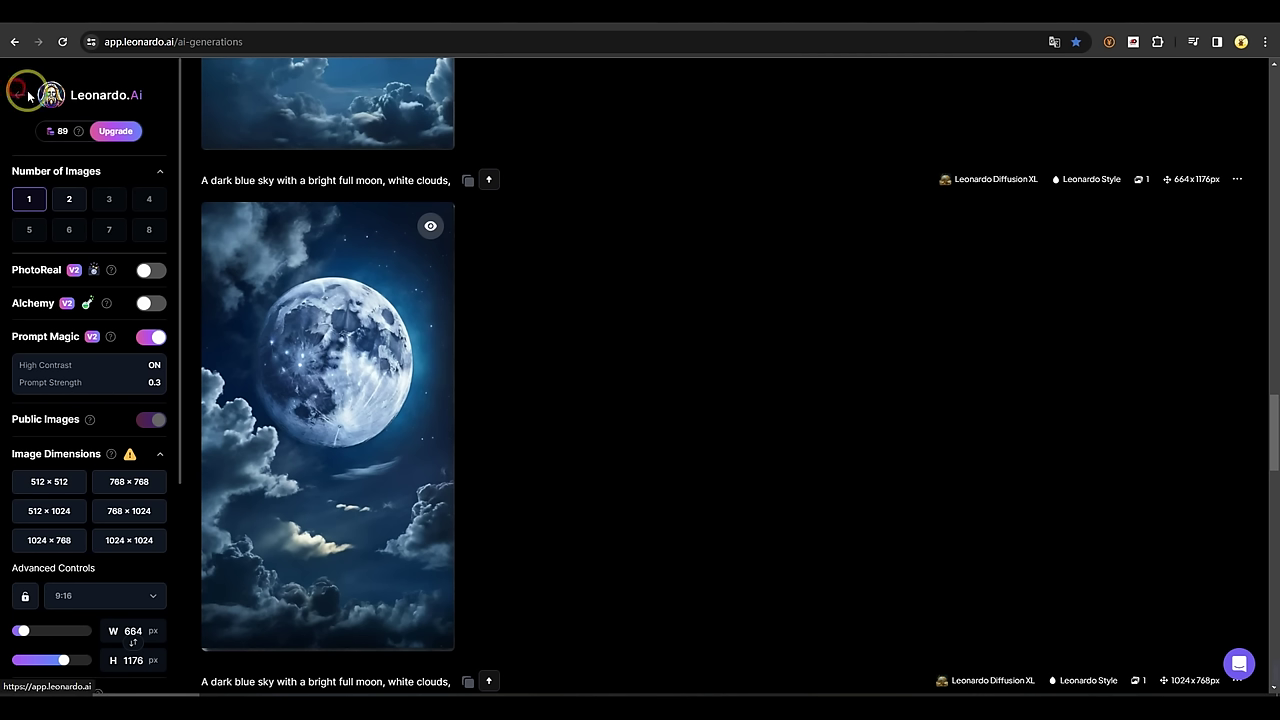
Switch to Leonardo.Ai, open the orange-and-white clouds image from the personal feed and select its full prompt text.
{"action": "left_click", "coordinate": [30, 90]}
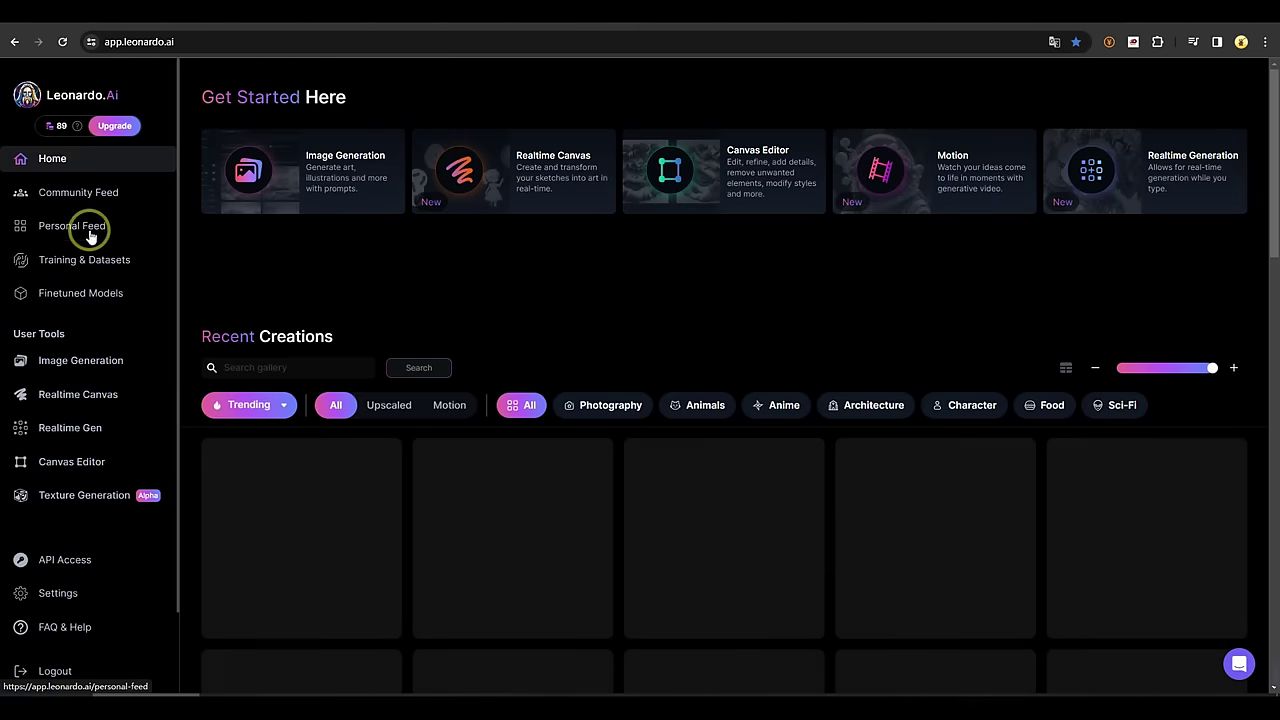
{"action": "left_click", "coordinate": [72, 226]}
{"action": "left_click", "coordinate": [1140, 222]}
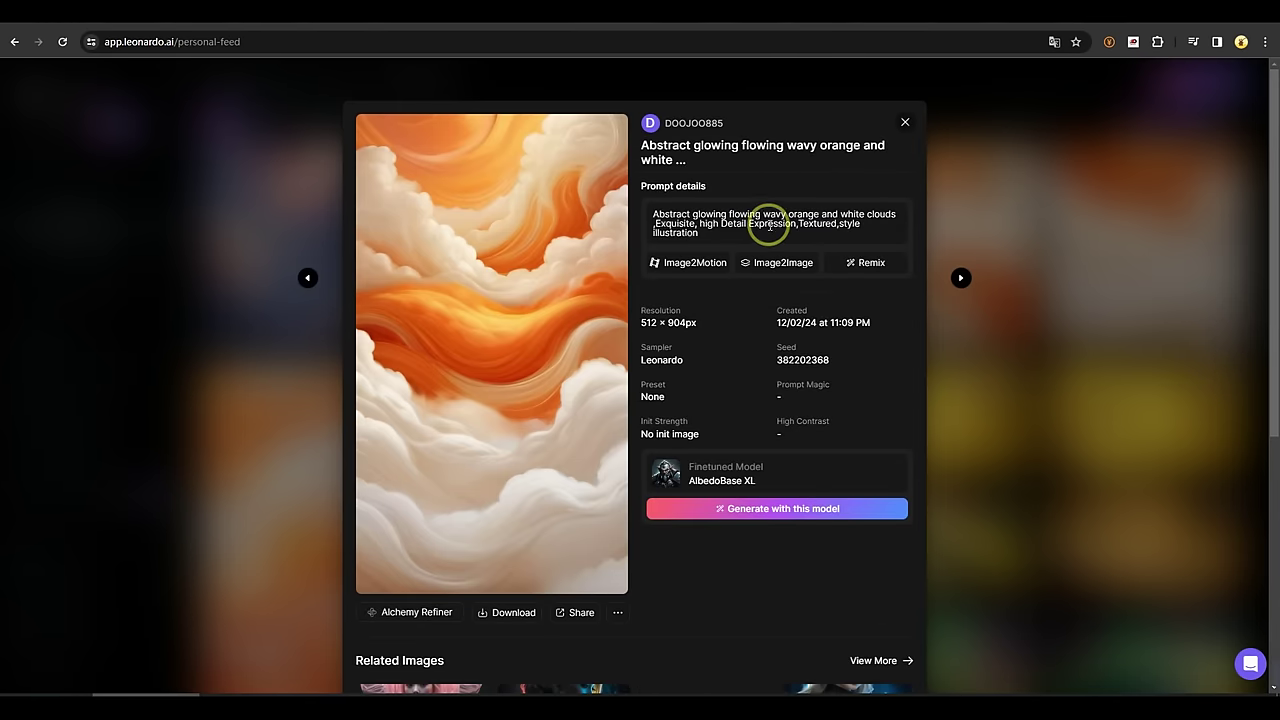
{"action": "triple_click", "coordinate": [709, 237]}
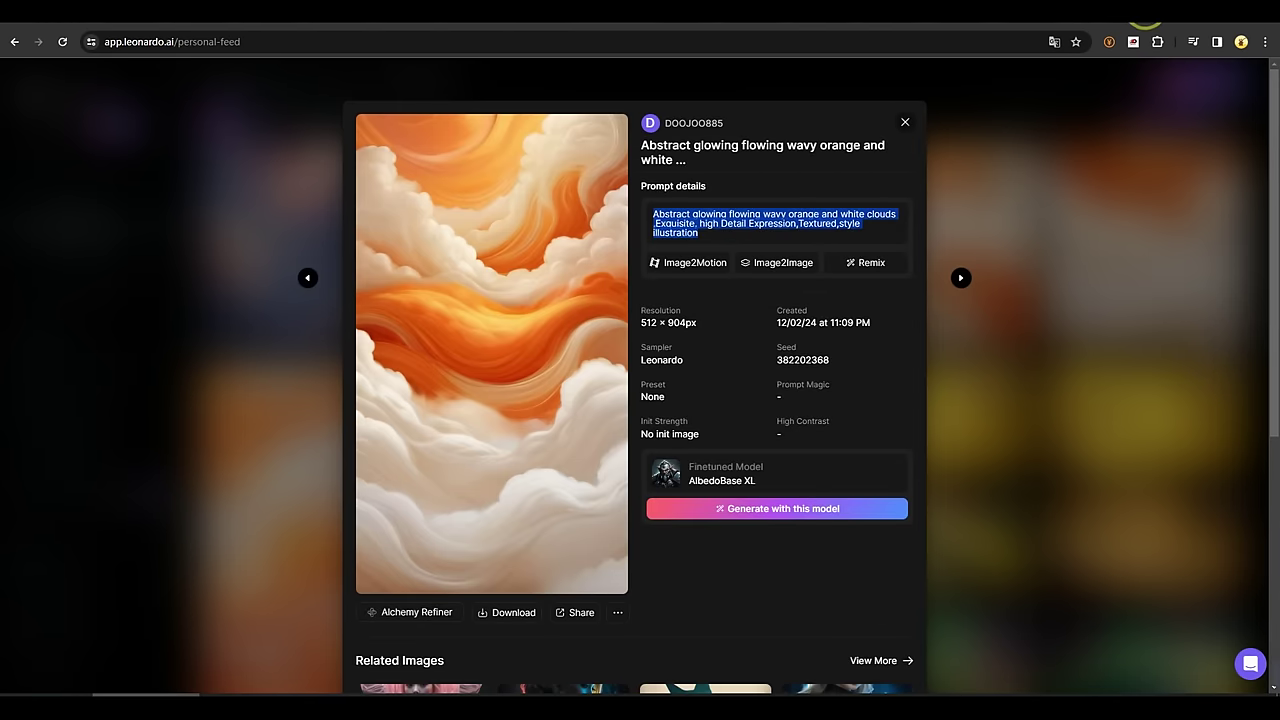
Translate the orange clouds prompt into Chinese with Google Translate, and browse the images in Leonardo.Ai's personal and liked feeds.
{"action": "left_click", "coordinate": [1133, 41]}
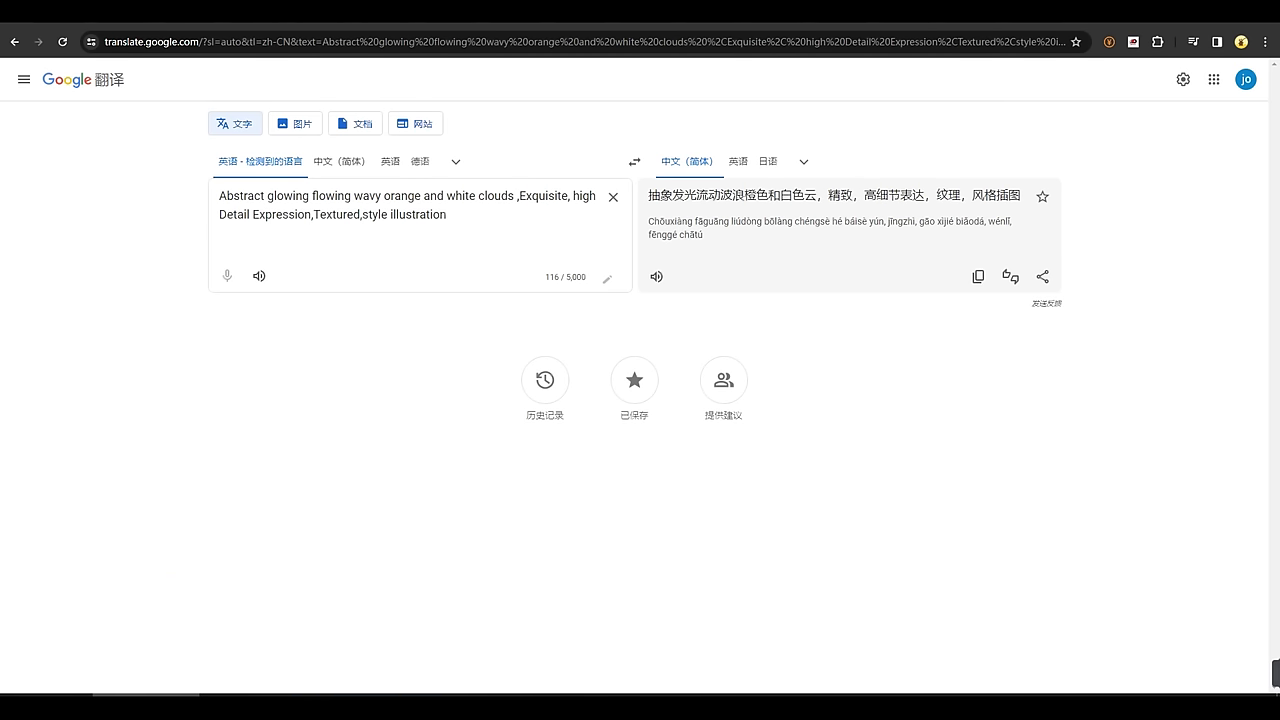
{"action": "left_click", "coordinate": [947, 12]}
{"action": "scroll", "coordinate": [1110, 450], "scroll_direction": "down", "scroll_amount": 5}
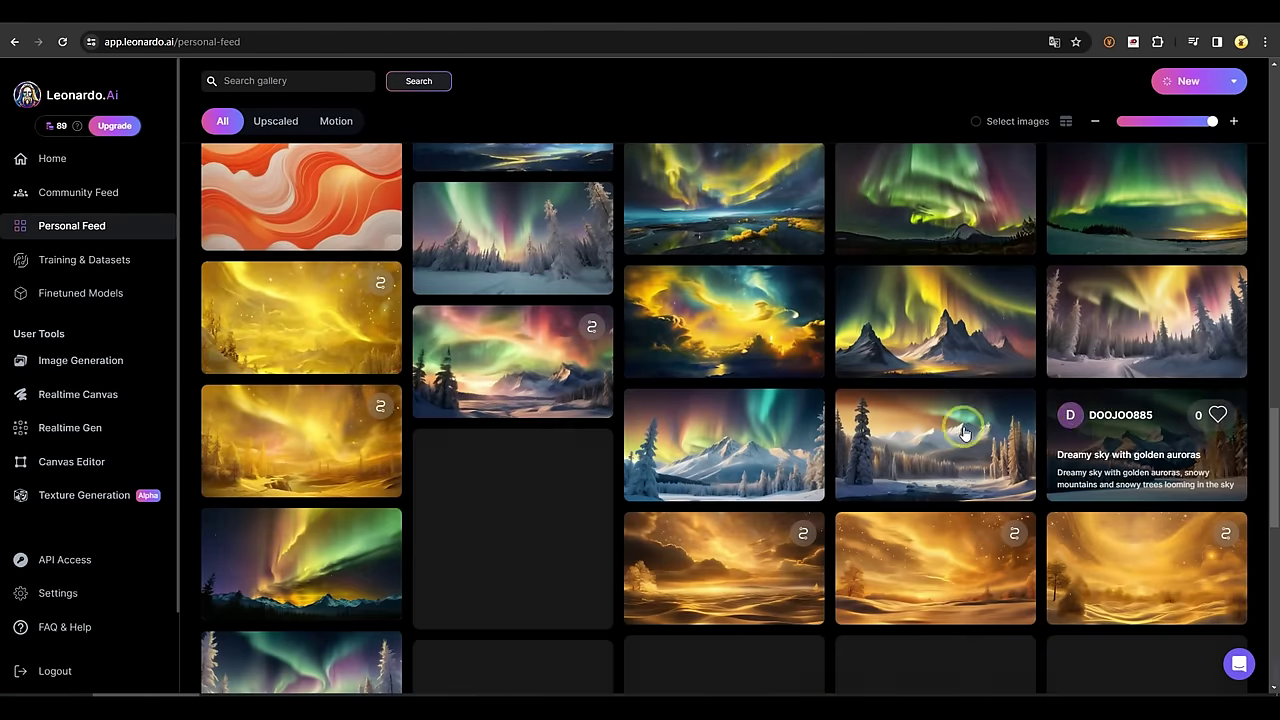
{"action": "scroll", "coordinate": [135, 400], "scroll_direction": "up", "scroll_amount": 3}
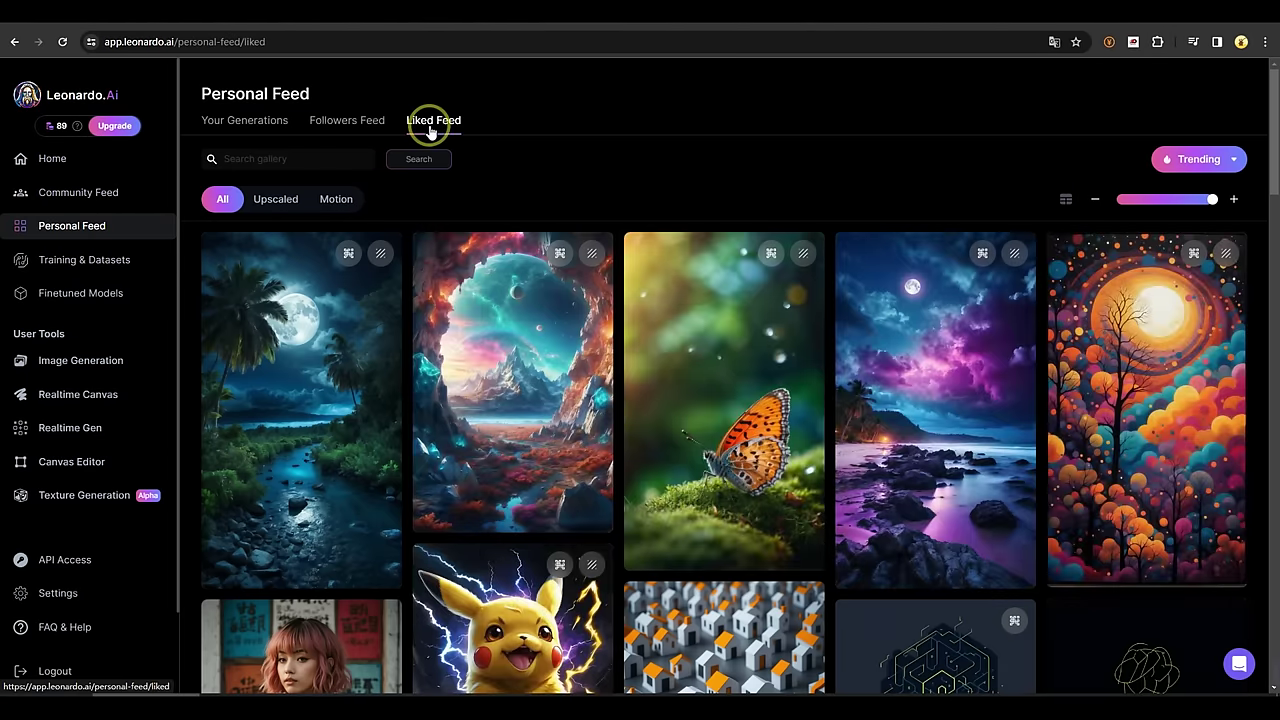
{"action": "scroll", "coordinate": [957, 286], "scroll_direction": "down", "scroll_amount": 1}
{"action": "left_click", "coordinate": [960, 290]}
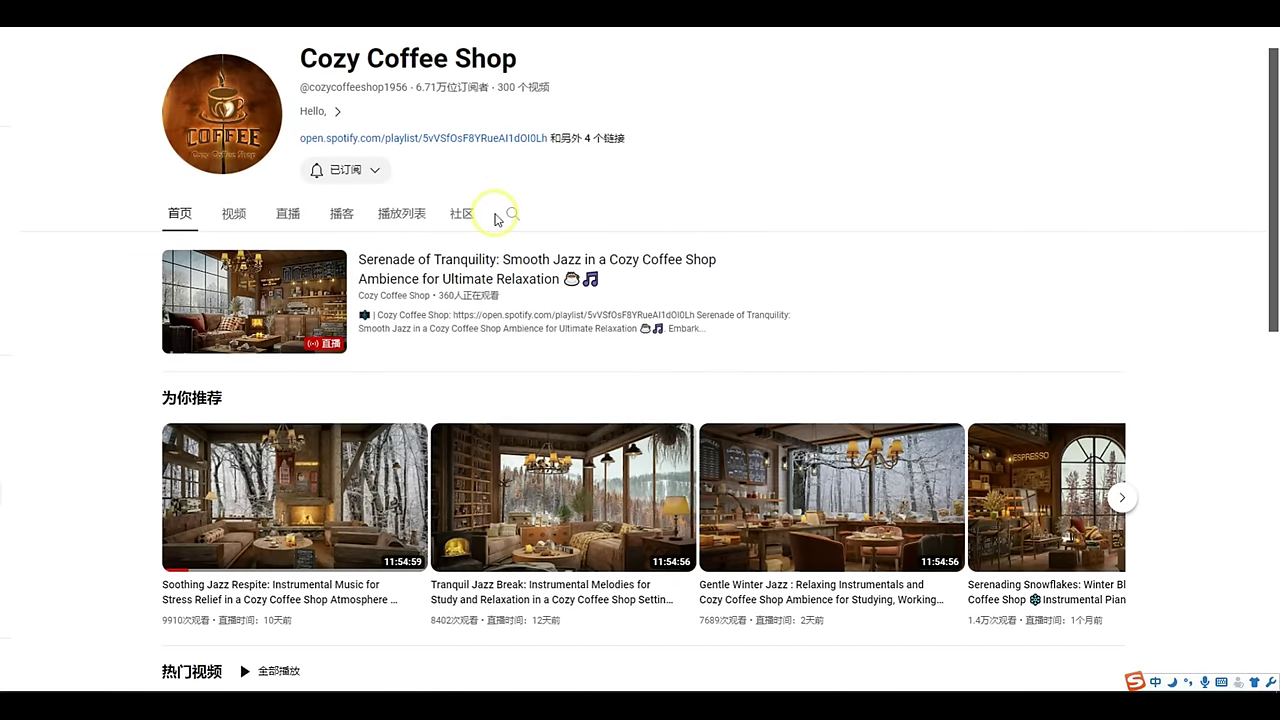
Open the "Soothing Jazz Respite" video from the Cozy Coffee Shop channel on YouTube and play it.
{"action": "scroll", "coordinate": [268, 352], "scroll_direction": "down", "scroll_amount": 2}
{"action": "left_click", "coordinate": [268, 350]}
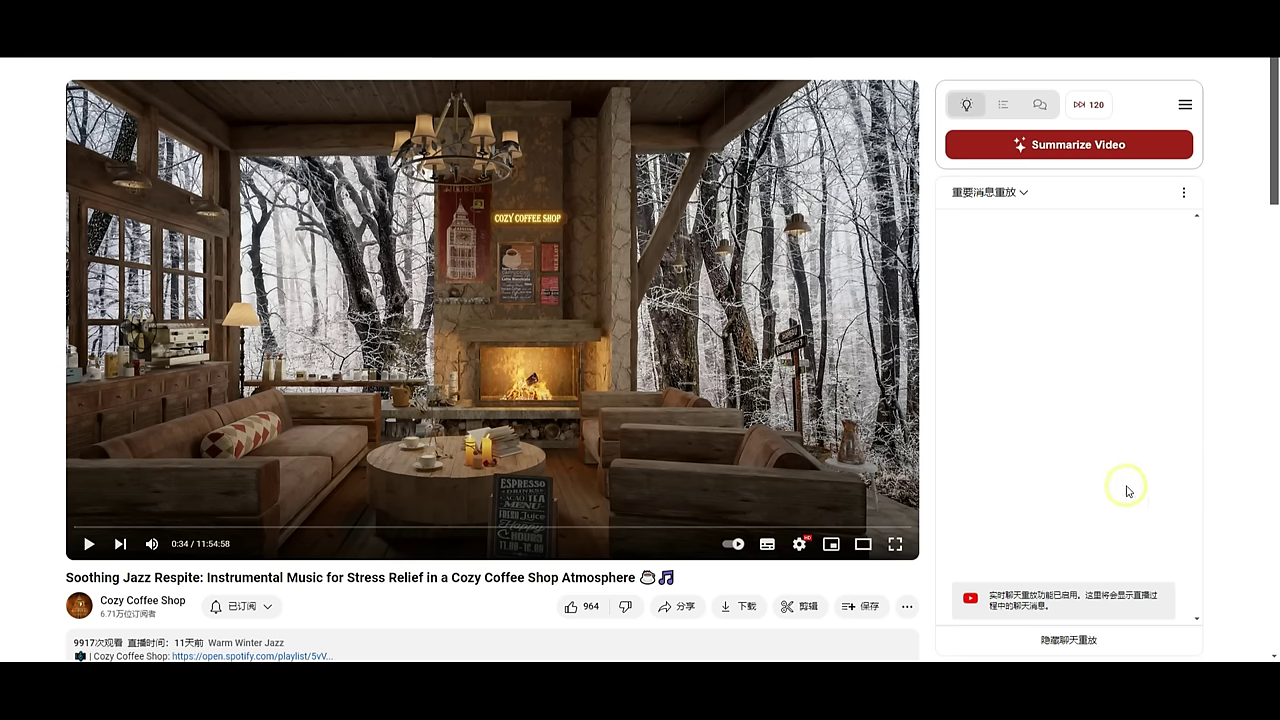
{"action": "left_click", "coordinate": [89, 544]}
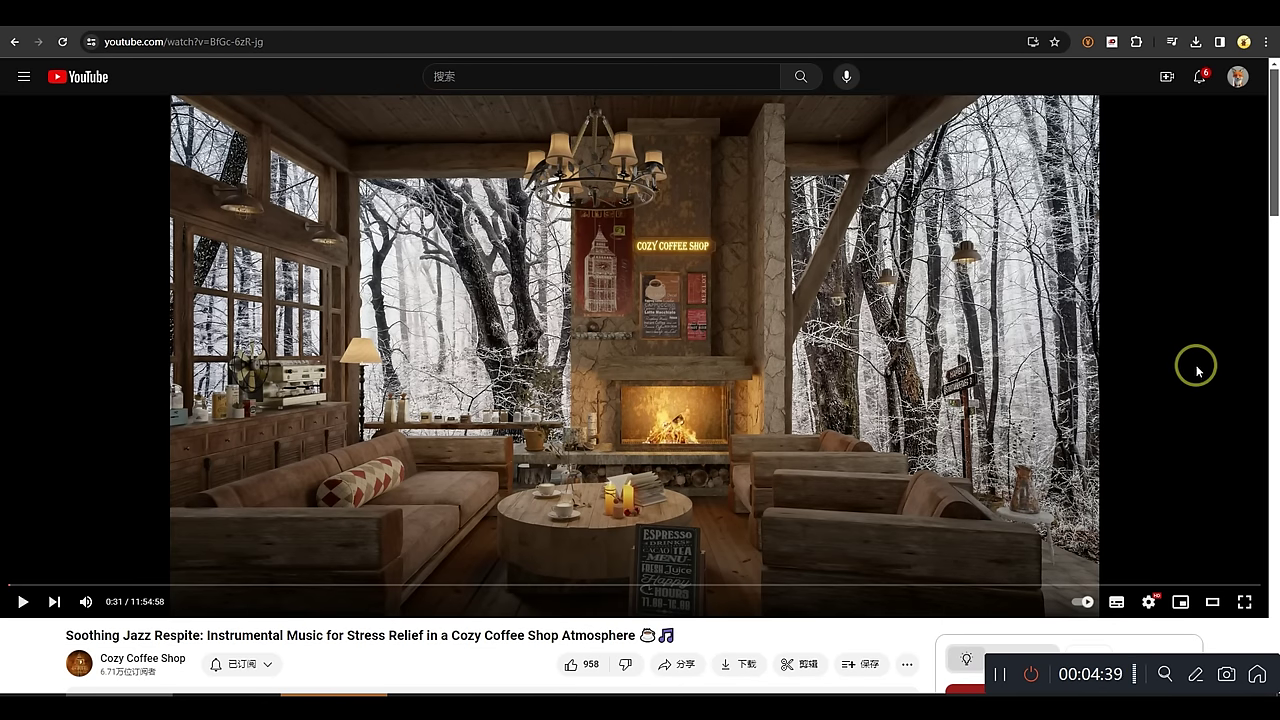
Capture the coffee shop video frame with Snipaste and save it as Snipaste_2024-02-12_10-25-57.jpg in the 下载 folder.
{"action": "key", "text": "F1"}
{"action": "left_click_drag", "start_coordinate": [168, 95], "coordinate": [1097, 582]}
{"action": "right_click", "coordinate": [545, 252]}
{"action": "left_click", "coordinate": [562, 281]}
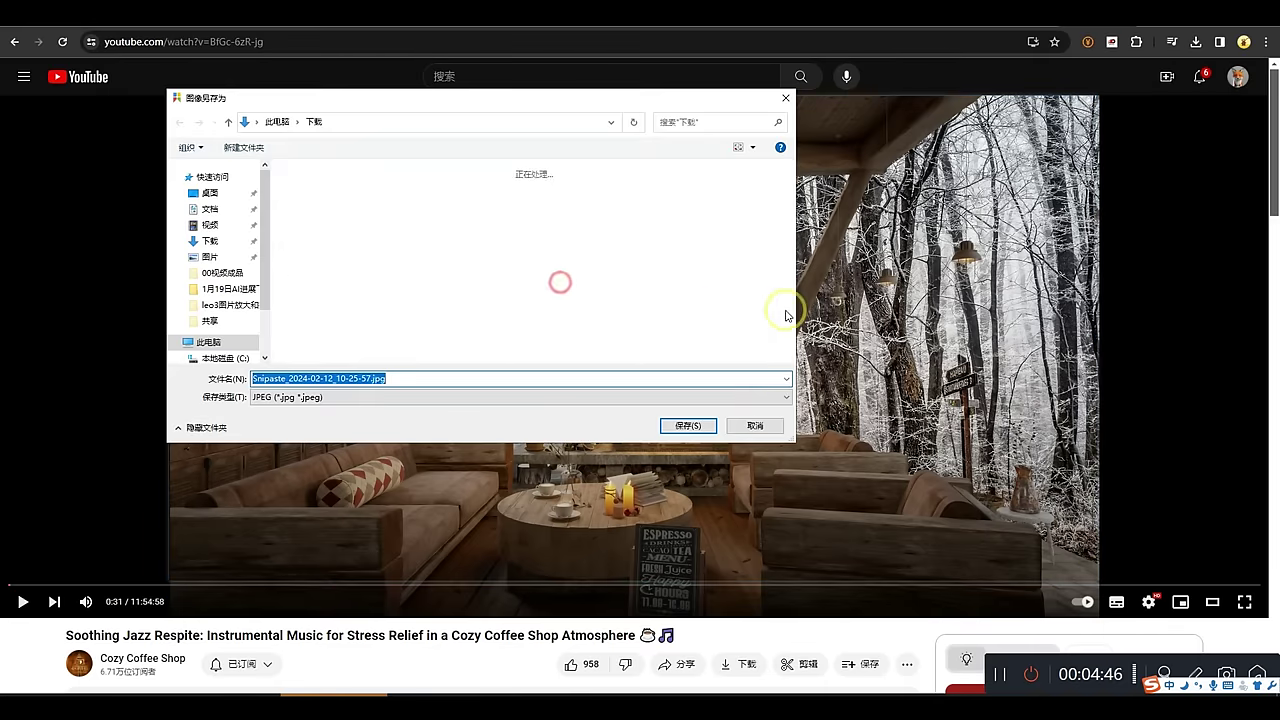
{"action": "left_click", "coordinate": [686, 426]}
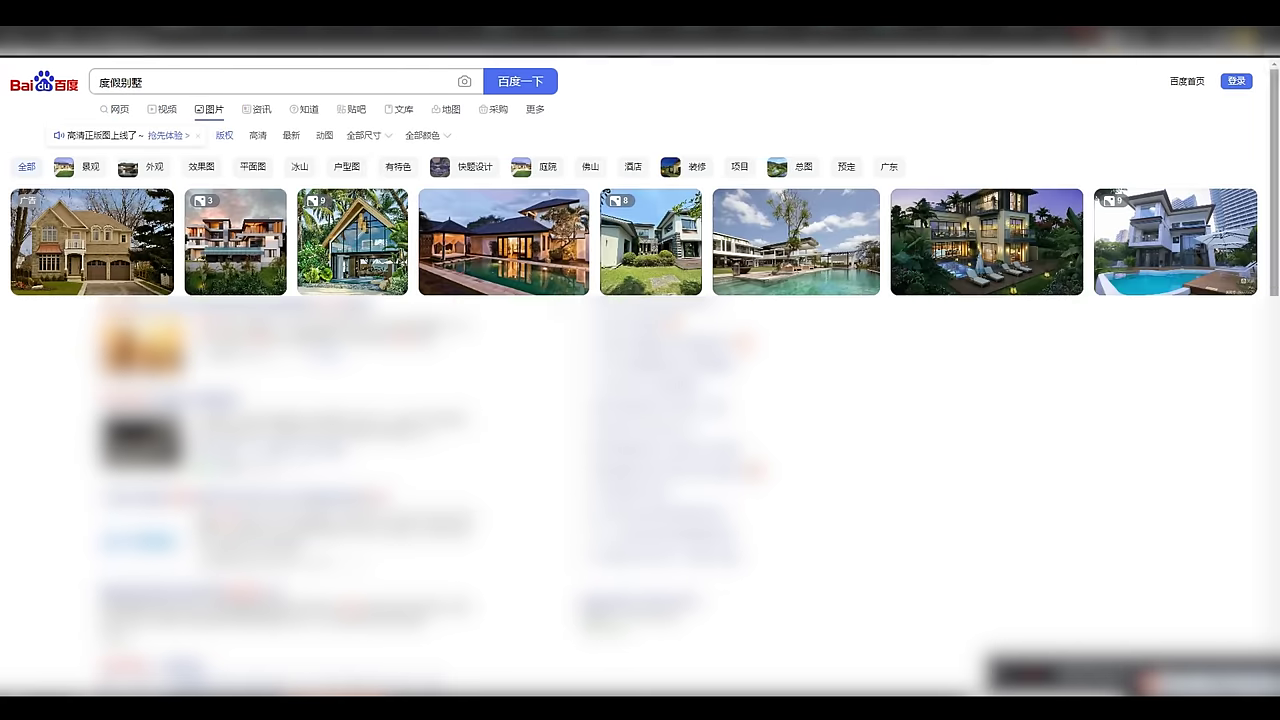
Browse the Baidu image results for 度假别墅 for usable villa scenes.
{"action": "scroll", "coordinate": [988, 397], "scroll_direction": "down", "scroll_amount": 2}
{"action": "scroll", "coordinate": [988, 397], "scroll_direction": "down", "scroll_amount": 3}
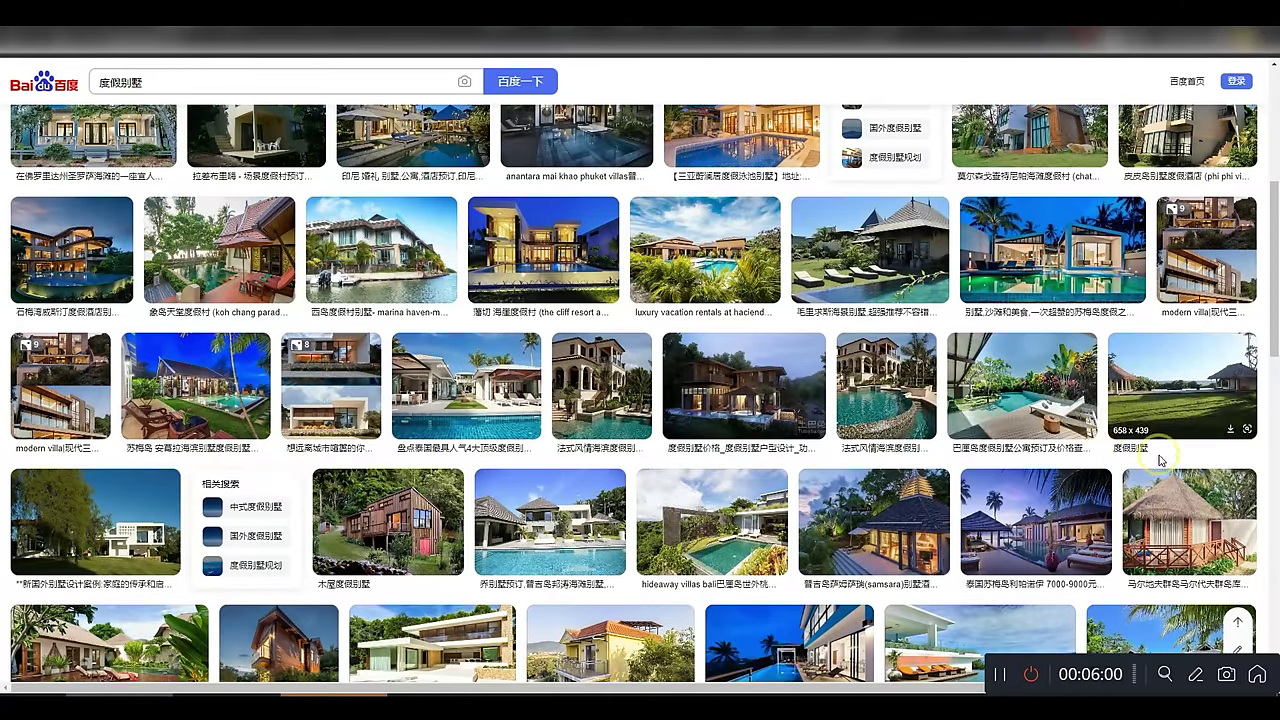
{"action": "scroll", "coordinate": [1017, 434], "scroll_direction": "down", "scroll_amount": 2}
{"action": "scroll", "coordinate": [1022, 434], "scroll_direction": "down", "scroll_amount": 4}
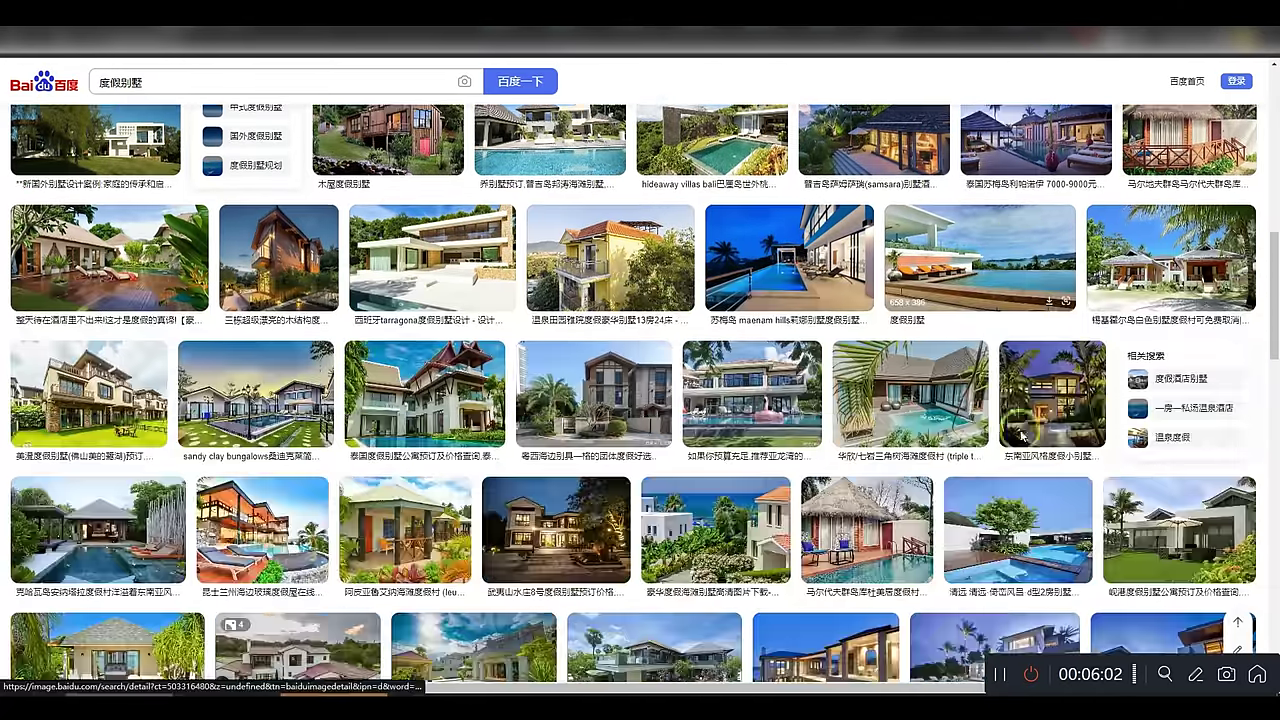
{"action": "scroll", "coordinate": [850, 432], "scroll_direction": "down", "scroll_amount": 3}
{"action": "scroll", "coordinate": [826, 432], "scroll_direction": "down", "scroll_amount": 2}
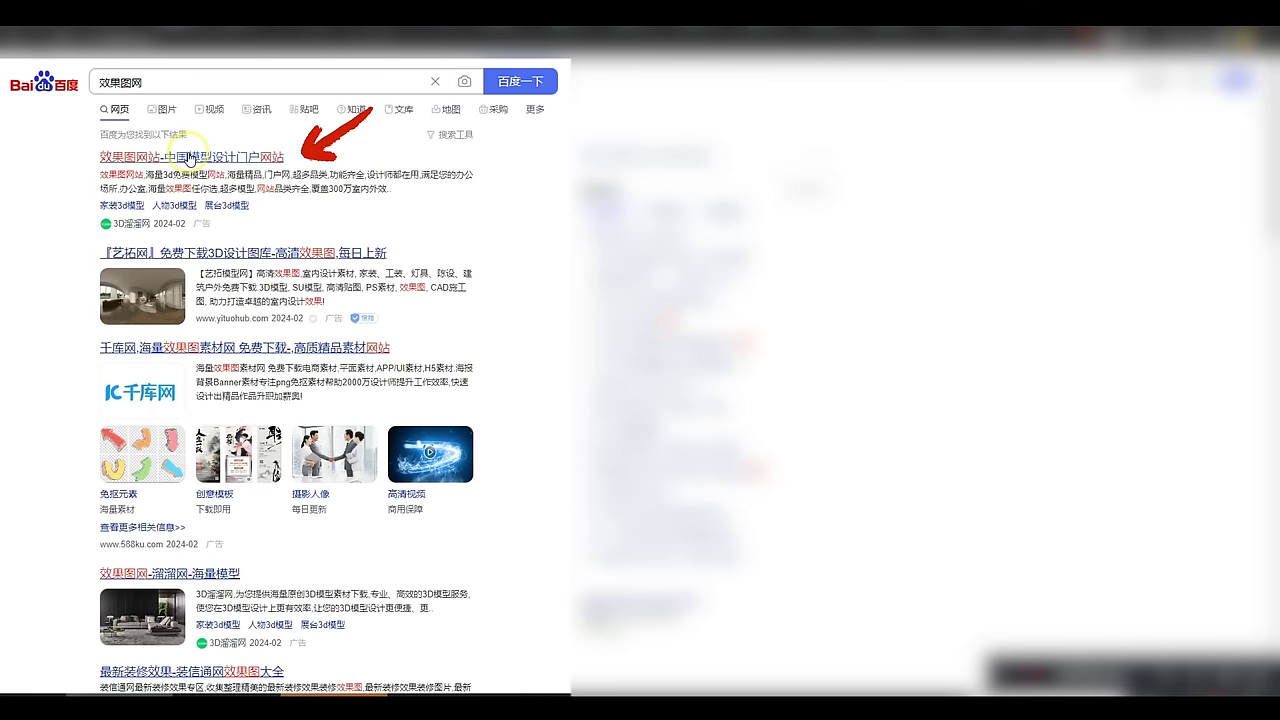
Open the 3D溜溜网 site from the Baidu results for 效果图网 and search it for 度假别墅.
{"action": "left_click", "coordinate": [186, 161]}
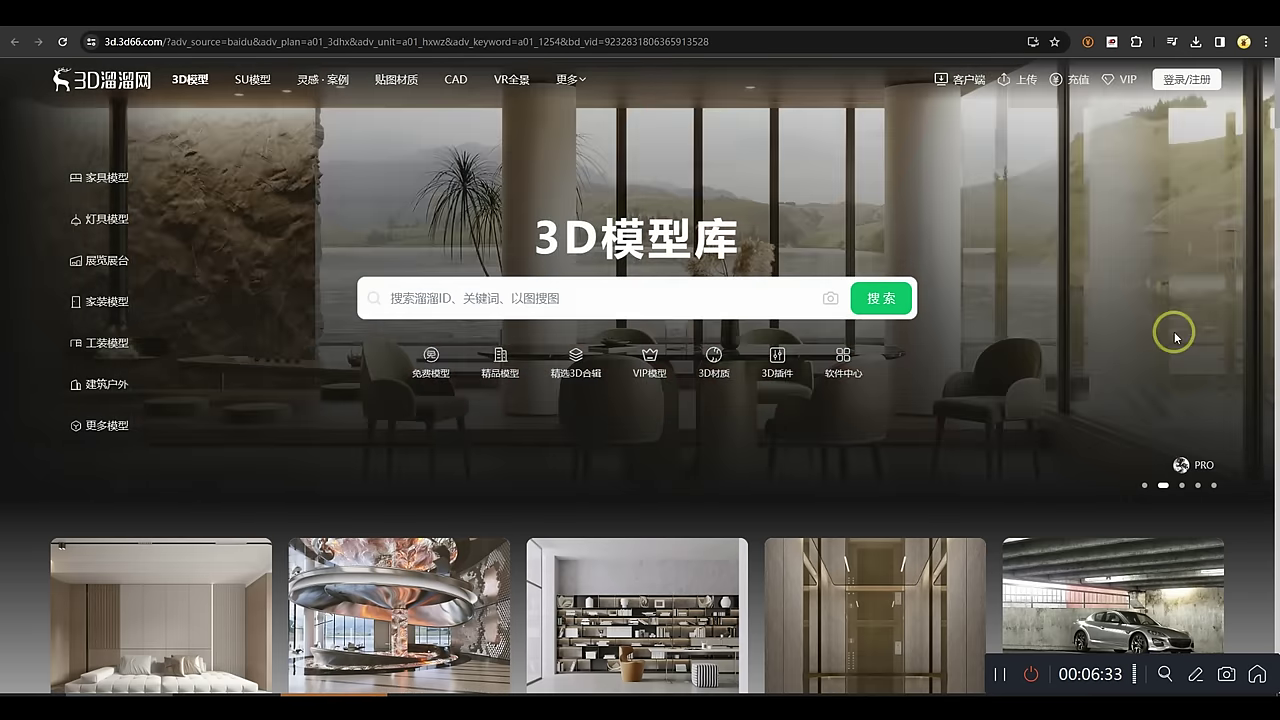
{"action": "scroll", "coordinate": [1170, 330], "scroll_direction": "down", "scroll_amount": 8}
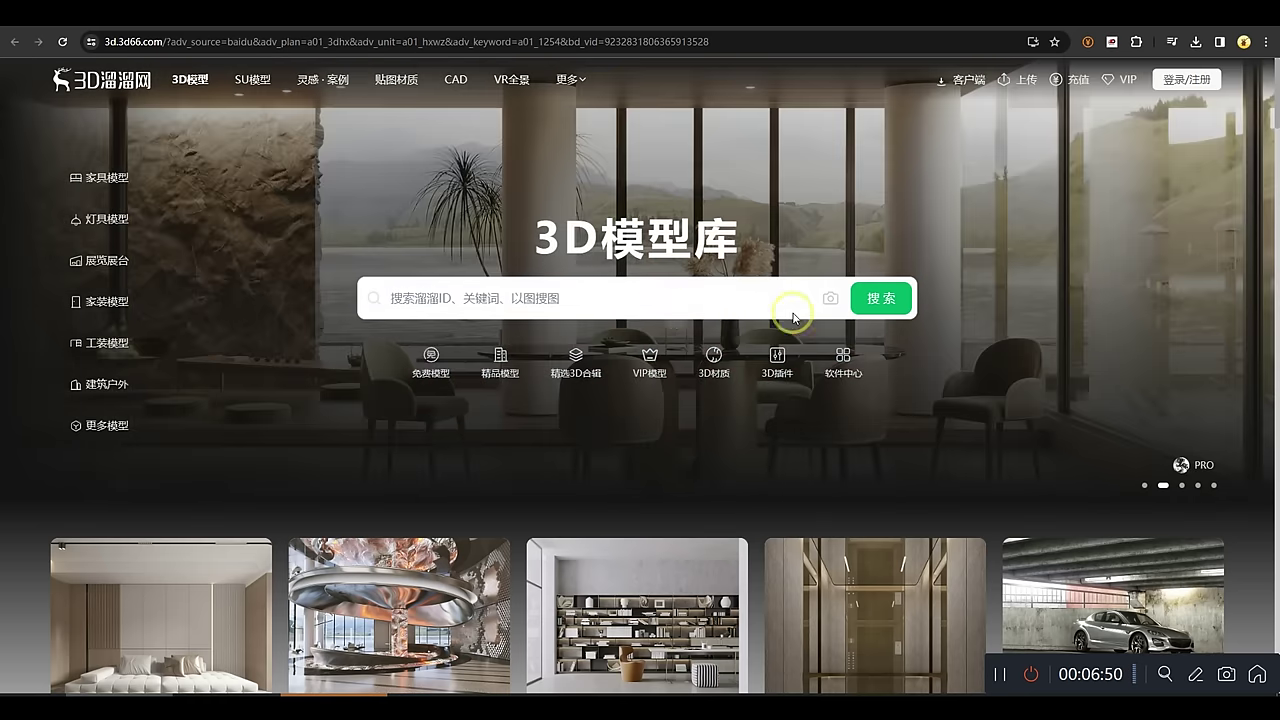
{"action": "left_click", "coordinate": [522, 298]}
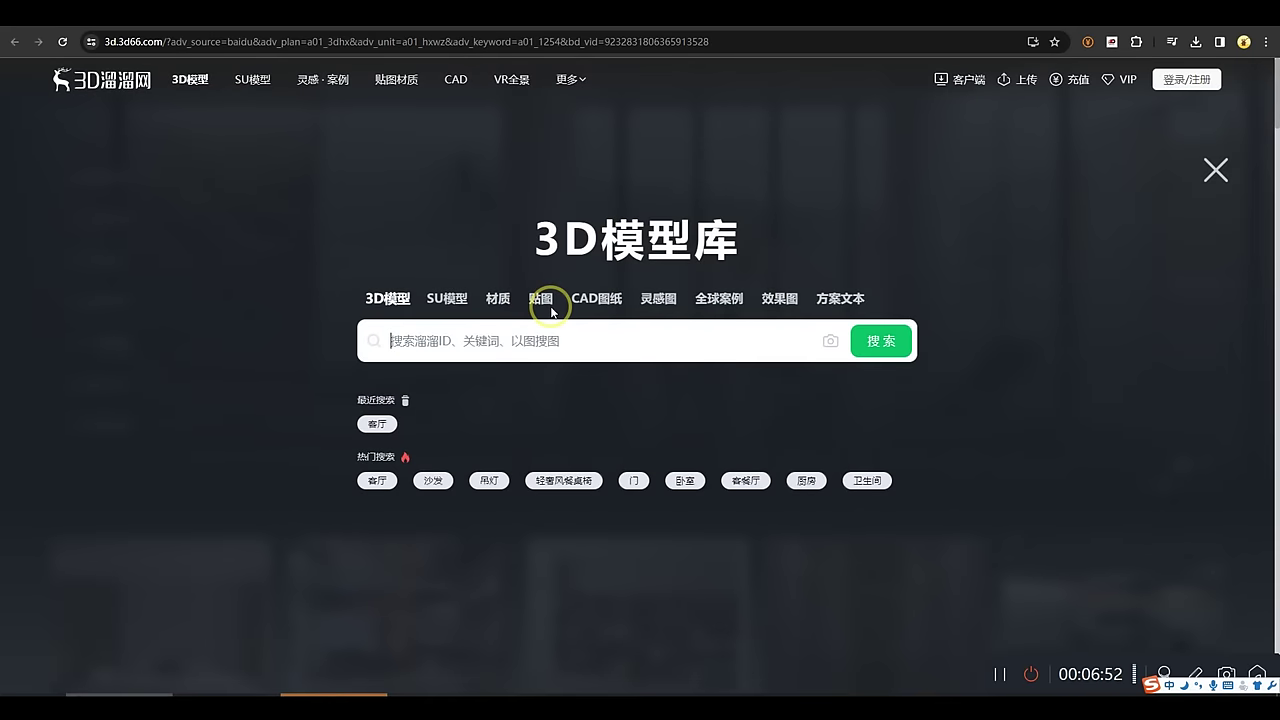
{"action": "type", "text": "dujia"}
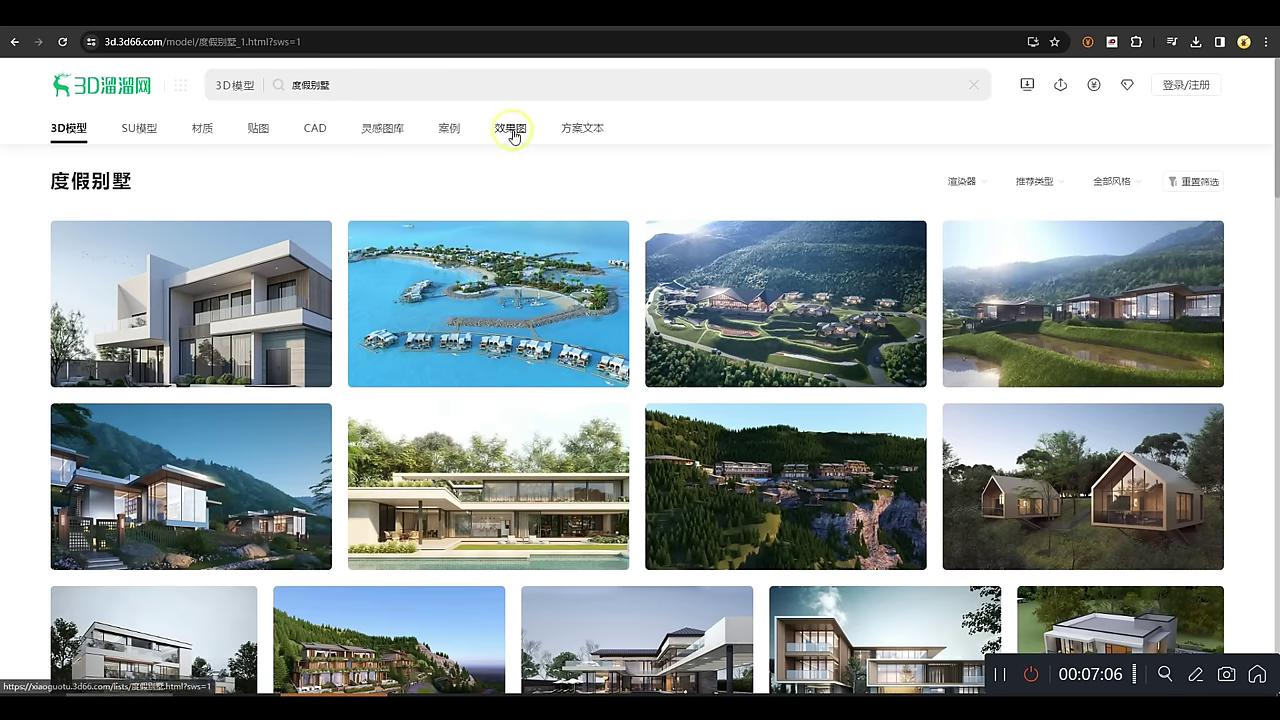
Switch the 度假别墅 results to 效果图 renderings and filter them by the 侘寂 style.
{"action": "left_click", "coordinate": [512, 133]}
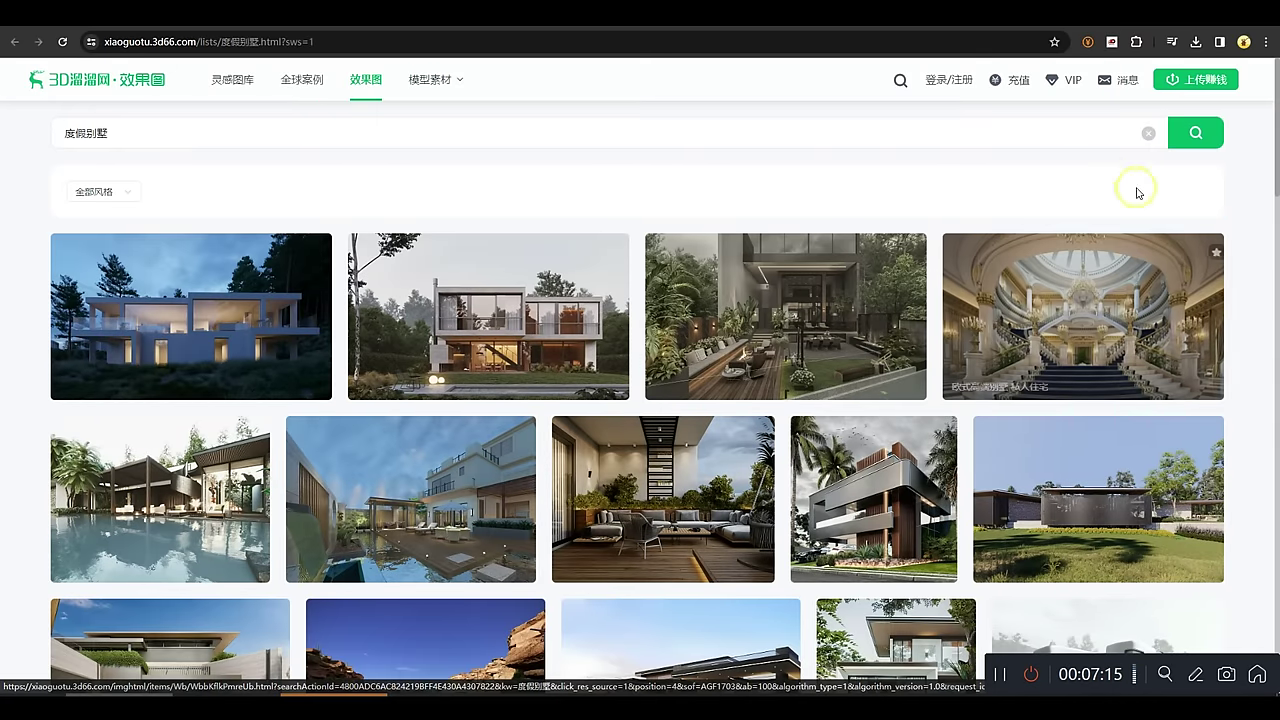
{"action": "mouse_move", "coordinate": [100, 192]}
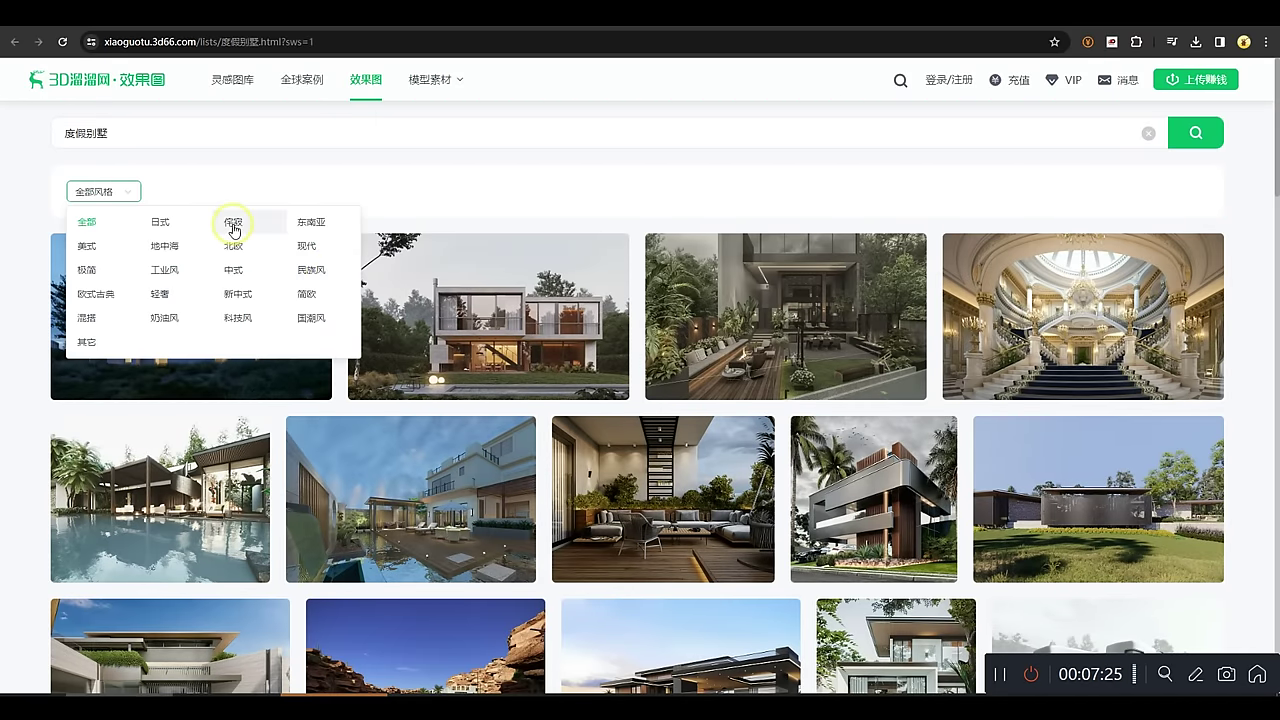
{"action": "left_click", "coordinate": [232, 224]}
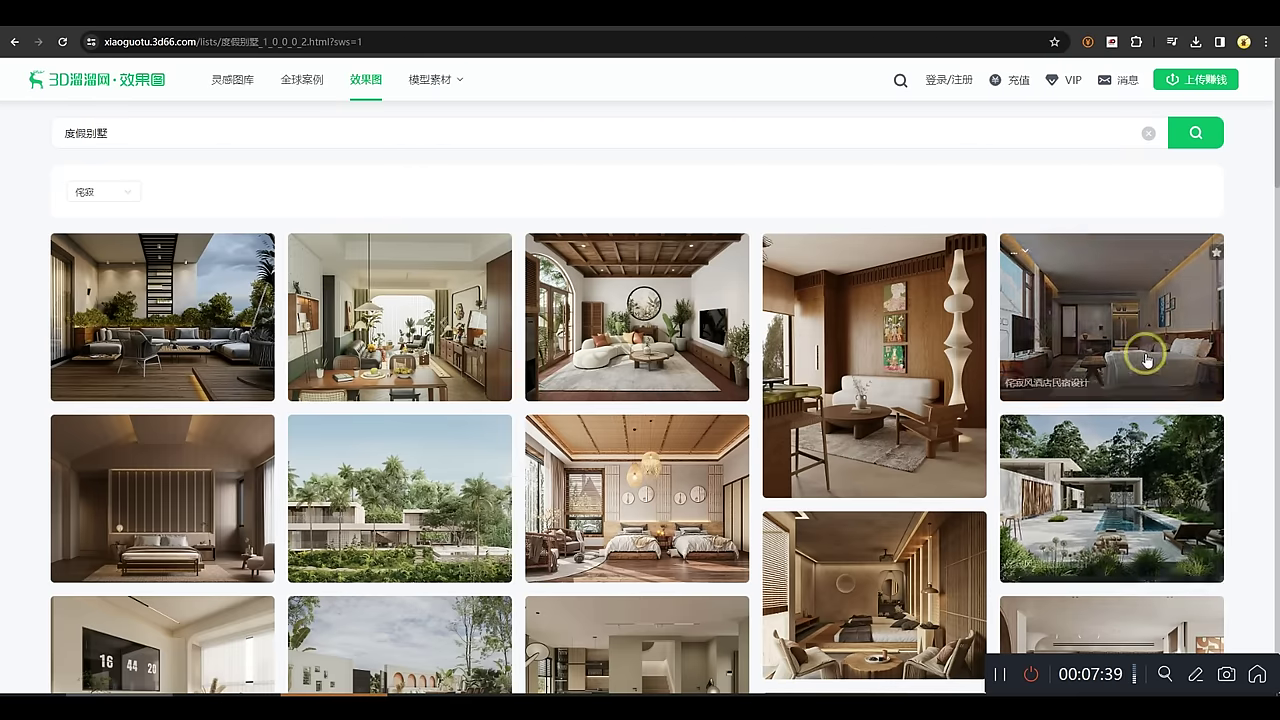
Browse the 侘寂 villa renderings for rooms with large windows, open the 侘寂风民宿设计 design and view its third image.
{"action": "scroll", "coordinate": [1200, 380], "scroll_direction": "down", "scroll_amount": 5}
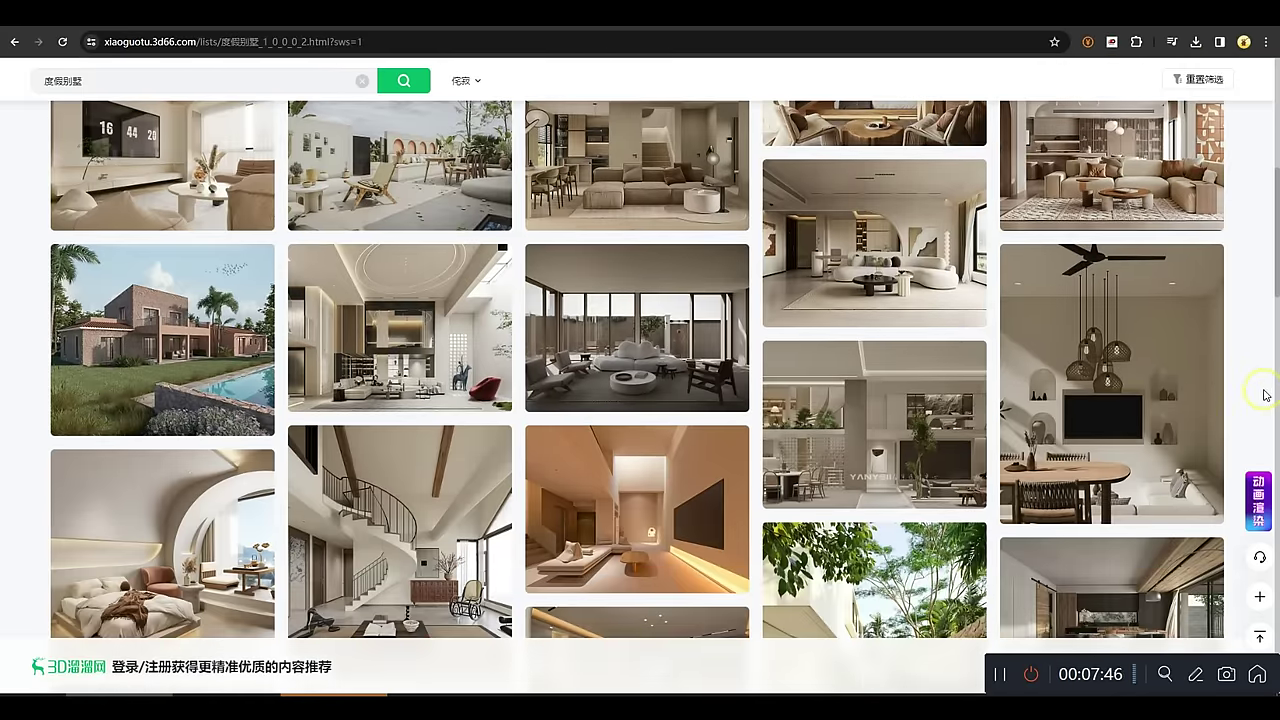
{"action": "scroll", "coordinate": [1266, 395], "scroll_direction": "down", "scroll_amount": 1}
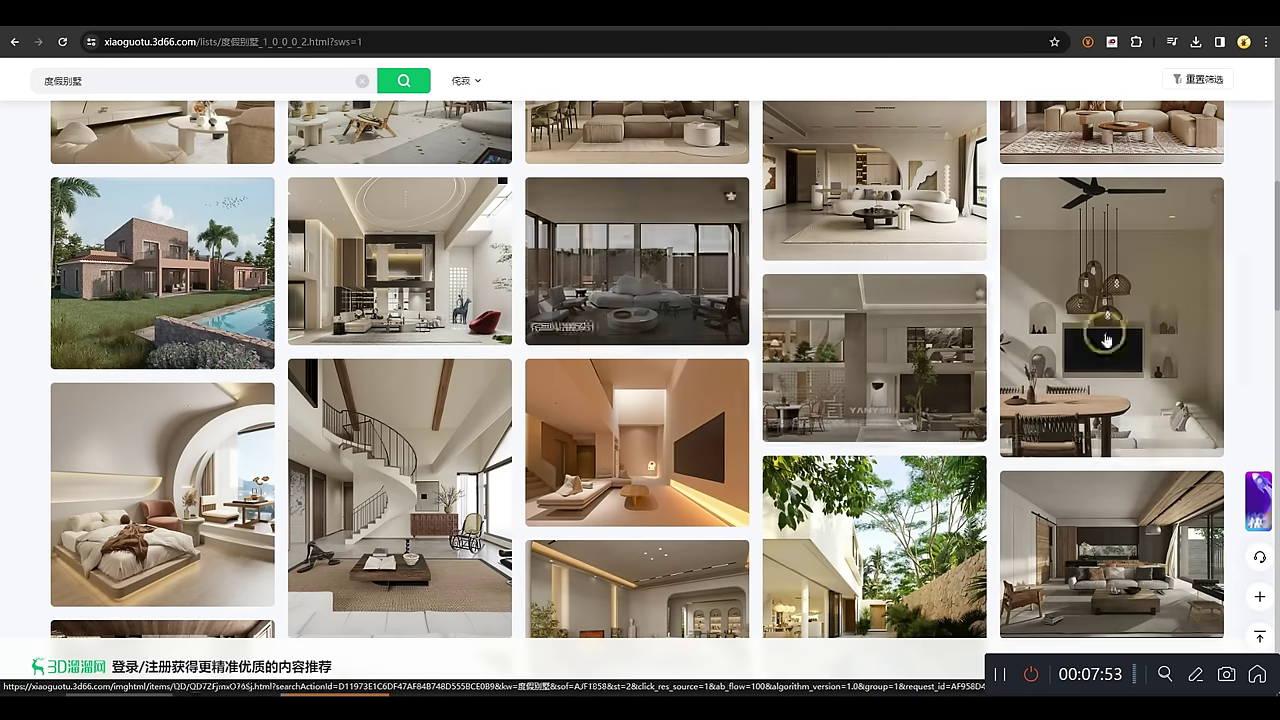
{"action": "mouse_move", "coordinate": [1200, 357]}
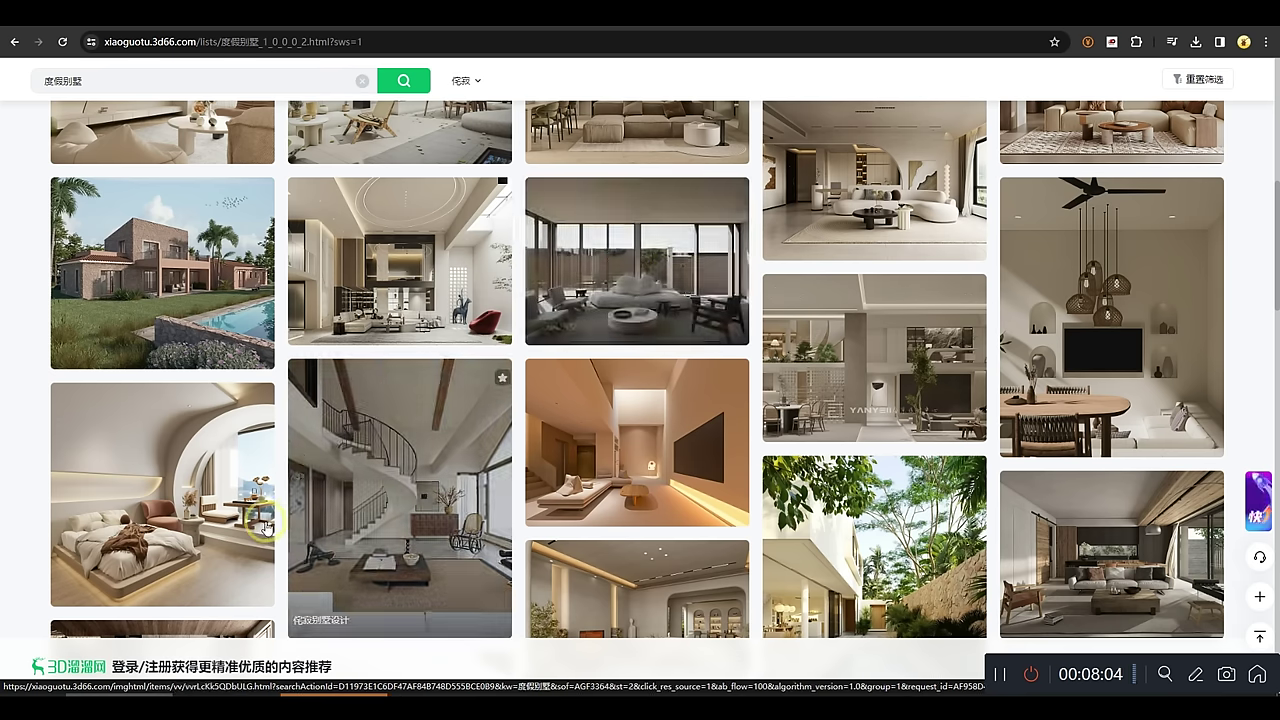
{"action": "left_click", "coordinate": [180, 370]}
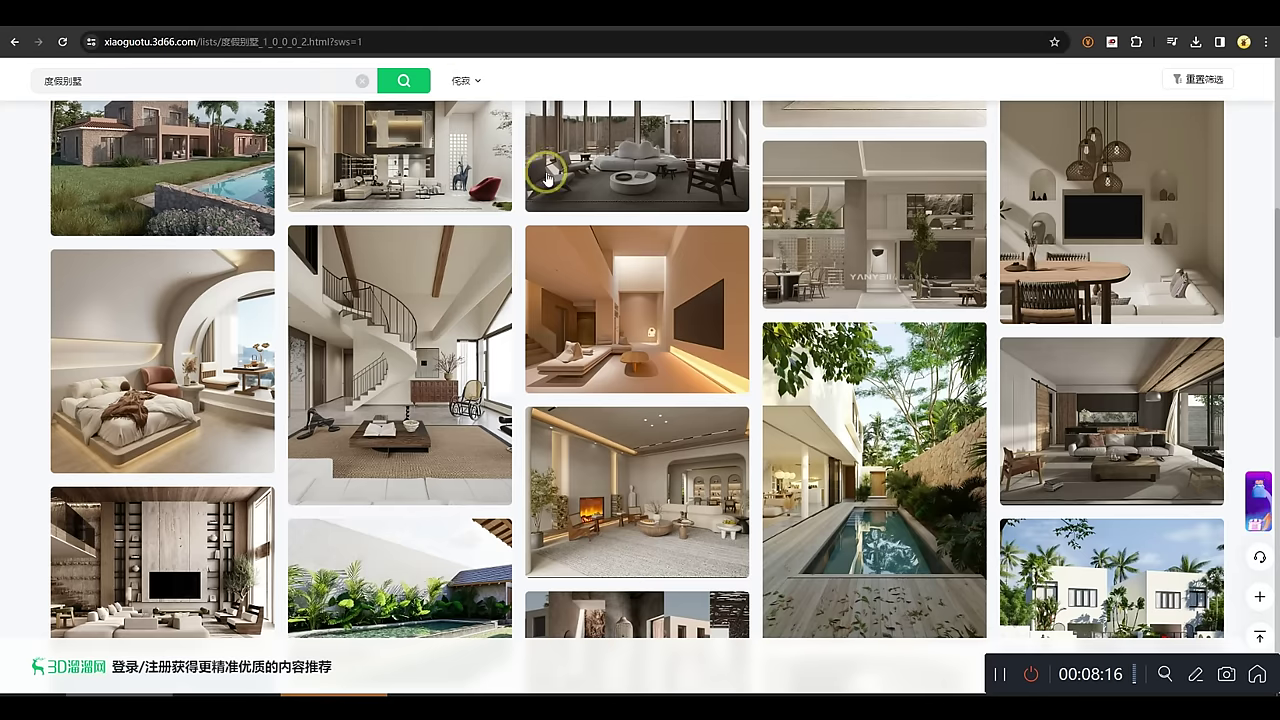
{"action": "scroll", "coordinate": [690, 385], "scroll_direction": "down", "scroll_amount": 1}
{"action": "scroll", "coordinate": [623, 323], "scroll_direction": "down", "scroll_amount": 3}
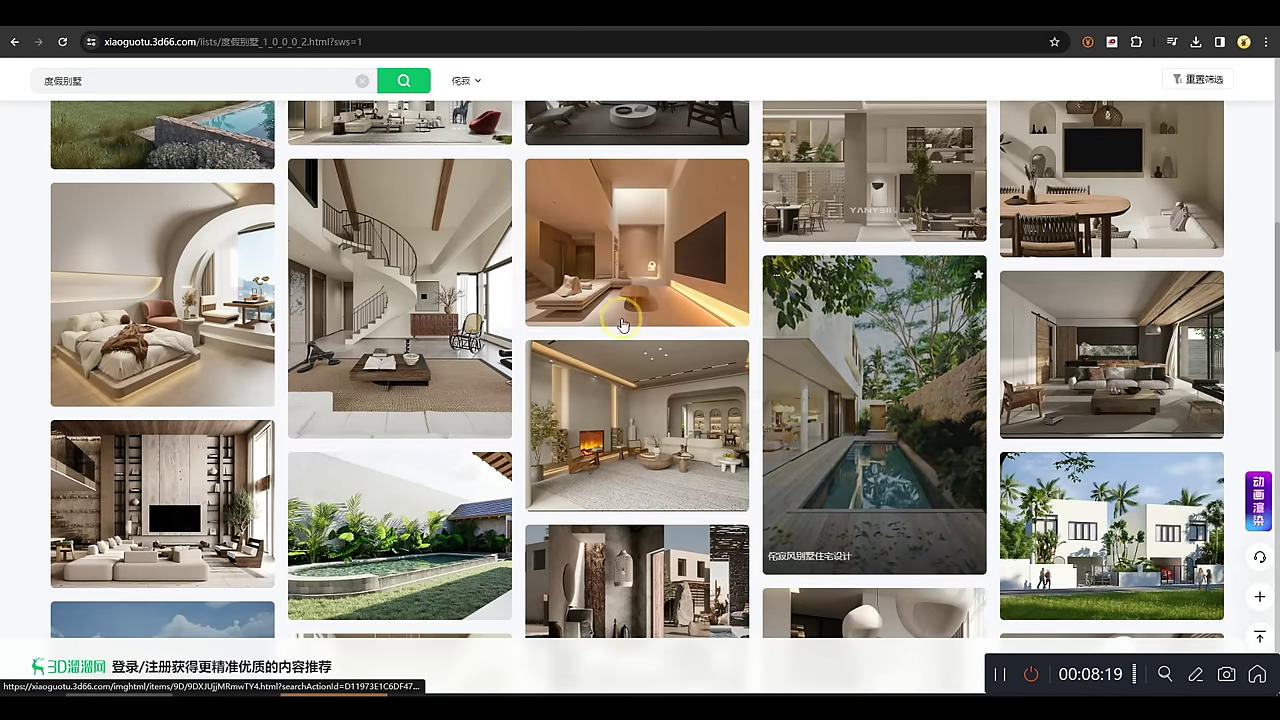
{"action": "left_click", "coordinate": [609, 314]}
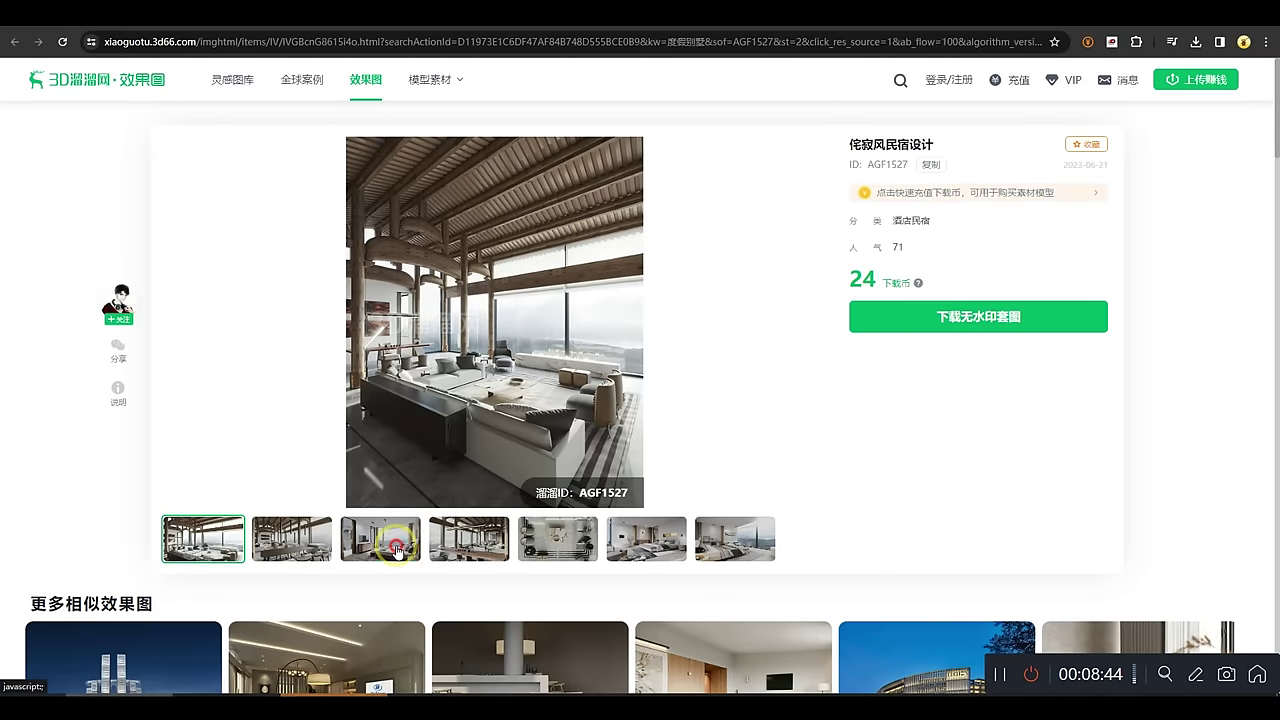
{"action": "left_click", "coordinate": [398, 548]}
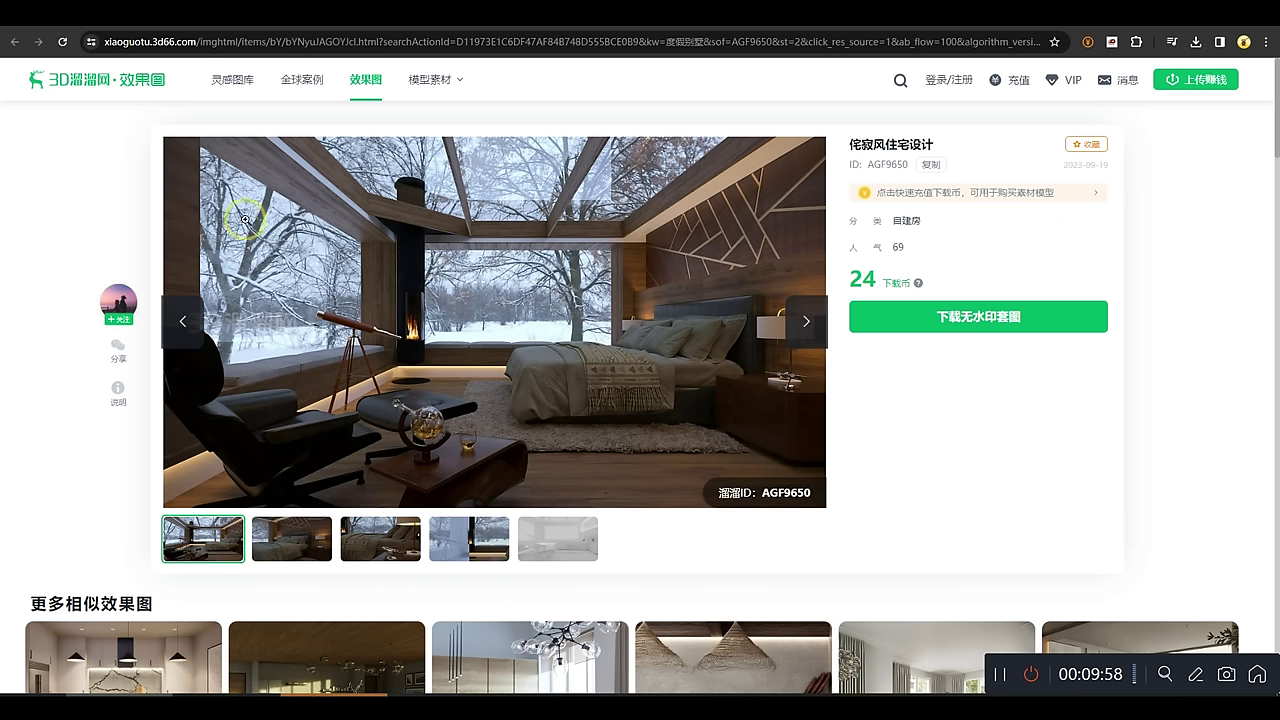
Capture the snowy-window bedroom image of 侘寂风住宅设计 and save it as Snipaste_2024-02-12_10-31-13.jpg in the 下载 folder.
{"action": "key", "text": "F1"}
{"action": "left_click_drag", "start_coordinate": [163, 138], "coordinate": [814, 494]}
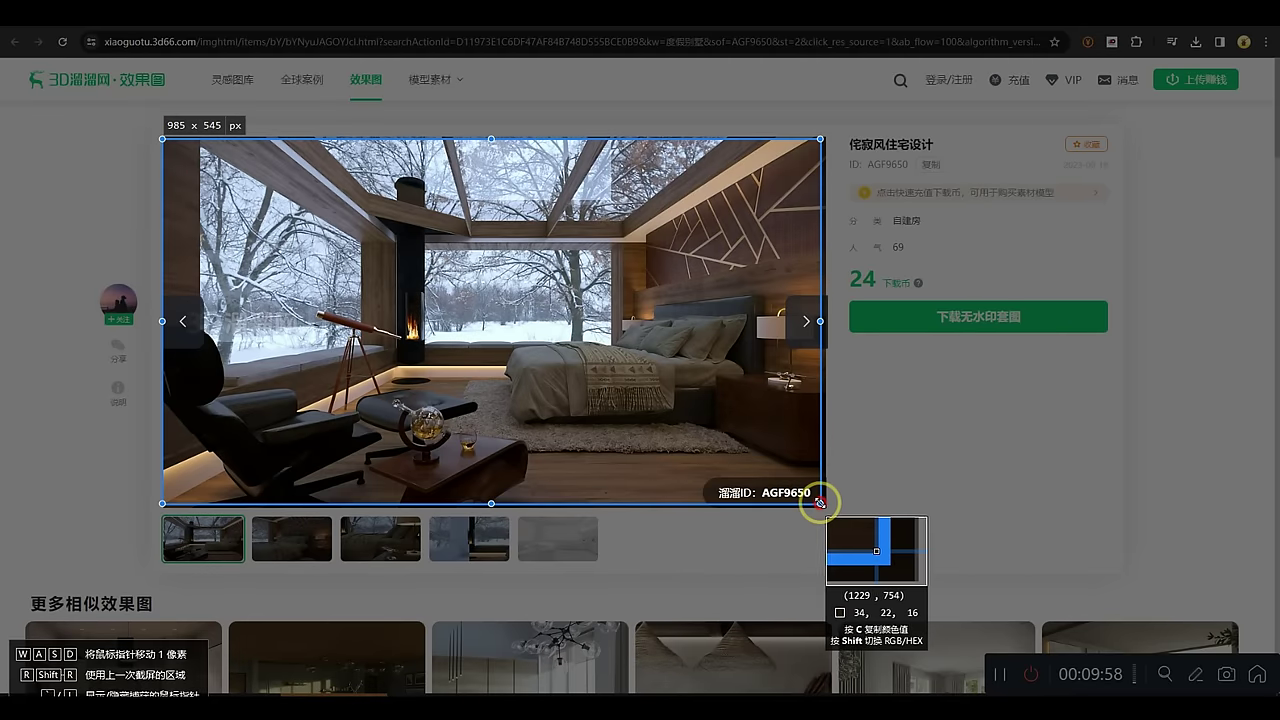
{"action": "key", "text": "ctrl+t"}
{"action": "right_click", "coordinate": [503, 262]}
{"action": "left_click", "coordinate": [545, 285]}
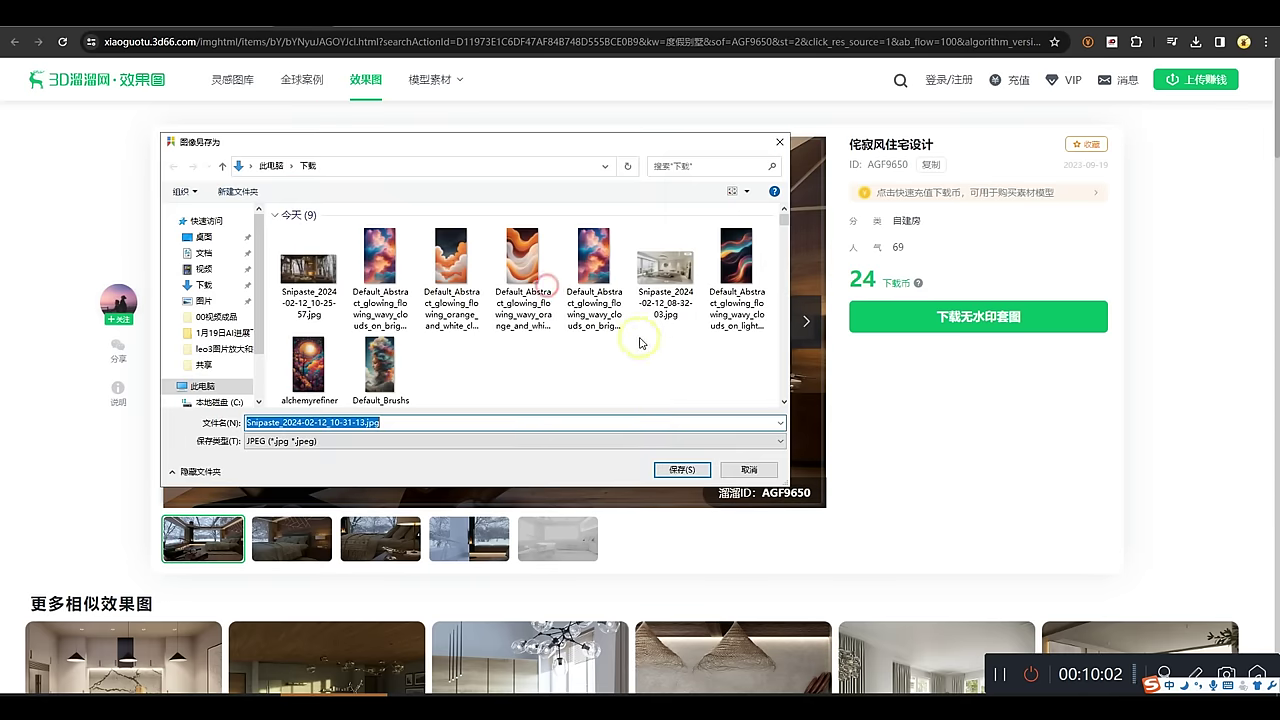
{"action": "left_click", "coordinate": [681, 470]}
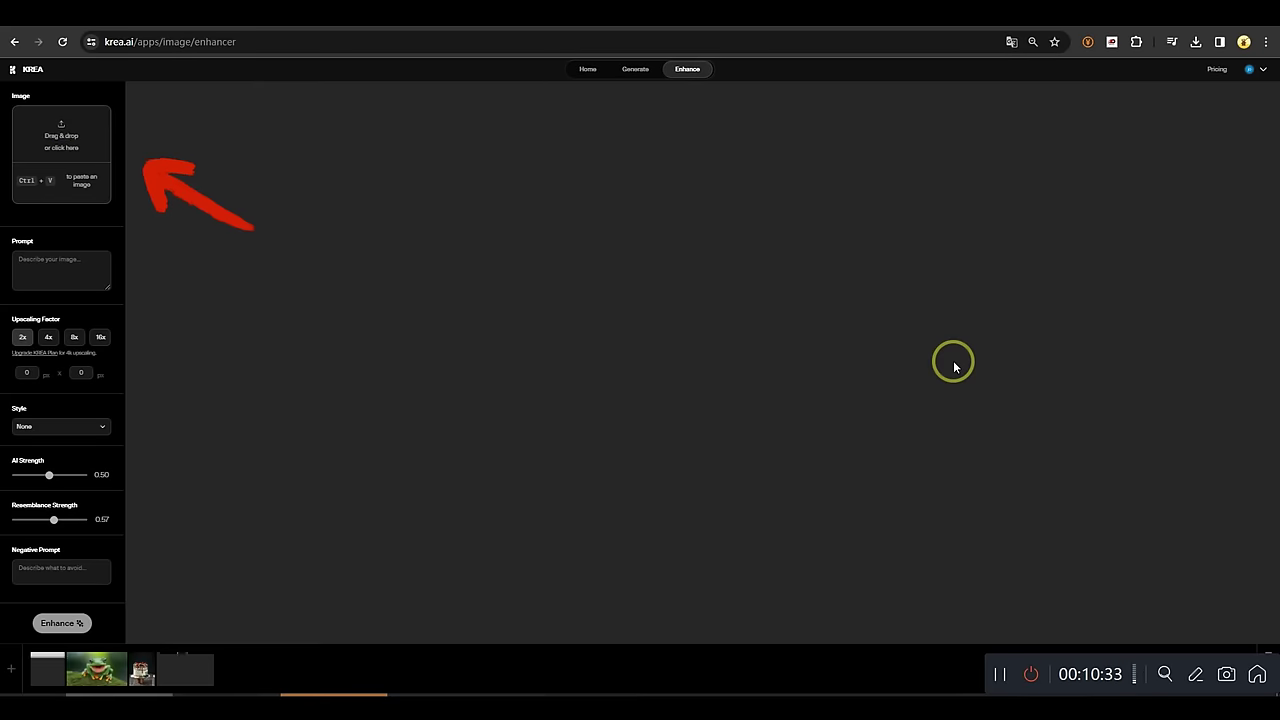
Upload the bedroom screenshot to Krea's image enhancer, select its generated prompt and translate it in Google Translate.
{"action": "left_click", "coordinate": [57, 120]}
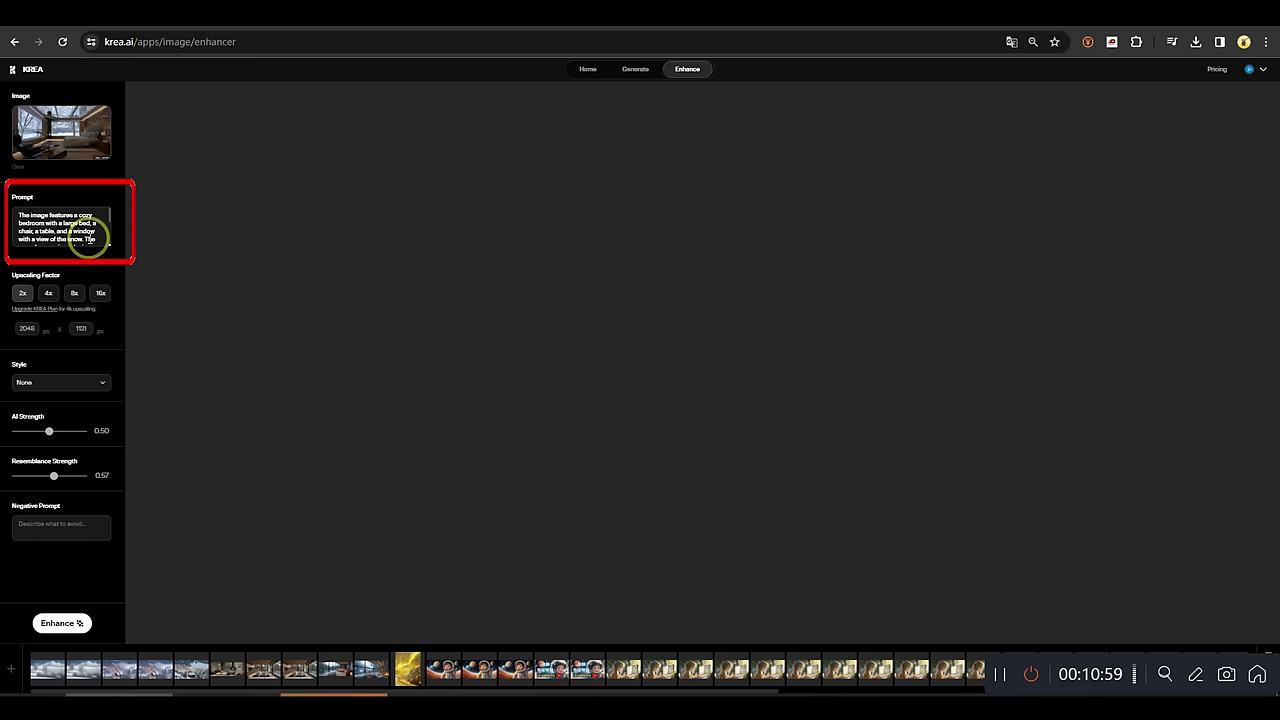
{"action": "scroll", "coordinate": [92, 234], "scroll_direction": "down", "scroll_amount": 3}
{"action": "left_click_drag", "start_coordinate": [80, 236], "coordinate": [26, 163]}
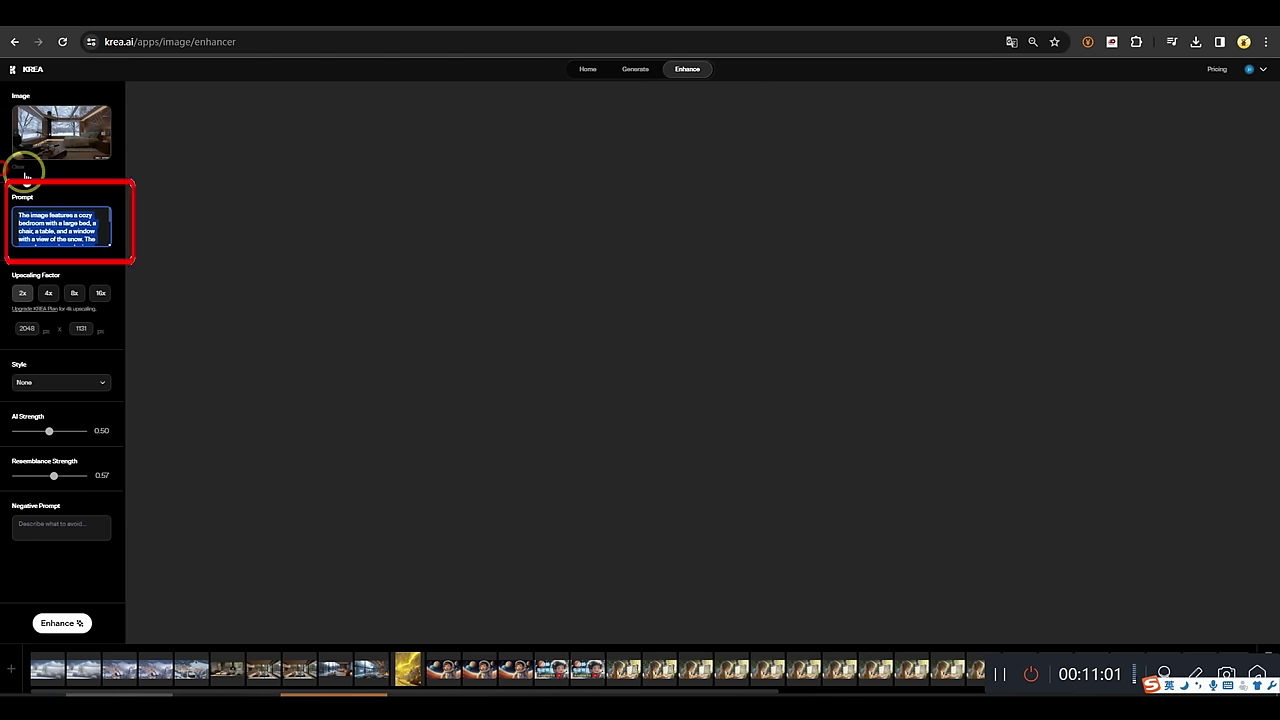
{"action": "left_click", "coordinate": [1011, 41]}
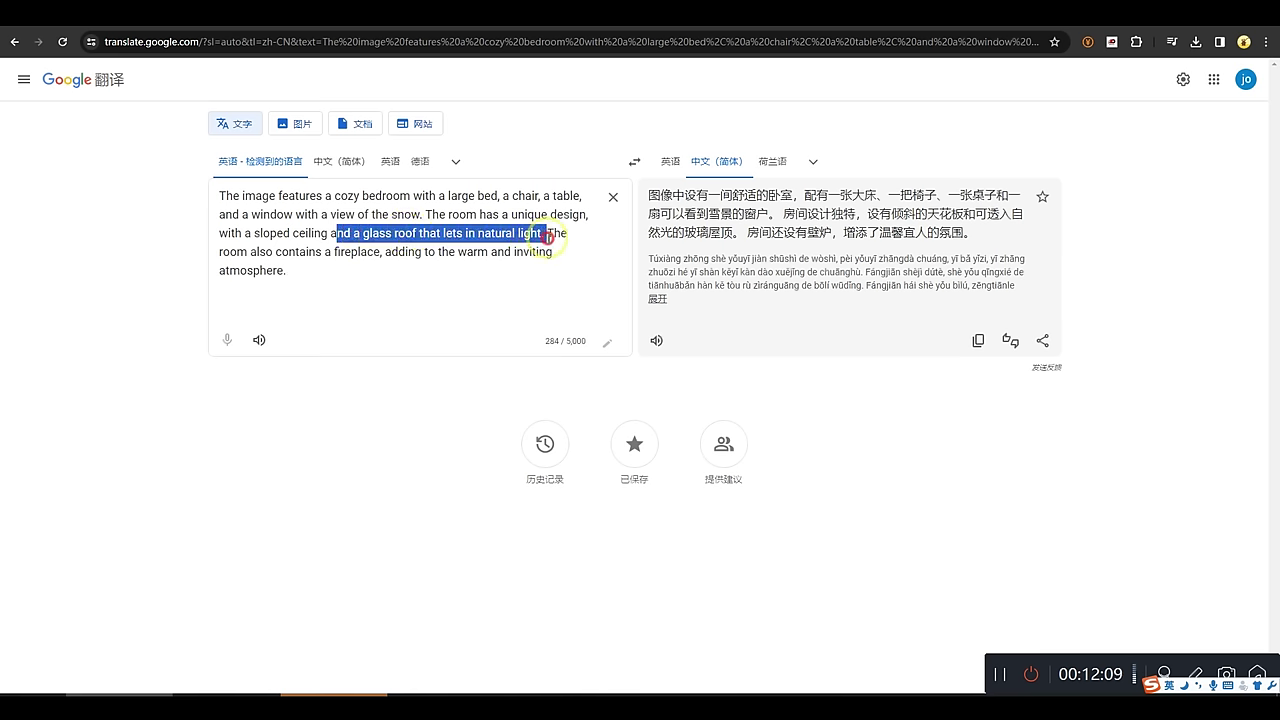
Replace "and a glass roof that lets in natural light." with a comma in the source text, and select the opening "The image features".
{"action": "key", "text": "BackSpace"}
{"action": "type", "text": ","}
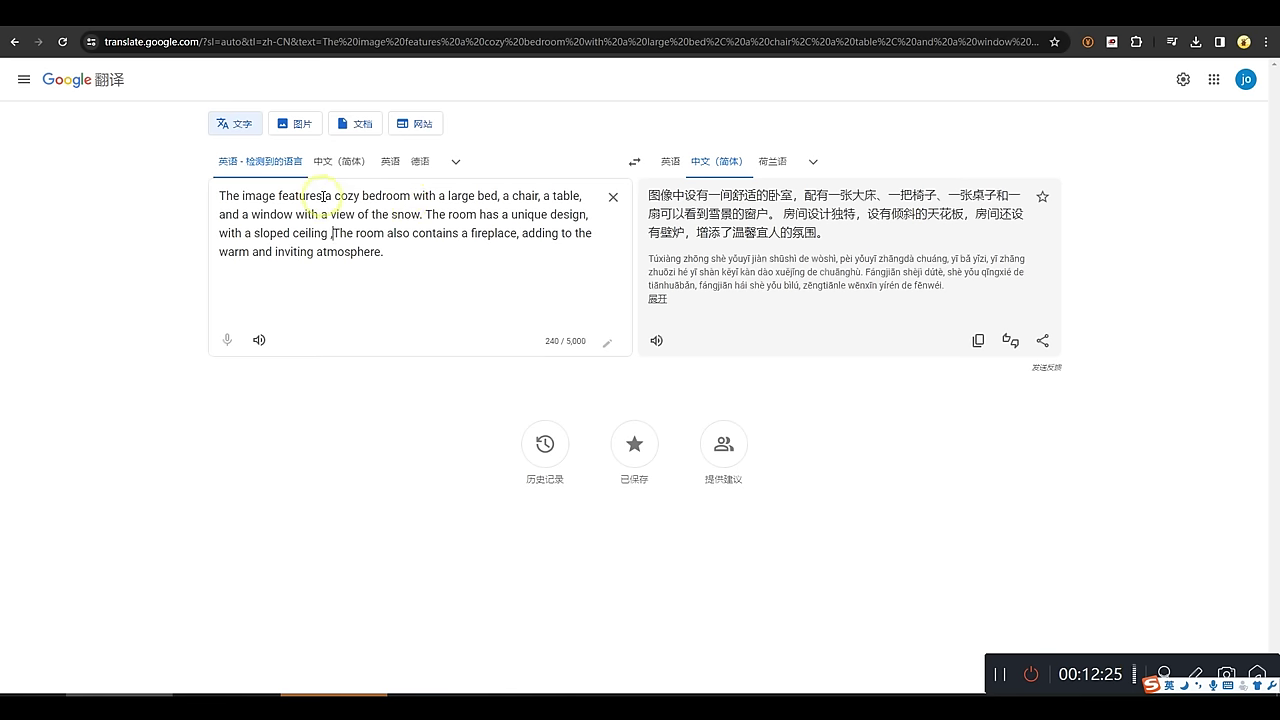
{"action": "left_click_drag", "start_coordinate": [324, 196], "coordinate": [262, 196]}
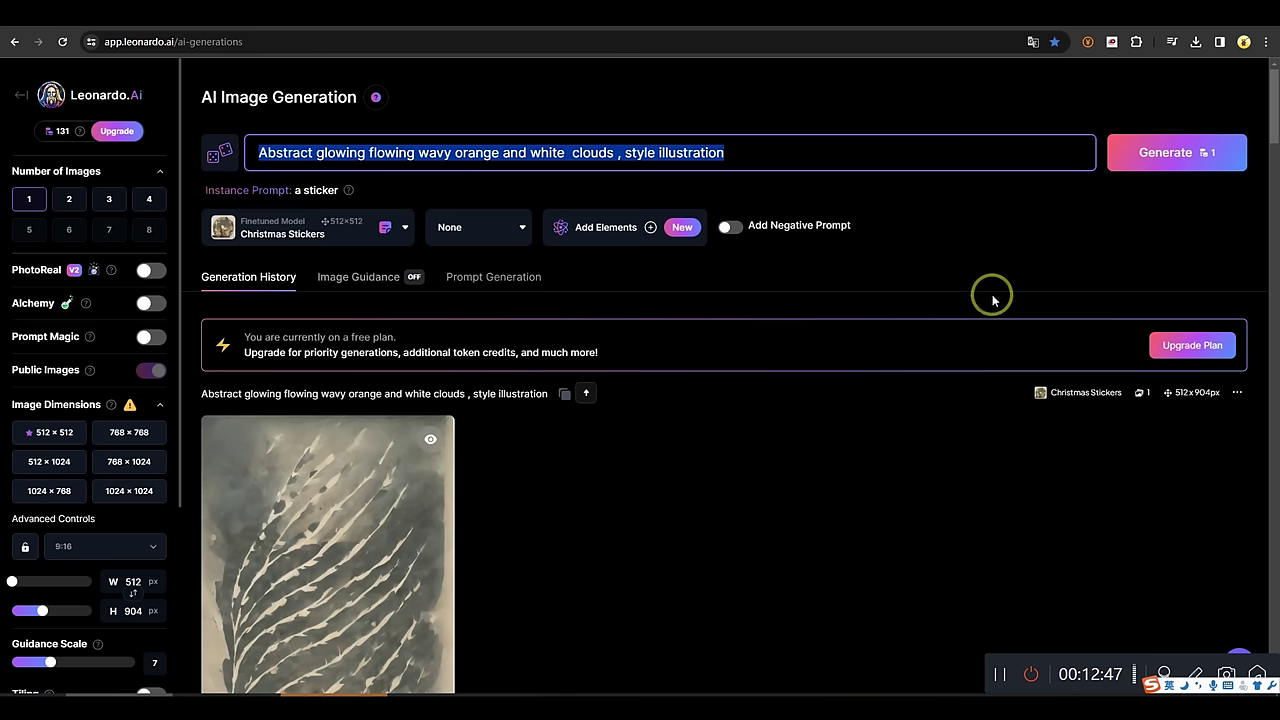
Replace the Leonardo.Ai prompt with the trimmed cozy bedroom description and set the aspect ratio to 16:9.
{"action": "key", "text": "ctrl+v"}
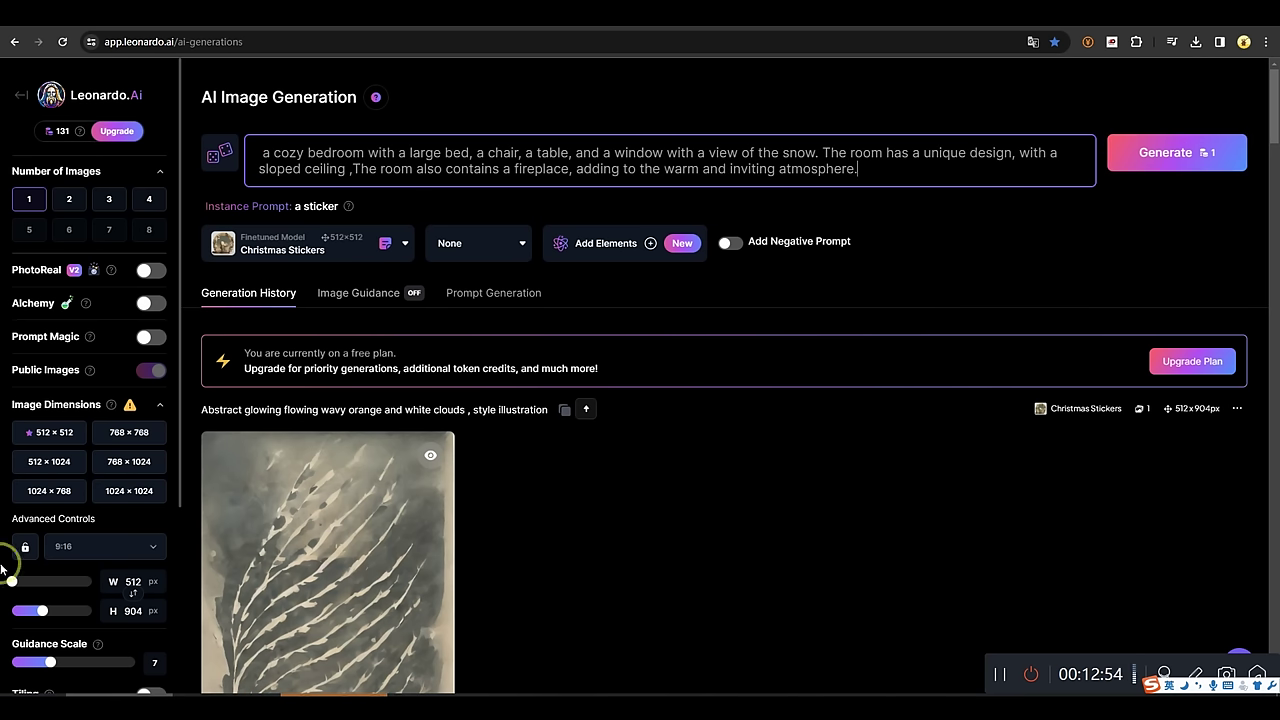
{"action": "left_click", "coordinate": [152, 546]}
{"action": "left_click", "coordinate": [94, 656]}
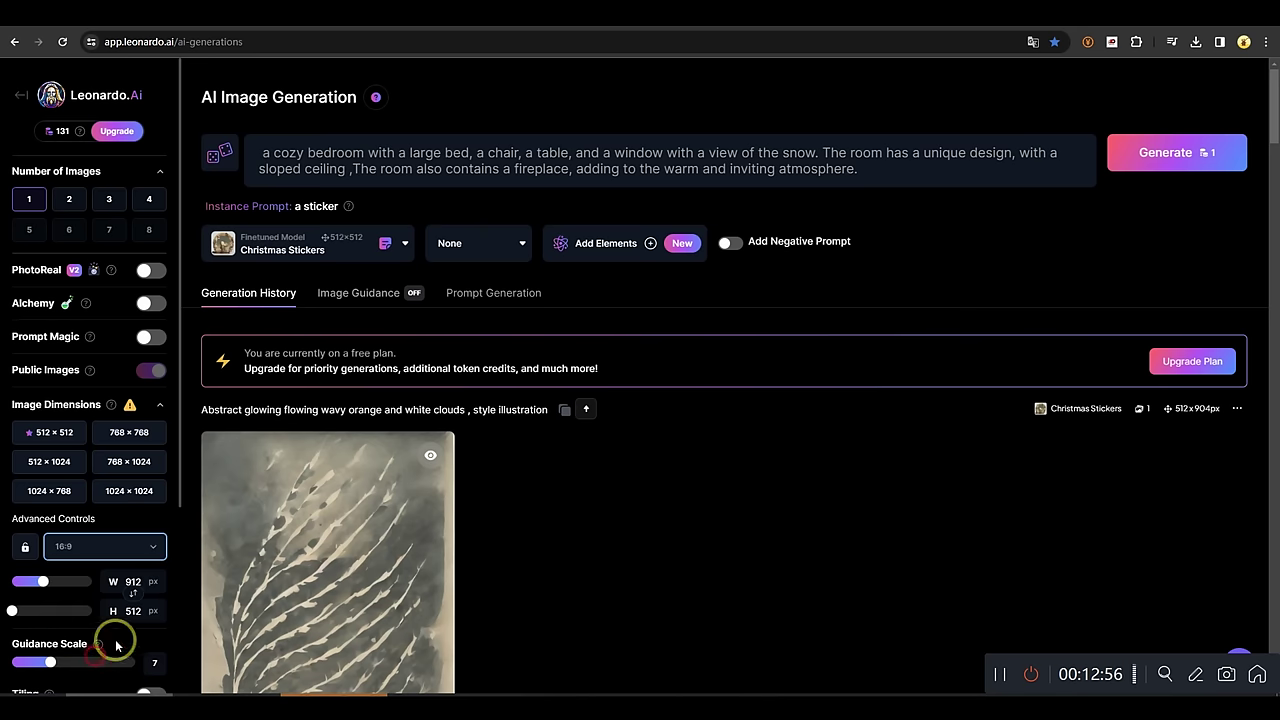
Generate the cozy bedroom image with the Leonardo Kino XL model and inspect the result enlarged.
{"action": "left_click", "coordinate": [386, 243]}
{"action": "left_click", "coordinate": [334, 305]}
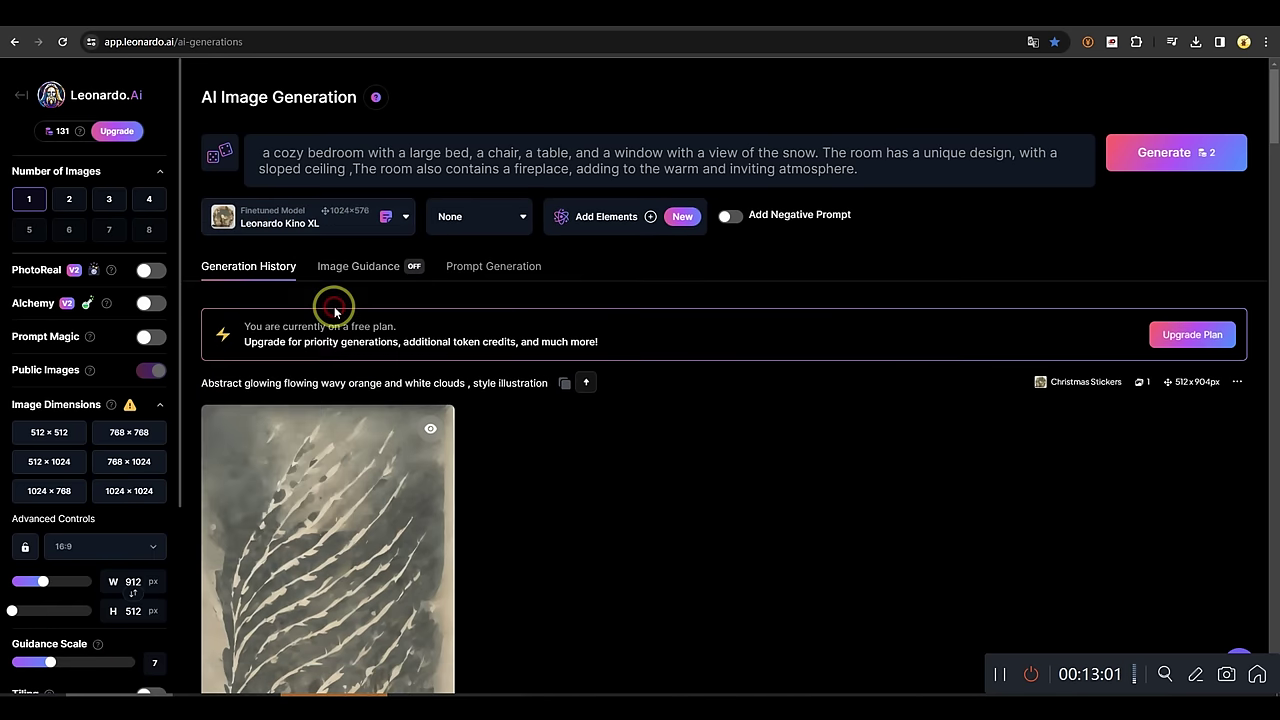
{"action": "left_click", "coordinate": [1174, 152]}
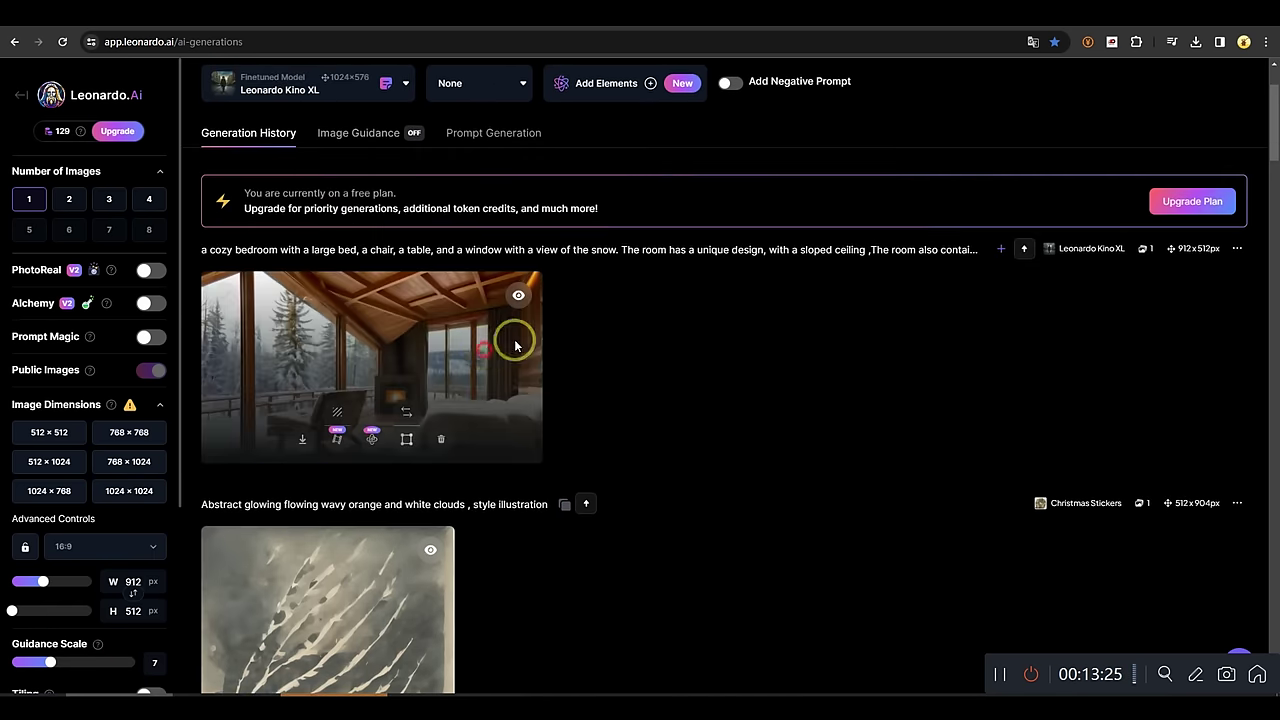
{"action": "left_click", "coordinate": [514, 340]}
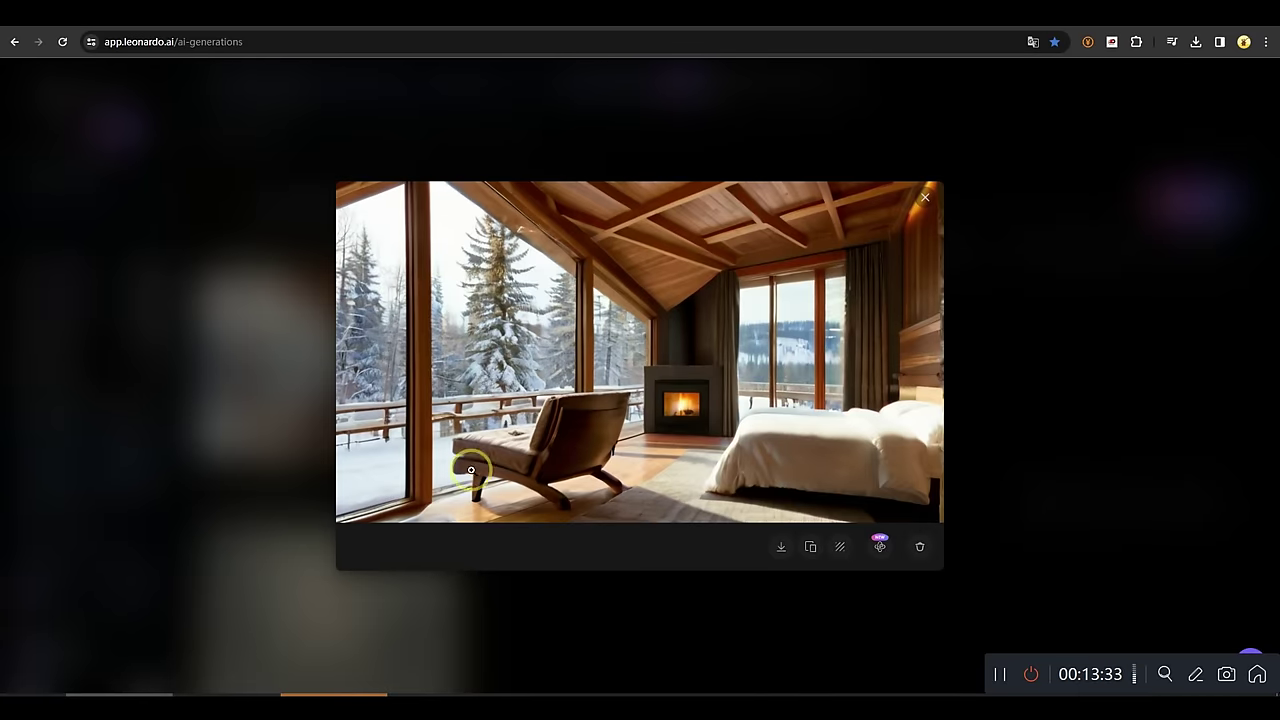
{"action": "left_click", "coordinate": [925, 197]}
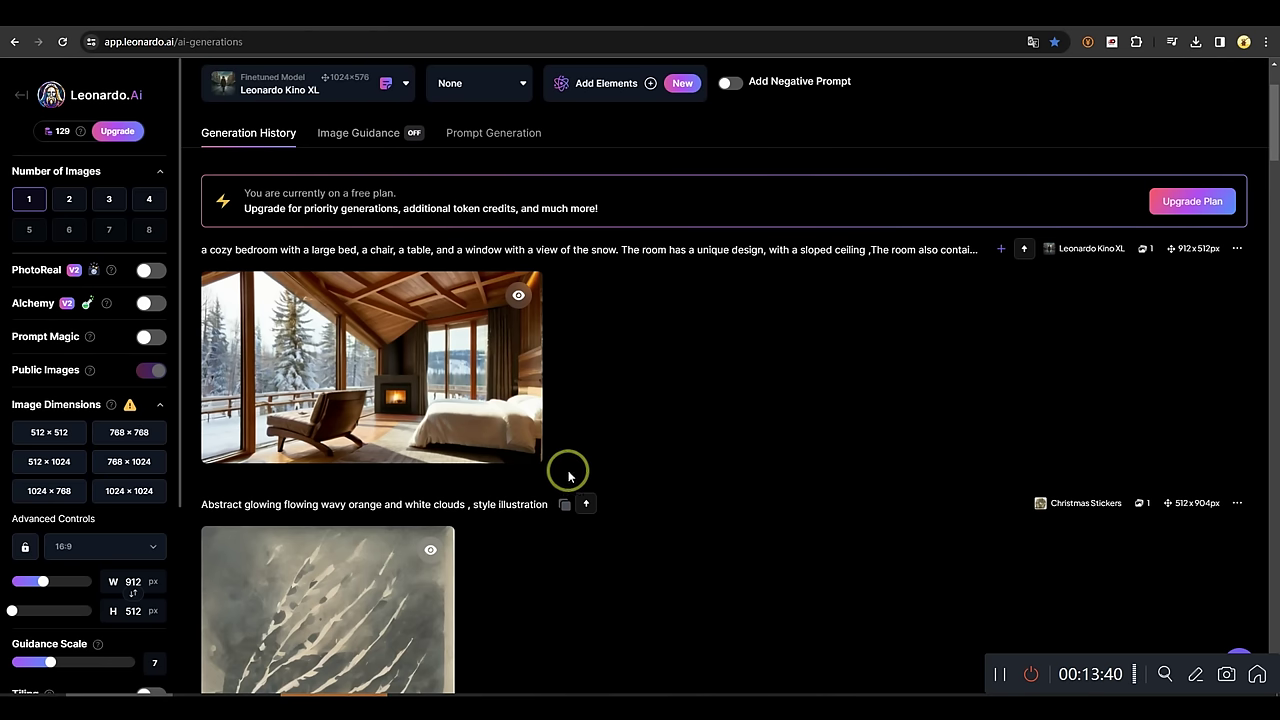
Enable Image to Image guidance with Leonardo Diffusion XL, using the uploaded snowy-window bedroom screenshot as the source image.
{"action": "left_click", "coordinate": [349, 138]}
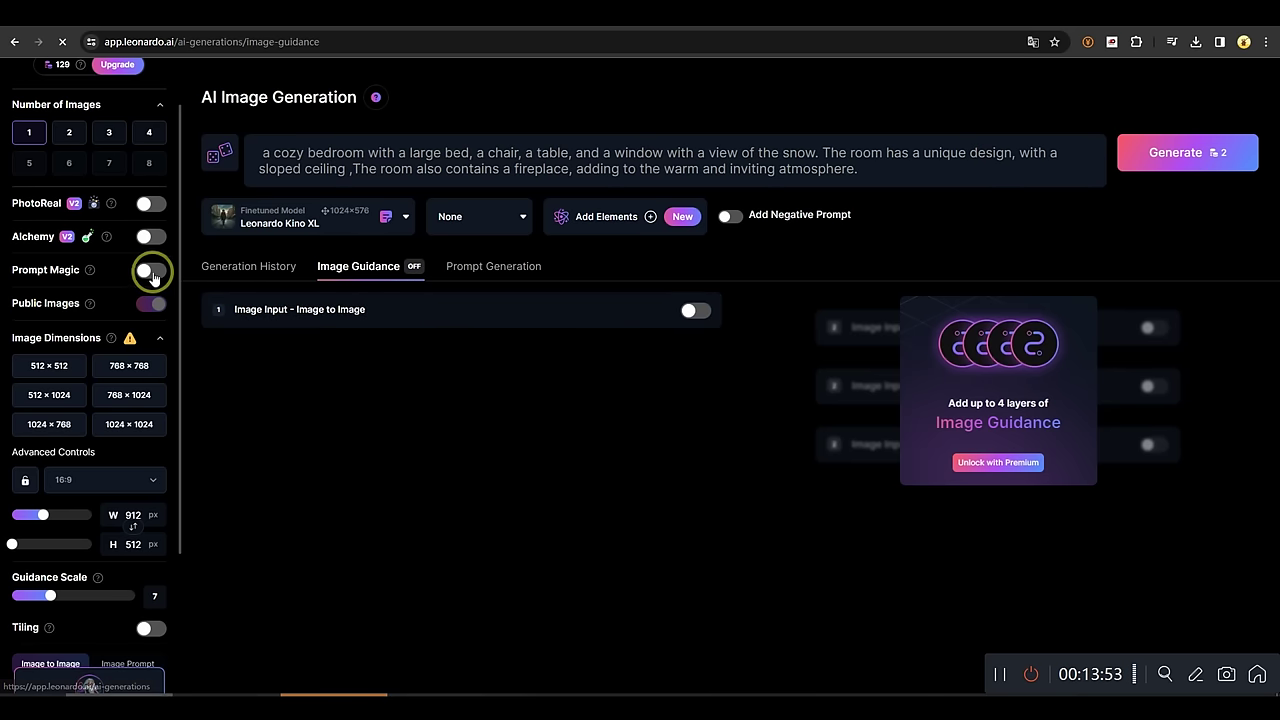
{"action": "left_click", "coordinate": [149, 271]}
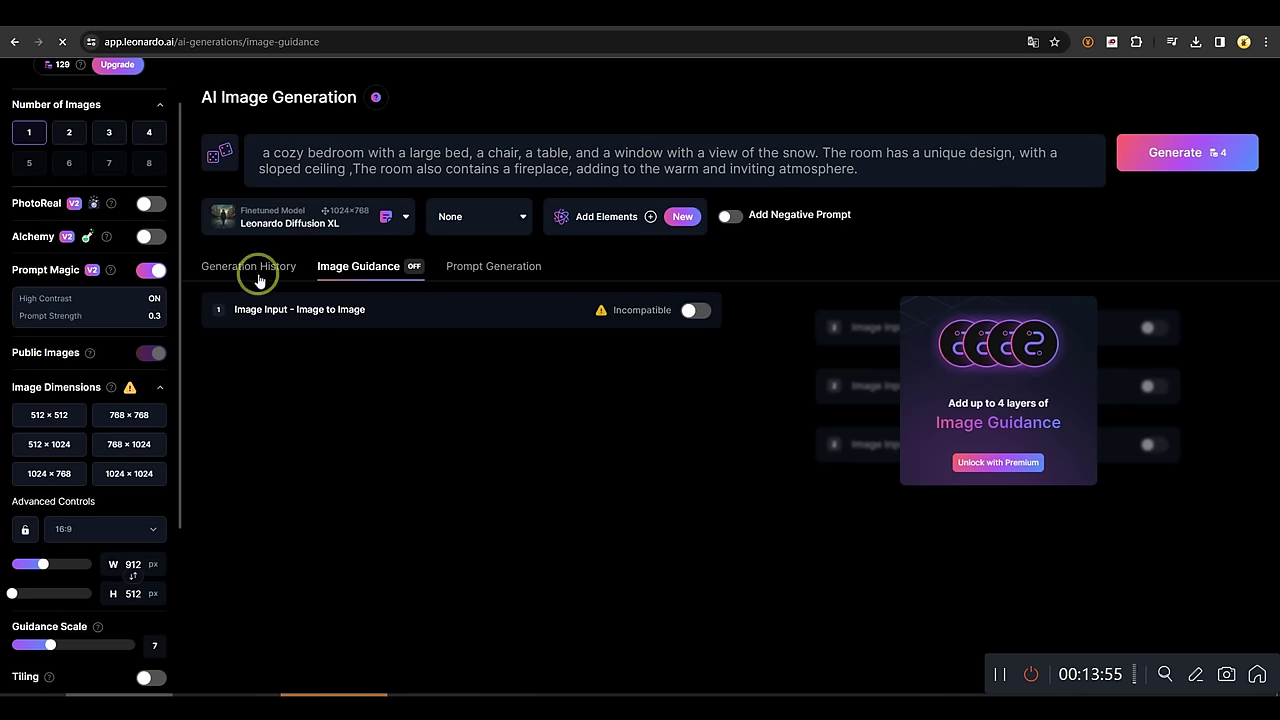
{"action": "left_click", "coordinate": [692, 312]}
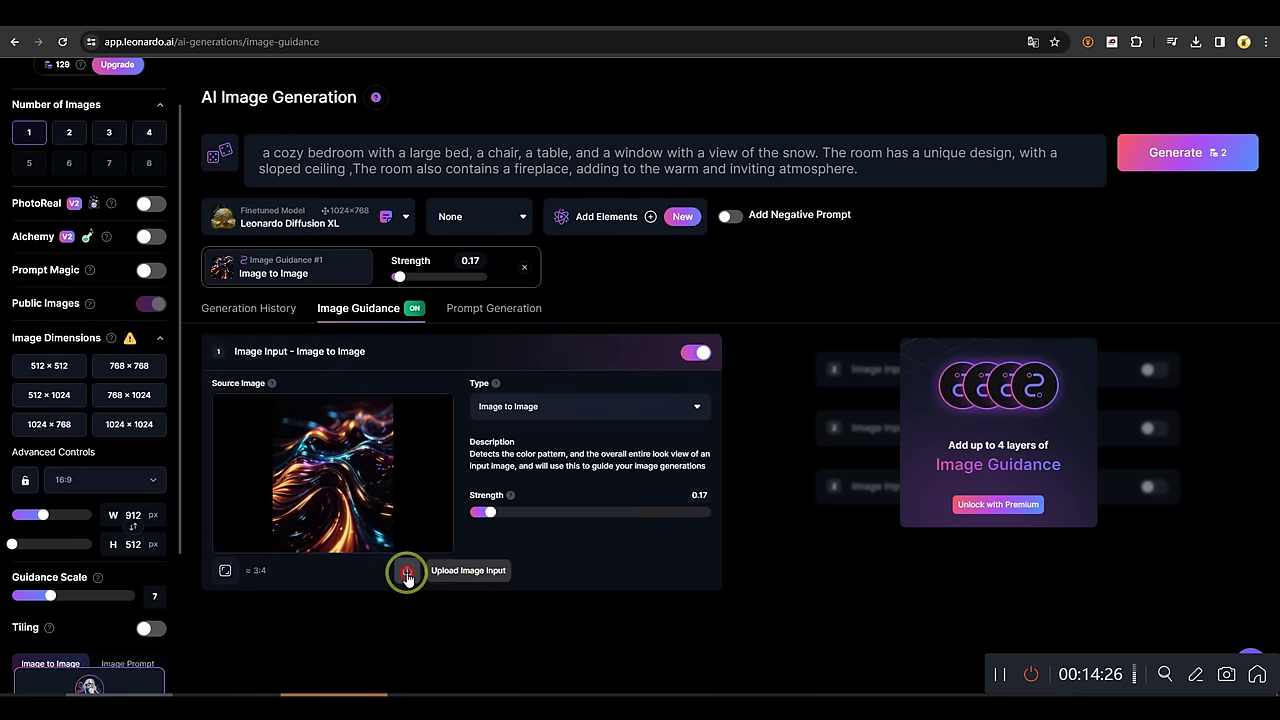
{"action": "left_click", "coordinate": [407, 575]}
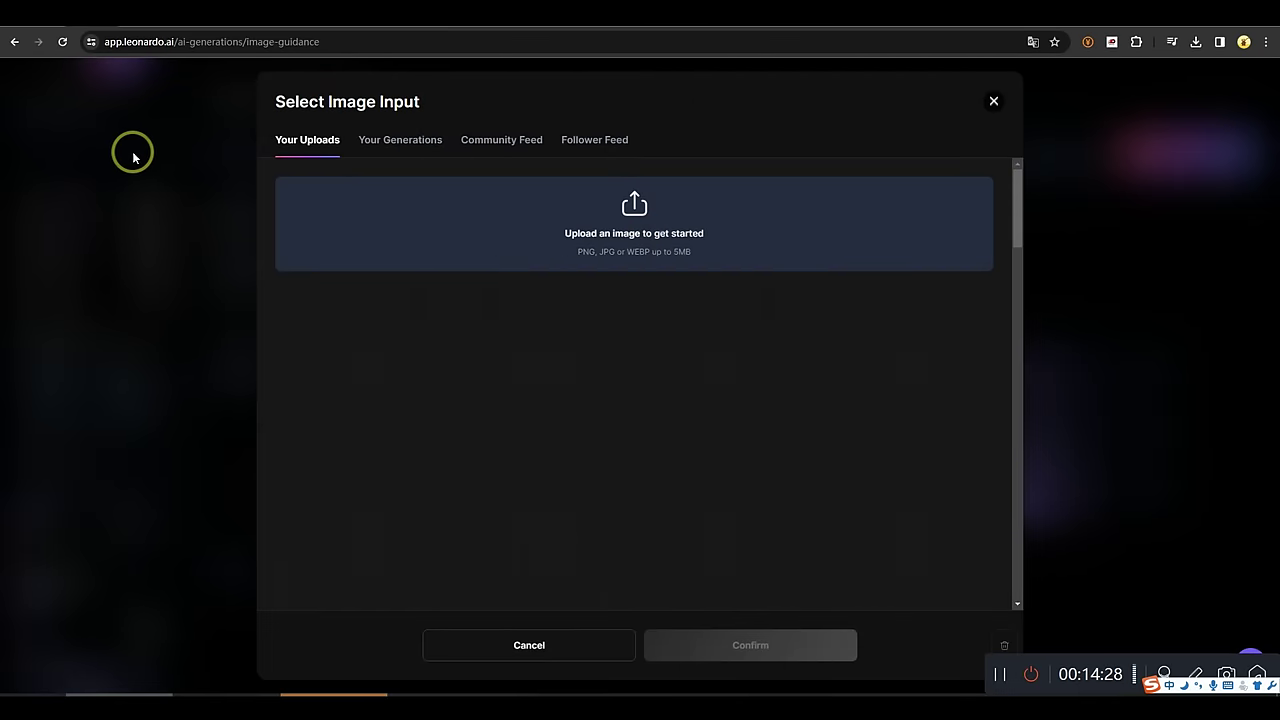
{"action": "left_click", "coordinate": [285, 180]}
{"action": "left_click", "coordinate": [152, 140]}
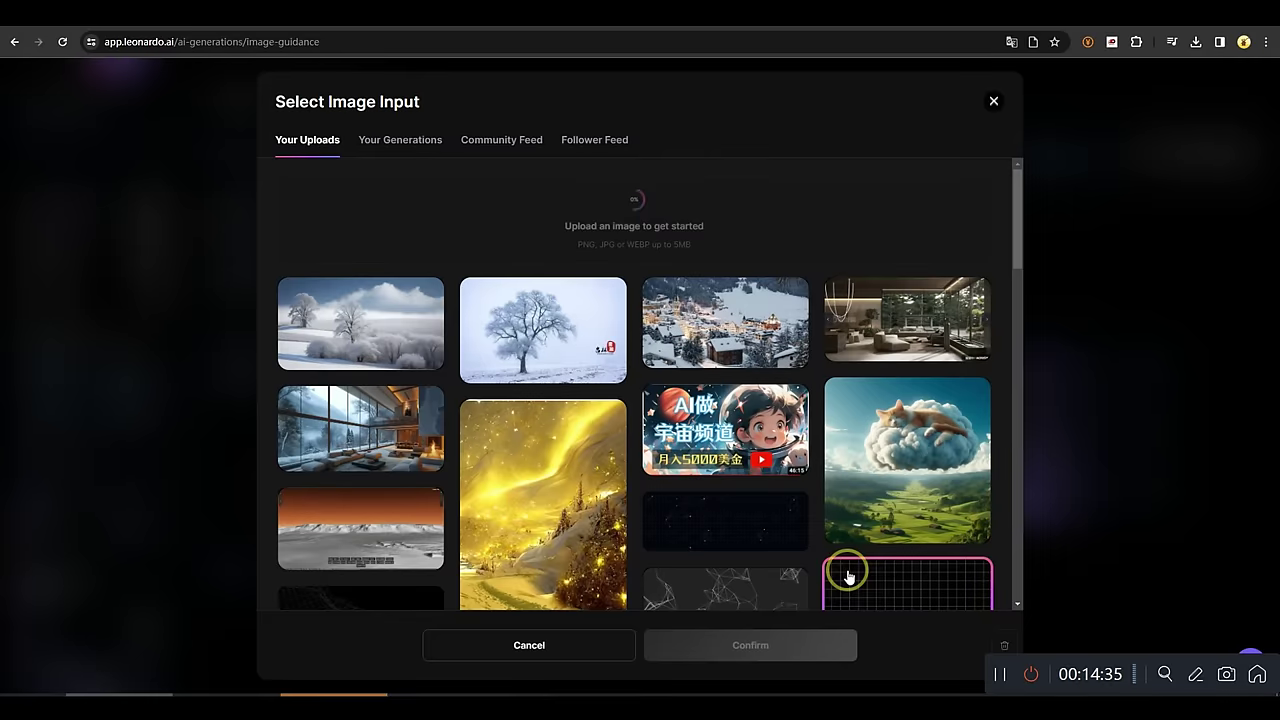
{"action": "left_click", "coordinate": [428, 412]}
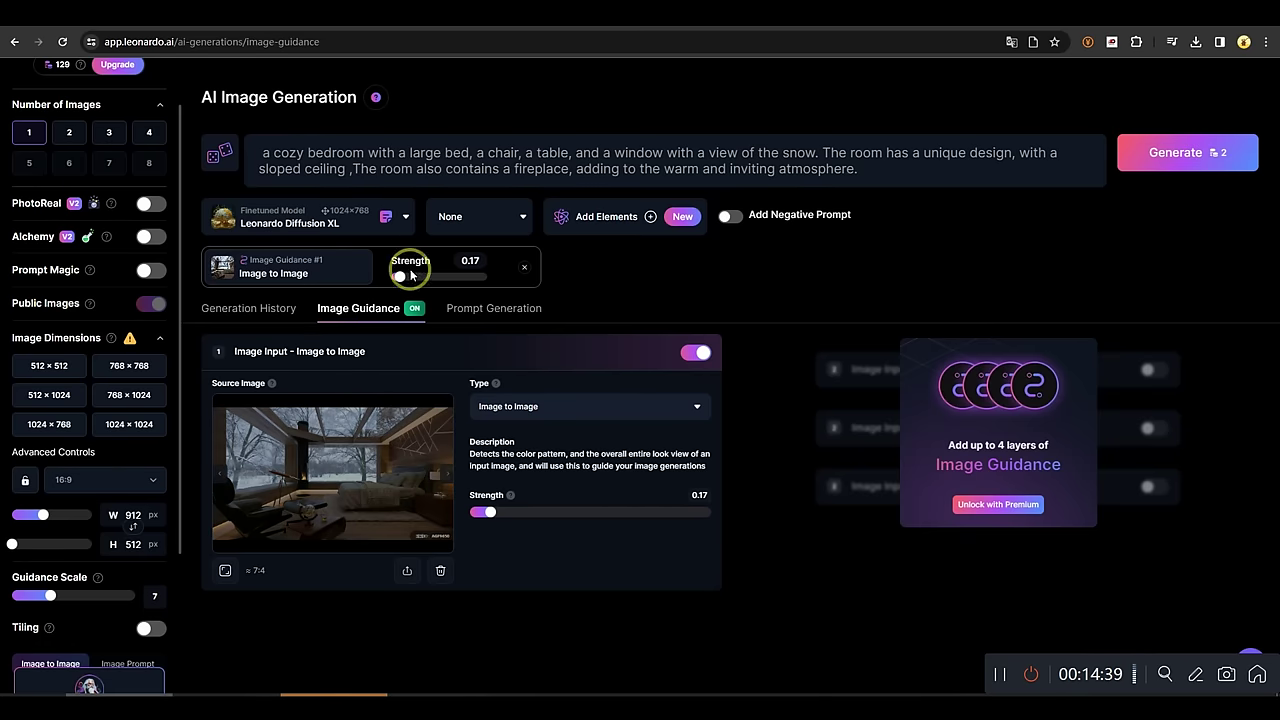
Generate the room at guidance strength 0.16 without the sloped-ceiling wording, and download the image with the rounded window and fireplace.
{"action": "left_click", "coordinate": [399, 277]}
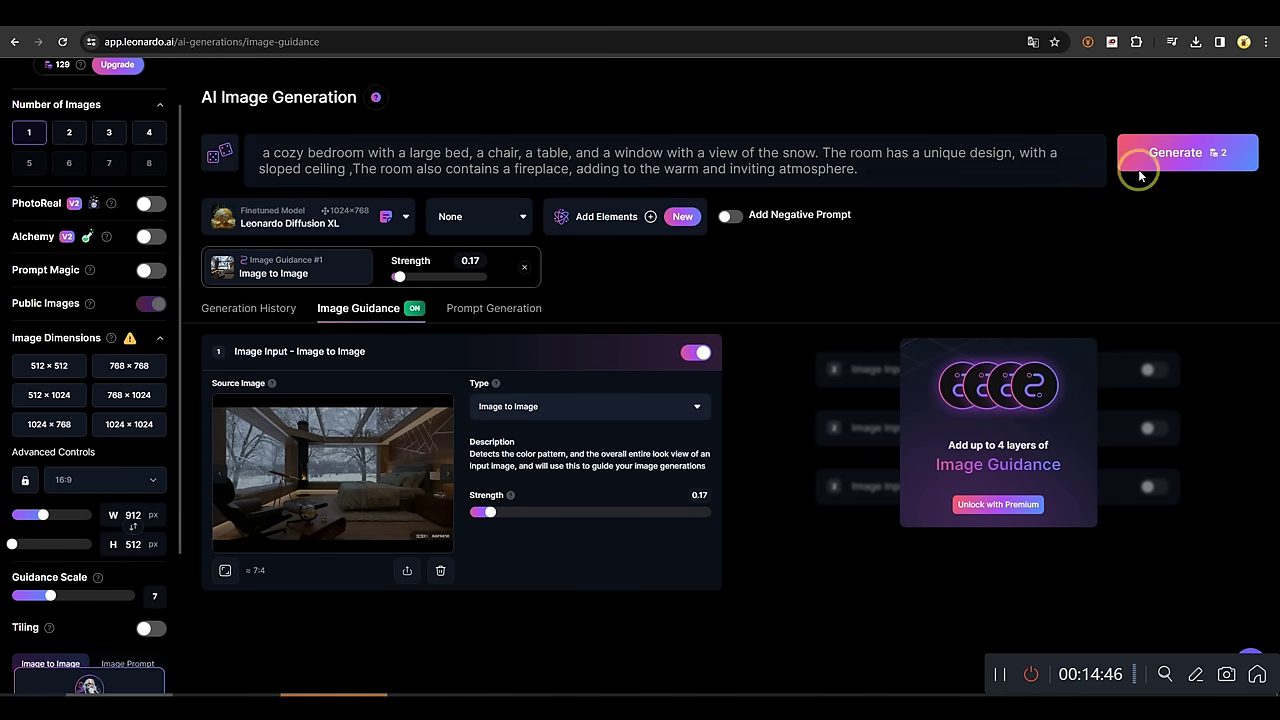
{"action": "left_click", "coordinate": [1180, 162]}
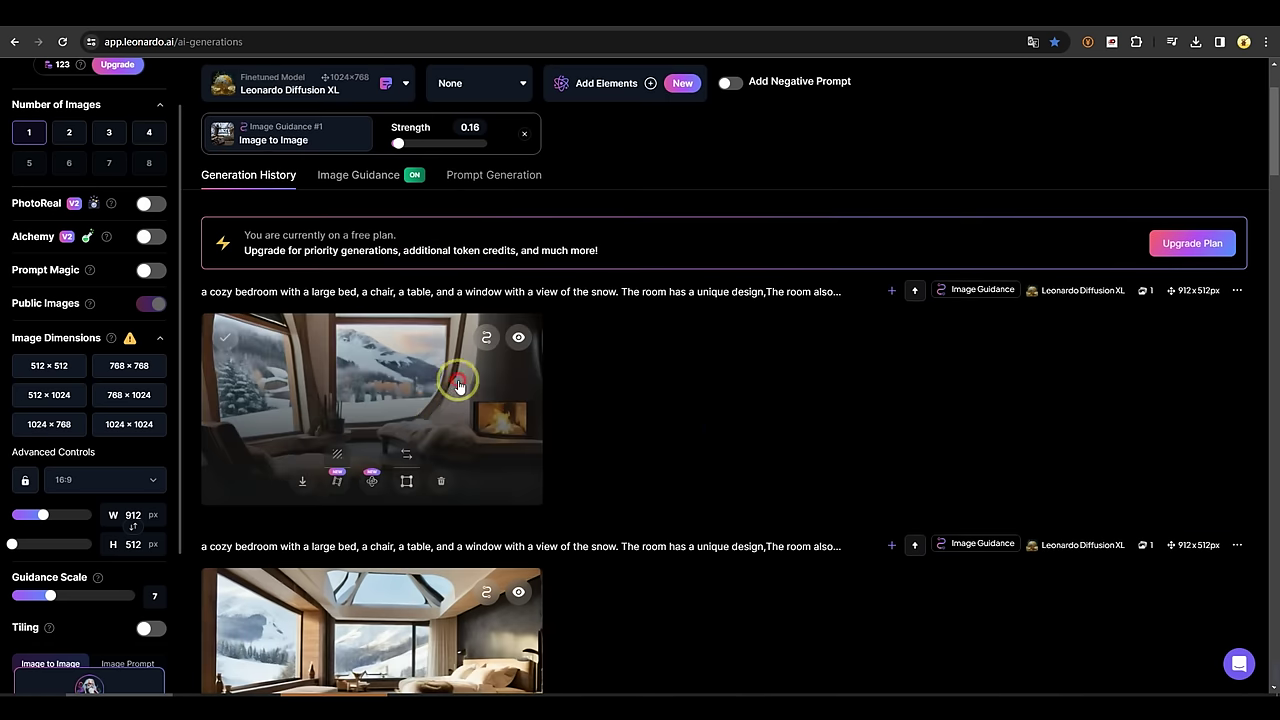
{"action": "left_click", "coordinate": [459, 386]}
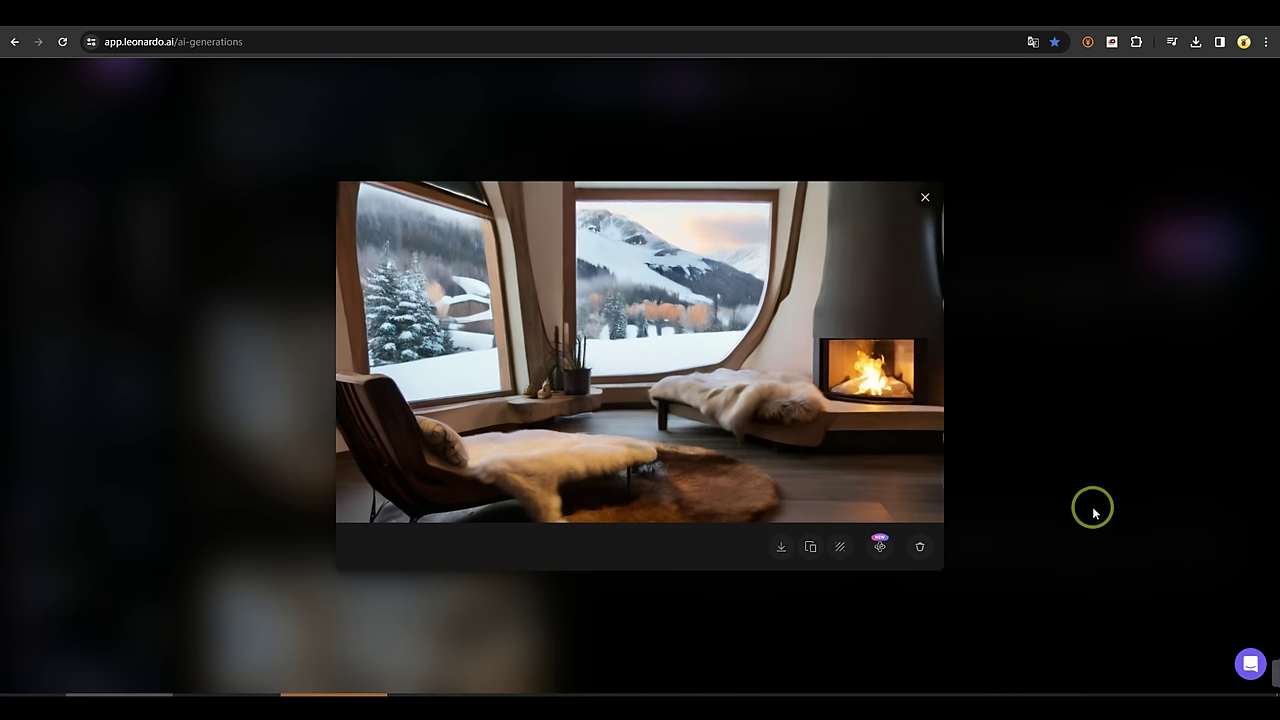
{"action": "left_click", "coordinate": [781, 546]}
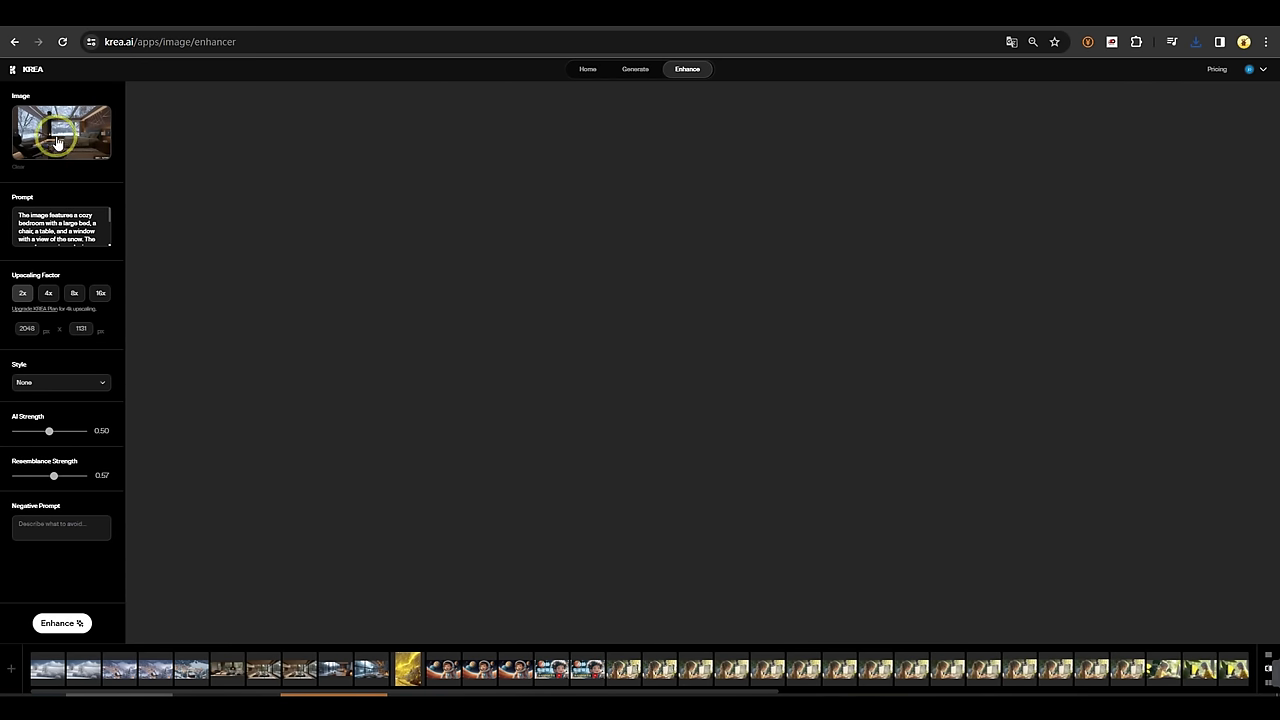
Upload the downloaded fireplace room to Krea's image enhancer and enhance it with the Digital art style and AI strength 0.79.
{"action": "left_click", "coordinate": [57, 143]}
{"action": "left_click", "coordinate": [153, 140]}
{"action": "left_click", "coordinate": [533, 516]}
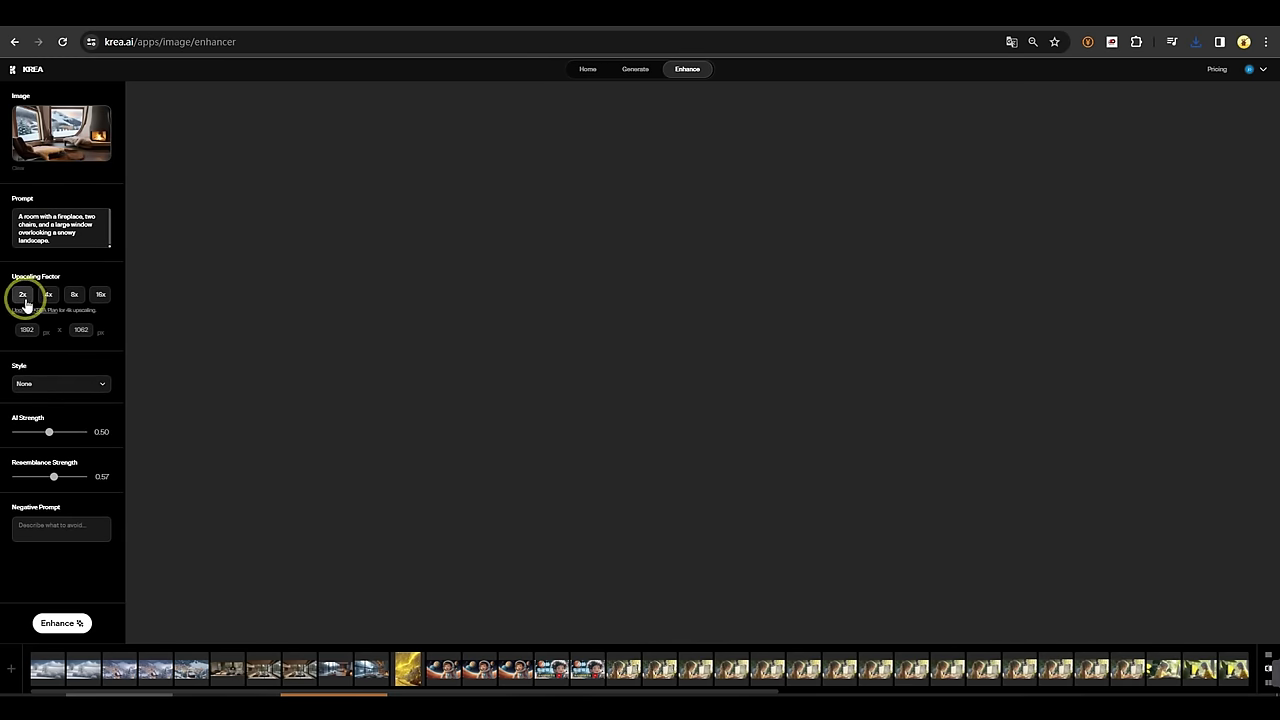
{"action": "left_click", "coordinate": [70, 384]}
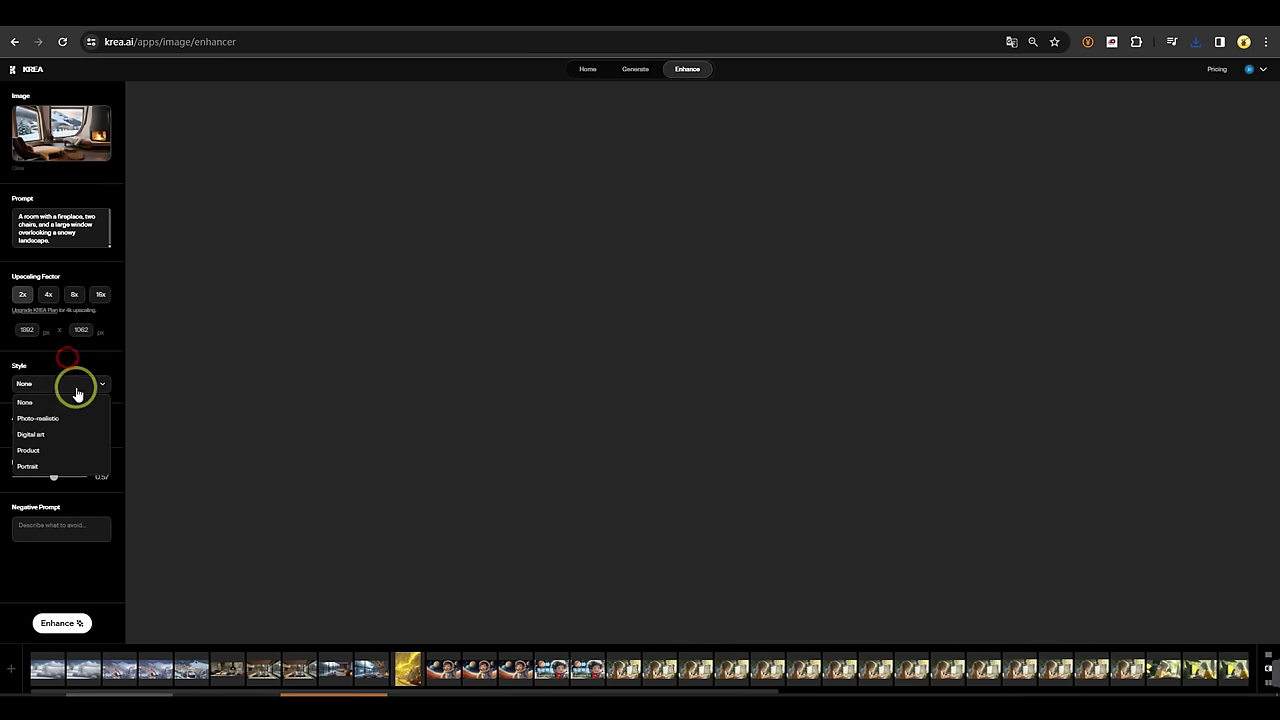
{"action": "left_click", "coordinate": [61, 436]}
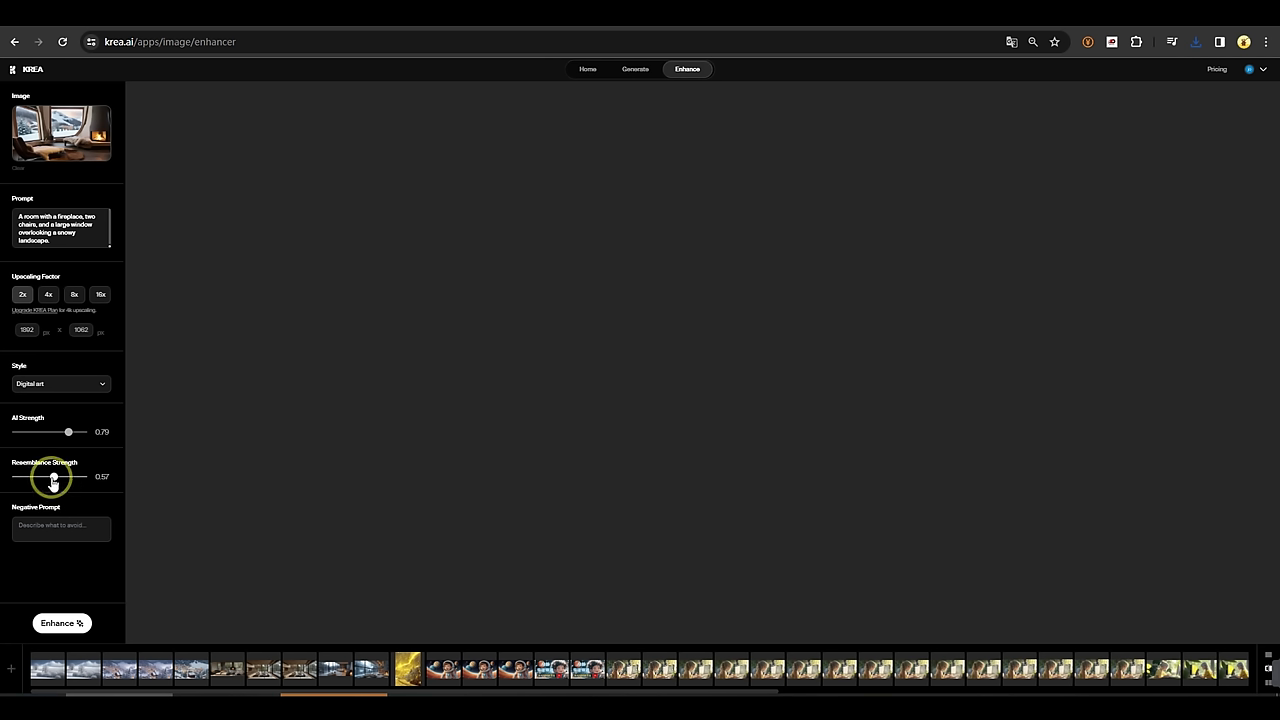
{"action": "left_click", "coordinate": [62, 621]}
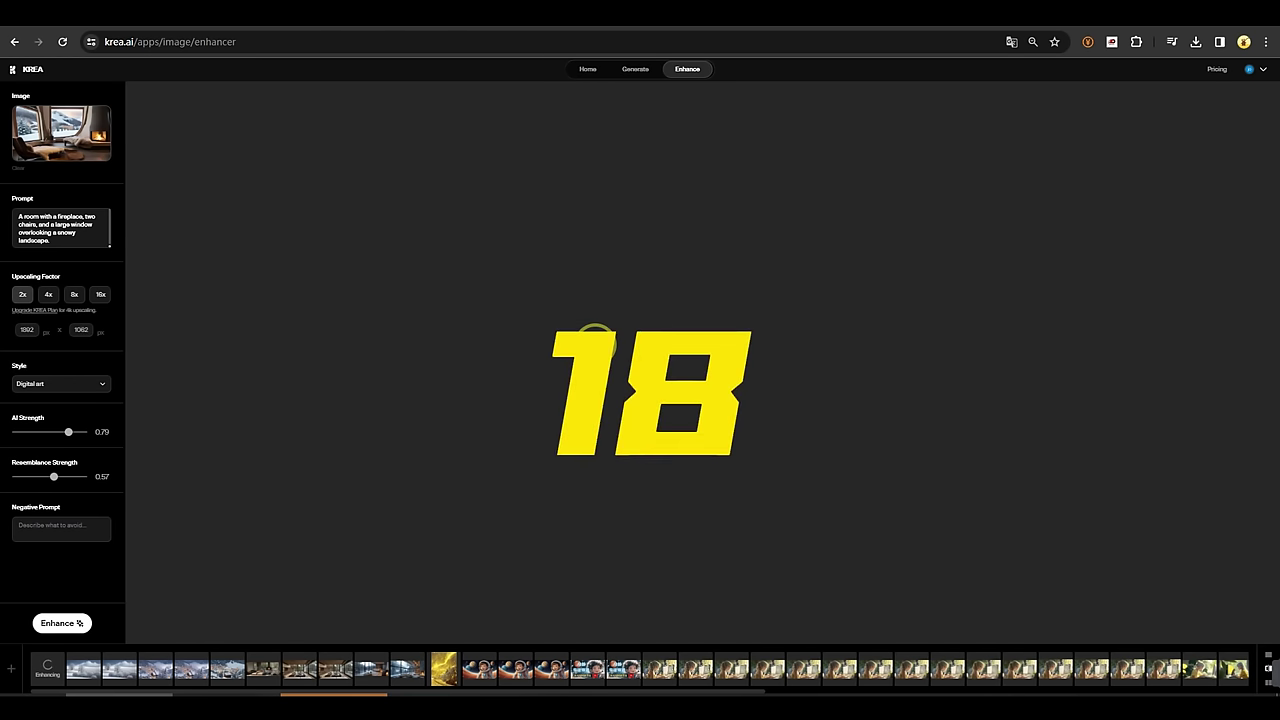
Open the enhanced room image, compare it with the original and download it.
{"action": "left_click", "coordinate": [46, 668]}
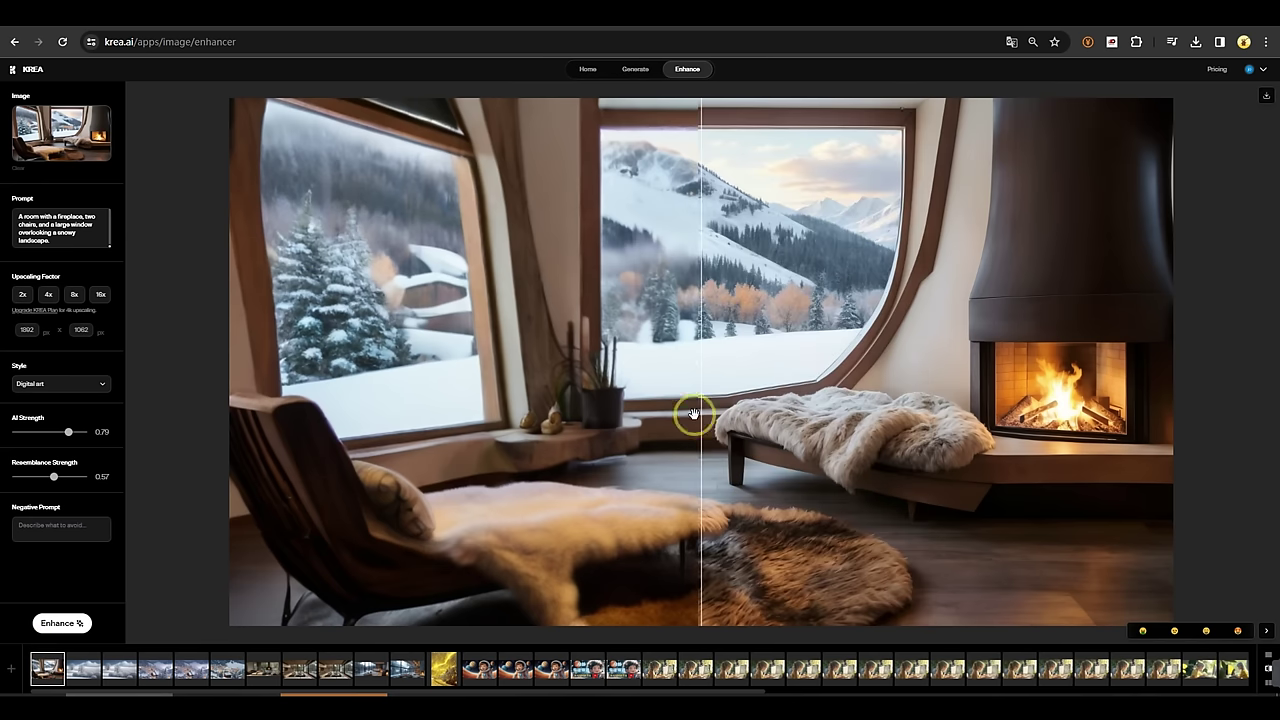
{"action": "left_click_drag", "start_coordinate": [693, 414], "coordinate": [101, 337]}
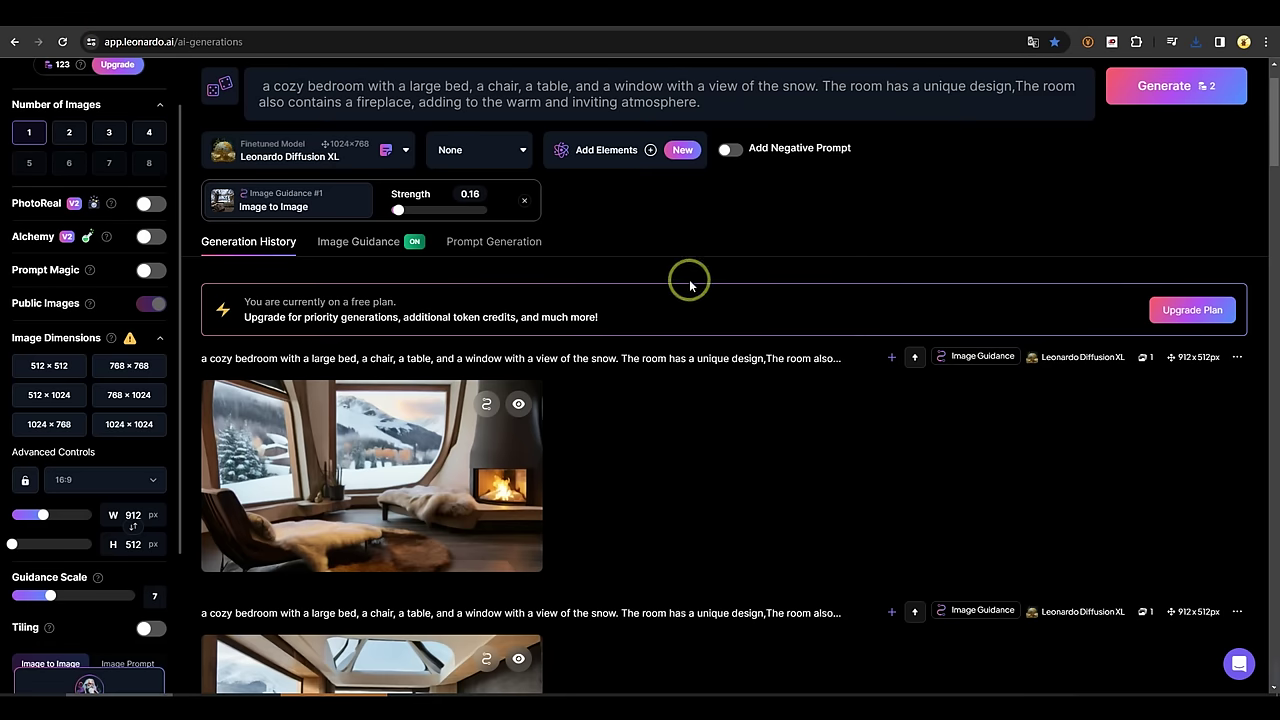
{"action": "scroll", "coordinate": [689, 277], "scroll_direction": "up", "scroll_amount": 1}
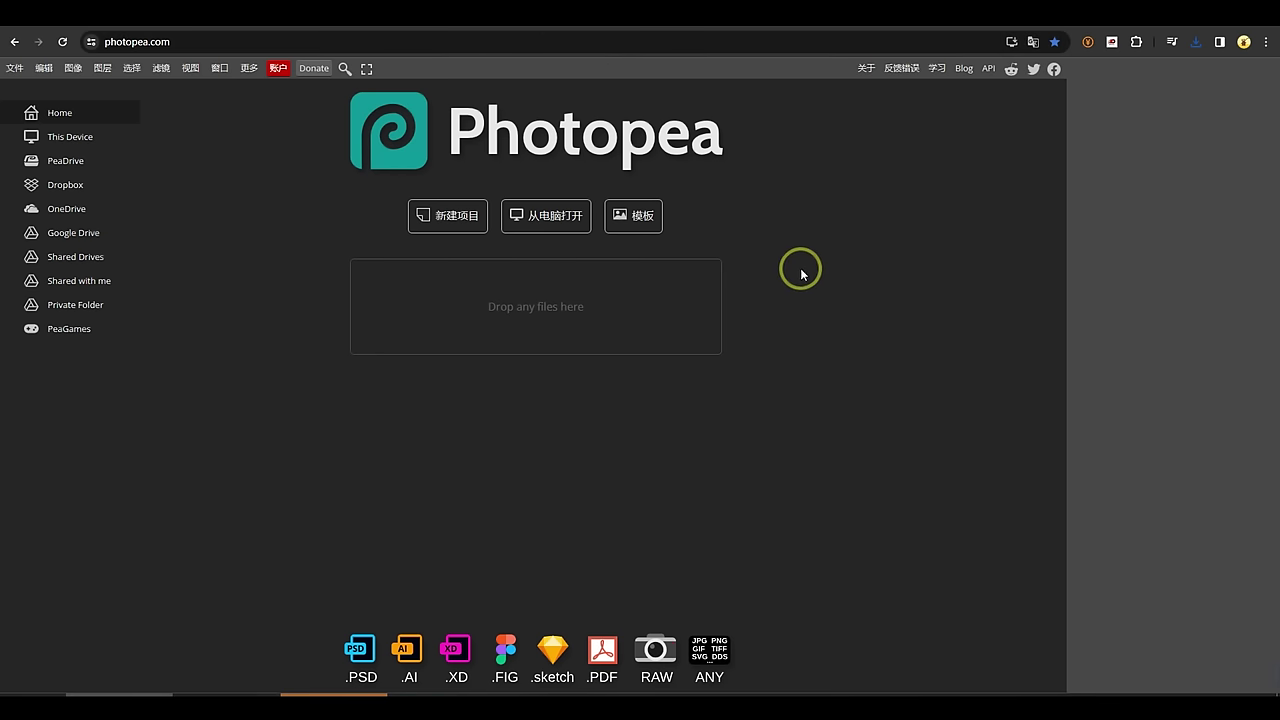
Switch to Photopea and open enhanced-image (81).png from the 下载 folder.
{"action": "left_click", "coordinate": [543, 214]}
{"action": "left_click", "coordinate": [153, 135]}
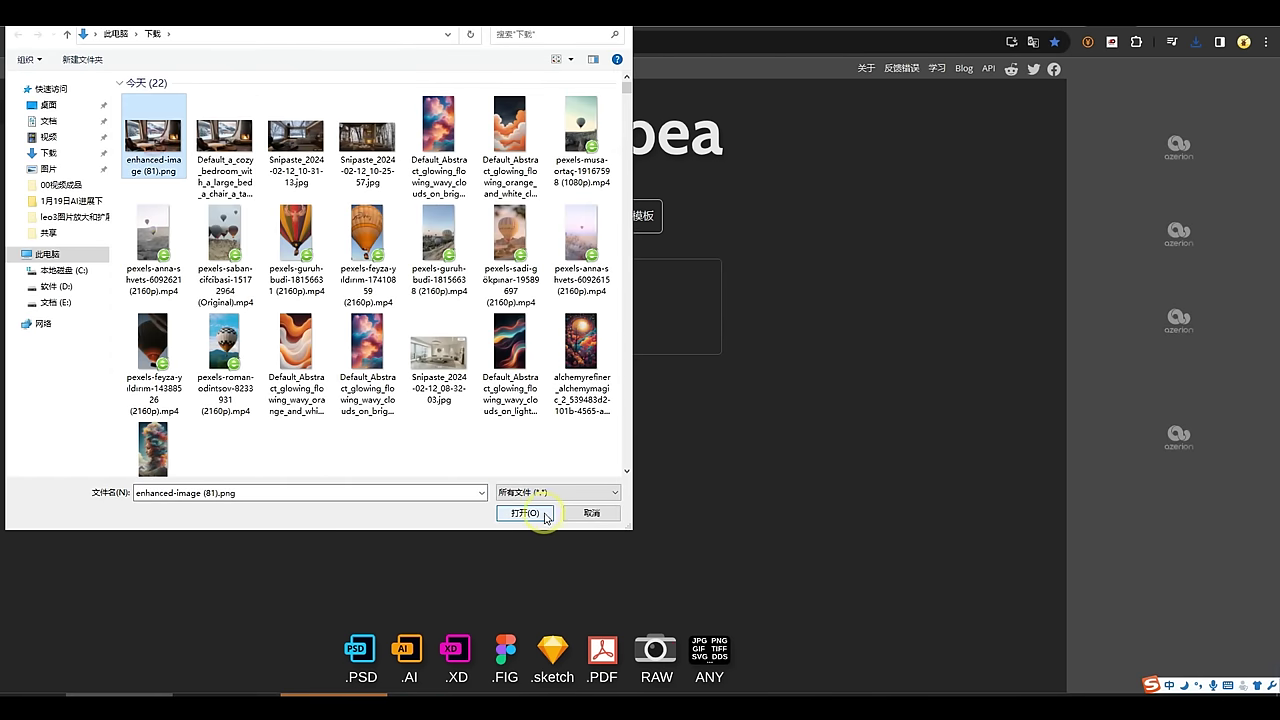
{"action": "left_click", "coordinate": [535, 514]}
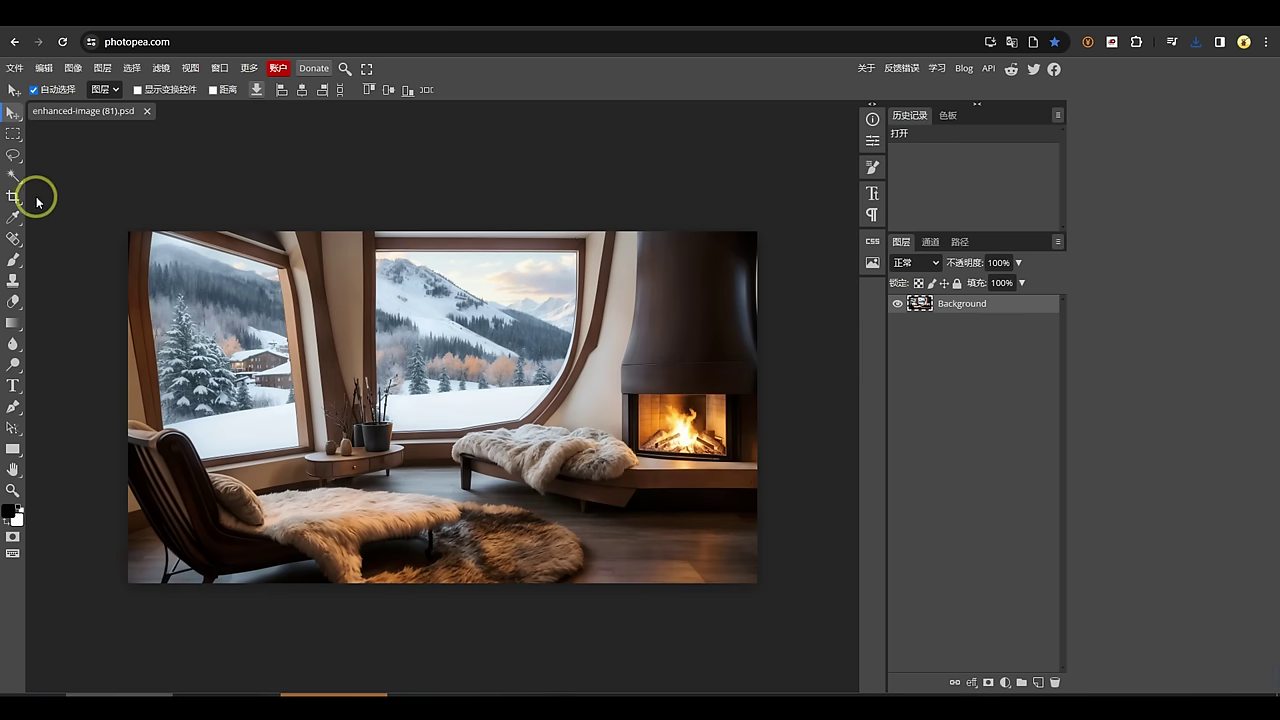
Outline the scenery in the large window beside the fireplace with the Polygonal Lasso and clear it to transparency.
{"action": "left_click", "coordinate": [13, 155]}
{"action": "left_click", "coordinate": [92, 179]}
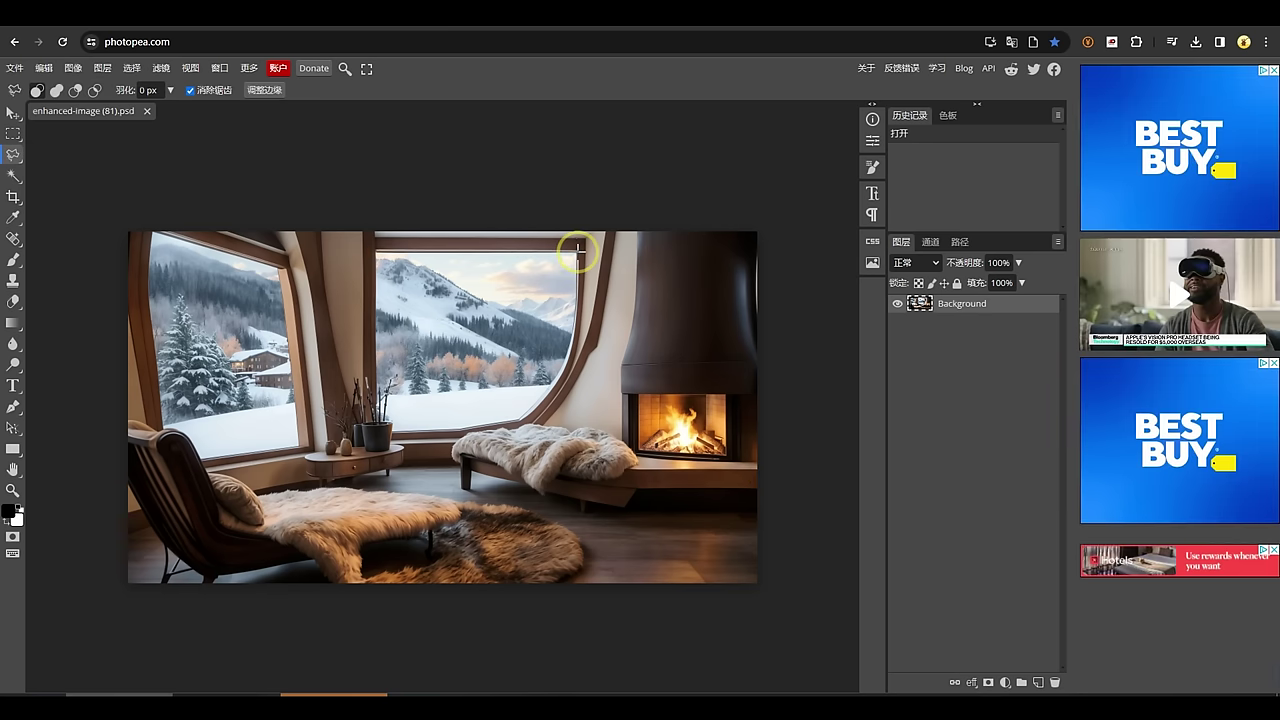
{"action": "scroll", "coordinate": [572, 372], "scroll_direction": "up", "scroll_amount": 3}
{"action": "scroll", "coordinate": [576, 387], "scroll_direction": "up", "scroll_amount": 2}
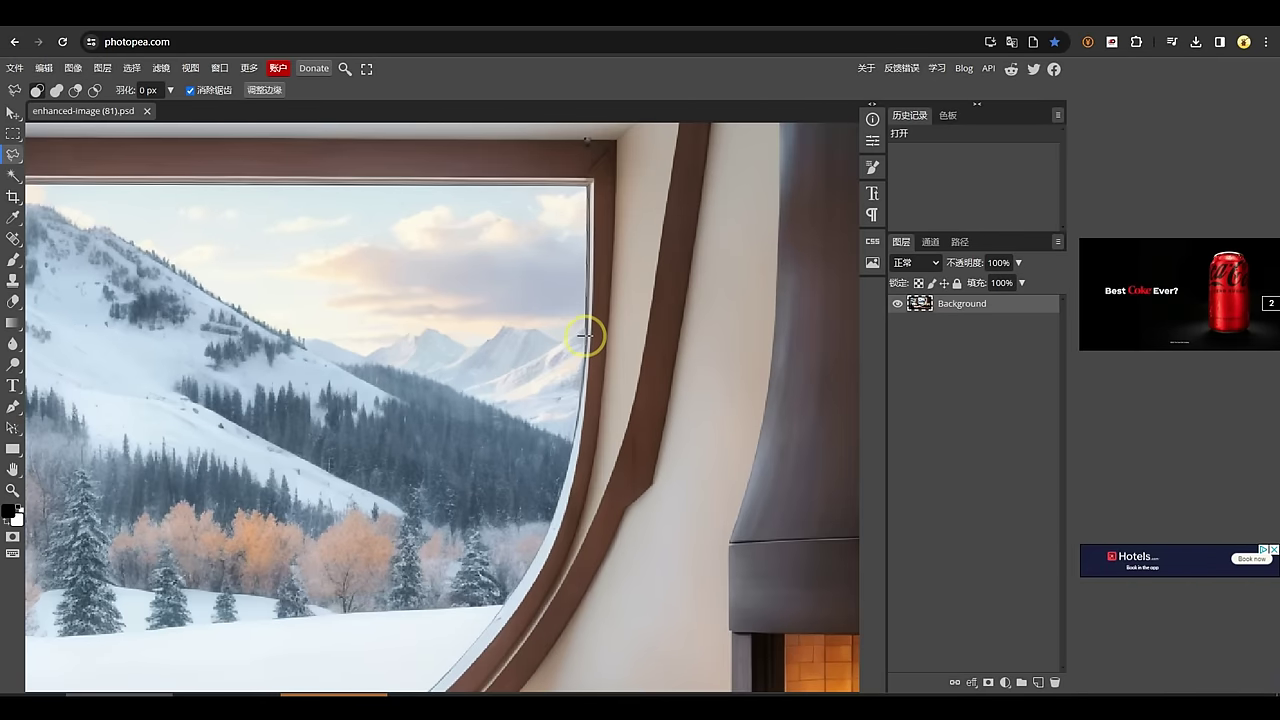
{"action": "left_click", "coordinate": [572, 436]}
{"action": "scroll", "coordinate": [620, 420], "scroll_direction": "down", "scroll_amount": 6}
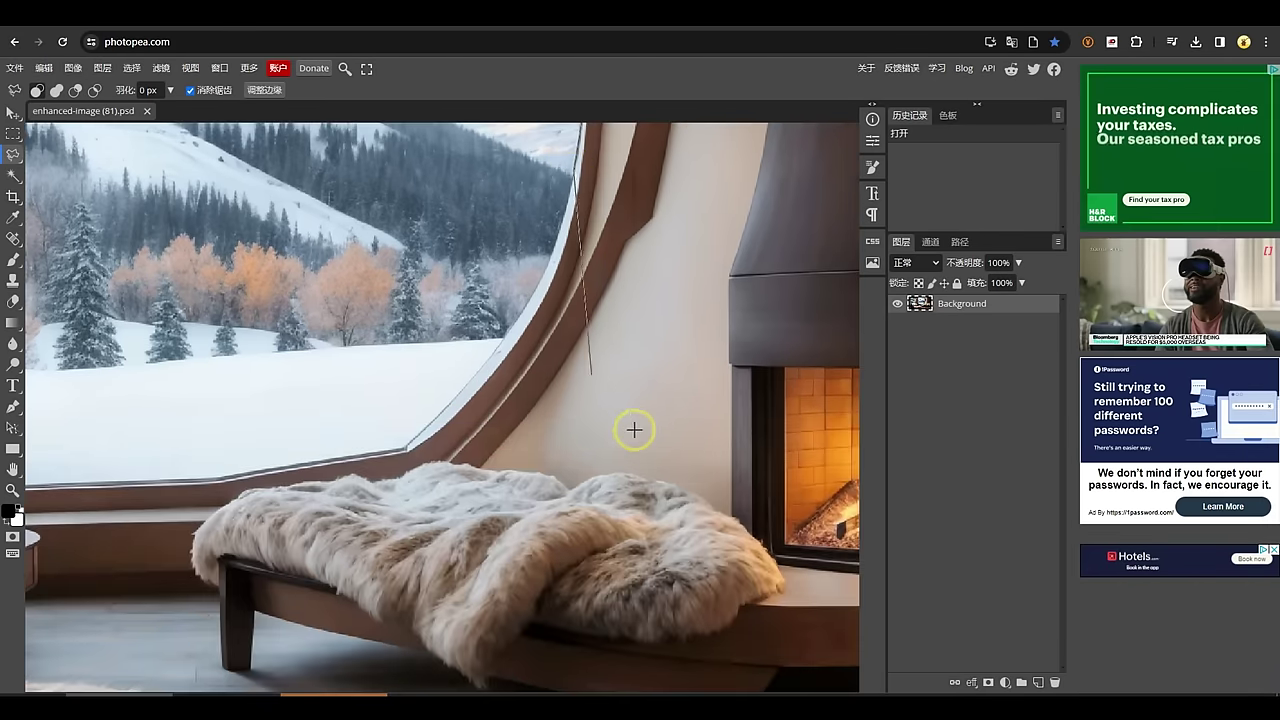
{"action": "scroll", "coordinate": [566, 340], "scroll_direction": "up", "scroll_amount": 5}
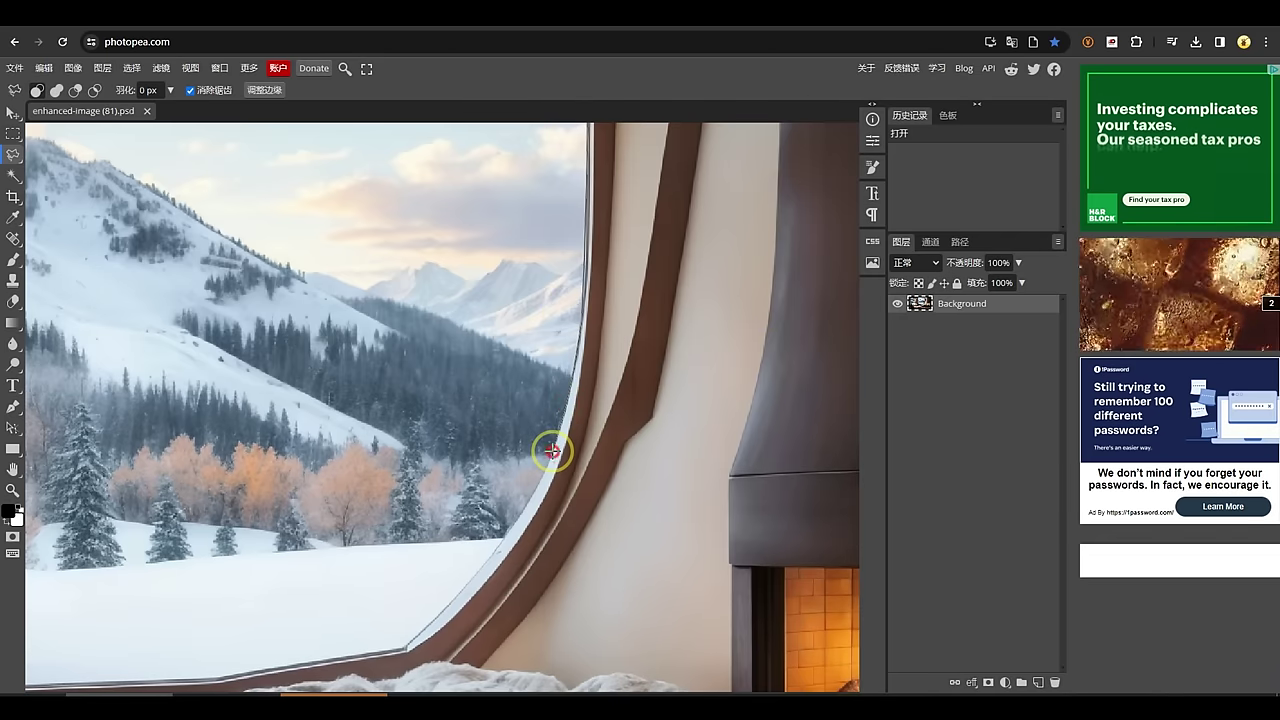
{"action": "scroll", "coordinate": [351, 346], "scroll_direction": "up", "scroll_amount": 2}
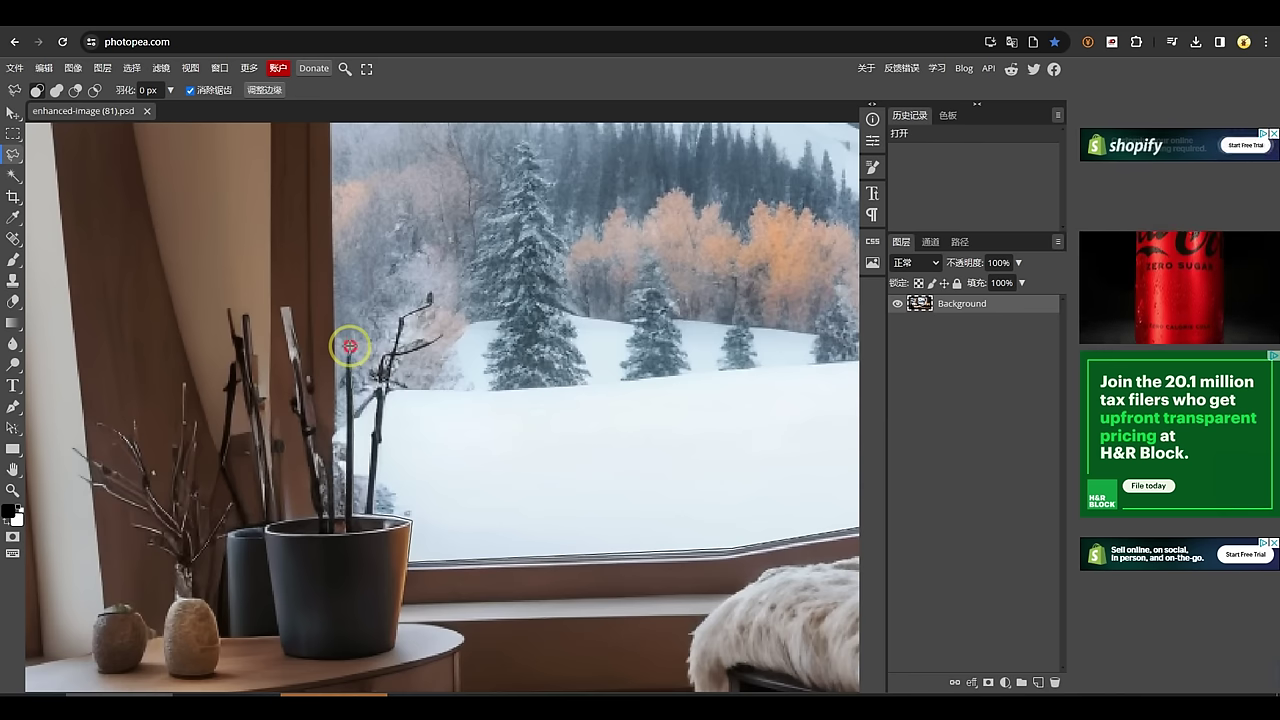
{"action": "left_click", "coordinate": [345, 408]}
{"action": "left_click", "coordinate": [346, 450]}
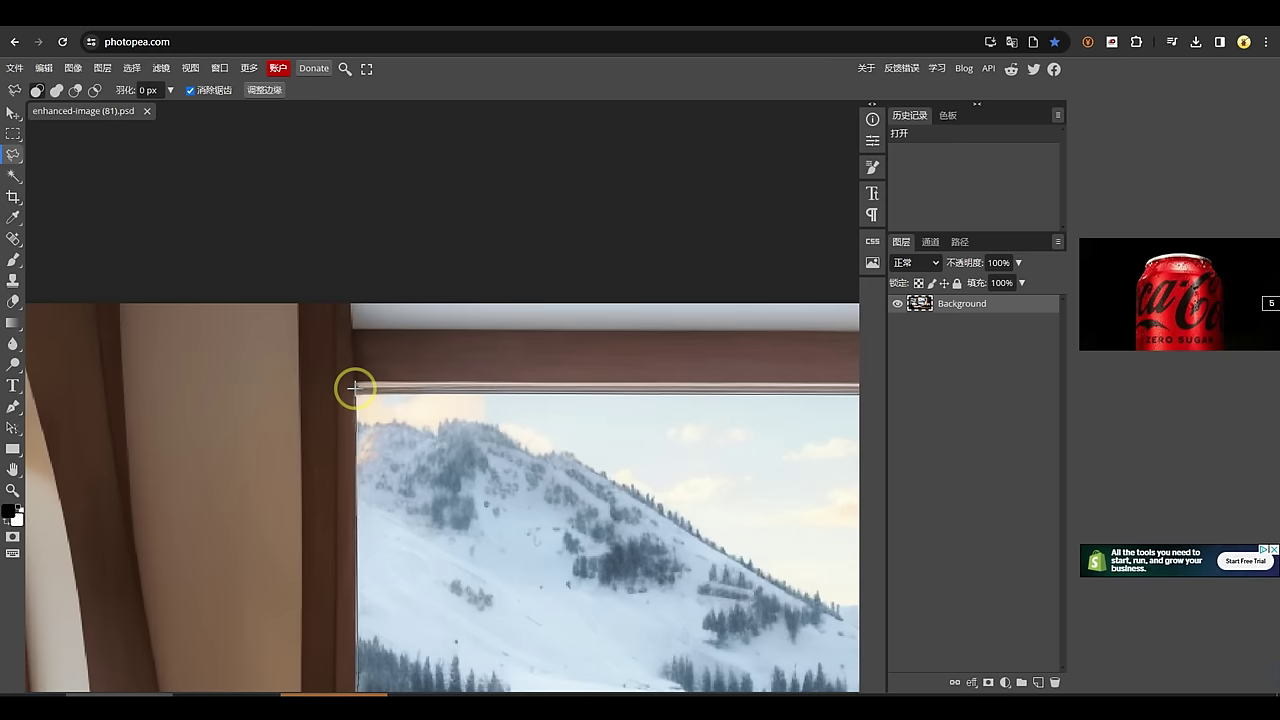
{"action": "scroll", "coordinate": [351, 390], "scroll_direction": "up", "scroll_amount": 5}
{"action": "left_click", "coordinate": [356, 398]}
{"action": "scroll", "coordinate": [437, 480], "scroll_direction": "down", "scroll_amount": 5}
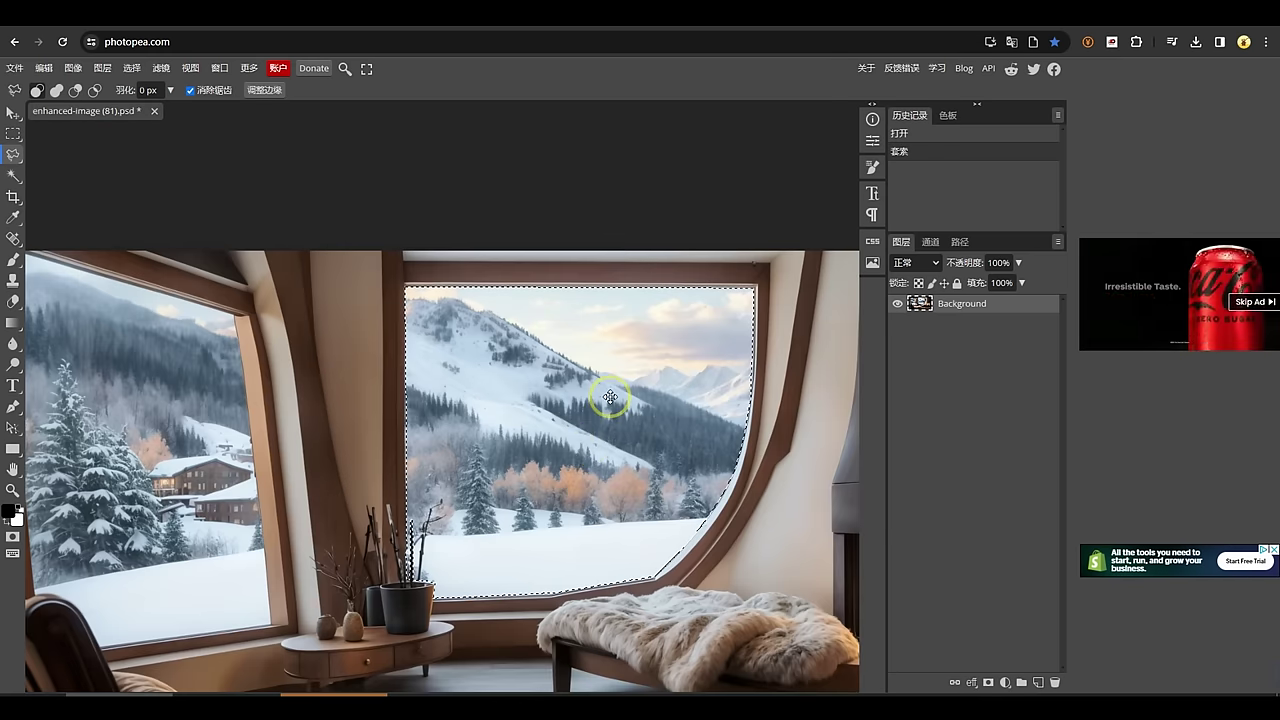
{"action": "key", "text": "Delete"}
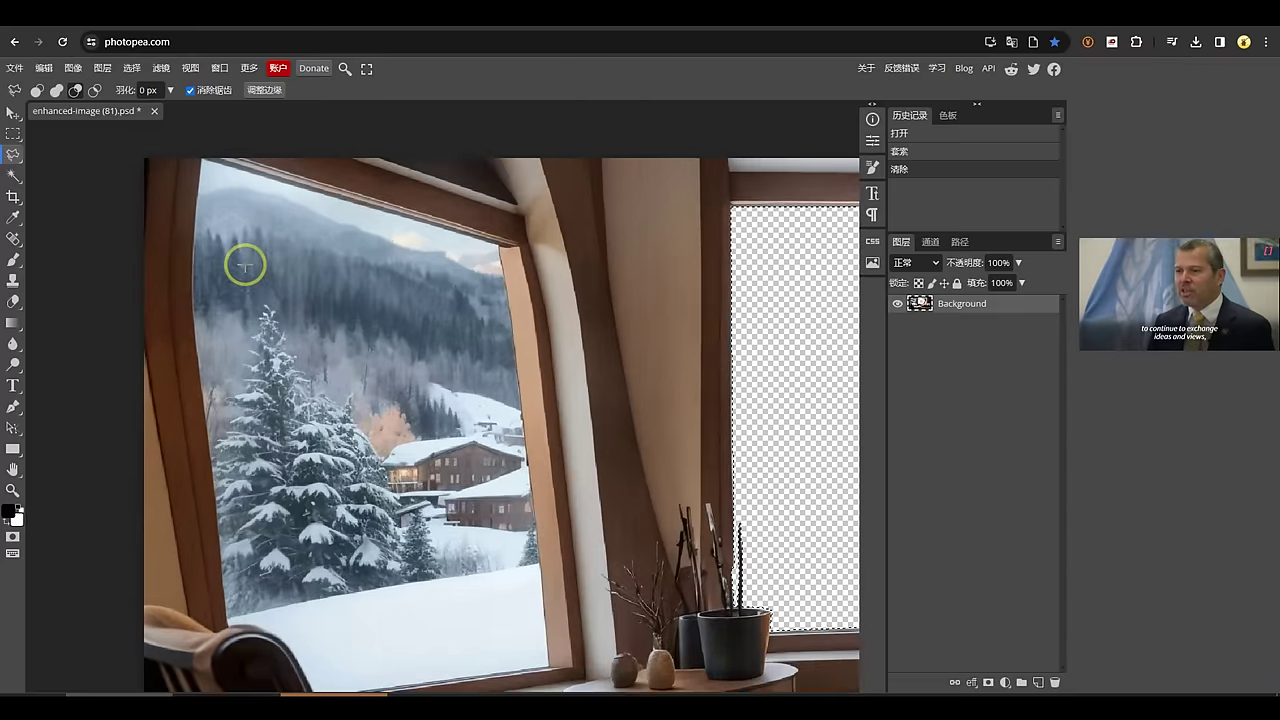
Clear the lassoed scenery inside the smaller window behind the lounge chair.
{"action": "scroll", "coordinate": [574, 474], "scroll_direction": "down", "scroll_amount": 3}
{"action": "key", "text": "Delete"}
{"action": "scroll", "coordinate": [631, 296], "scroll_direction": "down", "scroll_amount": 6}
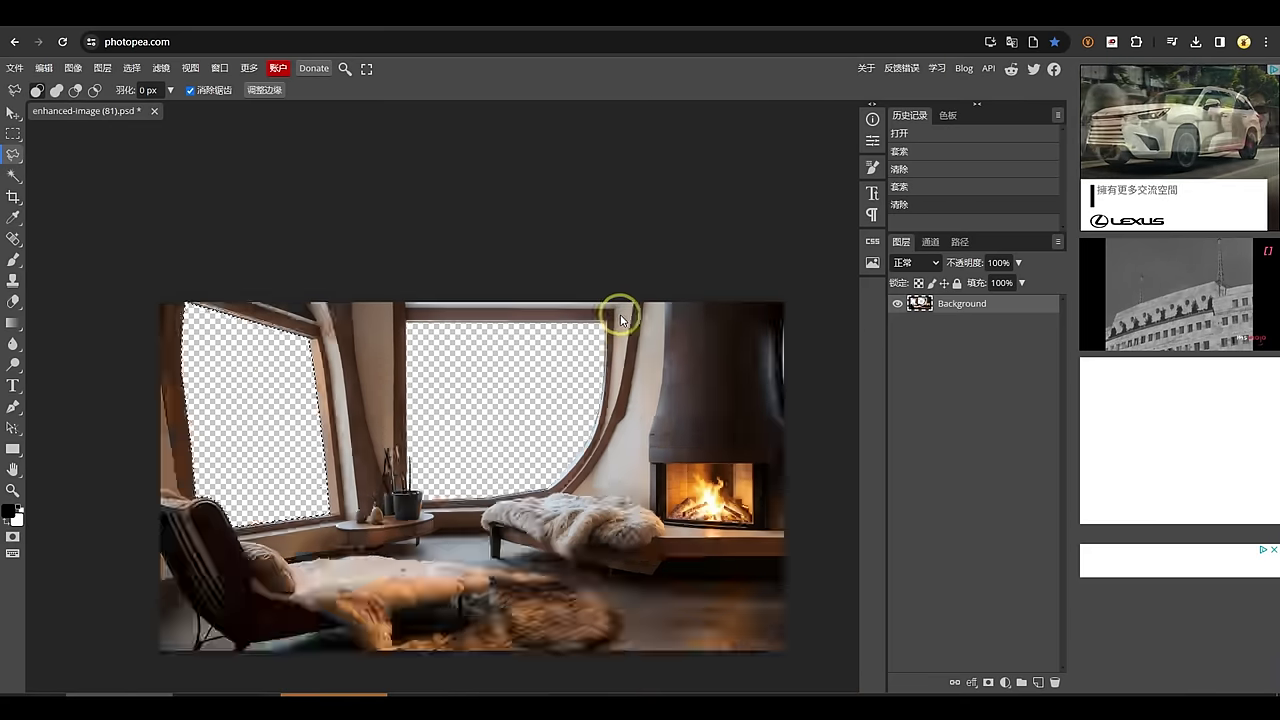
Export the room with its cut-out windows as a PNG.
{"action": "left_click", "coordinate": [14, 68]}
{"action": "mouse_move", "coordinate": [60, 263]}
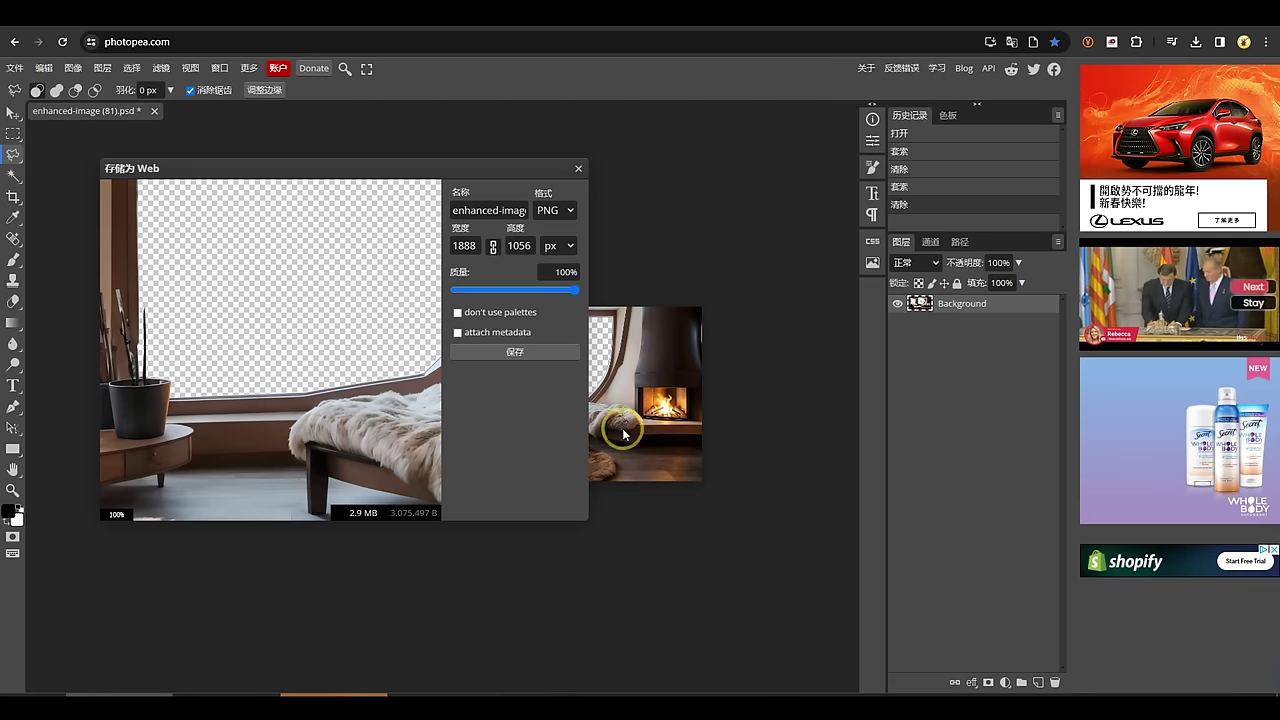
{"action": "left_click", "coordinate": [518, 352]}
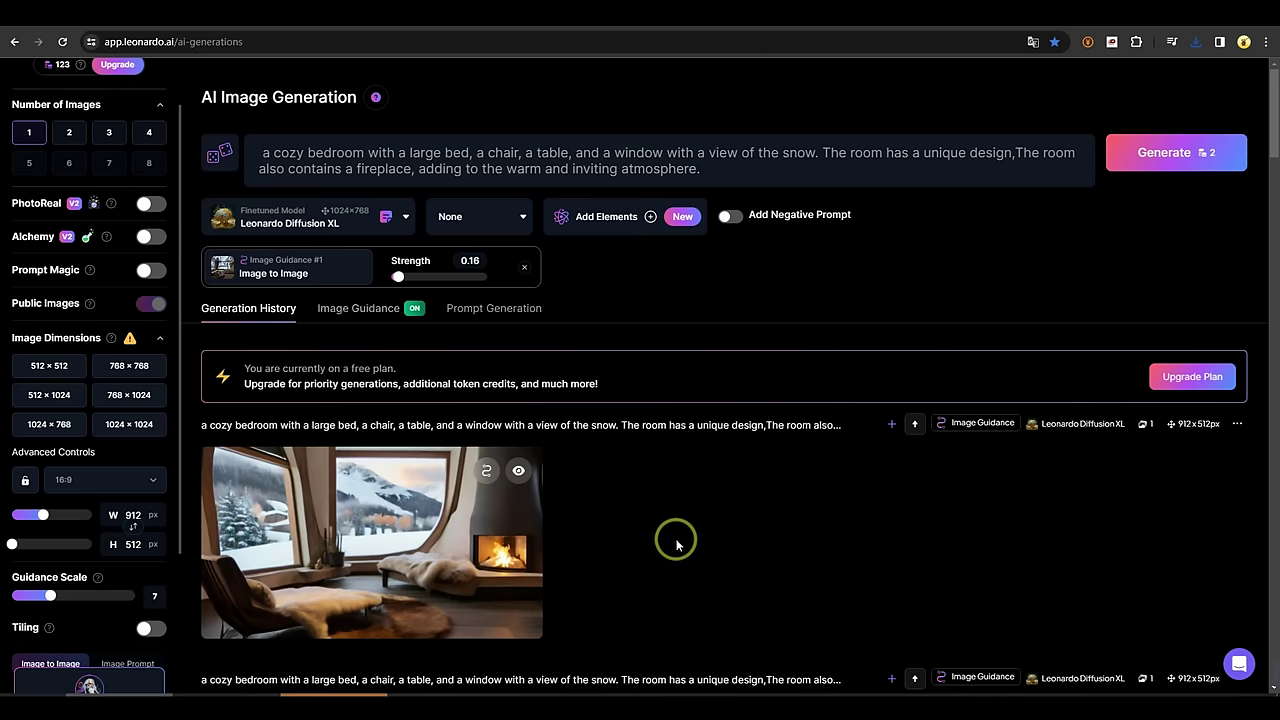
{"action": "scroll", "coordinate": [676, 540], "scroll_direction": "down", "scroll_amount": 2}
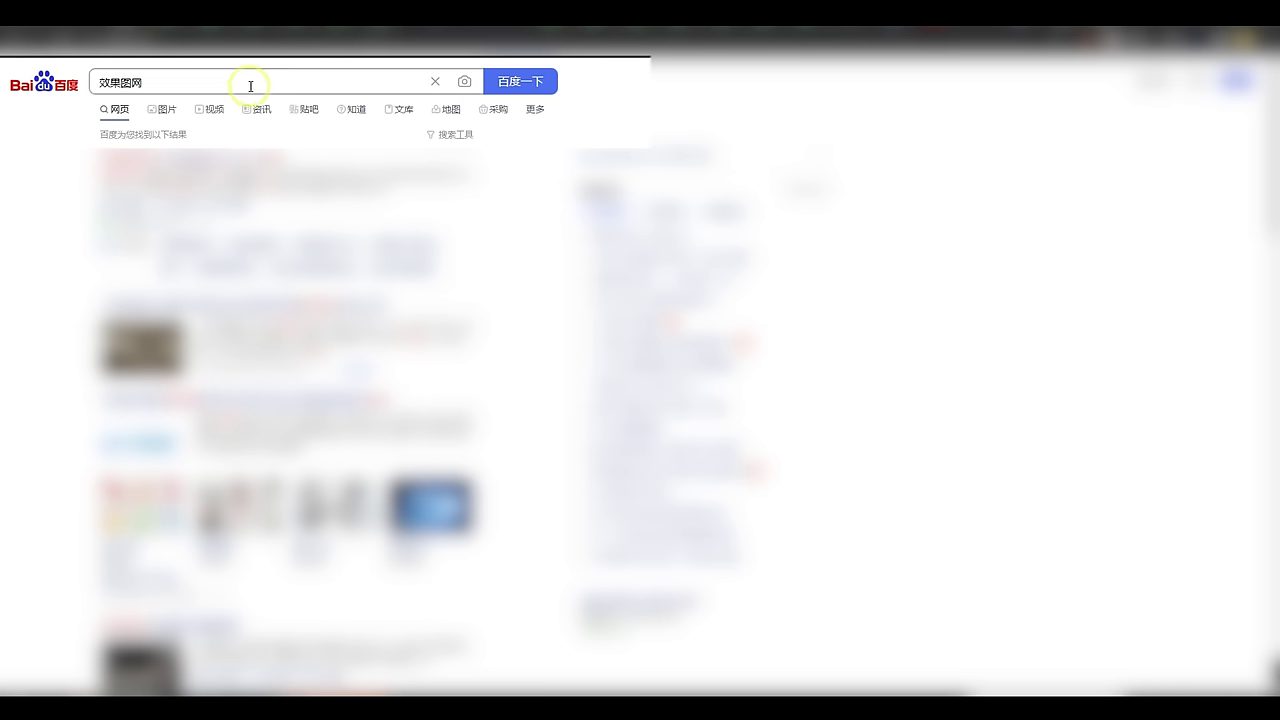
Switch to Baidu and search its images for 瑞士冬日小镇.
{"action": "left_click", "coordinate": [160, 82]}
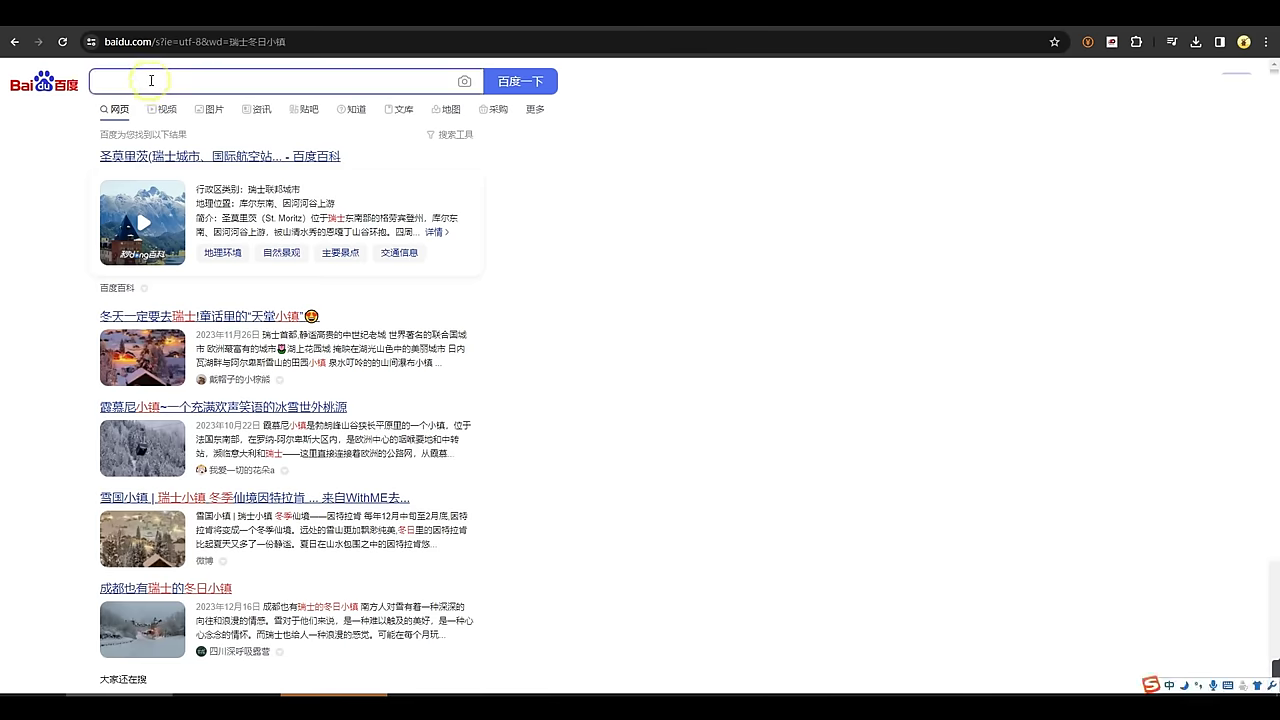
{"action": "type", "text": "瑞士冬日小镇"}
{"action": "left_click", "coordinate": [514, 81]}
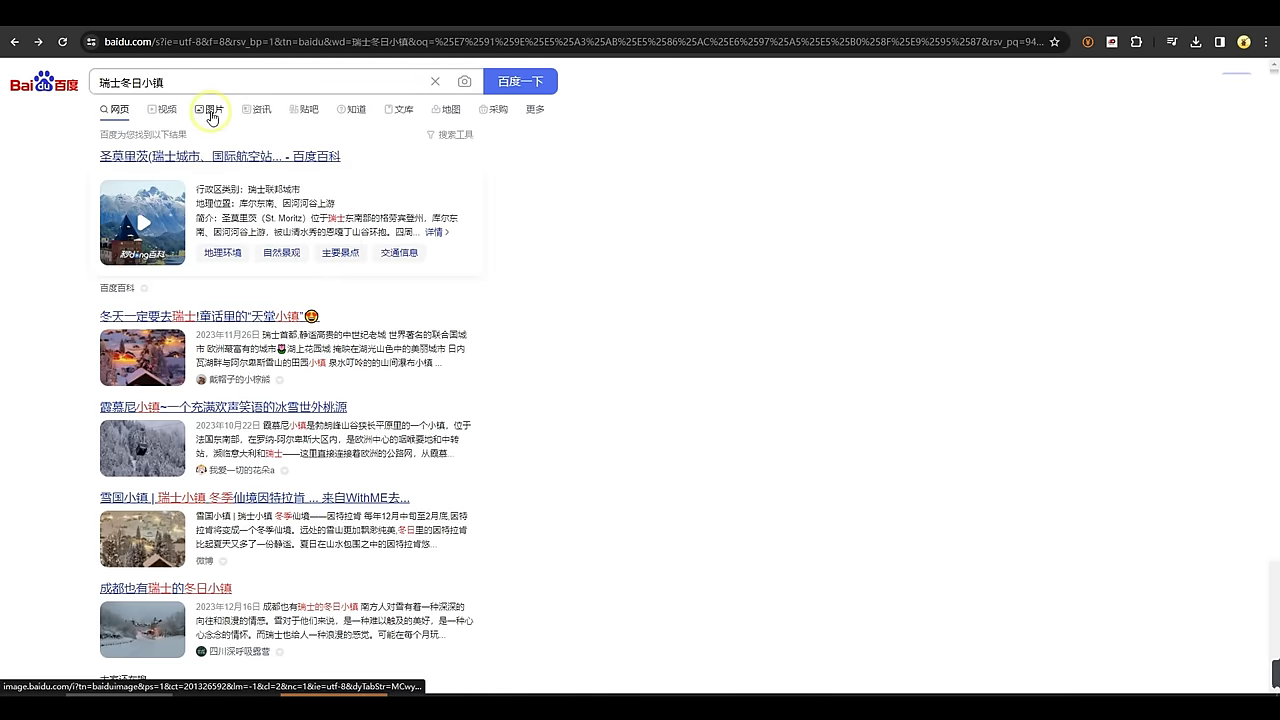
{"action": "left_click", "coordinate": [212, 116]}
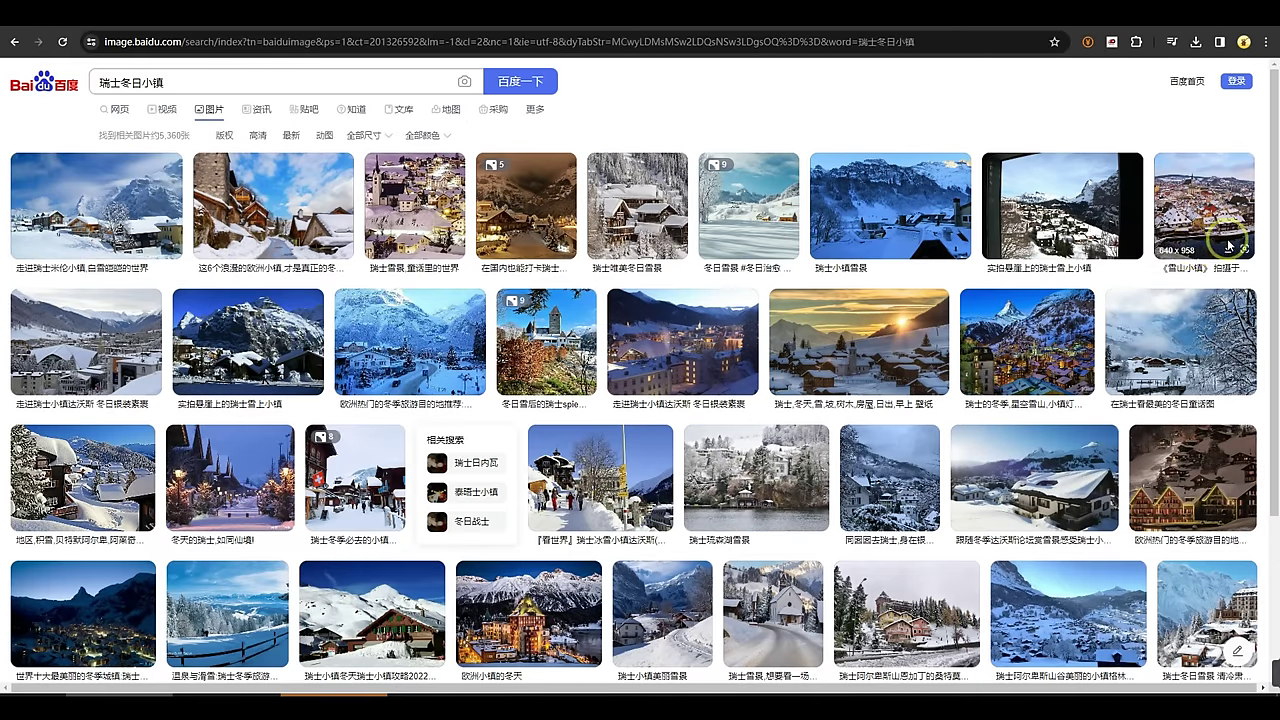
Open the golden night photo of the snowy village and save a screen capture of it as Snipaste_2024-02-12_10-51-39.jpg in 下载.
{"action": "left_click", "coordinate": [530, 215]}
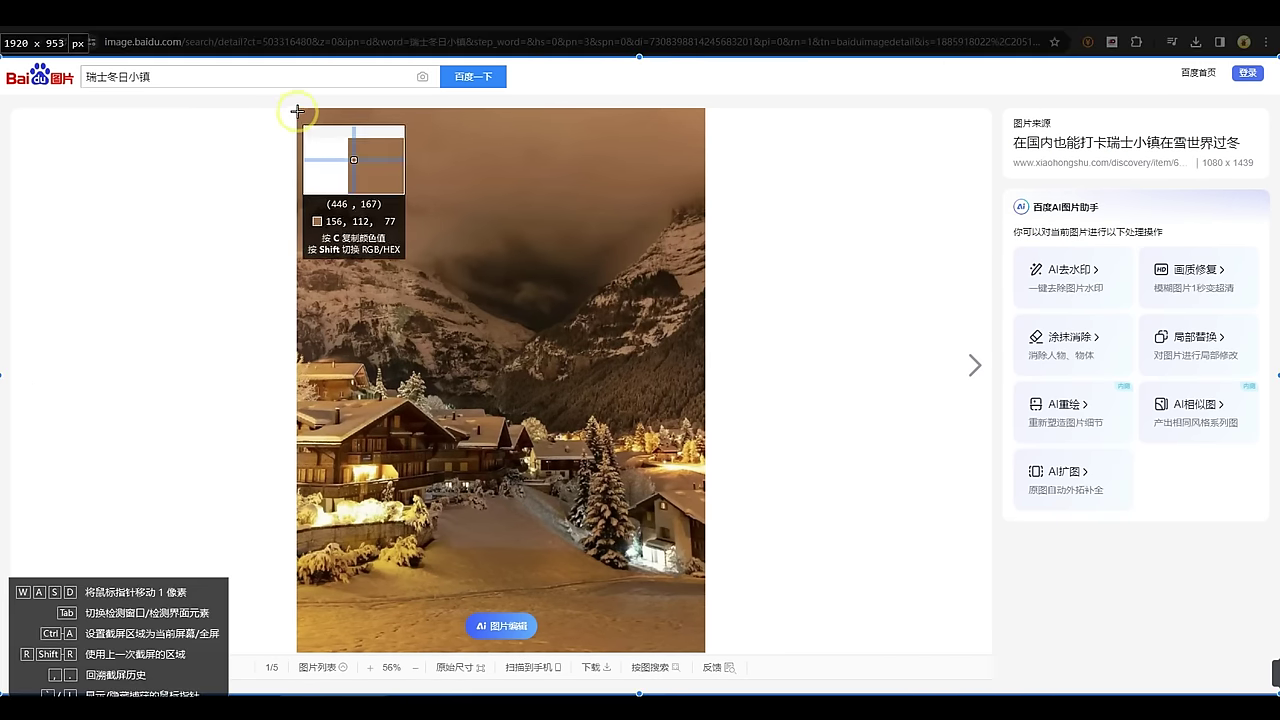
{"action": "left_click", "coordinate": [520, 297]}
{"action": "right_click", "coordinate": [516, 296]}
{"action": "left_click", "coordinate": [565, 337]}
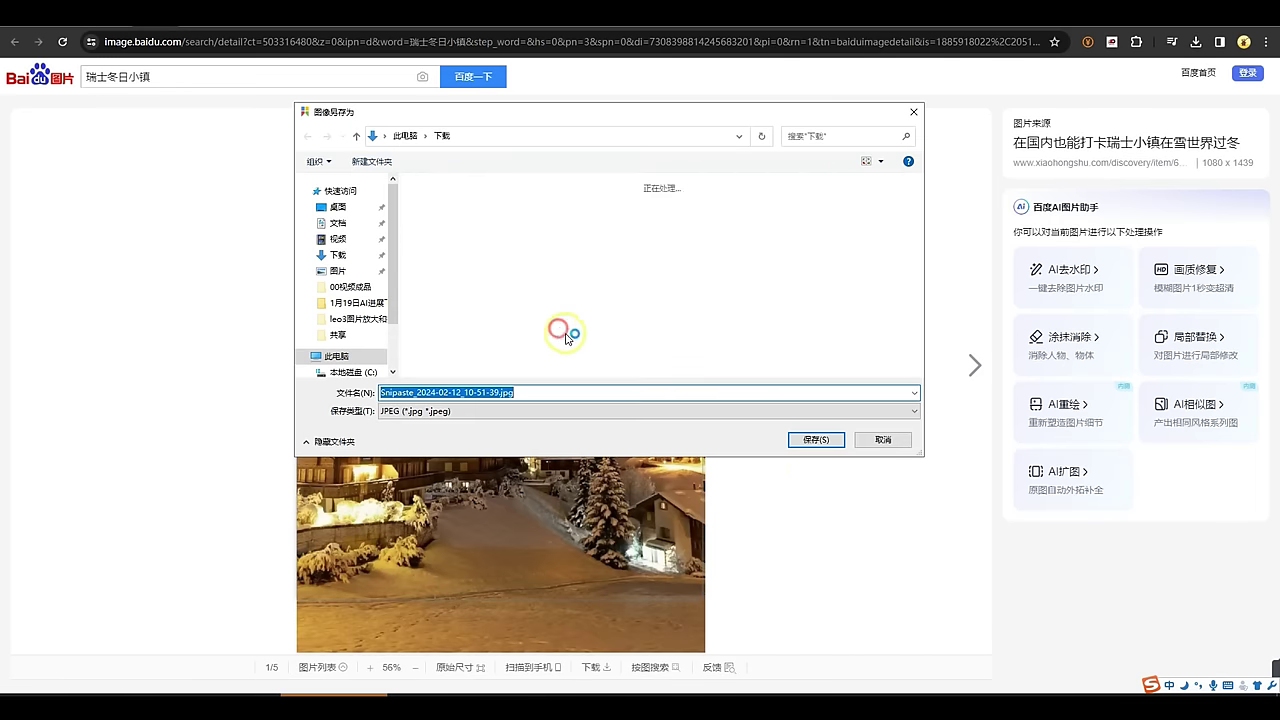
{"action": "left_click", "coordinate": [815, 439]}
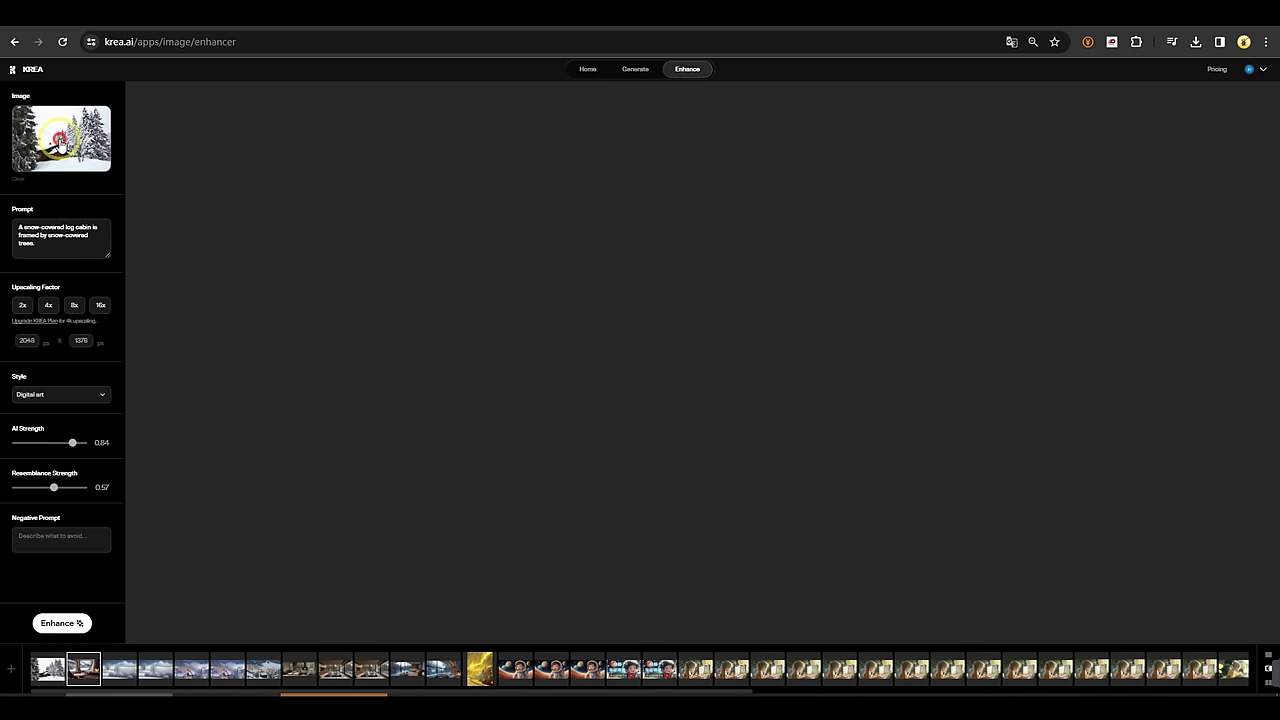
Switch to Krea's enhancer, load Snipaste_2024-02-12_10-51-39.jpg as the source image and choose 2x upscaling.
{"action": "left_click", "coordinate": [60, 140]}
{"action": "double_click", "coordinate": [149, 129]}
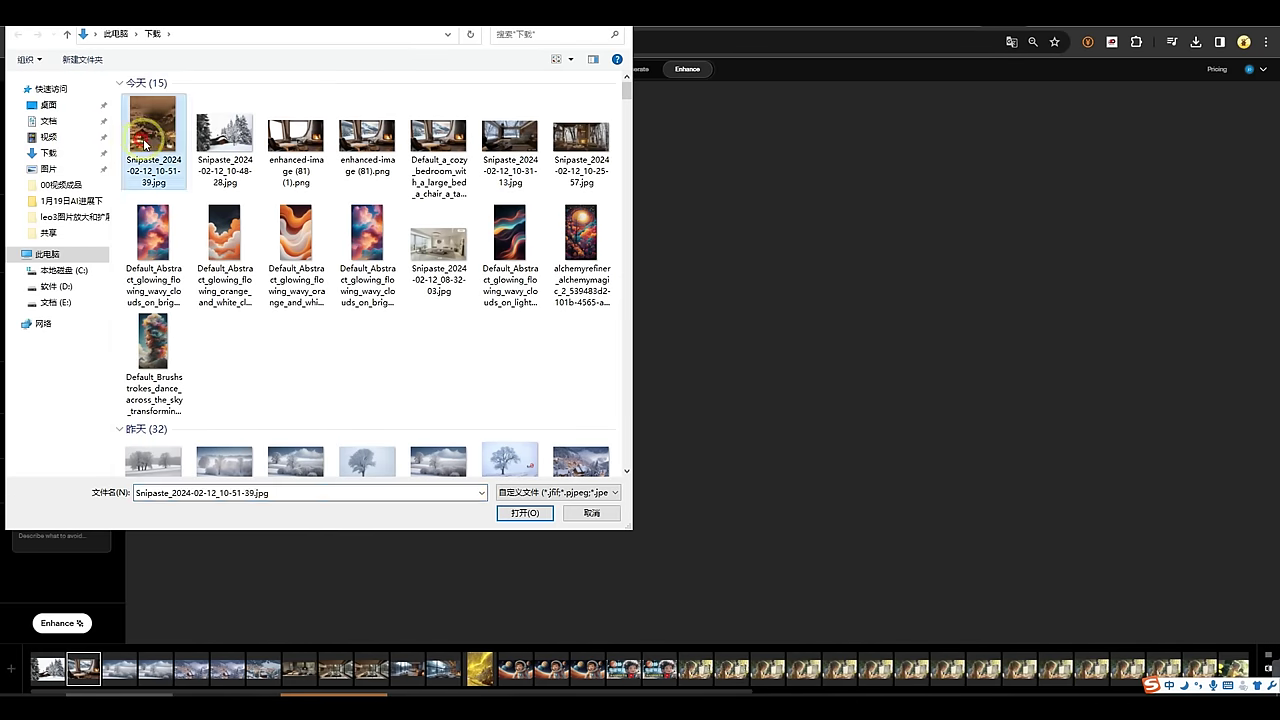
{"action": "left_click", "coordinate": [22, 360]}
Enhance the village image in the Digital art style with AI Strength 0.77 and compare it with the original.
{"action": "left_click", "coordinate": [60, 447]}
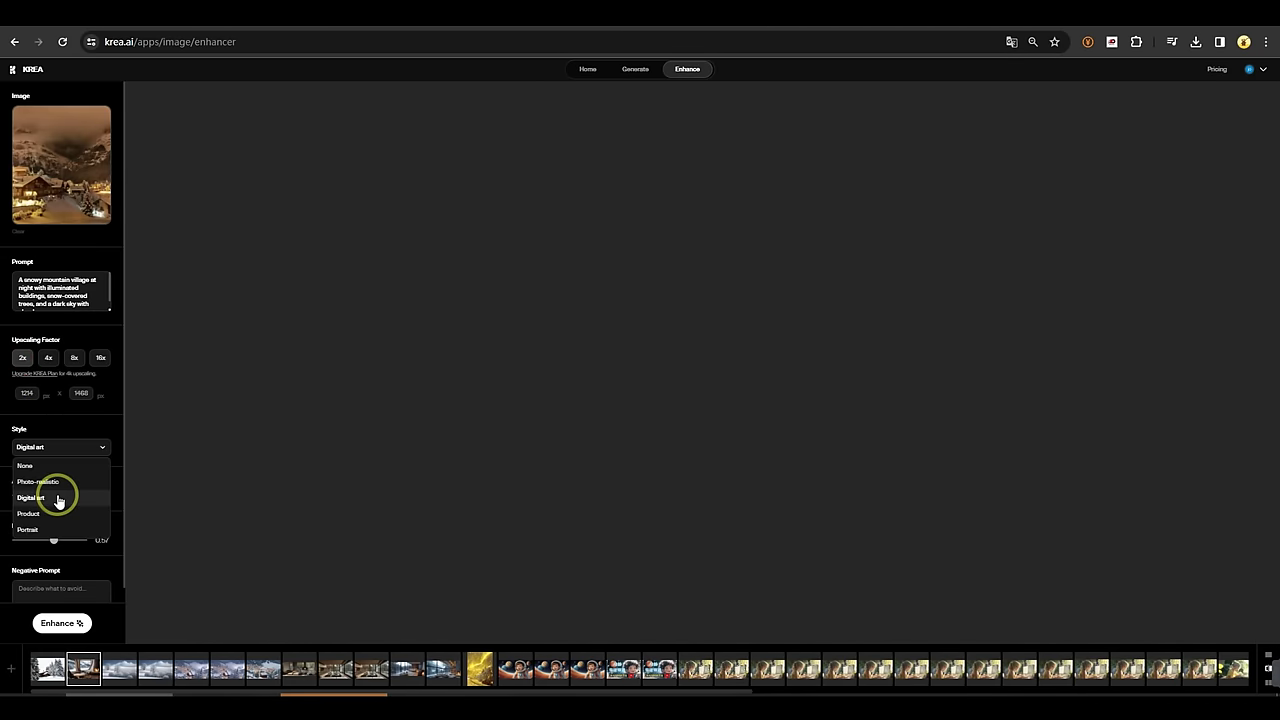
{"action": "left_click", "coordinate": [77, 469]}
{"action": "scroll", "coordinate": [67, 487], "scroll_direction": "down", "scroll_amount": 1}
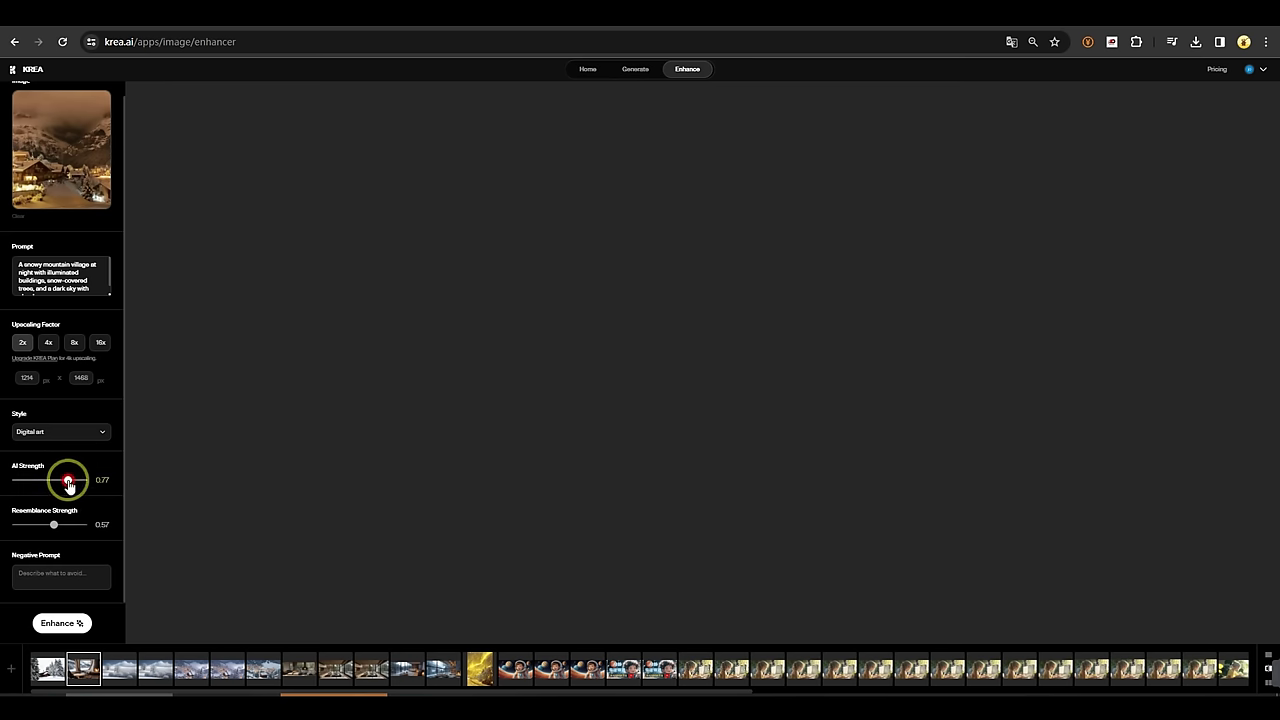
{"action": "left_click", "coordinate": [68, 481]}
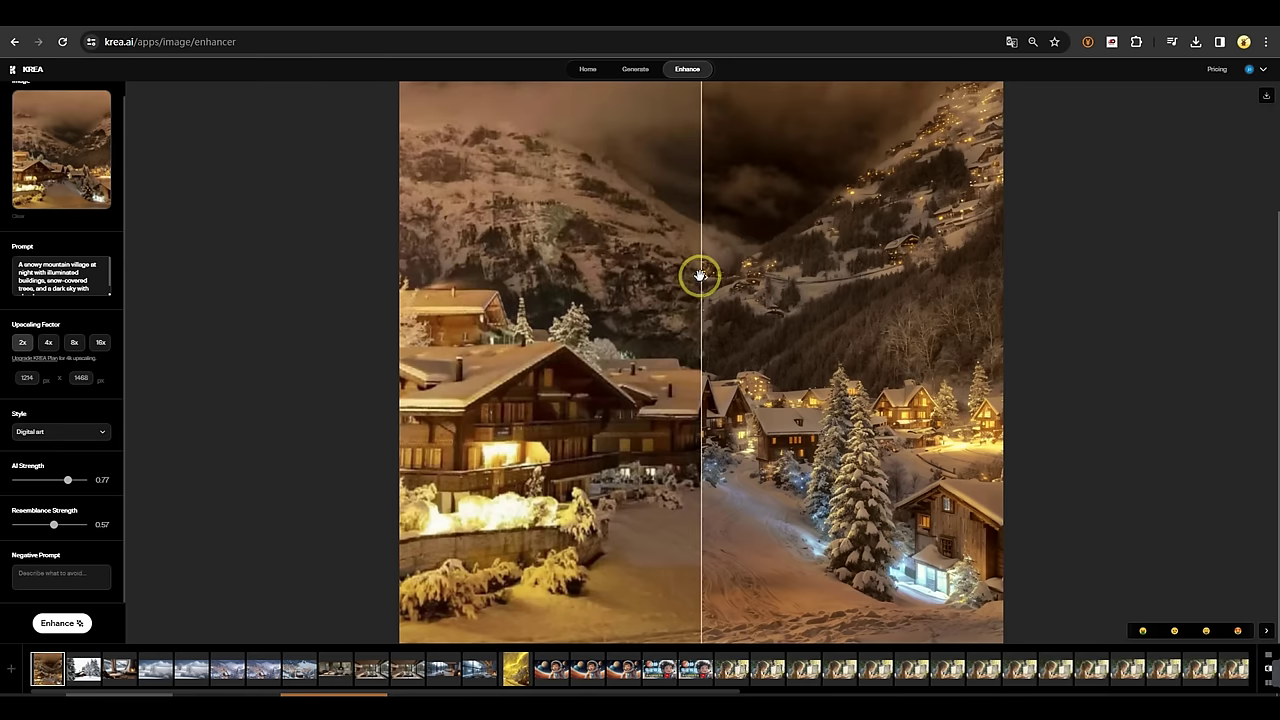
{"action": "left_click_drag", "start_coordinate": [700, 274], "coordinate": [307, 320]}
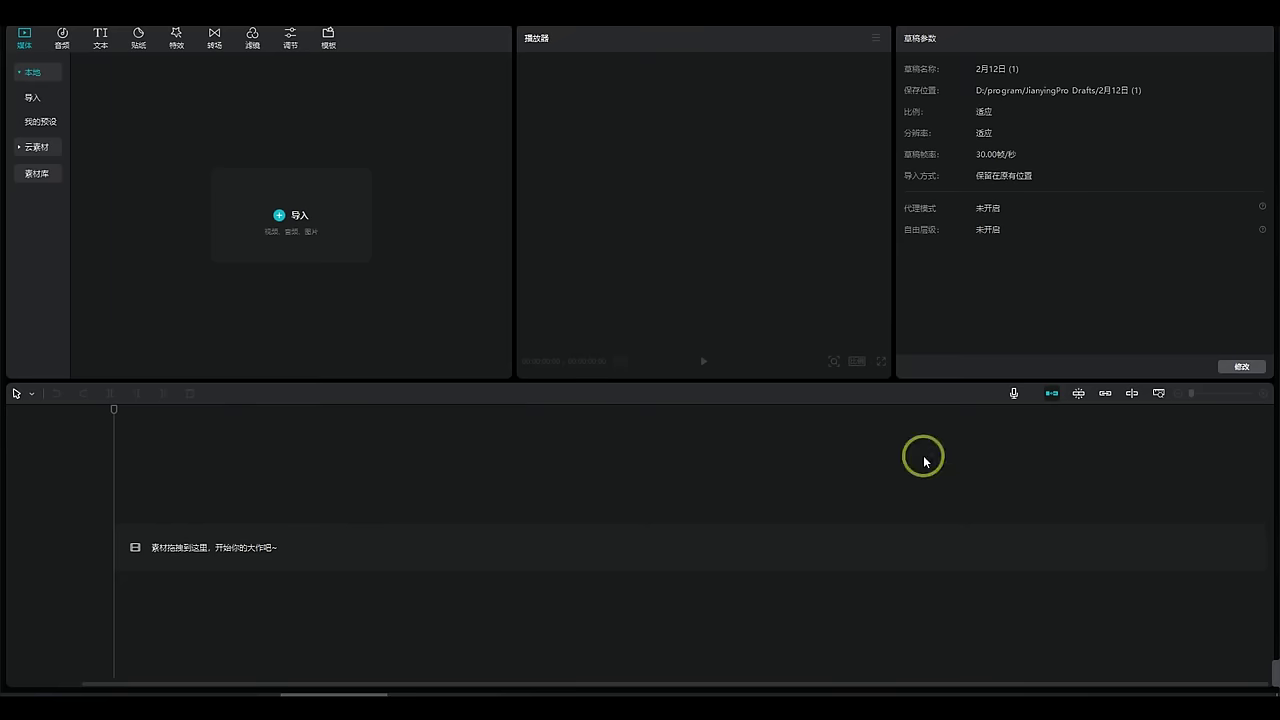
Switch to JianyingPro, import enhanced-image (82).png and enhanced-image (81) (1).png, and stack the room above the village on the timeline.
{"action": "left_click", "coordinate": [280, 216]}
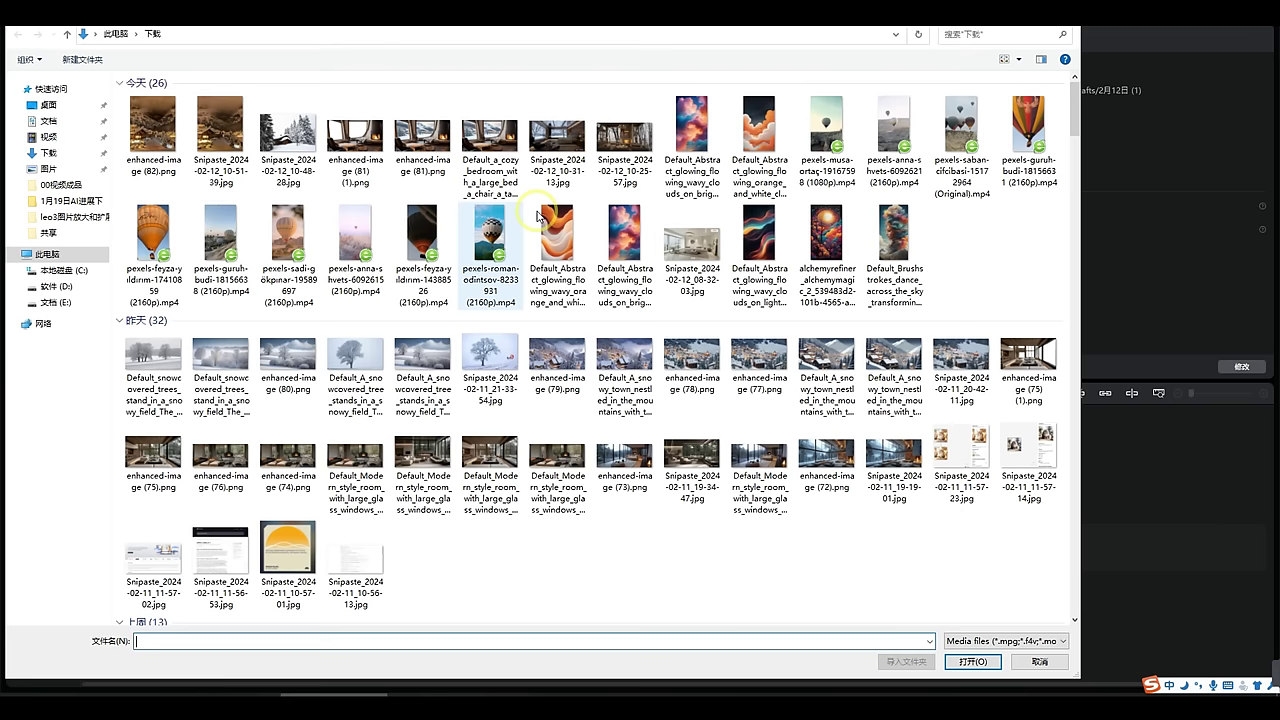
{"action": "left_click", "coordinate": [152, 135]}
{"action": "left_click", "coordinate": [370, 152], "text": "ctrl"}
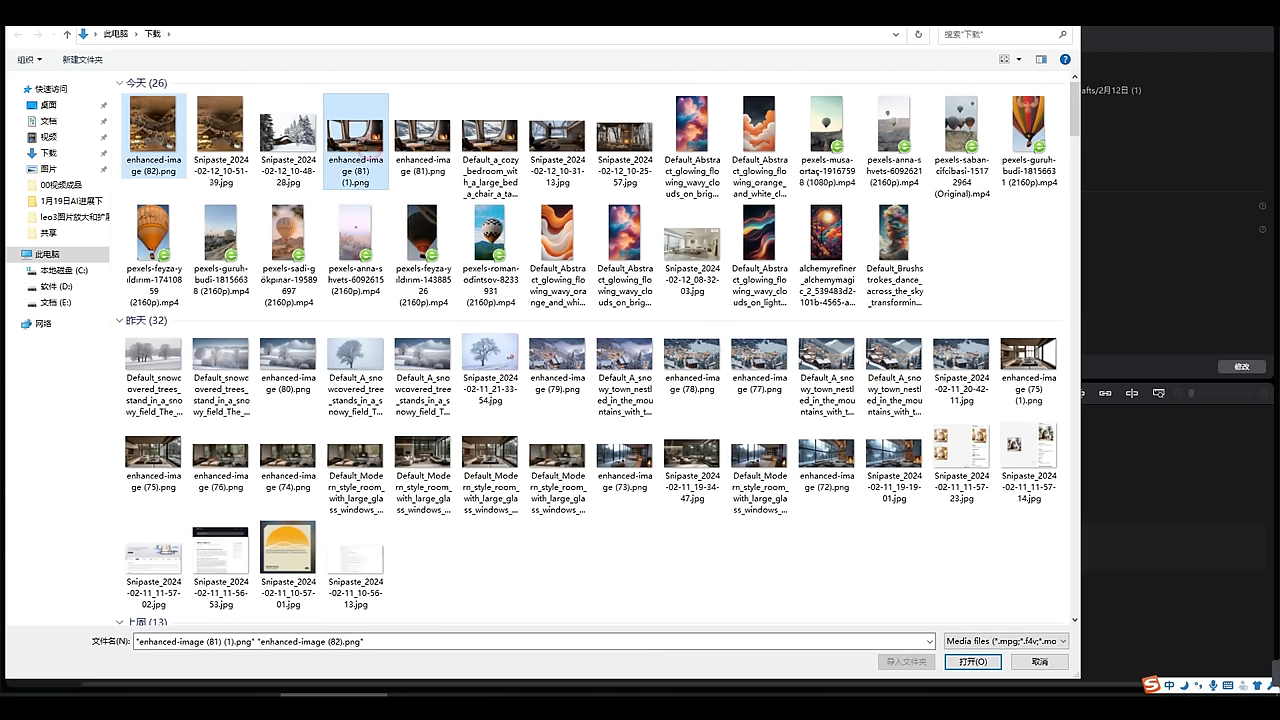
{"action": "left_click", "coordinate": [972, 661]}
{"action": "left_click_drag", "start_coordinate": [118, 155], "coordinate": [114, 557]}
{"action": "left_click_drag", "start_coordinate": [205, 155], "coordinate": [112, 498]}
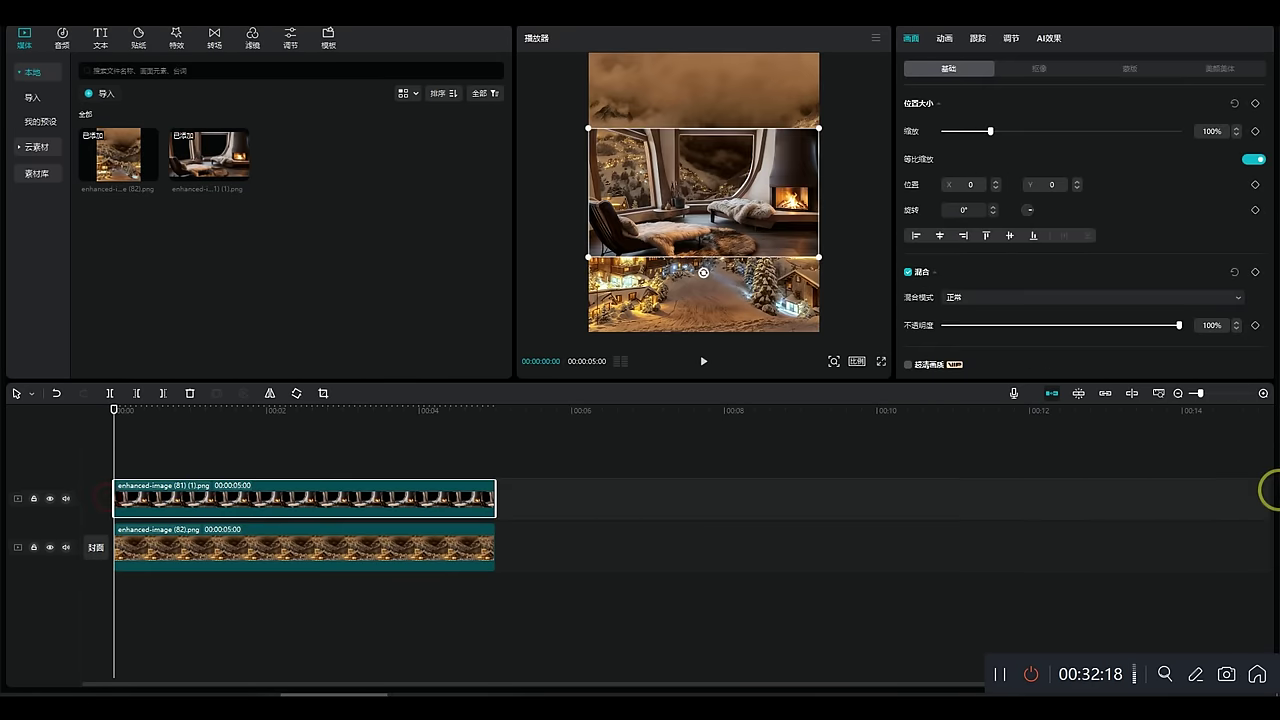
Set the canvas ratio to 16:9 and fit the village behind the windows at 151% scale, X -517, Y 1200.
{"action": "left_click", "coordinate": [857, 361]}
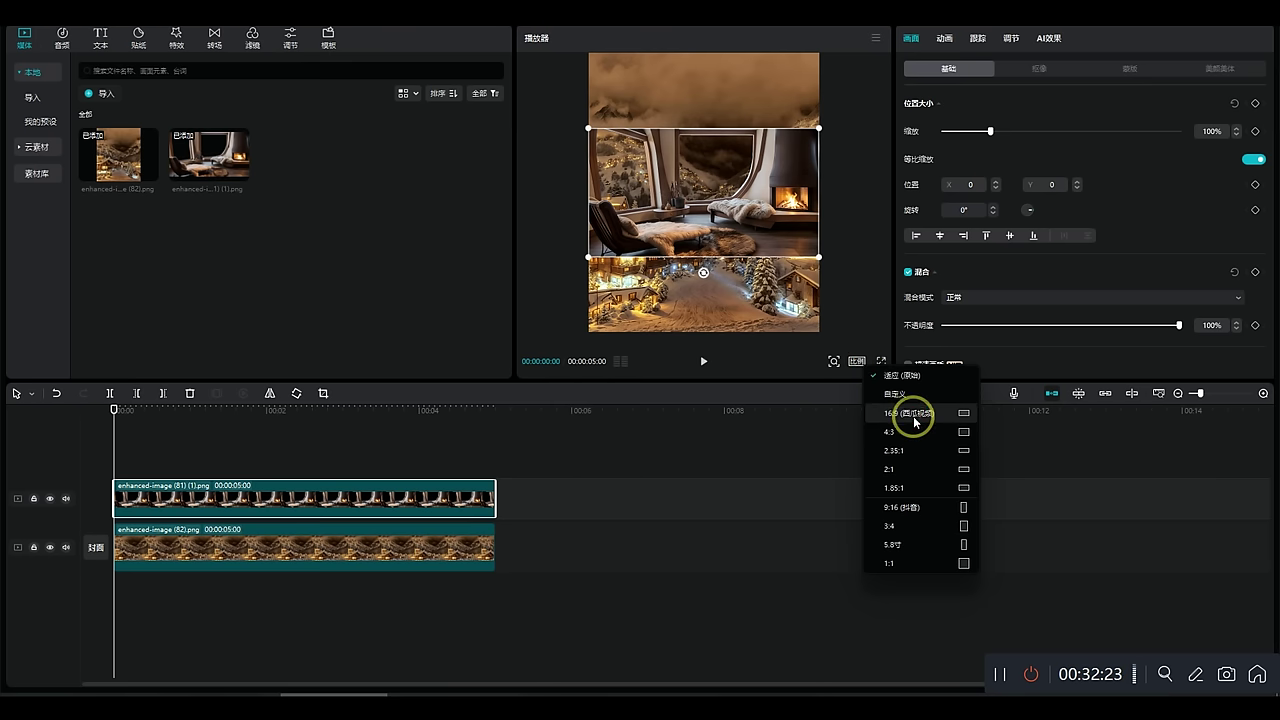
{"action": "left_click", "coordinate": [914, 413]}
{"action": "left_click", "coordinate": [787, 297]}
{"action": "left_click_drag", "start_coordinate": [787, 297], "coordinate": [1000, 380]}
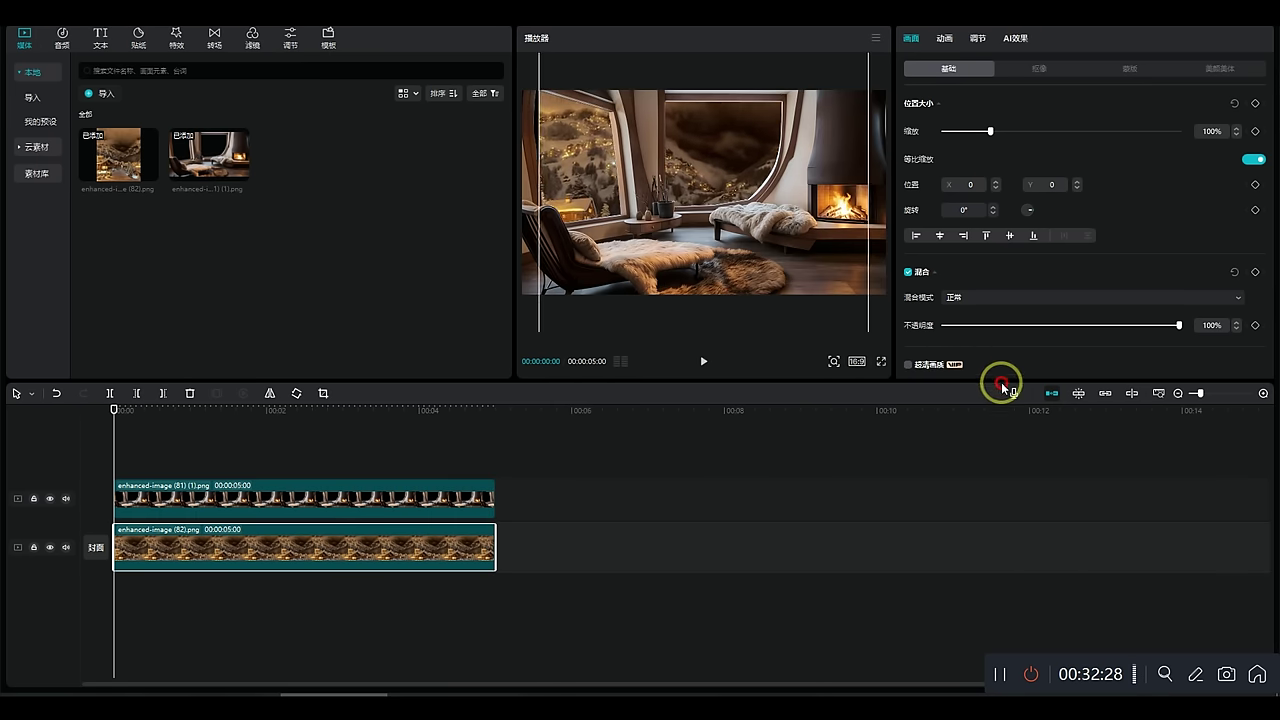
{"action": "left_click_drag", "start_coordinate": [830, 320], "coordinate": [788, 243]}
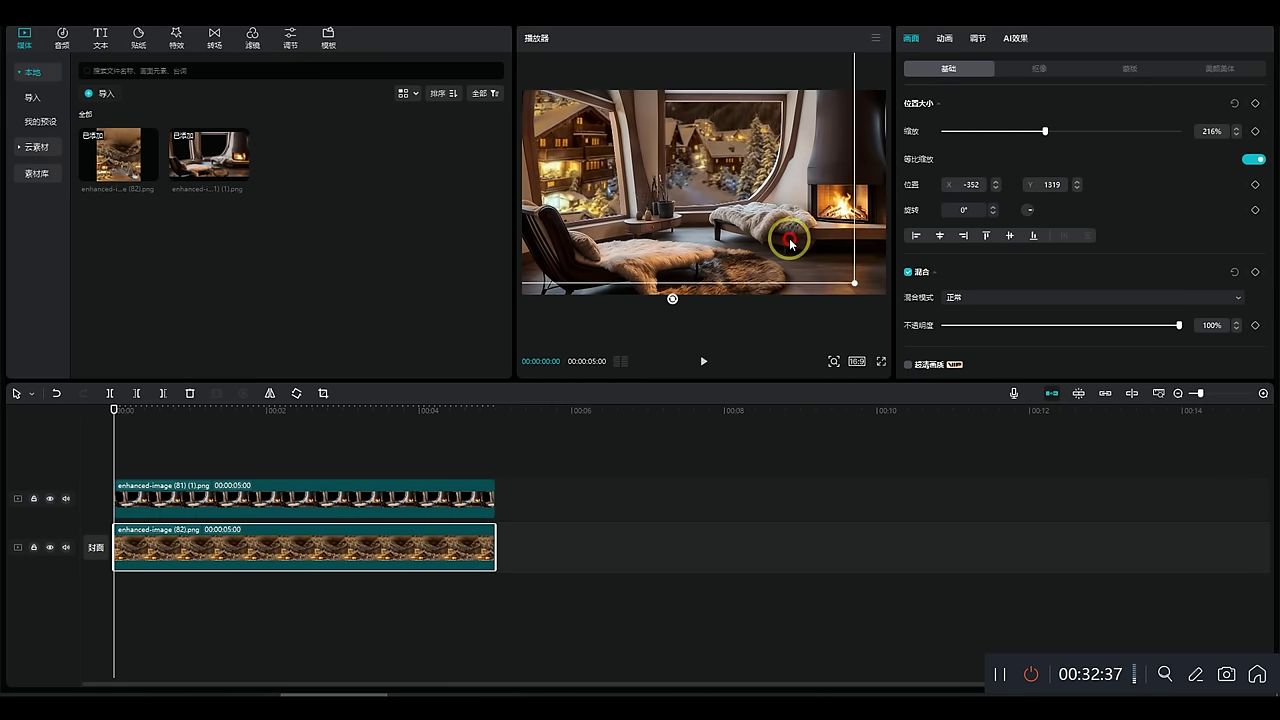
{"action": "key", "text": "ctrl+z"}
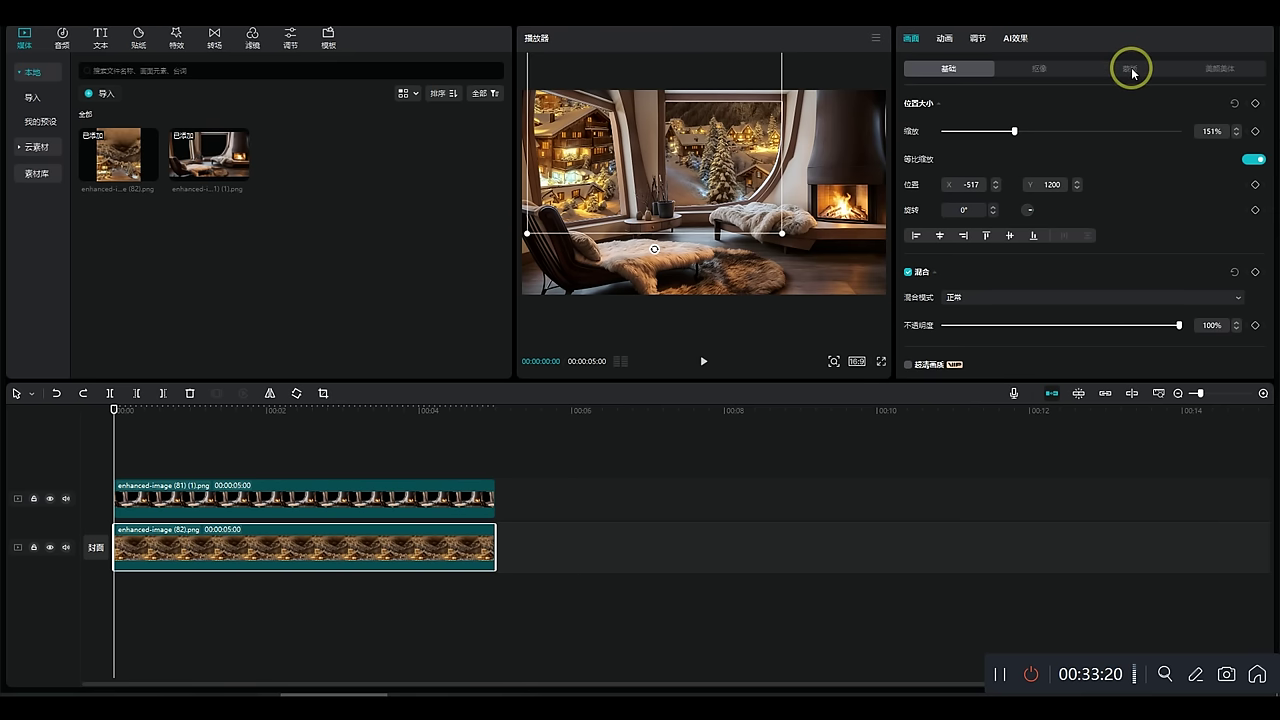
Set the village layer's brightness (亮度) to -11 and choose the orange range for its HSL adjustment.
{"action": "left_click", "coordinate": [978, 38]}
{"action": "scroll", "coordinate": [1040, 310], "scroll_direction": "down", "scroll_amount": 3}
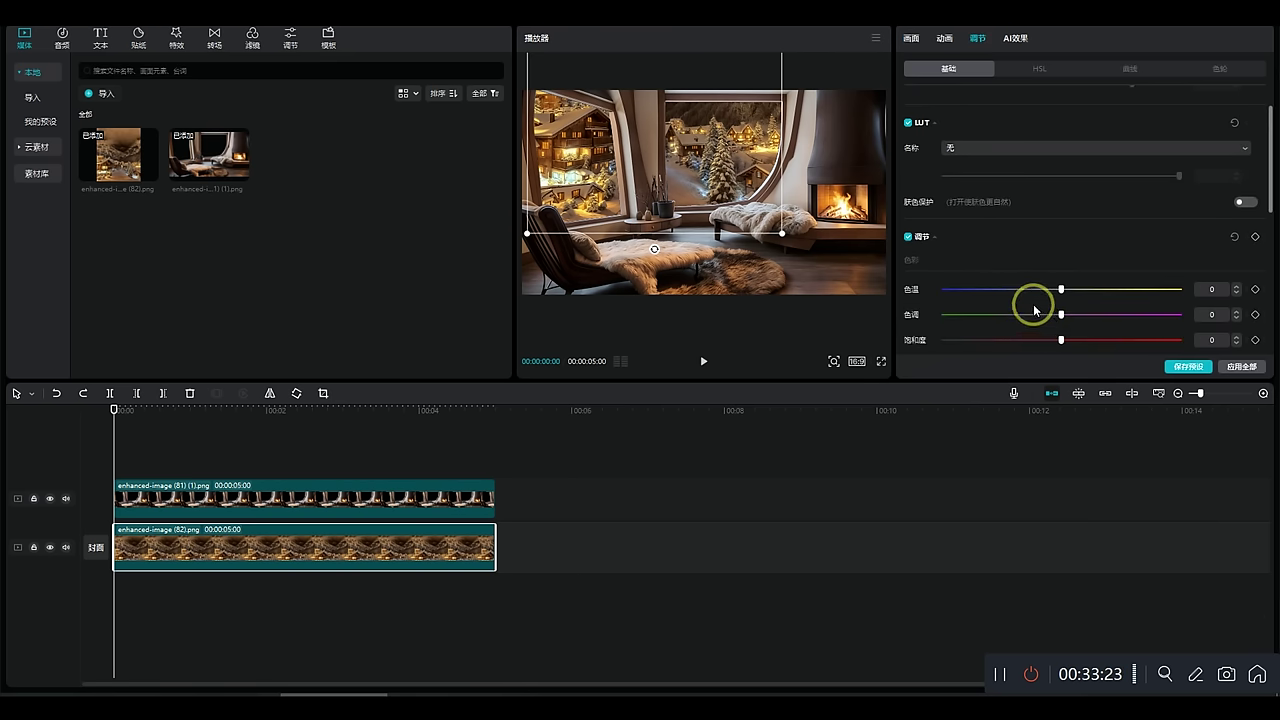
{"action": "scroll", "coordinate": [1035, 311], "scroll_direction": "down", "scroll_amount": 3}
{"action": "left_click_drag", "start_coordinate": [1060, 207], "coordinate": [1034, 206]}
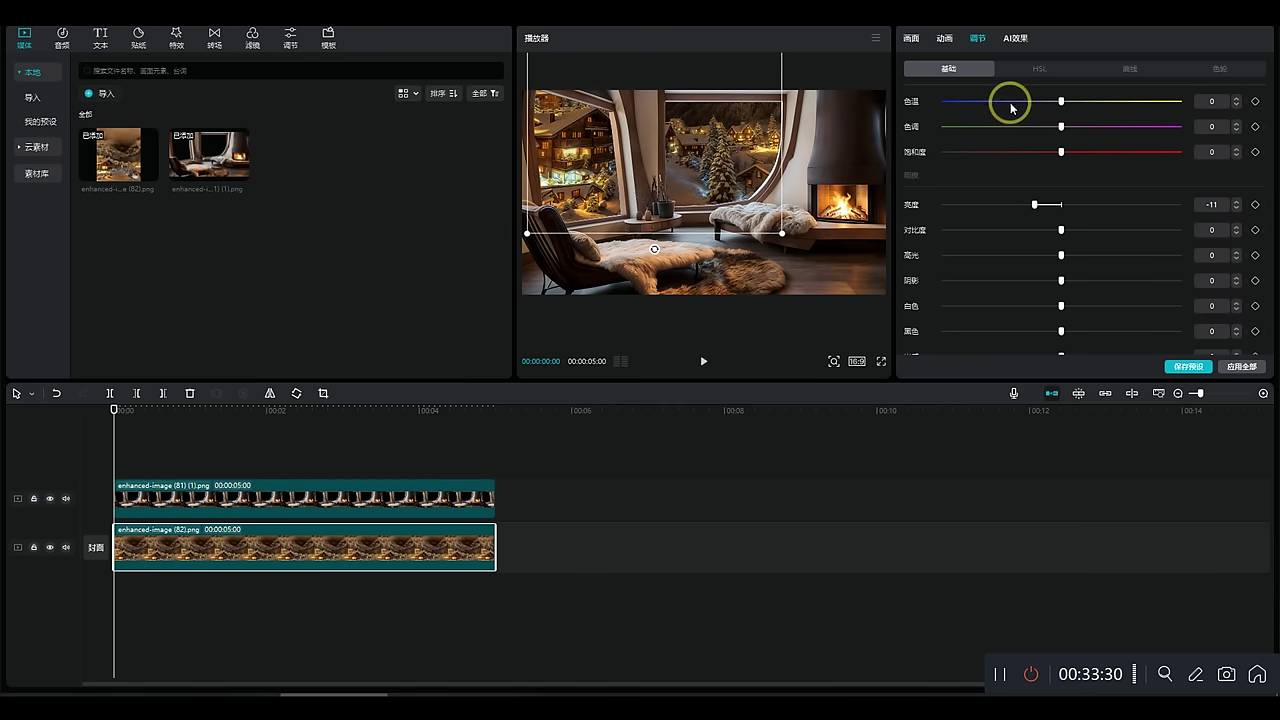
{"action": "left_click", "coordinate": [1037, 70]}
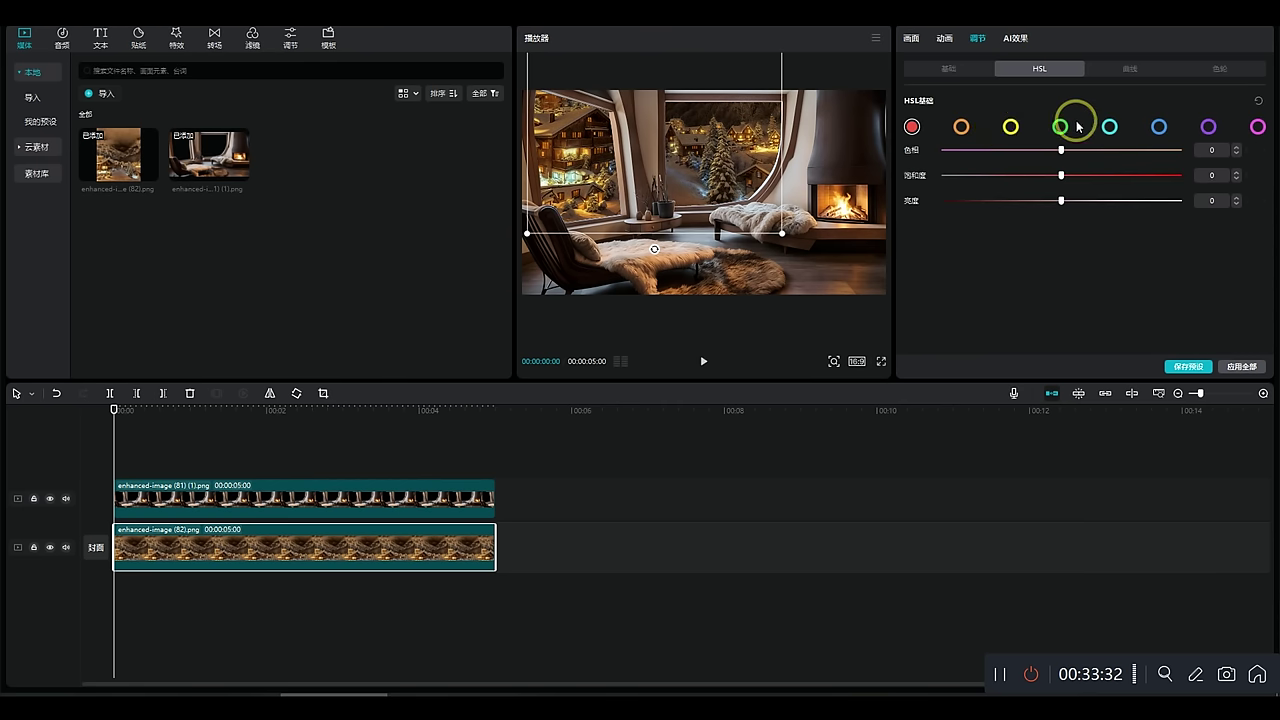
{"action": "left_click", "coordinate": [961, 127]}
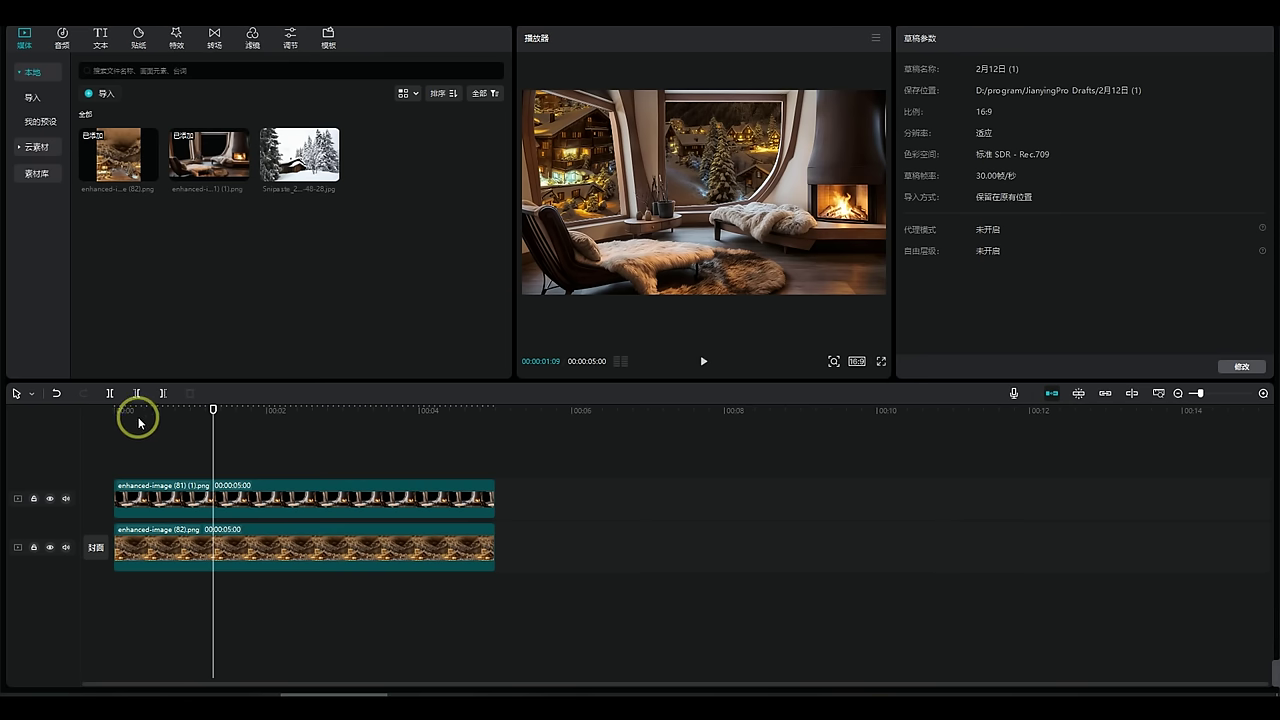
Search the stock material library for 下雪, limited to videos (视频) in vertical format (竖屏).
{"action": "left_click", "coordinate": [137, 410]}
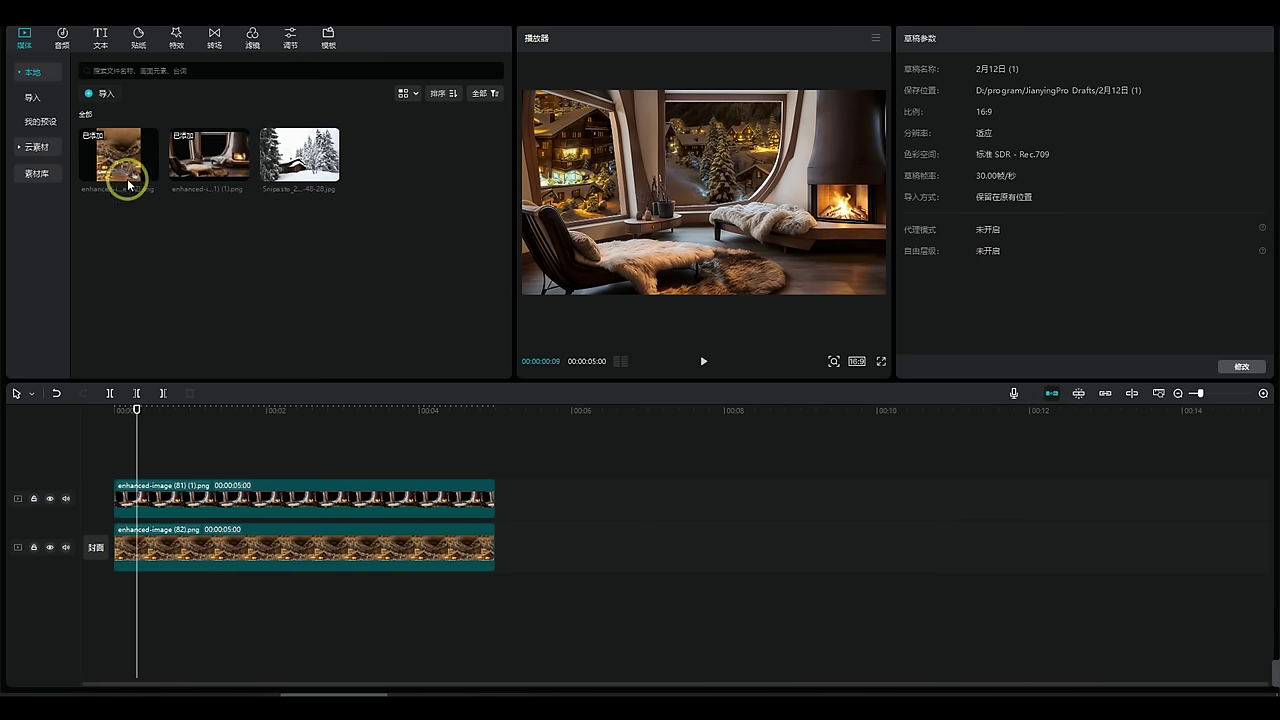
{"action": "left_click", "coordinate": [47, 176]}
{"action": "left_click", "coordinate": [130, 73]}
{"action": "type", "text": "下雪"}
{"action": "left_click", "coordinate": [102, 123]}
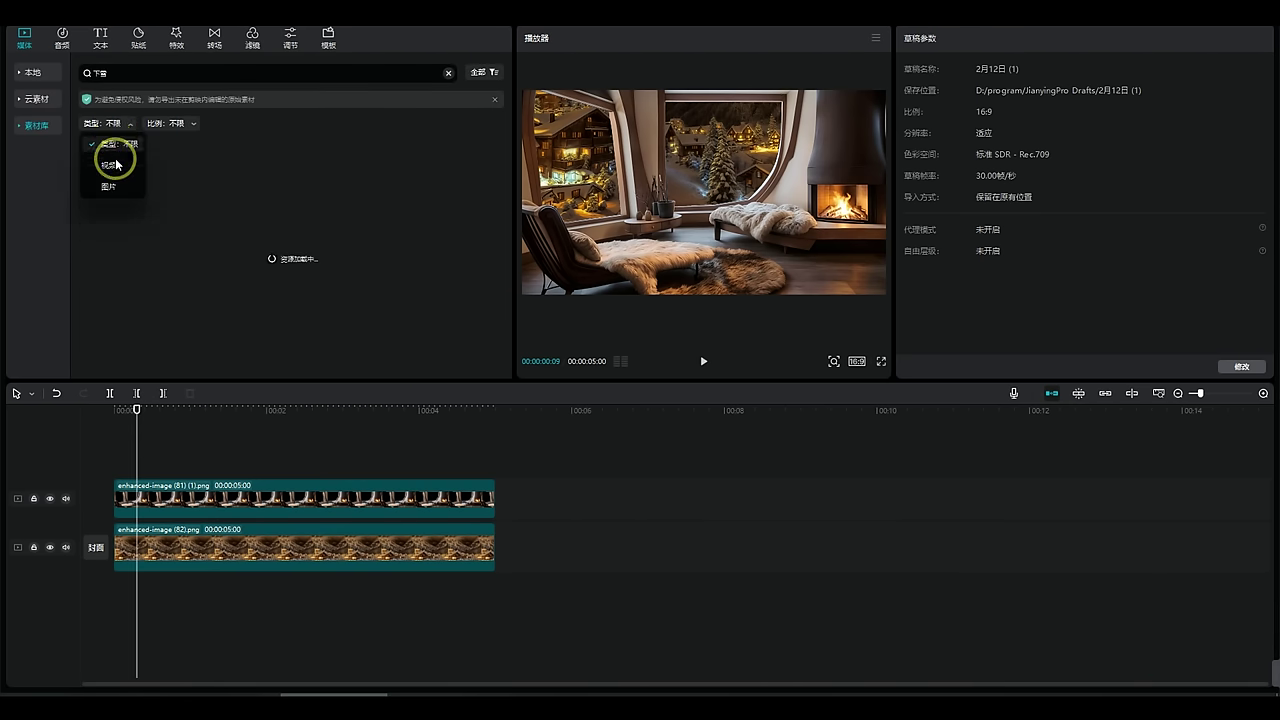
{"action": "left_click", "coordinate": [116, 164]}
{"action": "left_click", "coordinate": [163, 123]}
{"action": "left_click", "coordinate": [160, 185]}
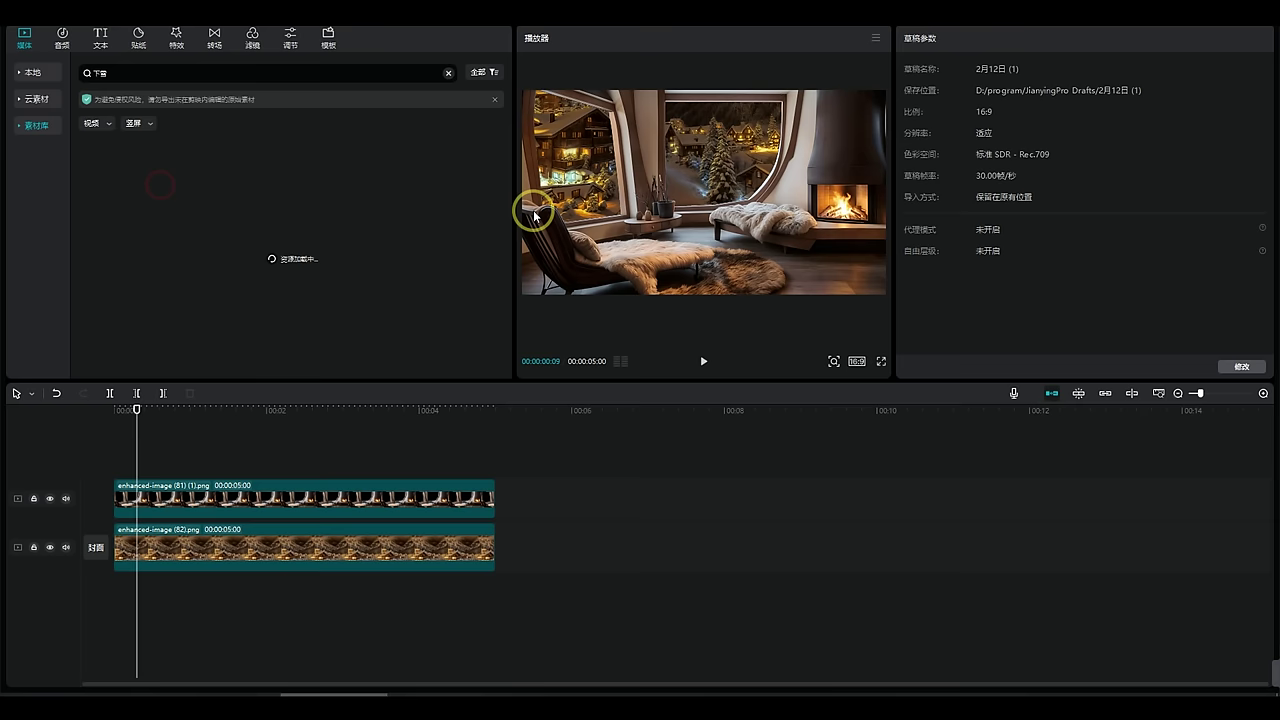
Add the black-background falling snow clip above the room layer at the timeline start and set its blend mode to 变亮.
{"action": "scroll", "coordinate": [329, 223], "scroll_direction": "down", "scroll_amount": 1}
{"action": "left_click_drag", "start_coordinate": [205, 240], "coordinate": [106, 454]}
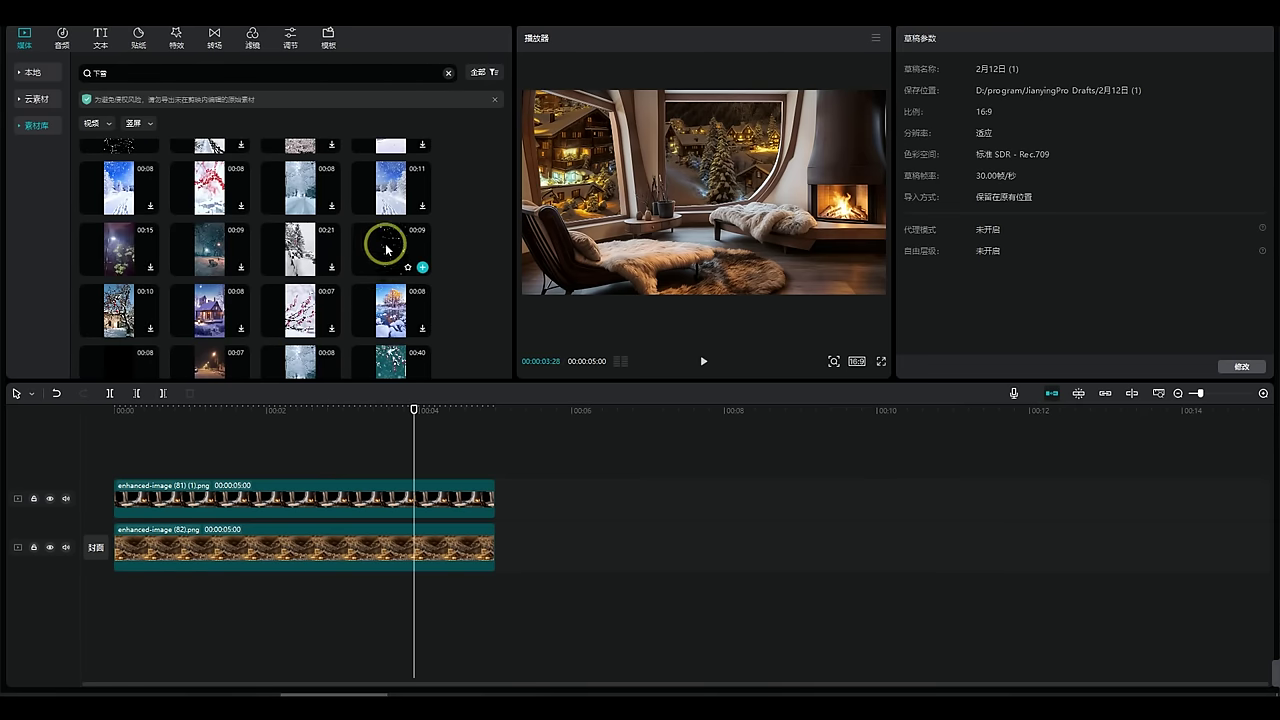
{"action": "left_click_drag", "start_coordinate": [386, 249], "coordinate": [110, 445]}
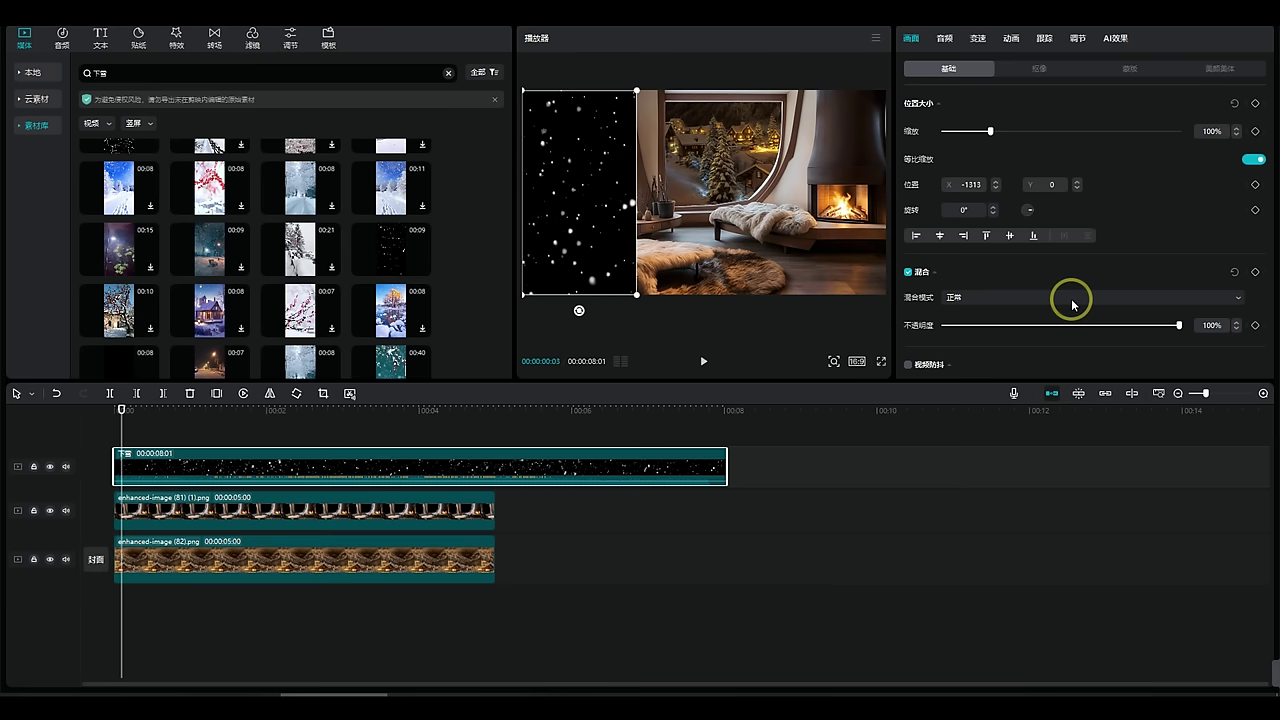
{"action": "left_click", "coordinate": [1066, 297]}
{"action": "left_click", "coordinate": [1014, 334]}
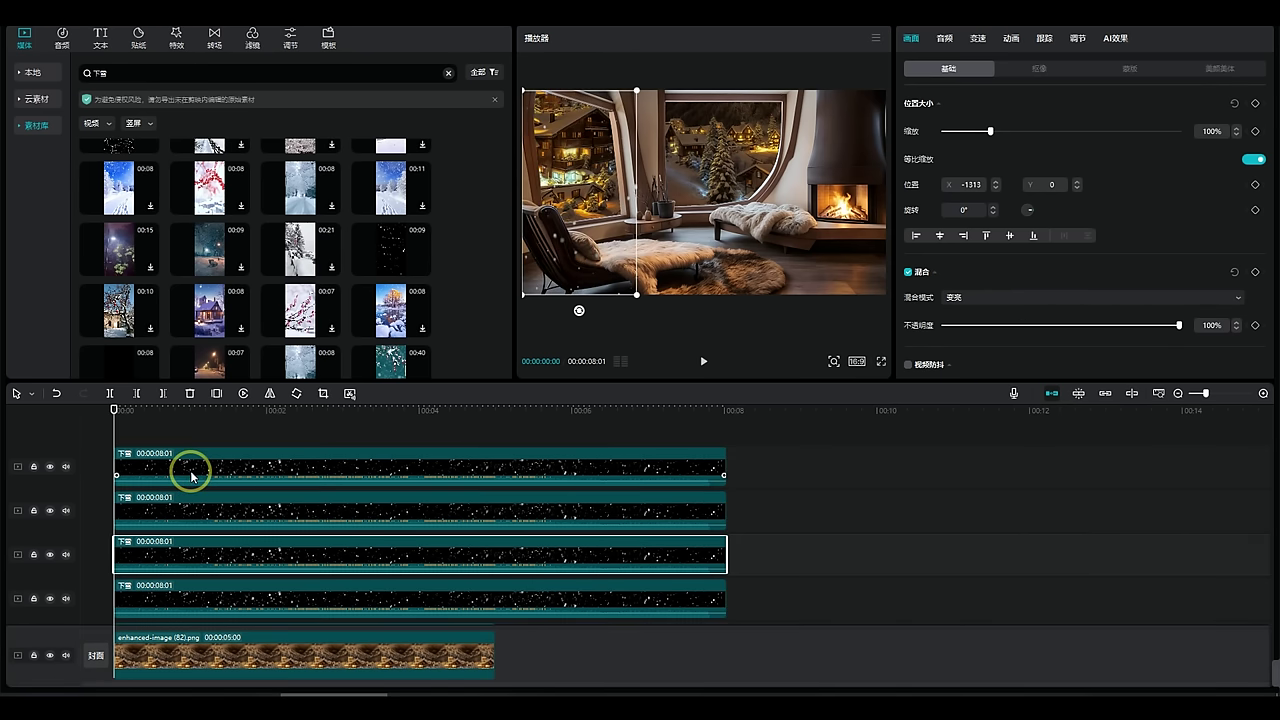
Duplicate the snow clip onto further tracks and shift the copies sideways so the snowfall spans both windows.
{"action": "key", "text": "ctrl+v"}
{"action": "left_click", "coordinate": [470, 447]}
{"action": "left_click_drag", "start_coordinate": [602, 205], "coordinate": [657, 203]}
{"action": "left_click", "coordinate": [226, 495]}
{"action": "left_click", "coordinate": [226, 585]}
{"action": "left_click", "coordinate": [215, 448]}
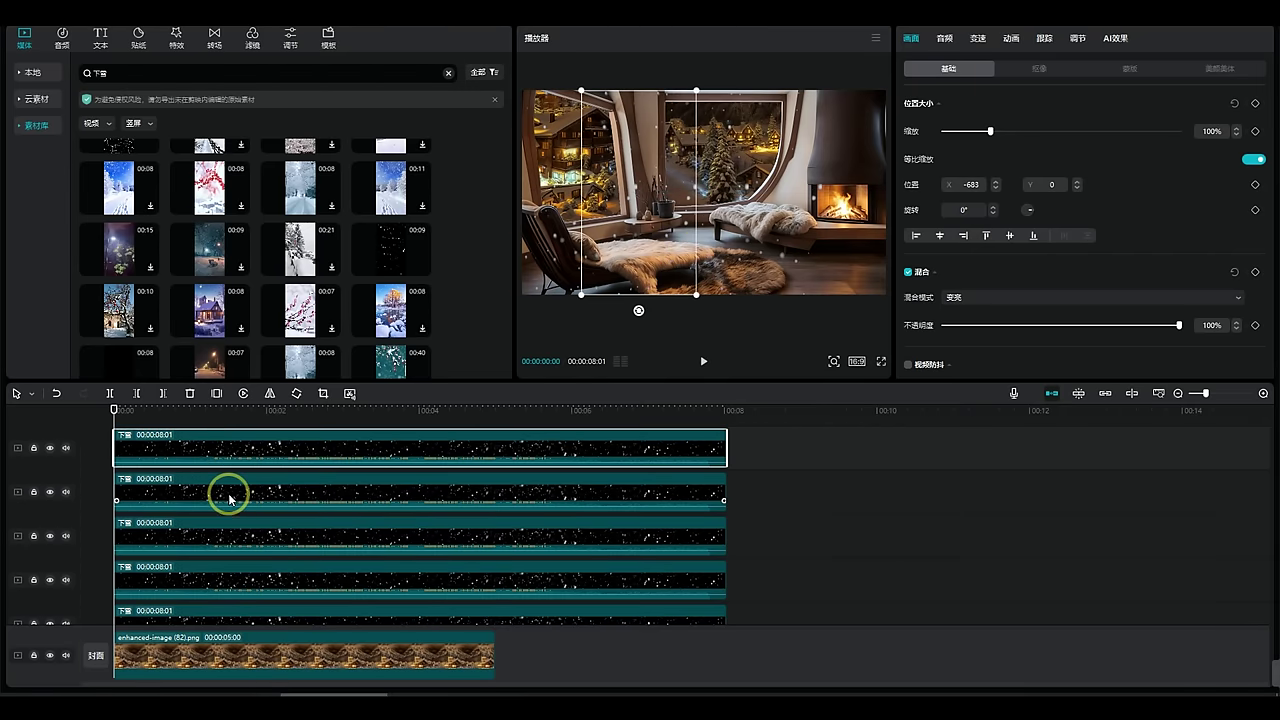
{"action": "left_click", "coordinate": [291, 594]}
Combine all the snow clips into one compound clip and set its blend mode to 变亮.
{"action": "scroll", "coordinate": [500, 520], "scroll_direction": "down", "scroll_amount": 1}
{"action": "left_click_drag", "start_coordinate": [805, 600], "coordinate": [640, 460]}
{"action": "right_click", "coordinate": [449, 449]}
{"action": "left_click", "coordinate": [451, 437]}
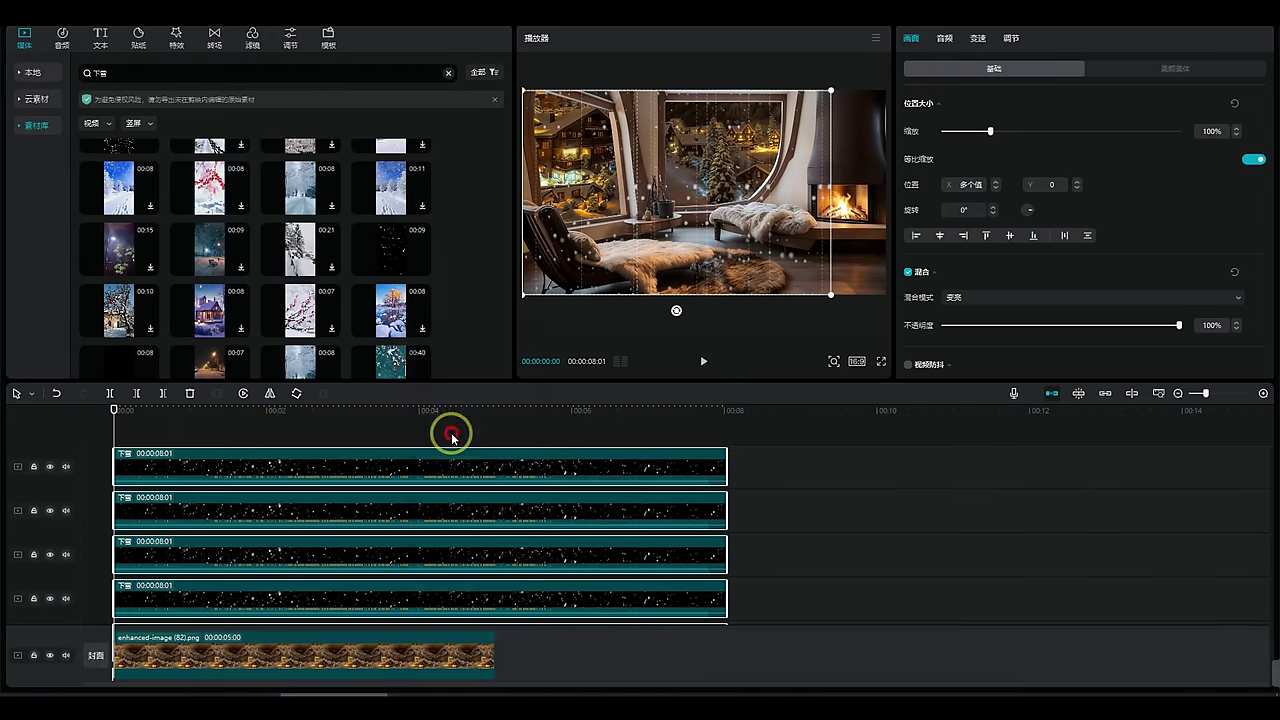
{"action": "left_click", "coordinate": [1020, 295]}
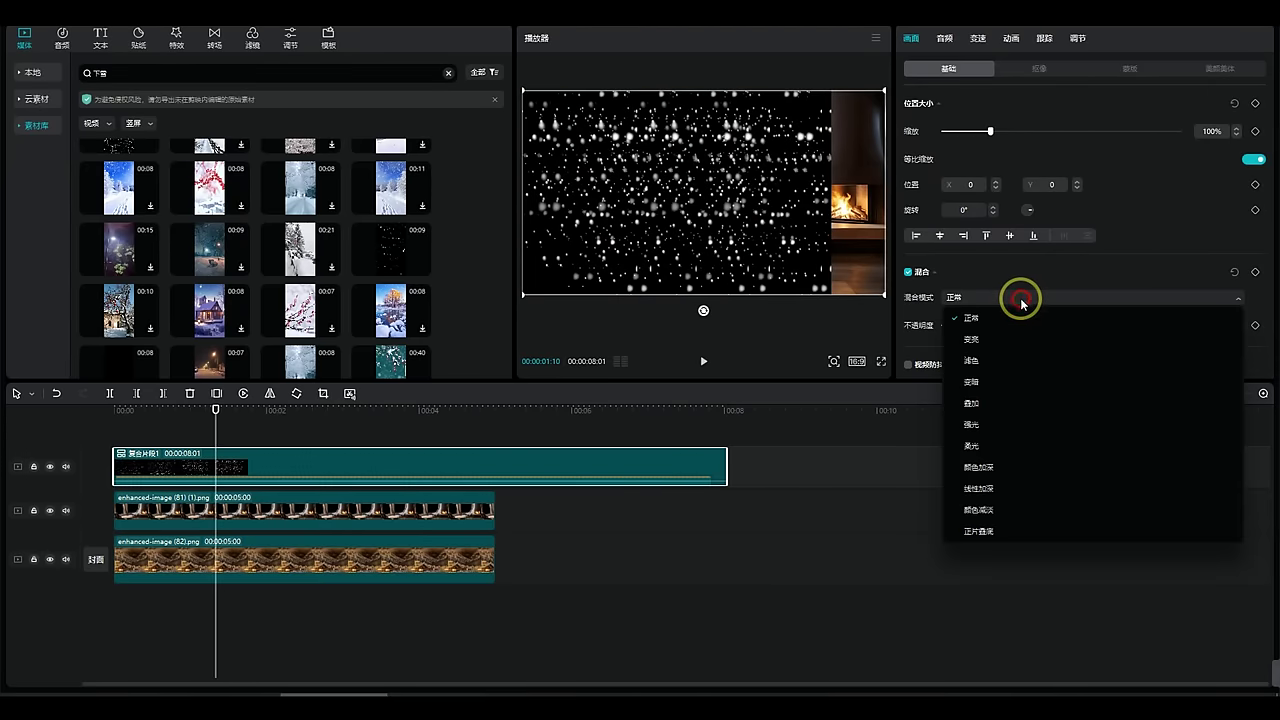
{"action": "left_click", "coordinate": [993, 343]}
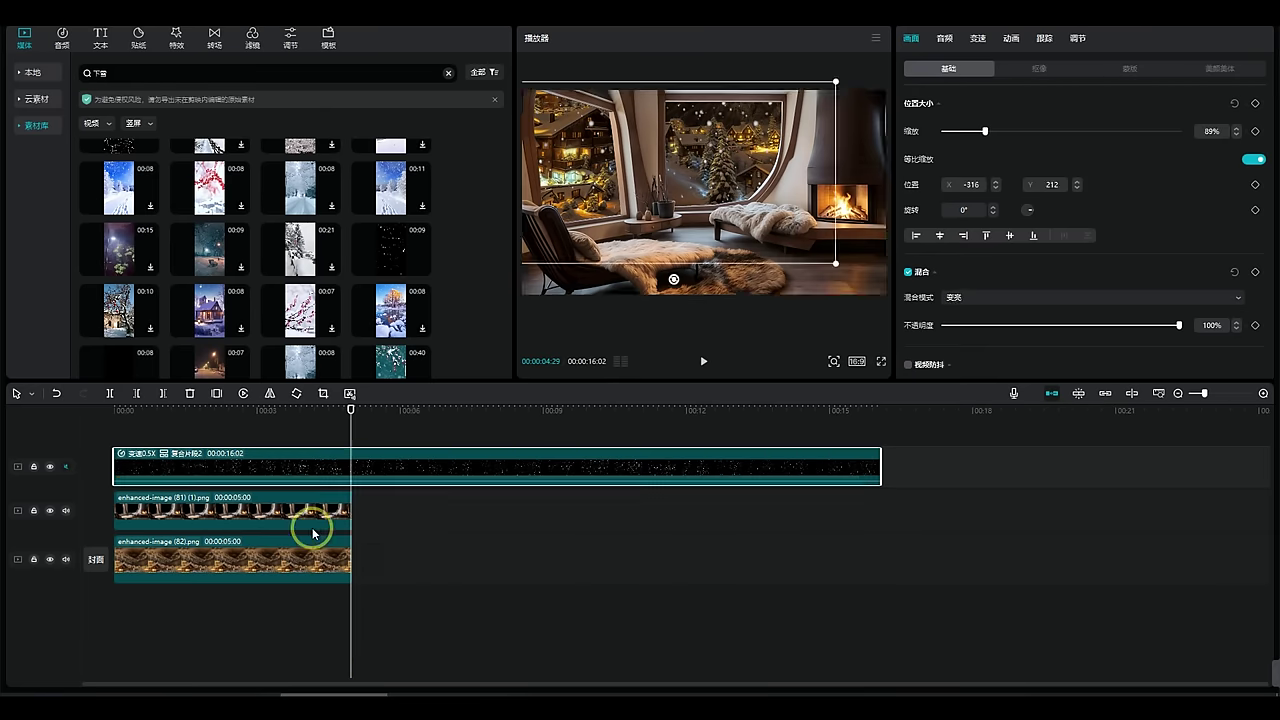
Extend the room and village clips to 00:00:16:02 so they end together with the snow clip.
{"action": "left_click", "coordinate": [345, 515]}
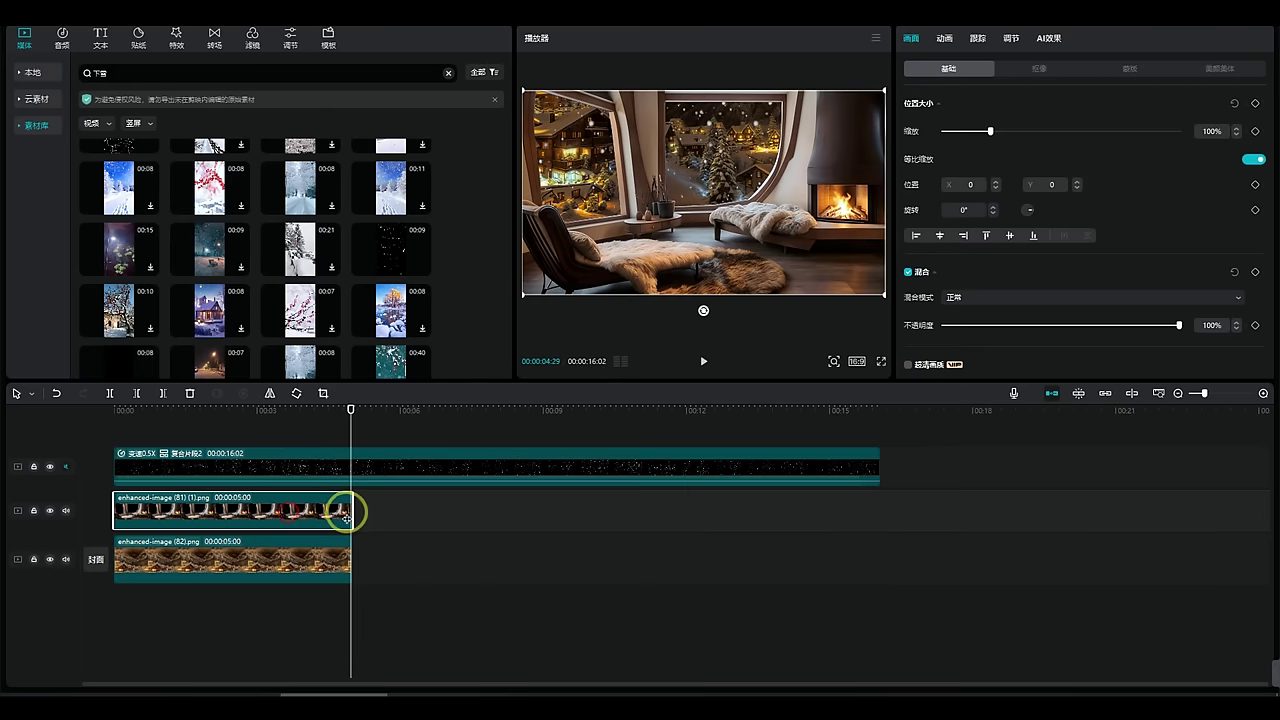
{"action": "left_click_drag", "start_coordinate": [353, 511], "coordinate": [880, 505]}
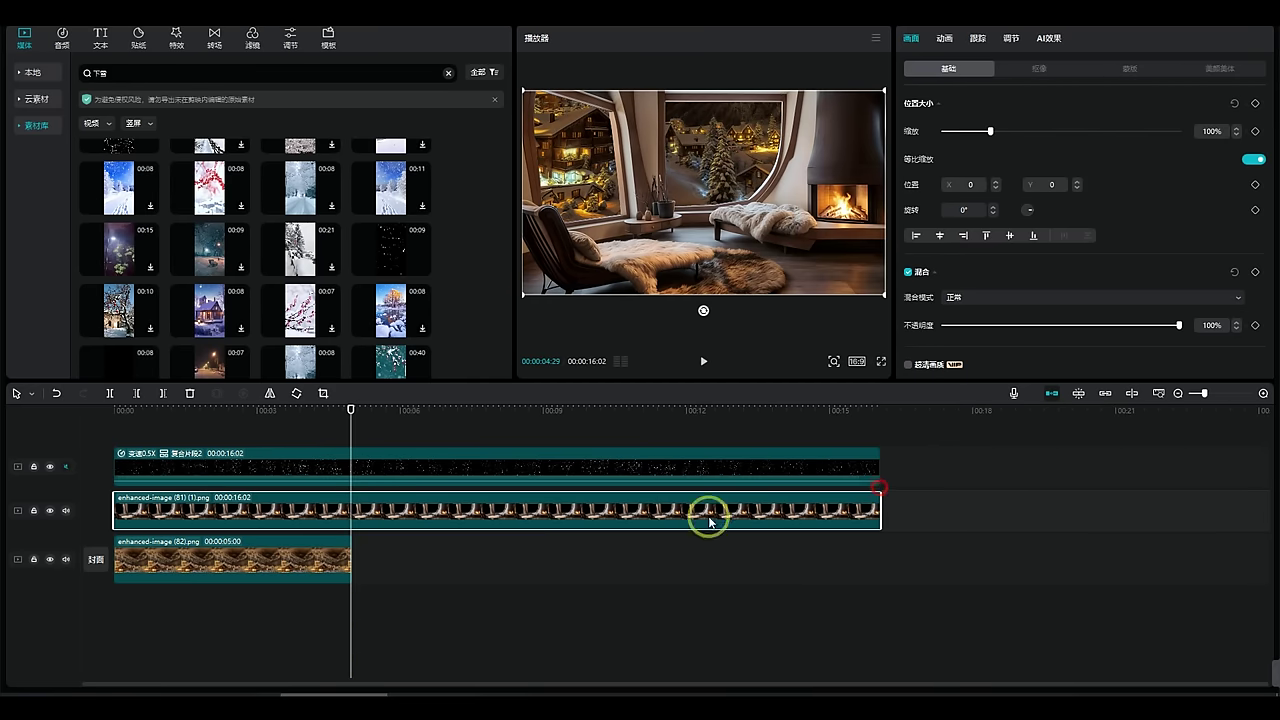
{"action": "left_click_drag", "start_coordinate": [310, 553], "coordinate": [880, 553]}
{"action": "left_click", "coordinate": [25, 40]}
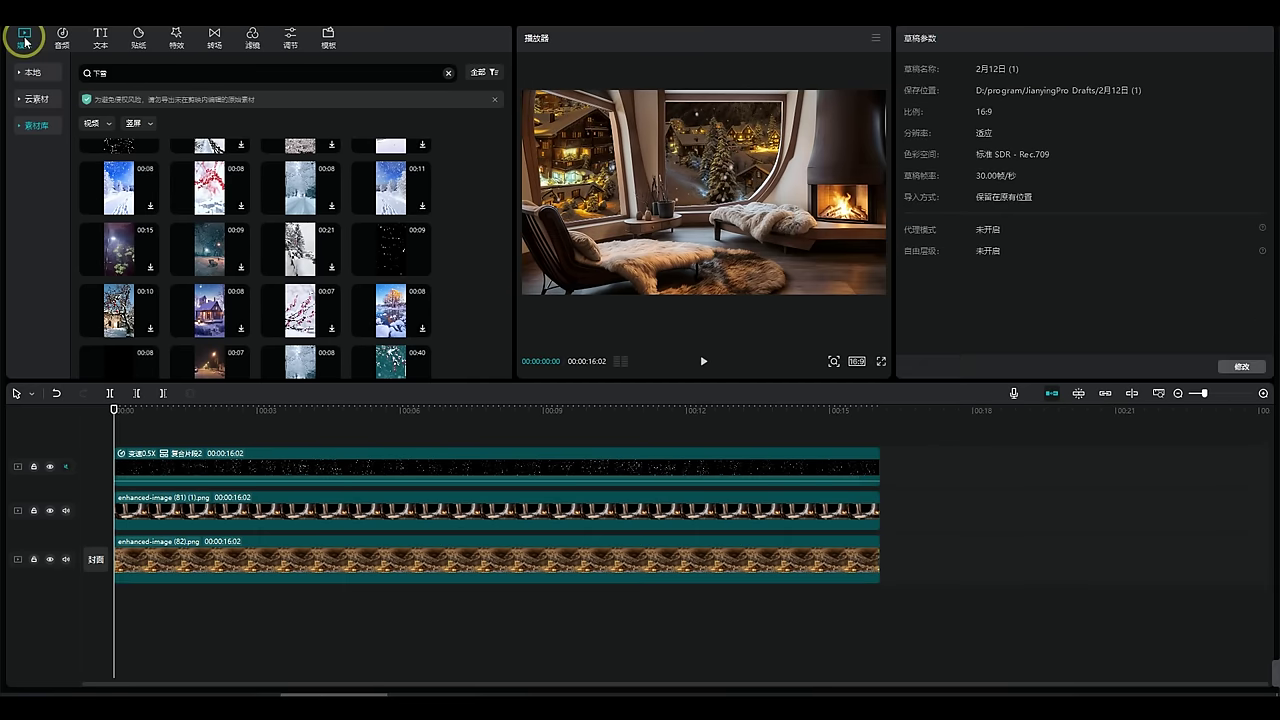
Switch to YouTube Studio, open the channel's 音频库 and filter the music to tracks marked 不需注明出处.
{"action": "left_click", "coordinate": [37, 70]}
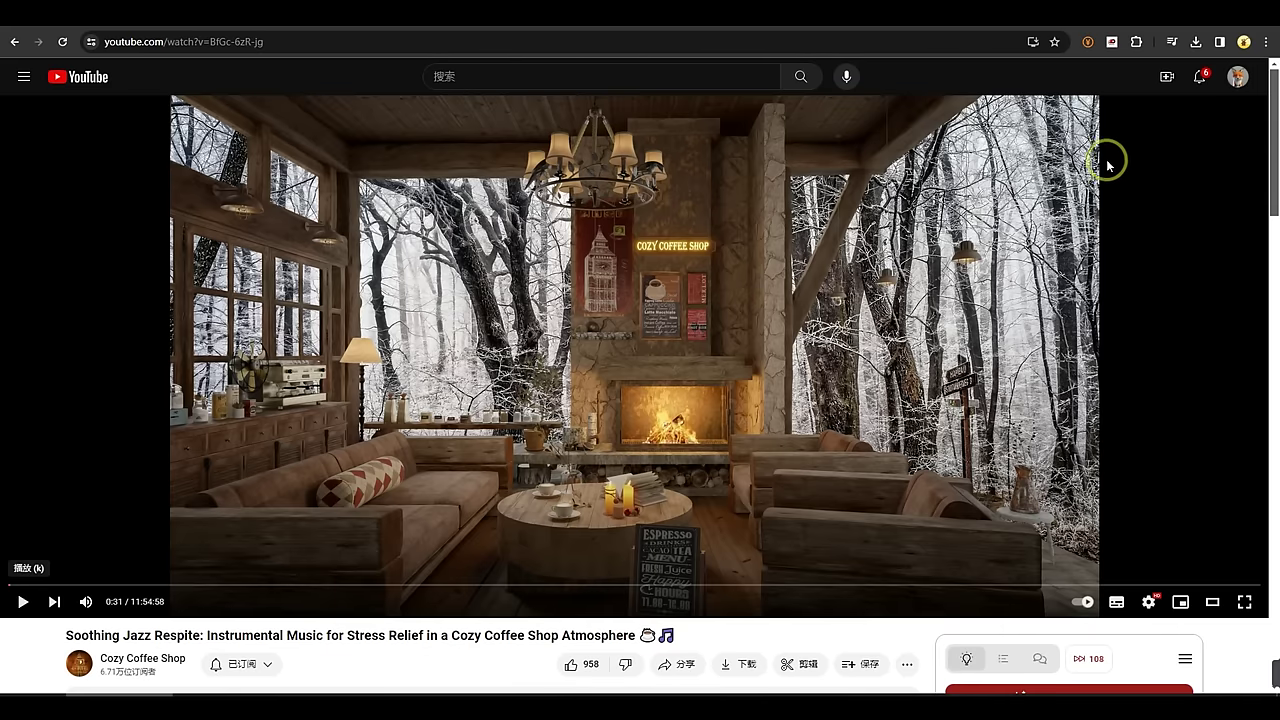
{"action": "left_click", "coordinate": [1237, 77]}
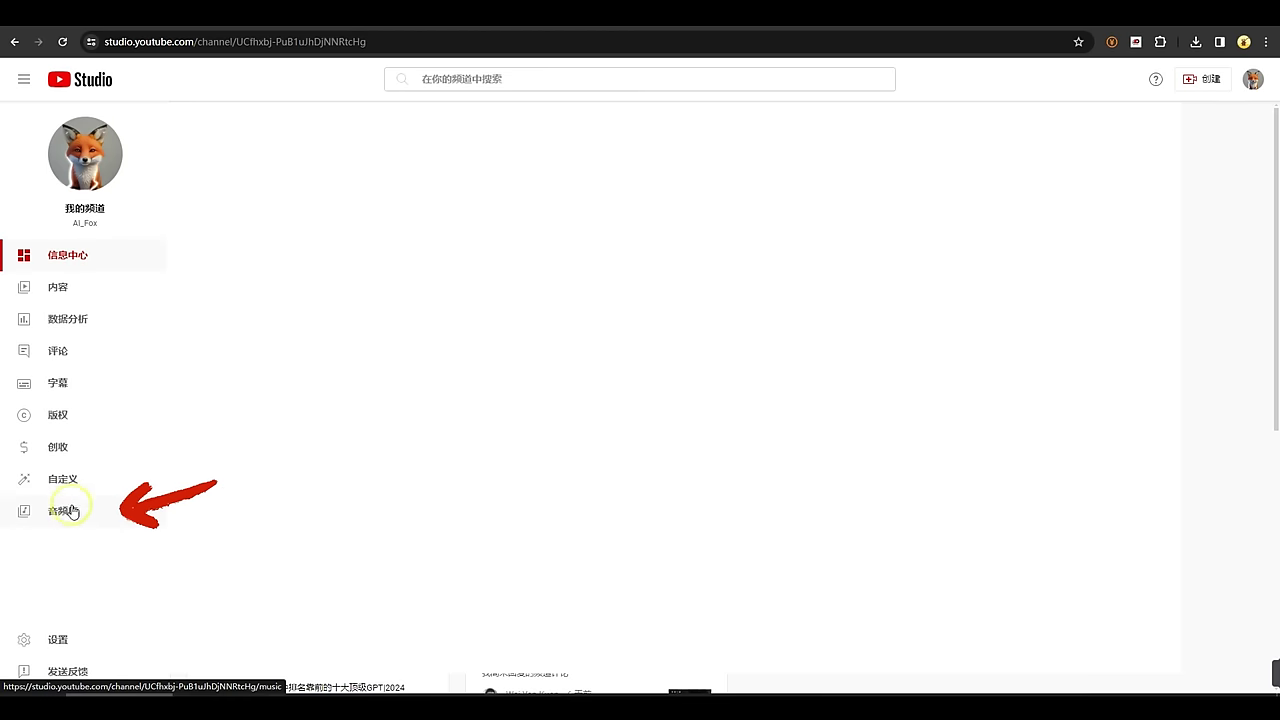
{"action": "left_click", "coordinate": [66, 511]}
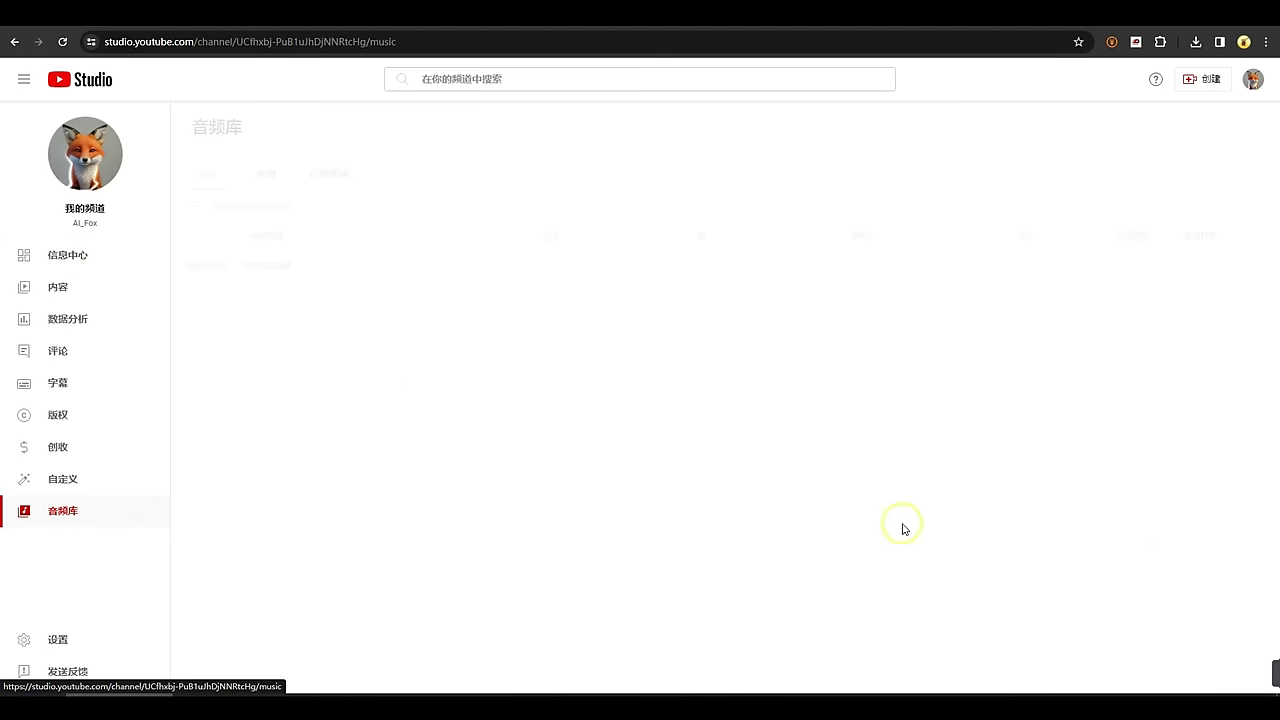
{"action": "left_click", "coordinate": [194, 214]}
{"action": "left_click", "coordinate": [255, 373]}
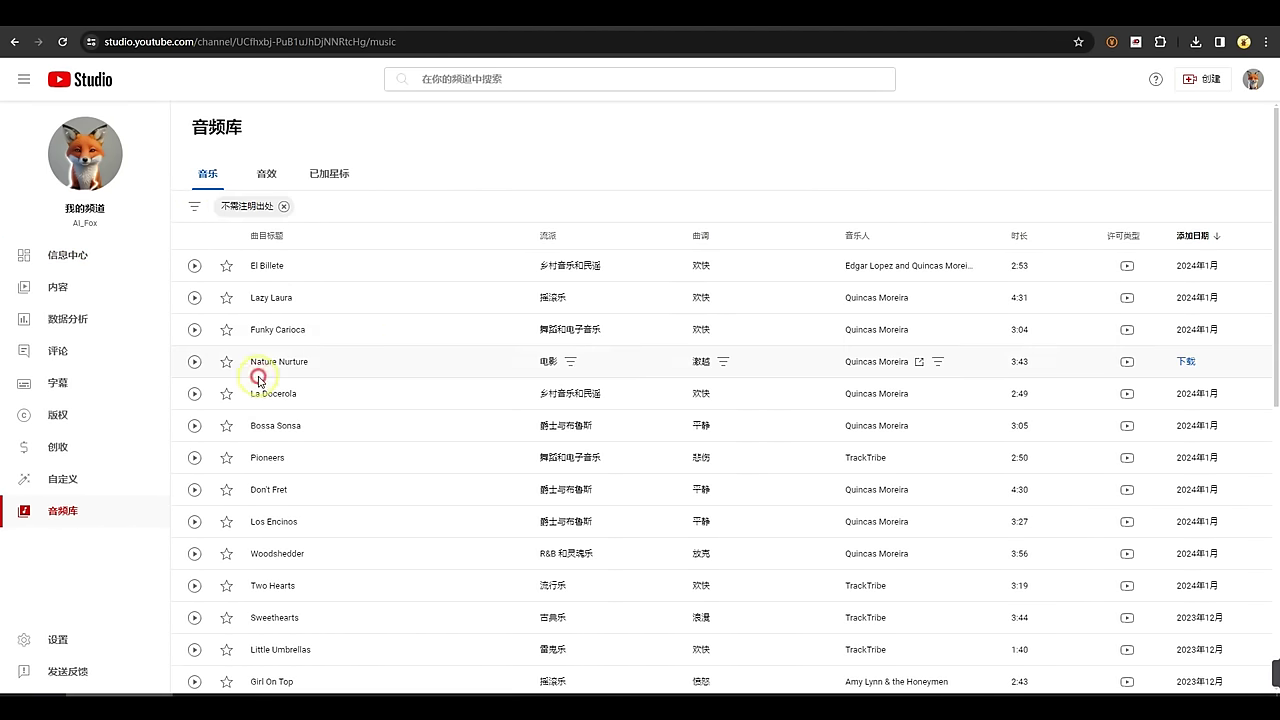
Filter the music list further by genre 氛围音乐 and mood 平静.
{"action": "left_click", "coordinate": [305, 206]}
{"action": "left_click", "coordinate": [338, 283]}
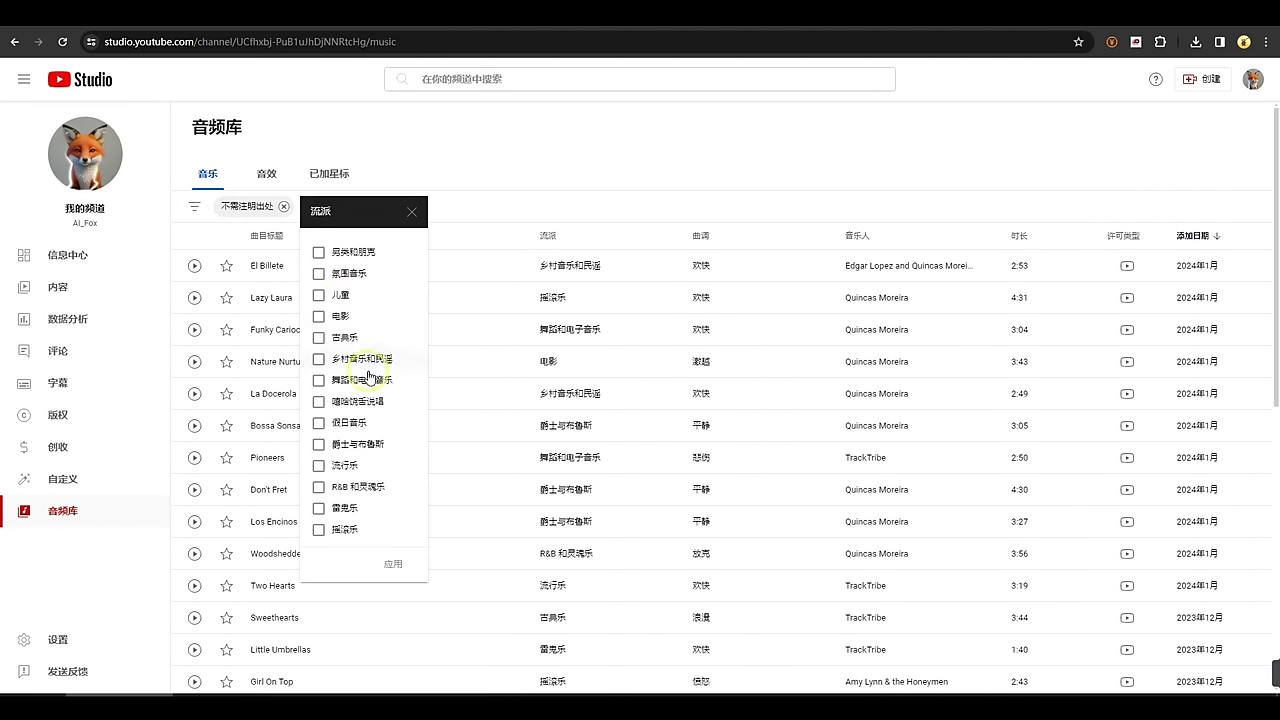
{"action": "left_click", "coordinate": [393, 563]}
{"action": "left_click", "coordinate": [423, 286]}
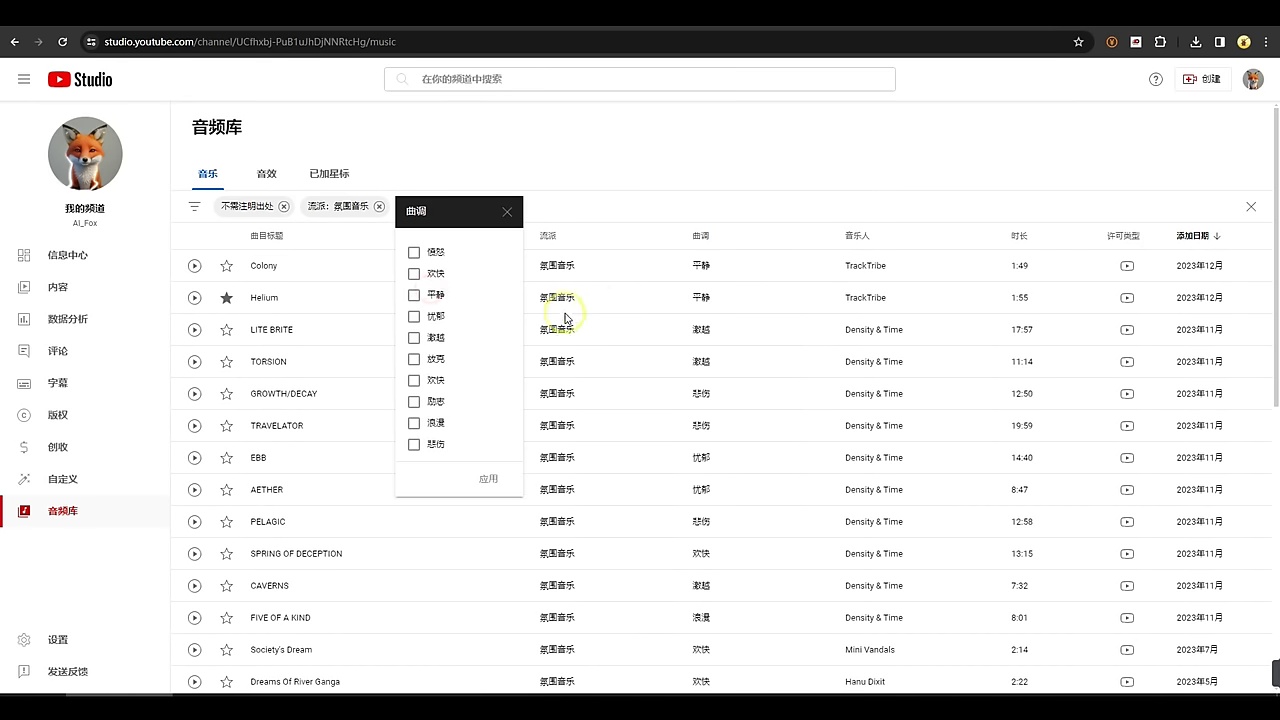
{"action": "left_click", "coordinate": [416, 295]}
{"action": "left_click", "coordinate": [488, 478]}
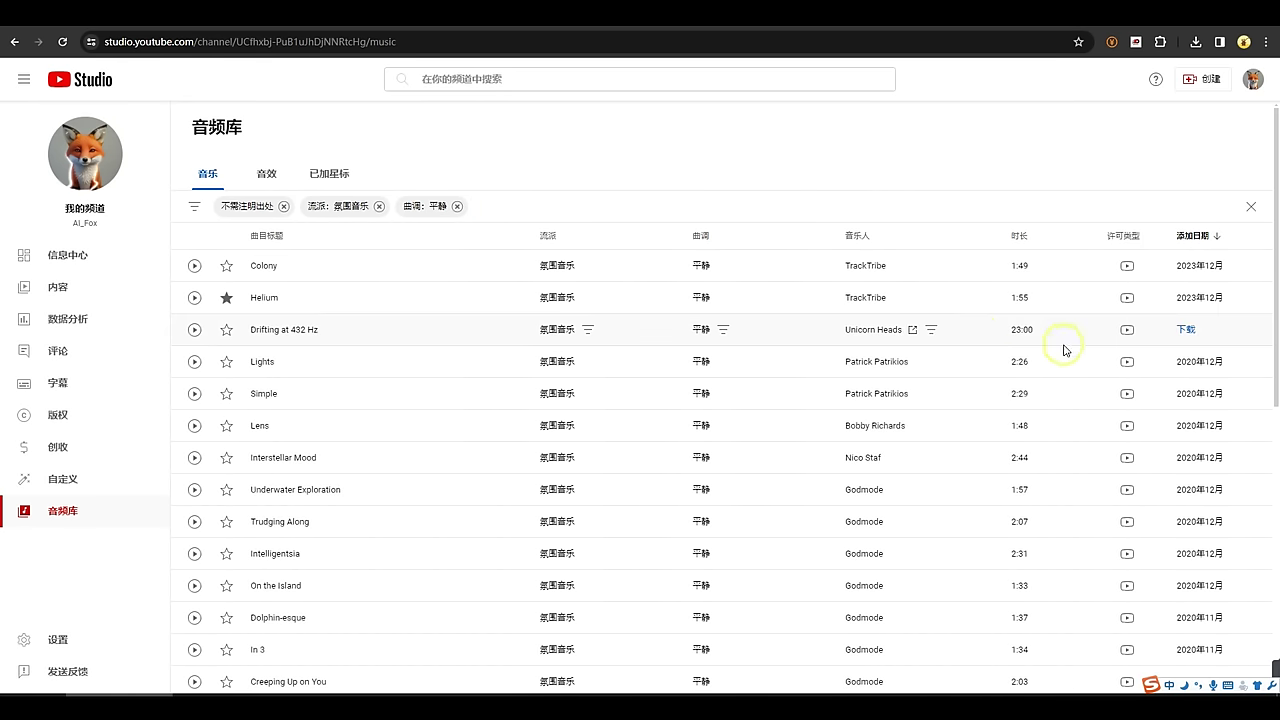
Star "Drifting at 432 Hz" and "Interstellar Mood", and browse the list of starred tracks.
{"action": "left_click", "coordinate": [226, 329]}
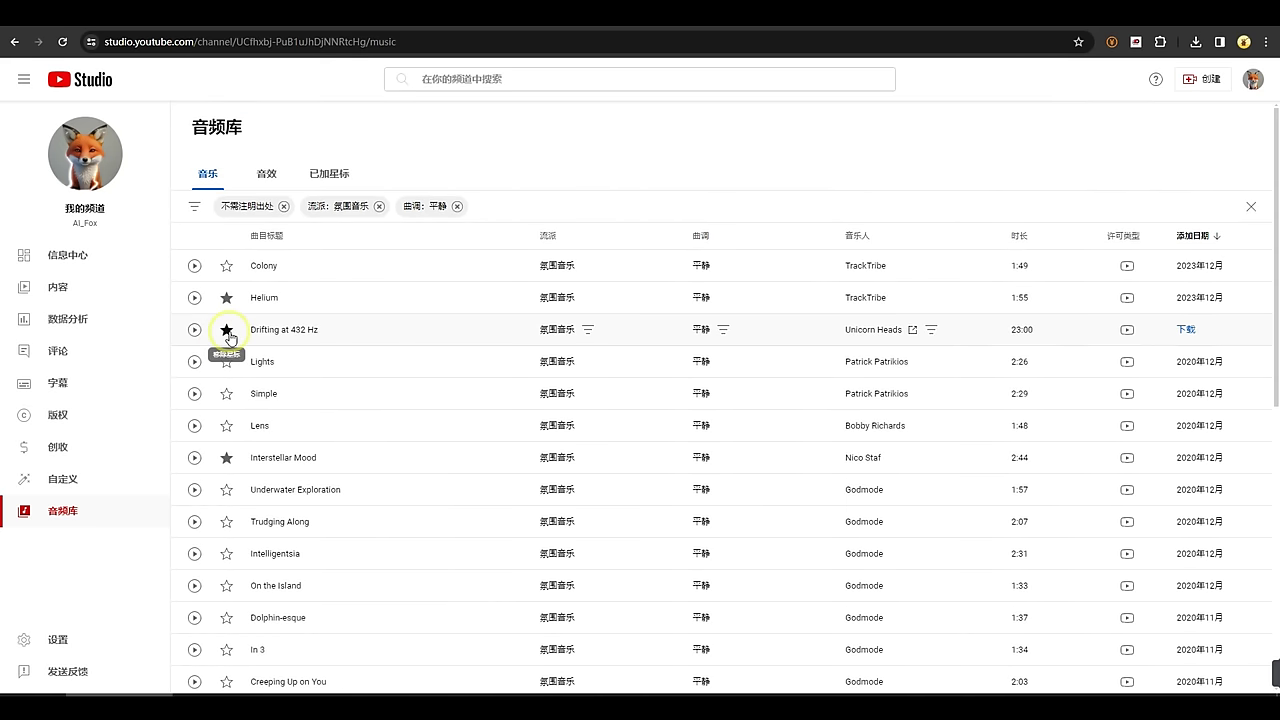
{"action": "left_click", "coordinate": [331, 174]}
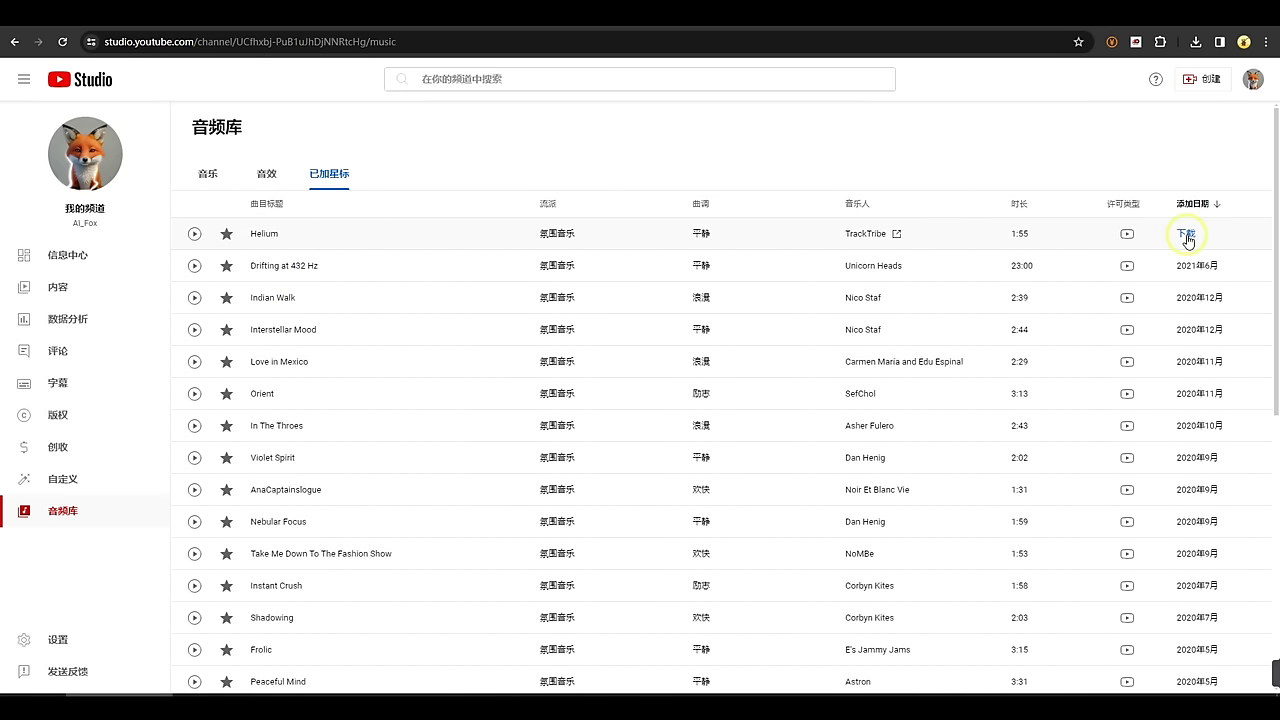
{"action": "scroll", "coordinate": [1188, 313], "scroll_direction": "down", "scroll_amount": 5}
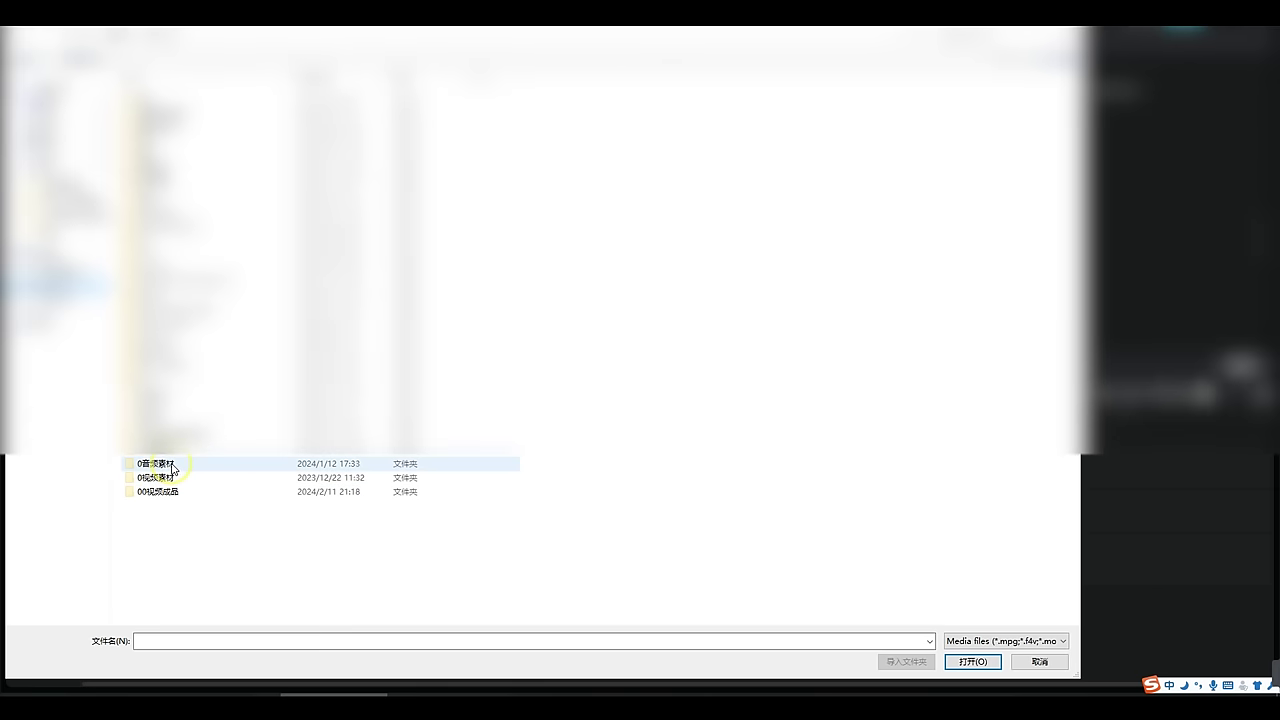
Back in JianyingPro, import the Dreamland MP3 from 0音频素材/youtube2024112 and place it on the timeline start.
{"action": "double_click", "coordinate": [163, 463]}
{"action": "left_click", "coordinate": [205, 132]}
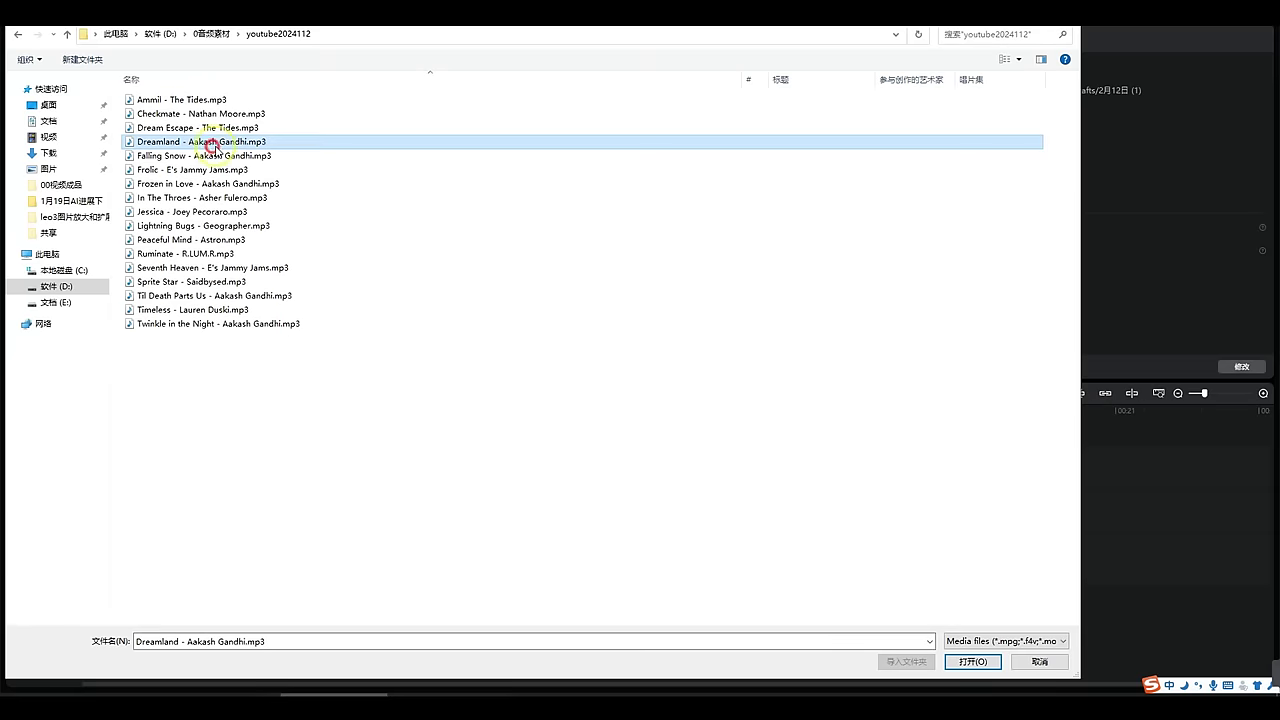
{"action": "left_click", "coordinate": [973, 661]}
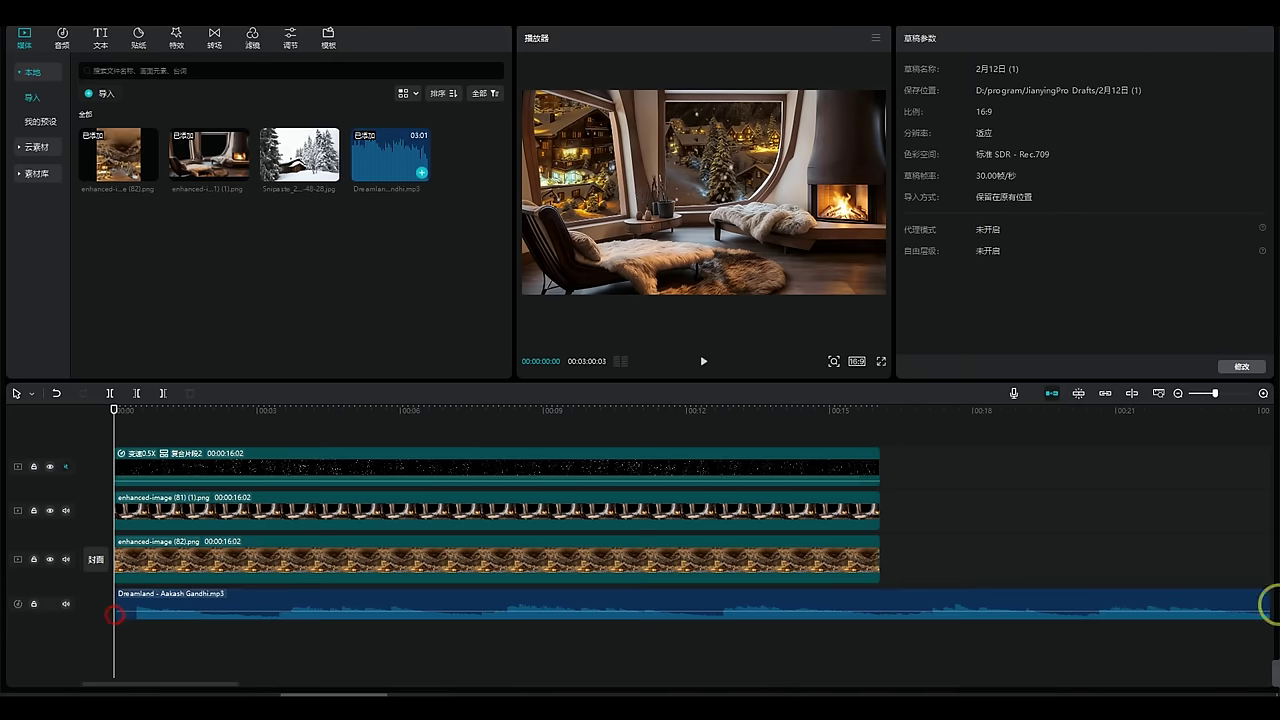
Trim the quiet opening of the music clip and set its volume to 6.0dB.
{"action": "left_click", "coordinate": [143, 614]}
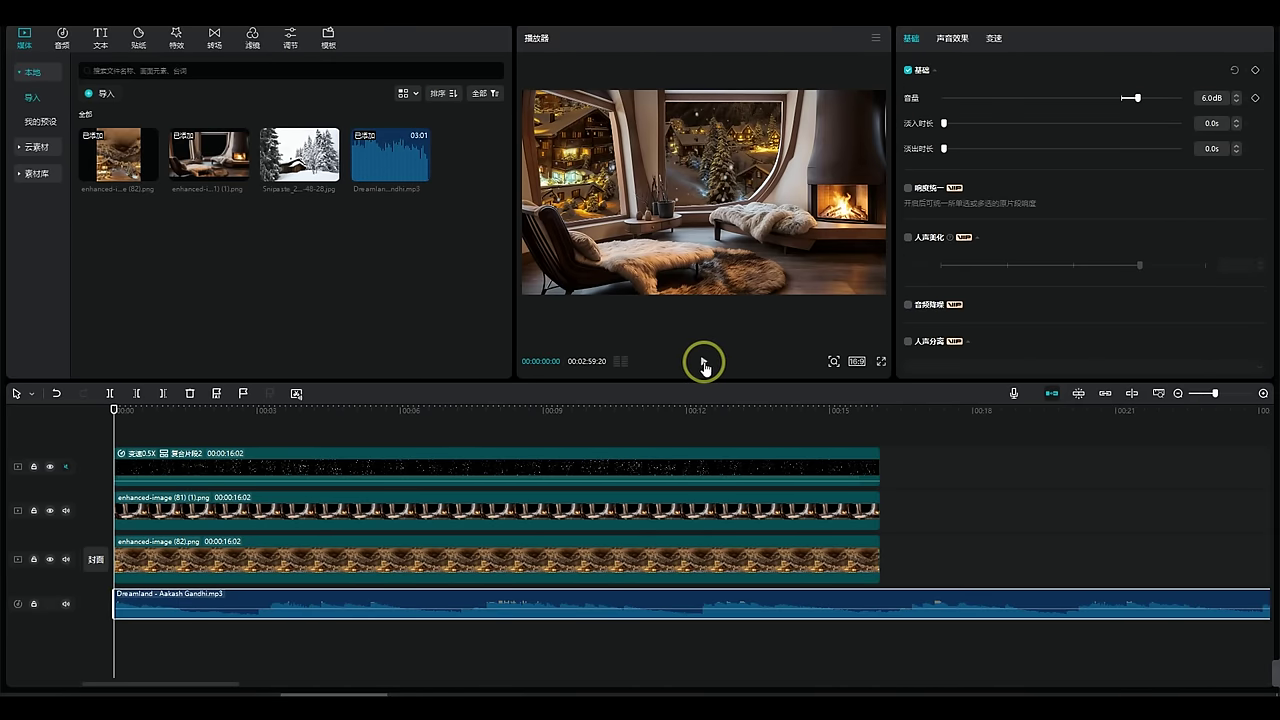
{"action": "left_click", "coordinate": [703, 362]}
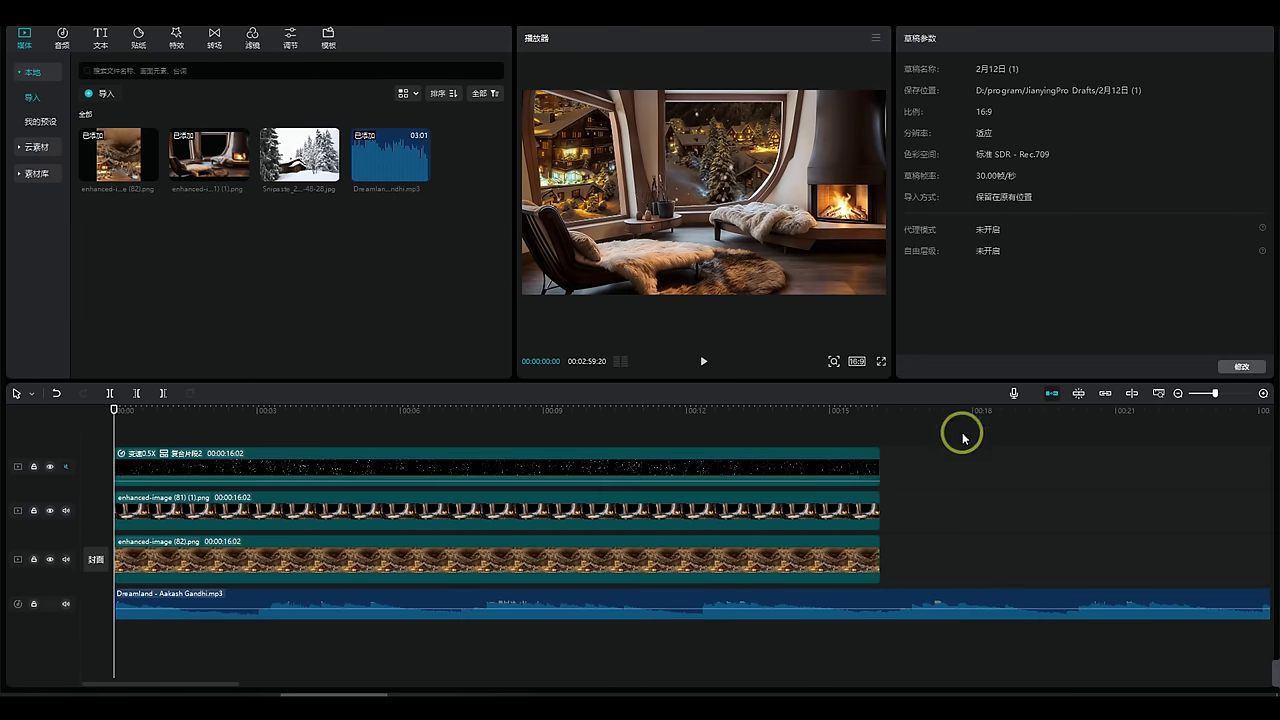
Search the material library for 火苗 and 火, restrict the results to 视频 and 竖屏, and preview the campfire clip on black.
{"action": "left_click", "coordinate": [37, 173]}
{"action": "left_click", "coordinate": [135, 74]}
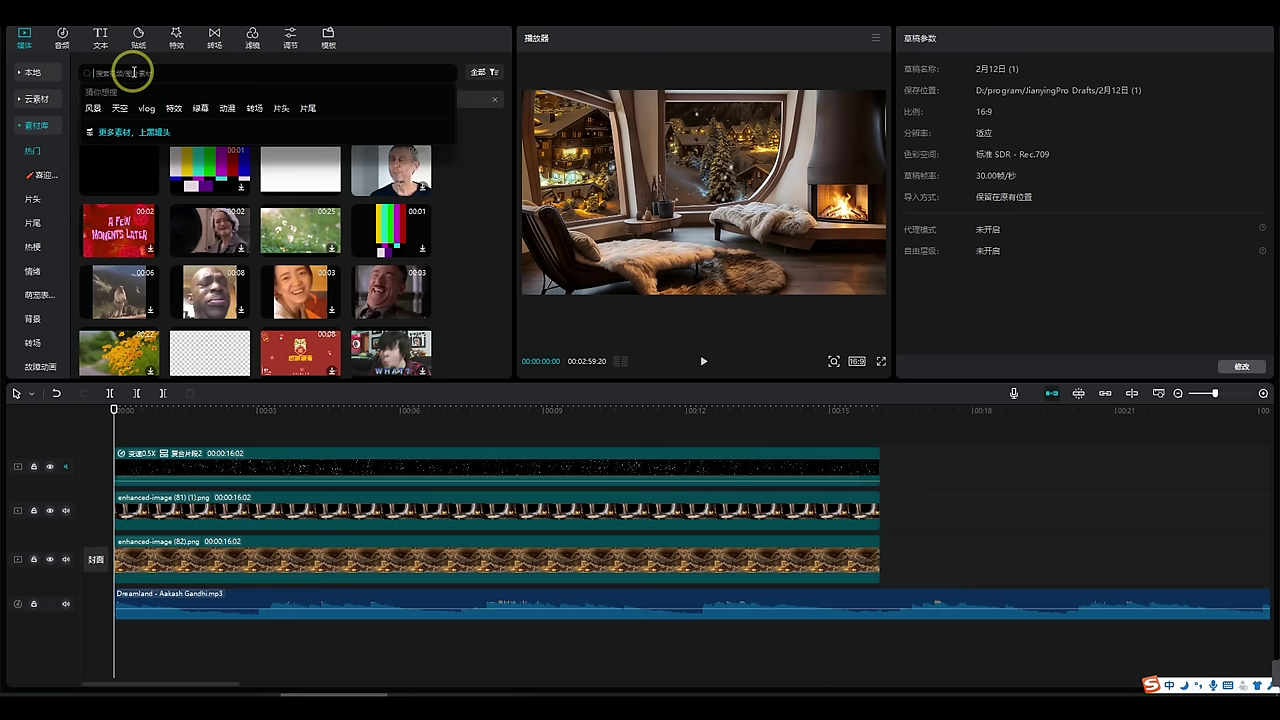
{"action": "type", "text": "火苗"}
{"action": "key", "text": "Return"}
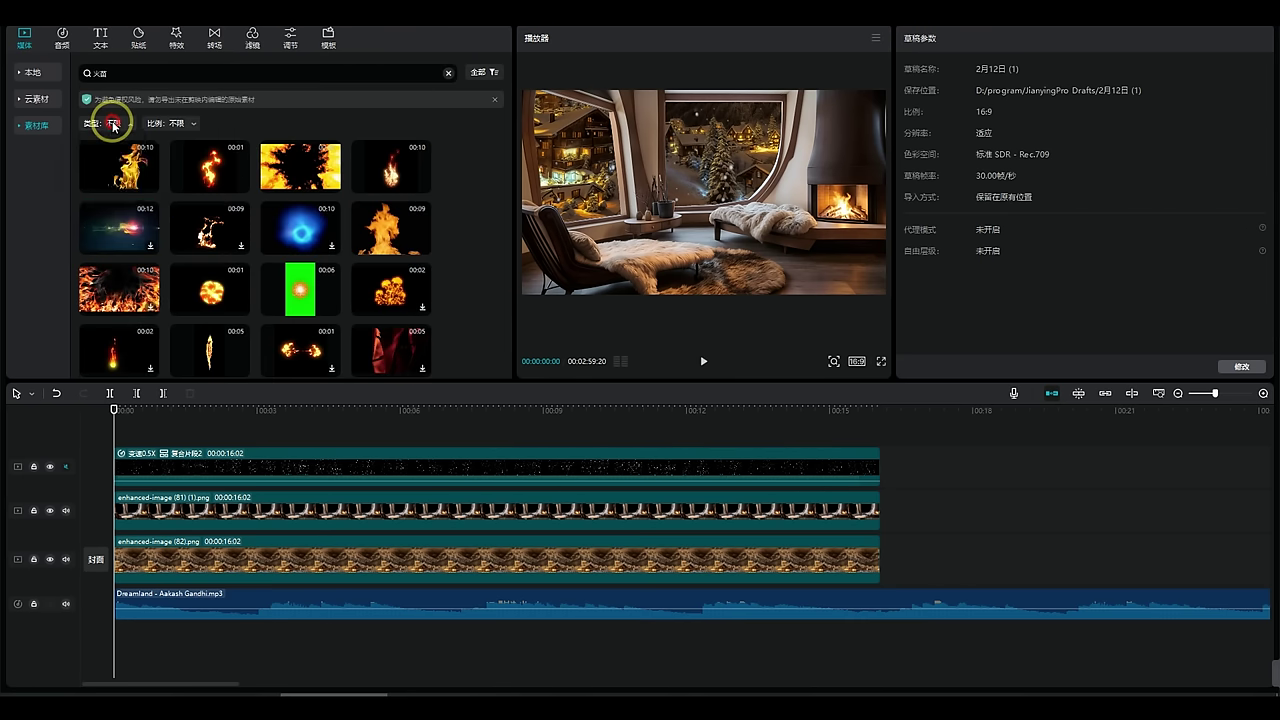
{"action": "left_click", "coordinate": [113, 167]}
{"action": "left_click", "coordinate": [169, 124]}
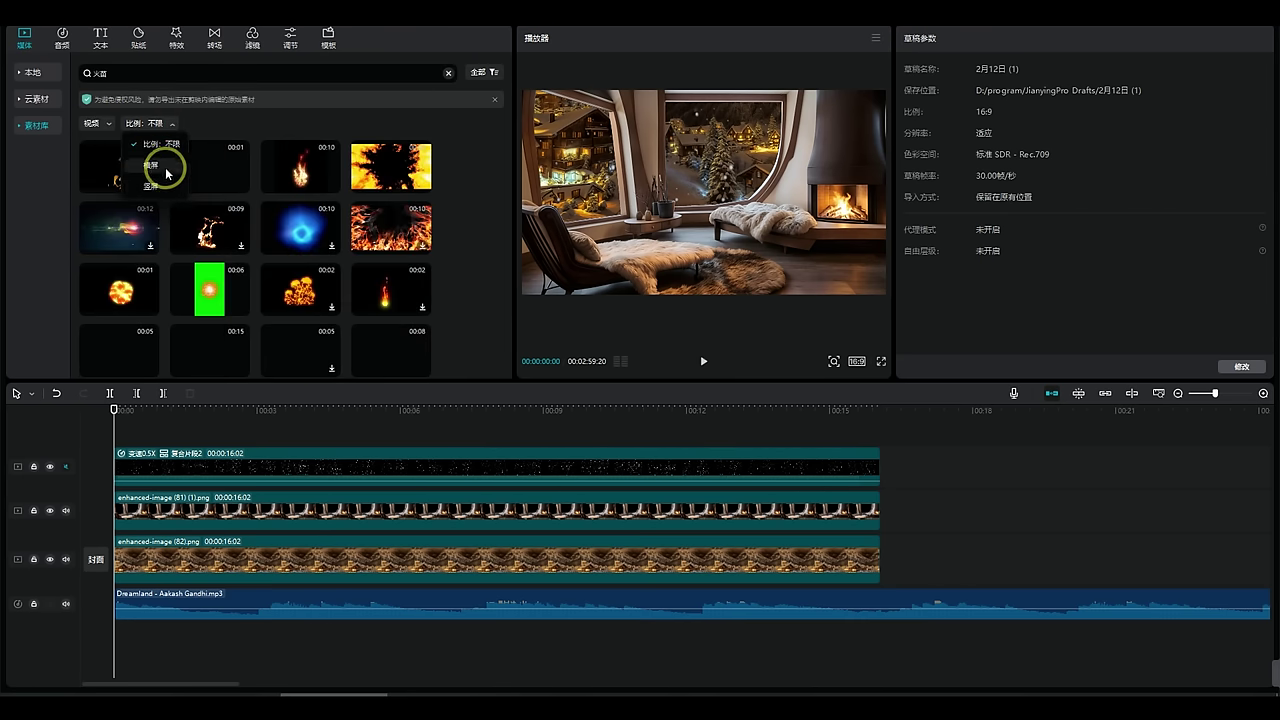
{"action": "left_click", "coordinate": [206, 220]}
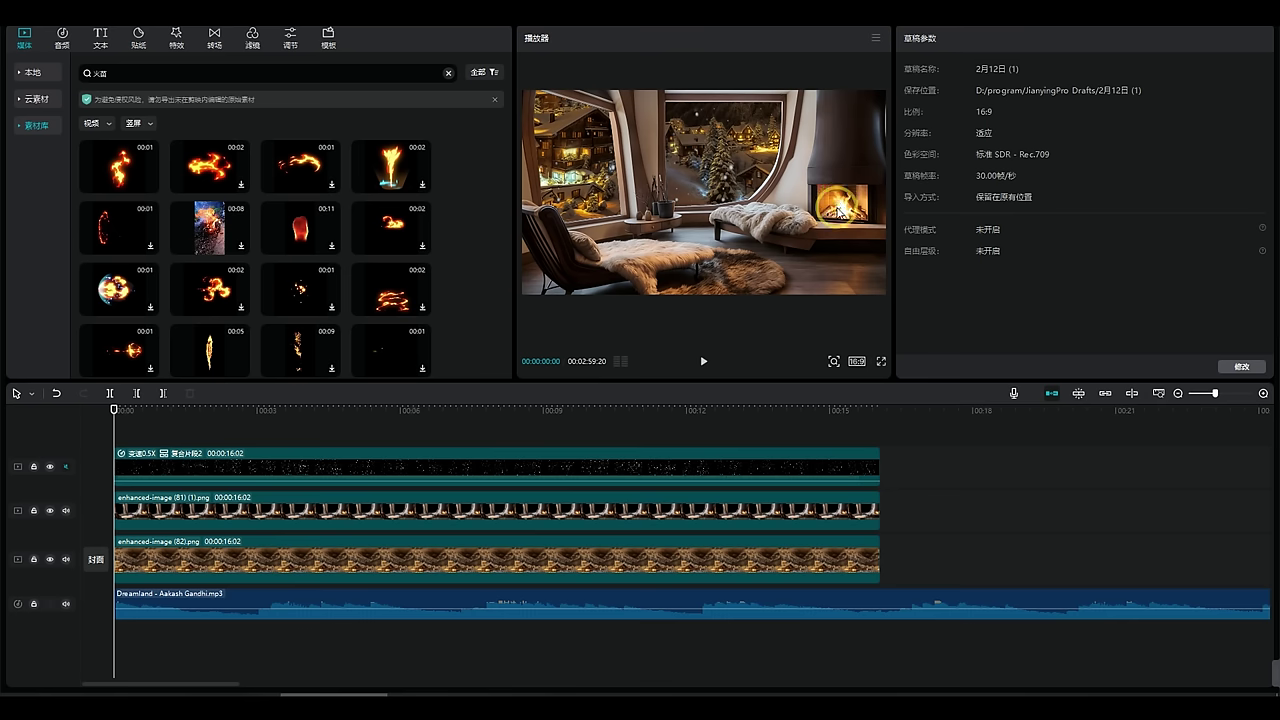
{"action": "left_click", "coordinate": [127, 248]}
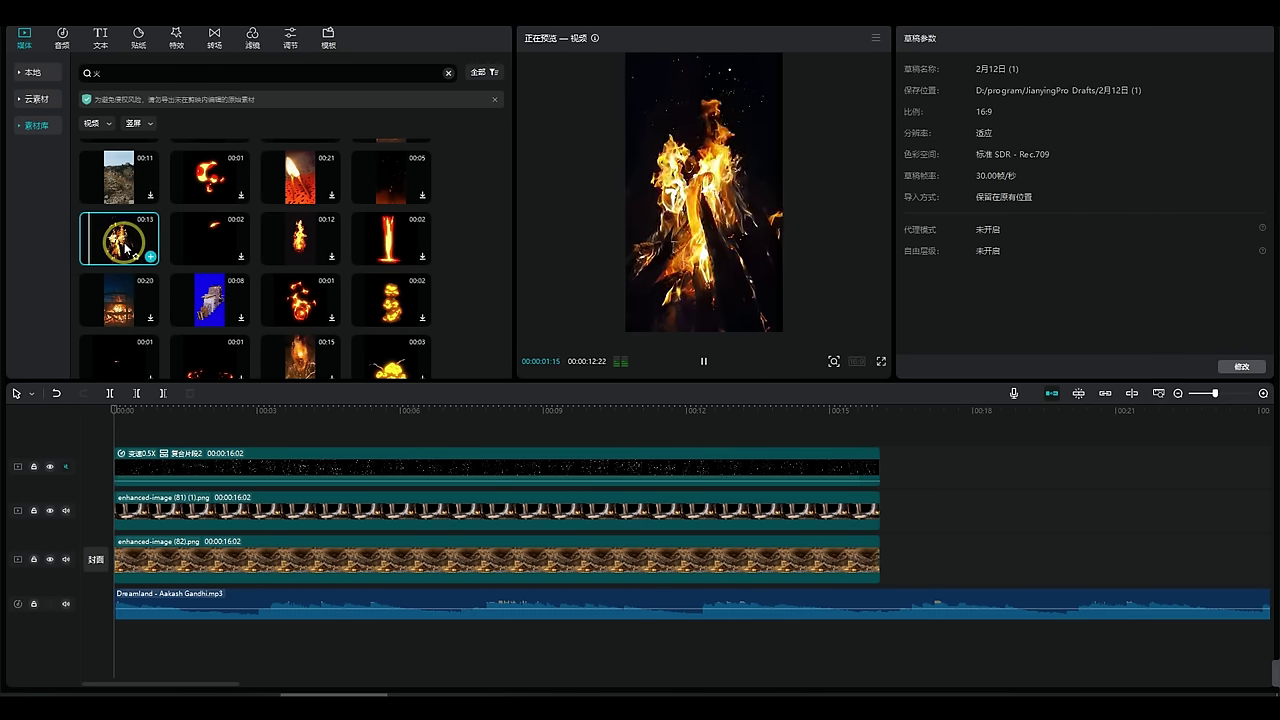
Add the campfire clip above the snow layer, set its blend mode to 变亮, and fit it into the fireplace at 19% scale.
{"action": "left_click_drag", "start_coordinate": [126, 248], "coordinate": [114, 423]}
{"action": "left_click", "coordinate": [989, 297]}
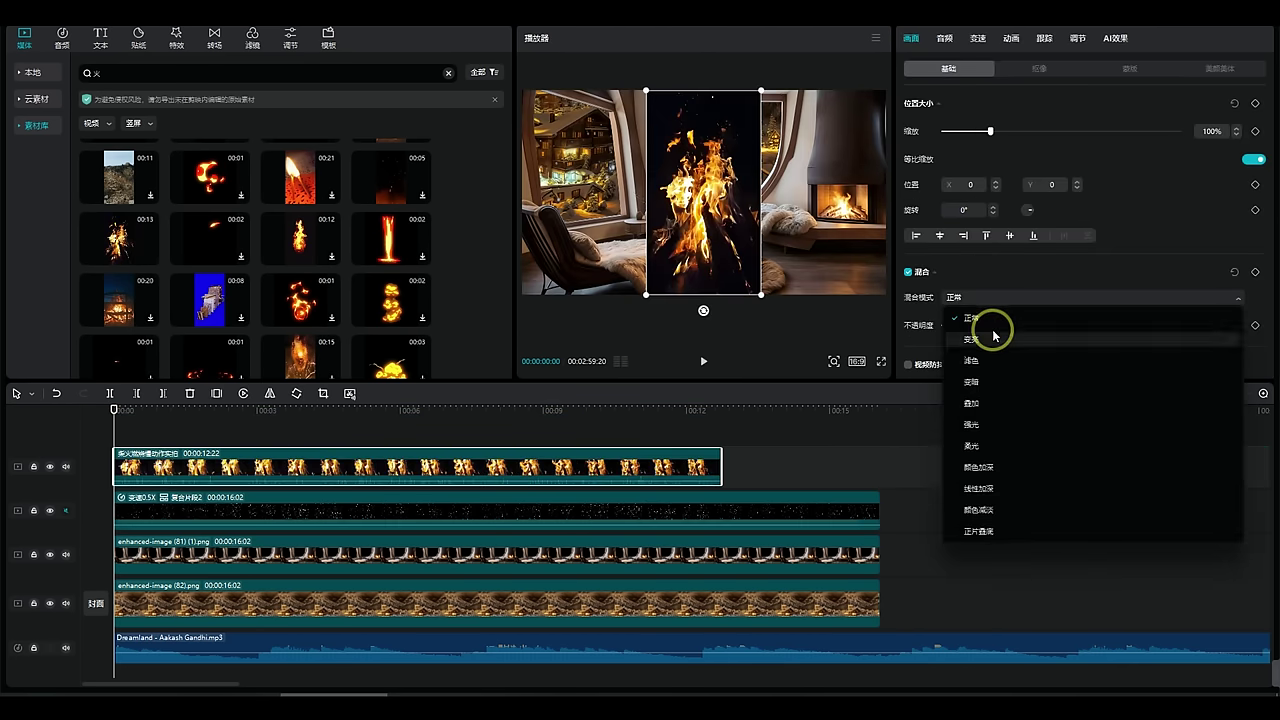
{"action": "left_click", "coordinate": [994, 336]}
{"action": "left_click_drag", "start_coordinate": [761, 91], "coordinate": [840, 200]}
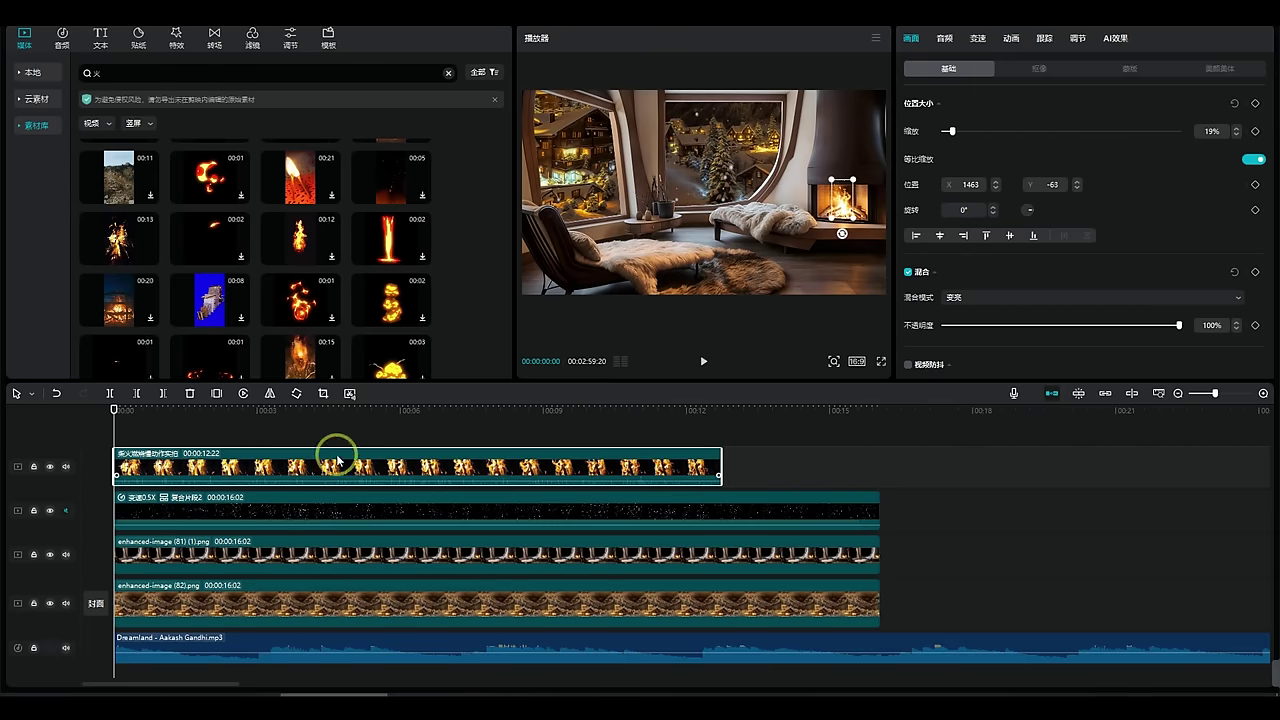
Play back the composite to check the burning fireplace together with the falling snow.
{"action": "left_click", "coordinate": [703, 359]}
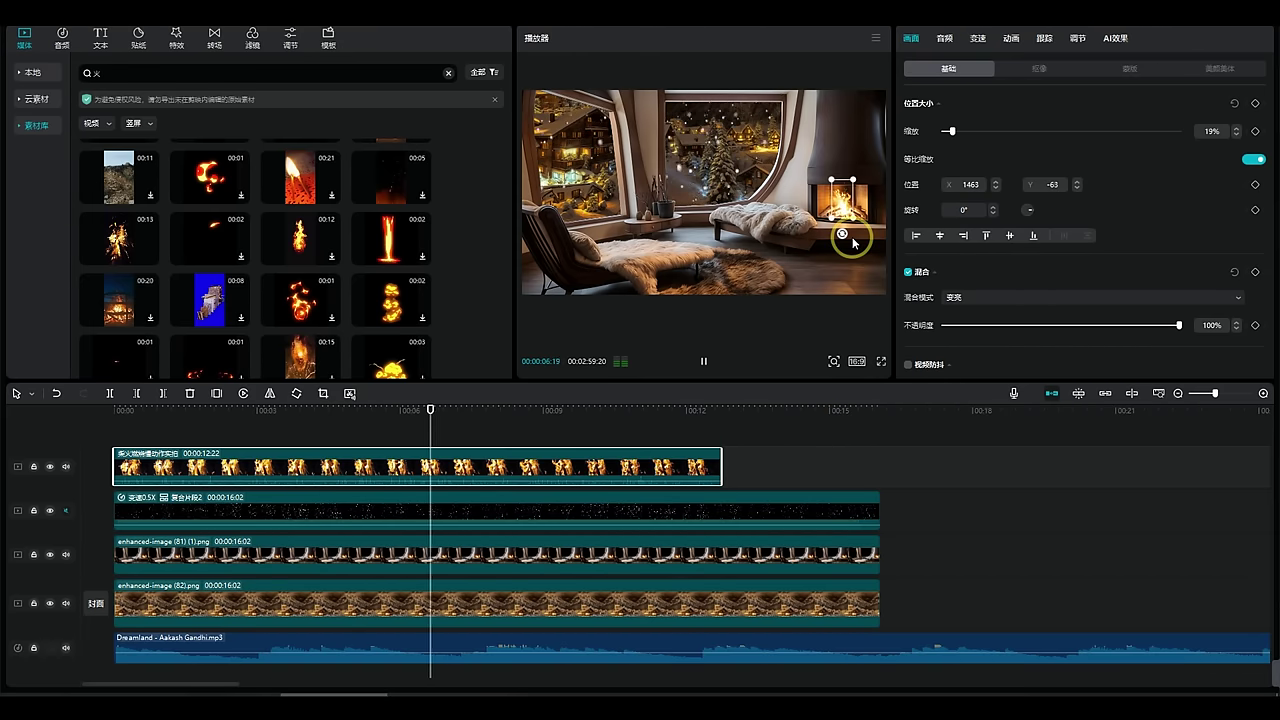
{"action": "left_click", "coordinate": [726, 363]}
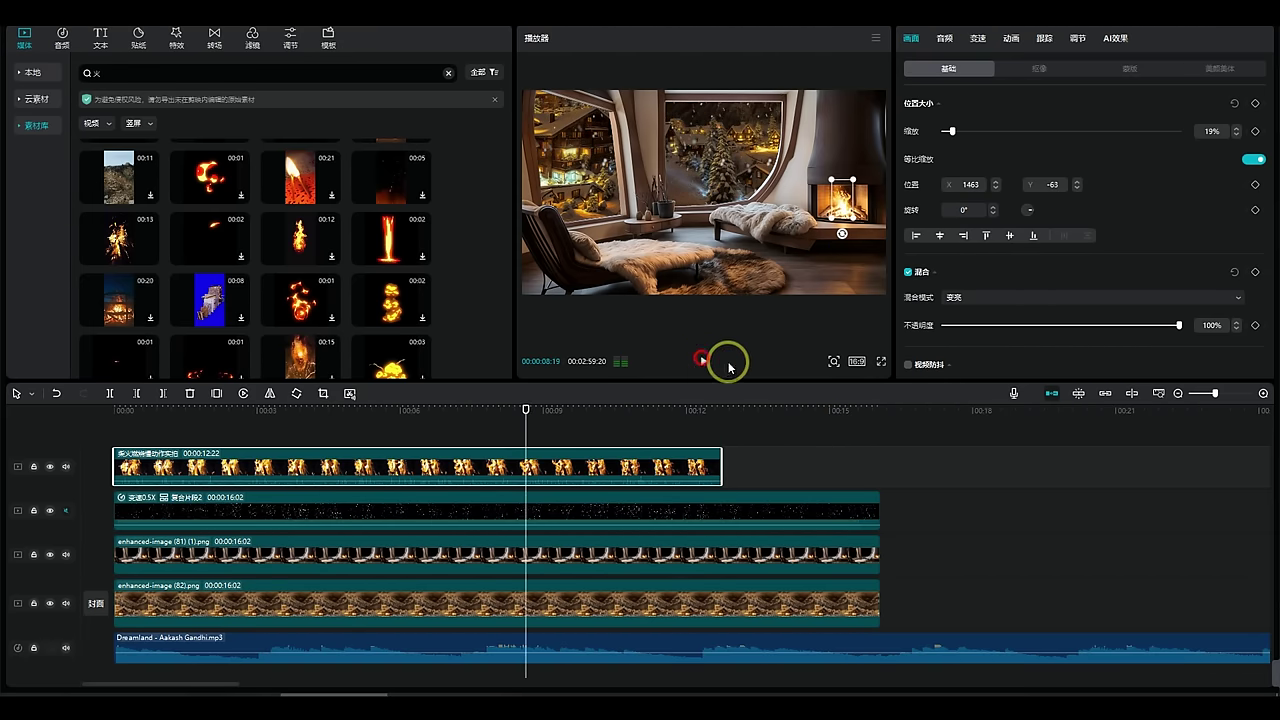
{"action": "left_click", "coordinate": [704, 361]}
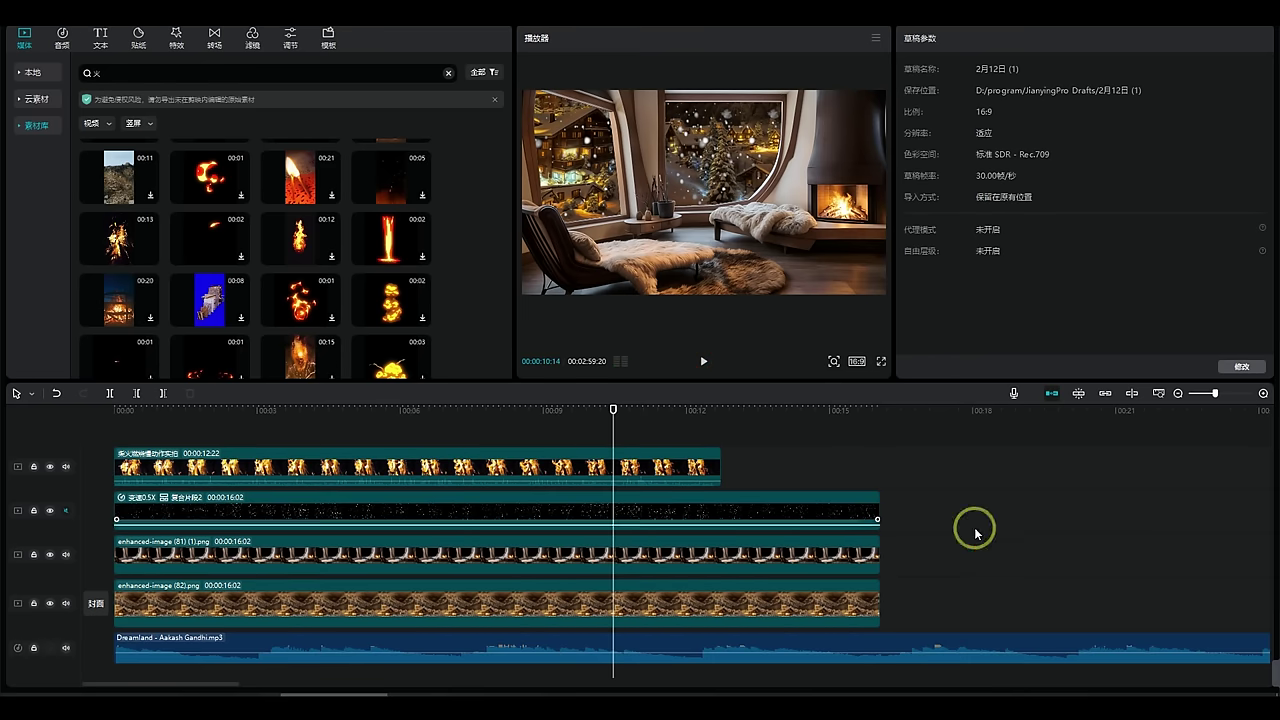
{"action": "scroll", "coordinate": [315, 410], "scroll_direction": "down", "scroll_amount": 1}
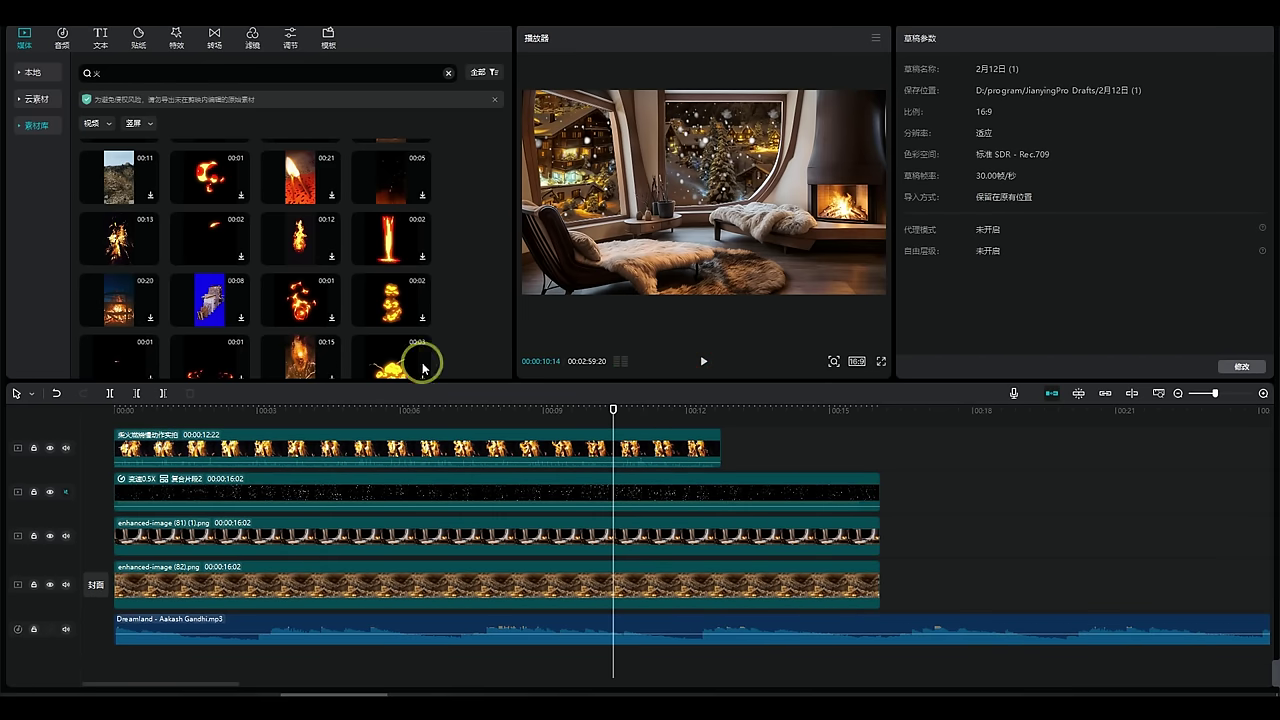
Search the sound effects for 柴火 and listen to the 燃烧的柴火 effect.
{"action": "left_click", "coordinate": [61, 42]}
{"action": "left_click", "coordinate": [40, 98]}
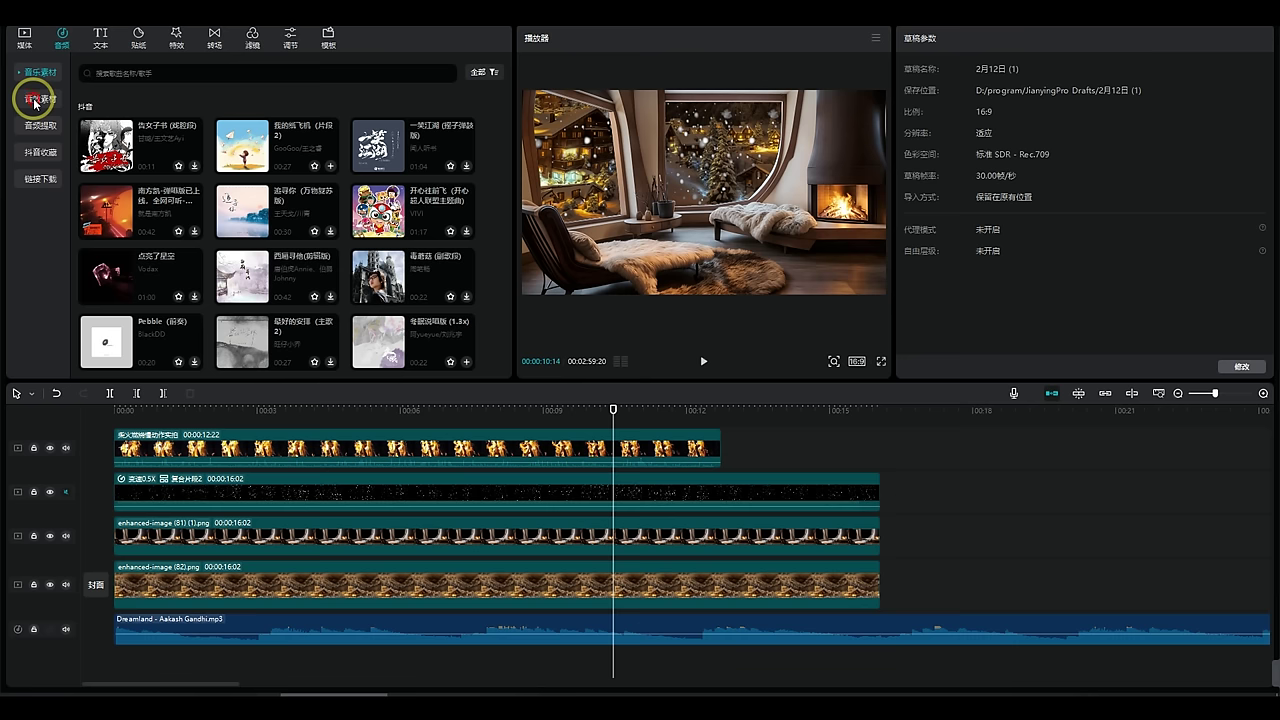
{"action": "left_click", "coordinate": [142, 77]}
{"action": "key", "text": "ctrl+v"}
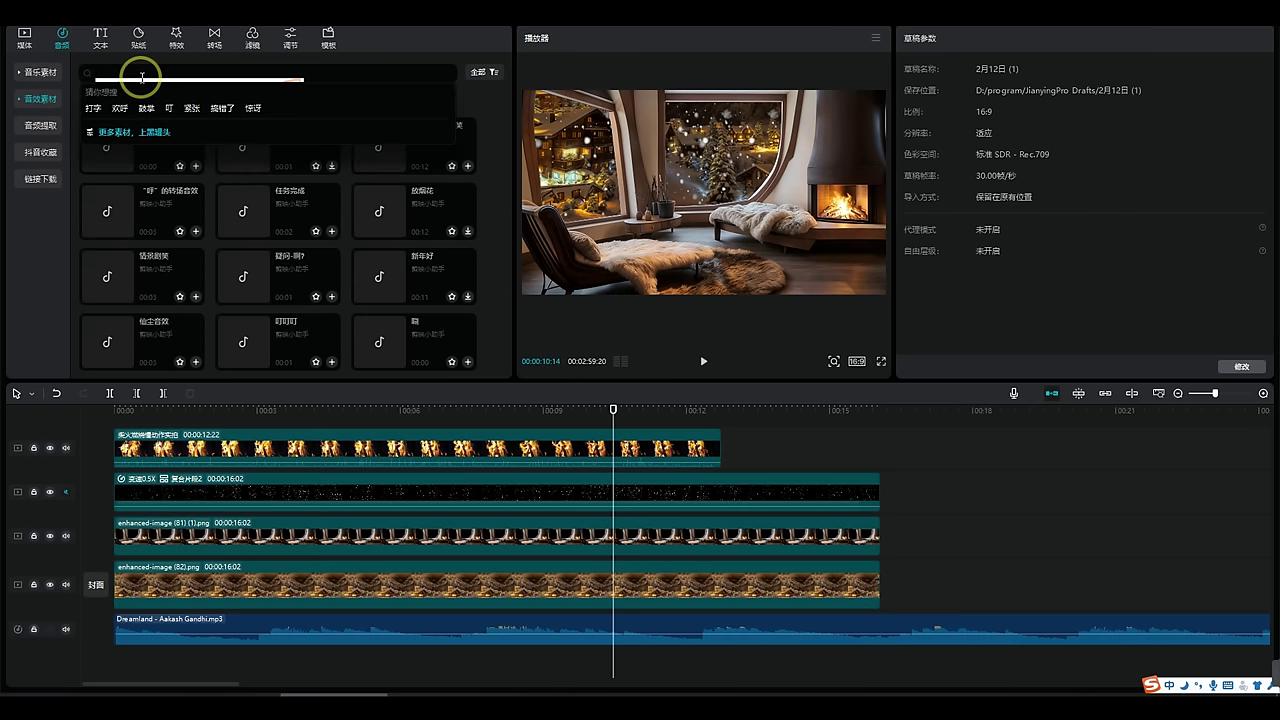
{"action": "left_click", "coordinate": [134, 89]}
{"action": "left_click", "coordinate": [185, 138]}
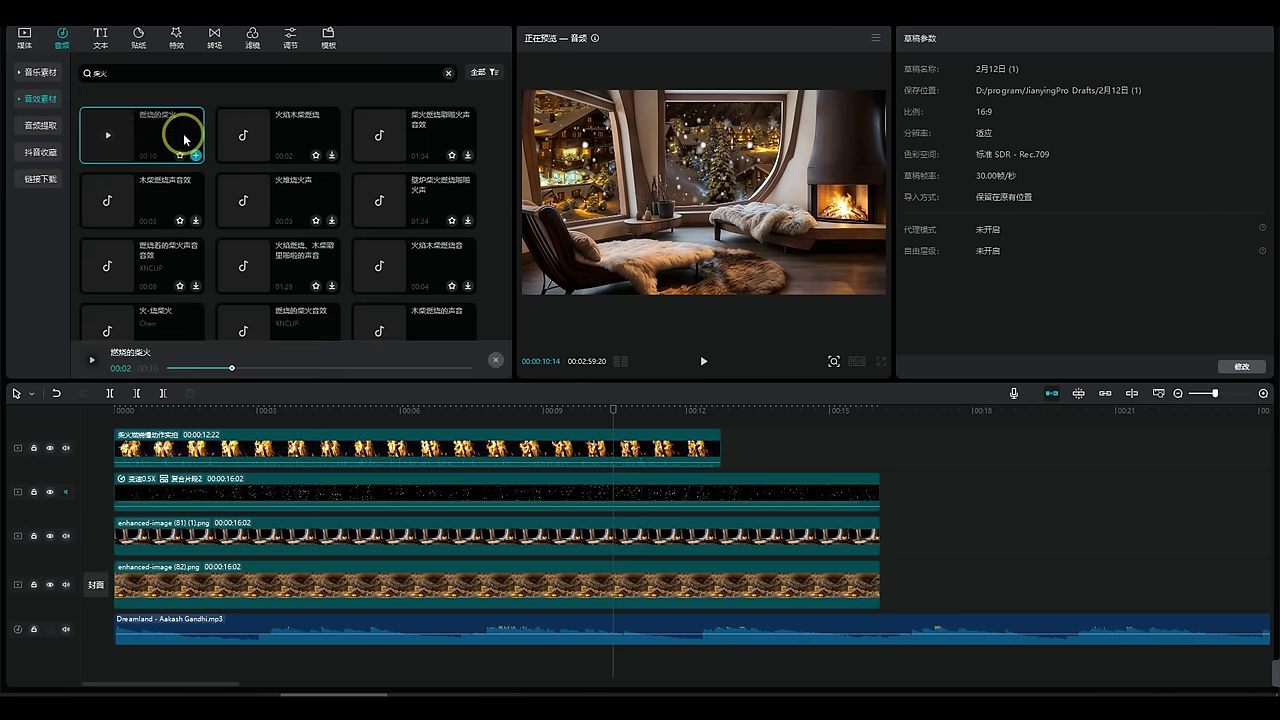
{"action": "left_click", "coordinate": [126, 140]}
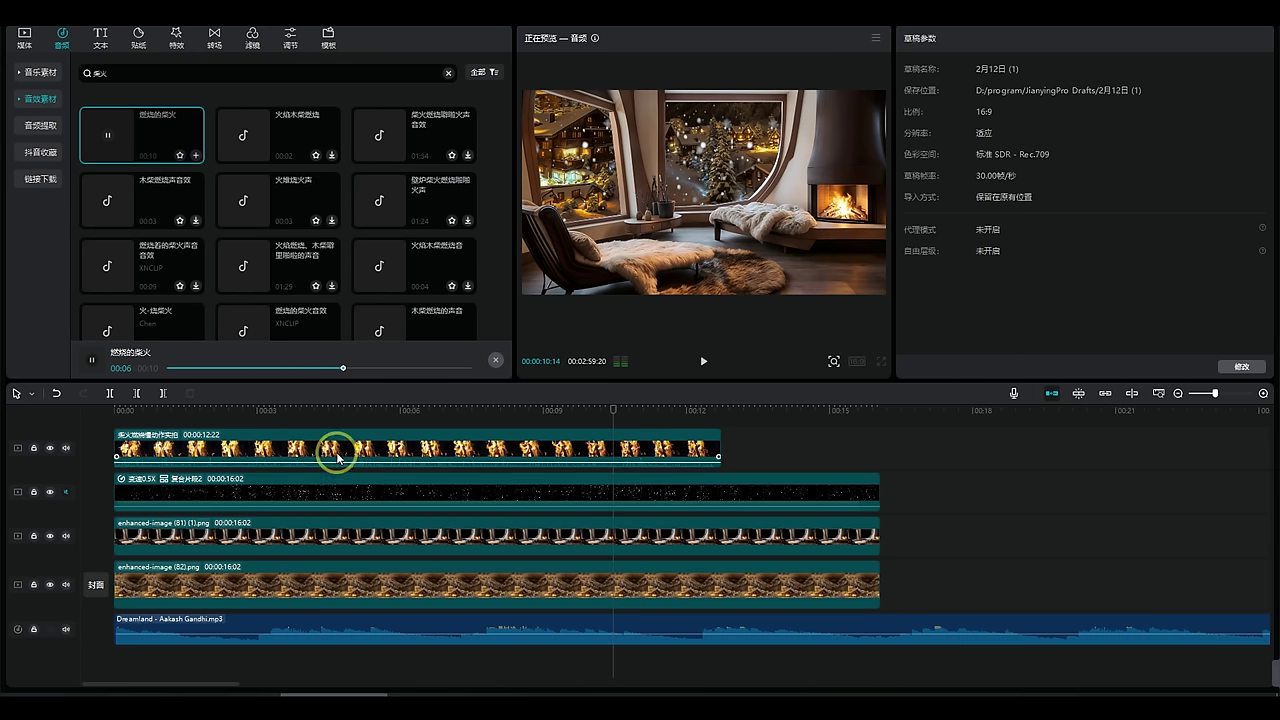
{"action": "left_click", "coordinate": [110, 134]}
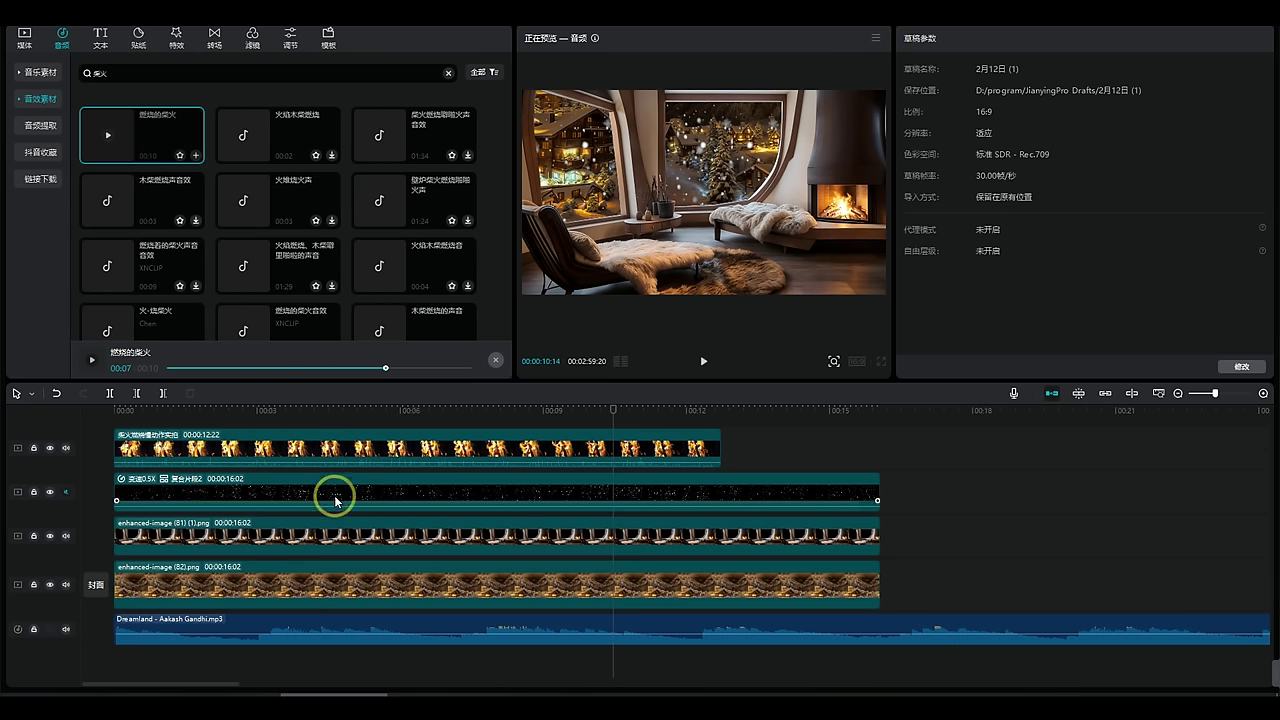
Play the timeline from its beginning to review the layered scene with the music.
{"action": "left_click", "coordinate": [700, 362]}
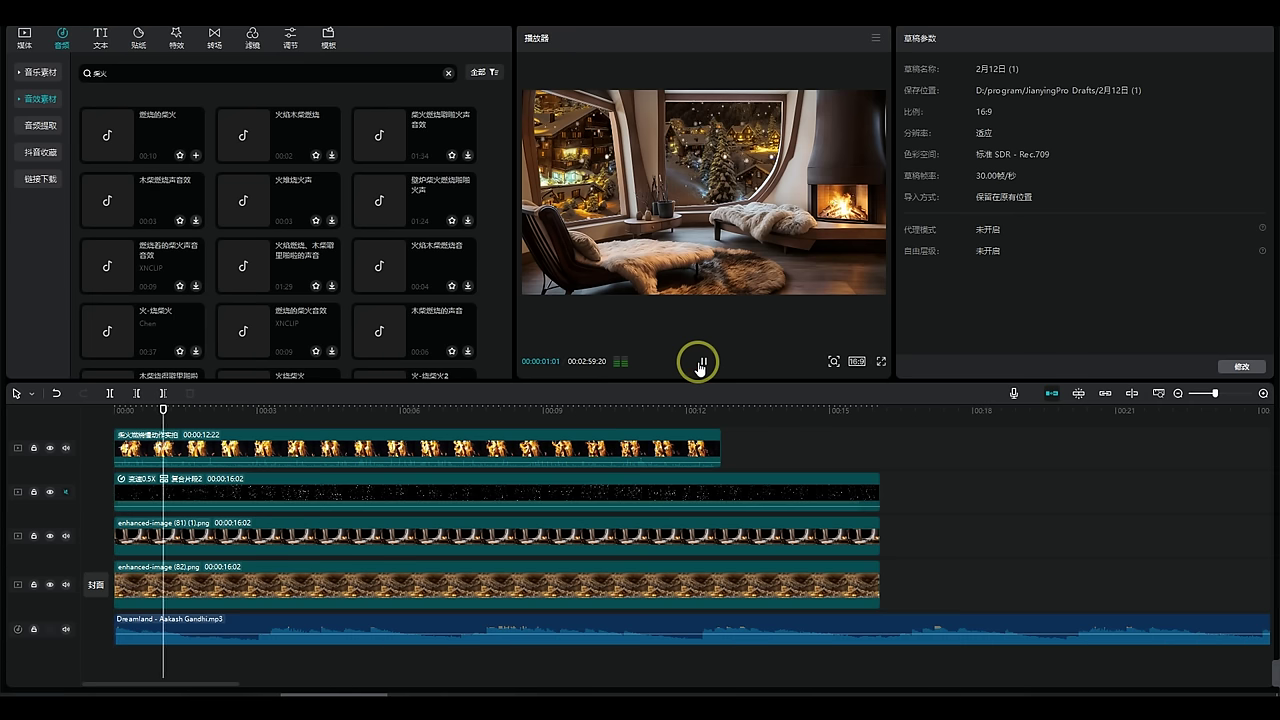
{"action": "left_click", "coordinate": [192, 409]}
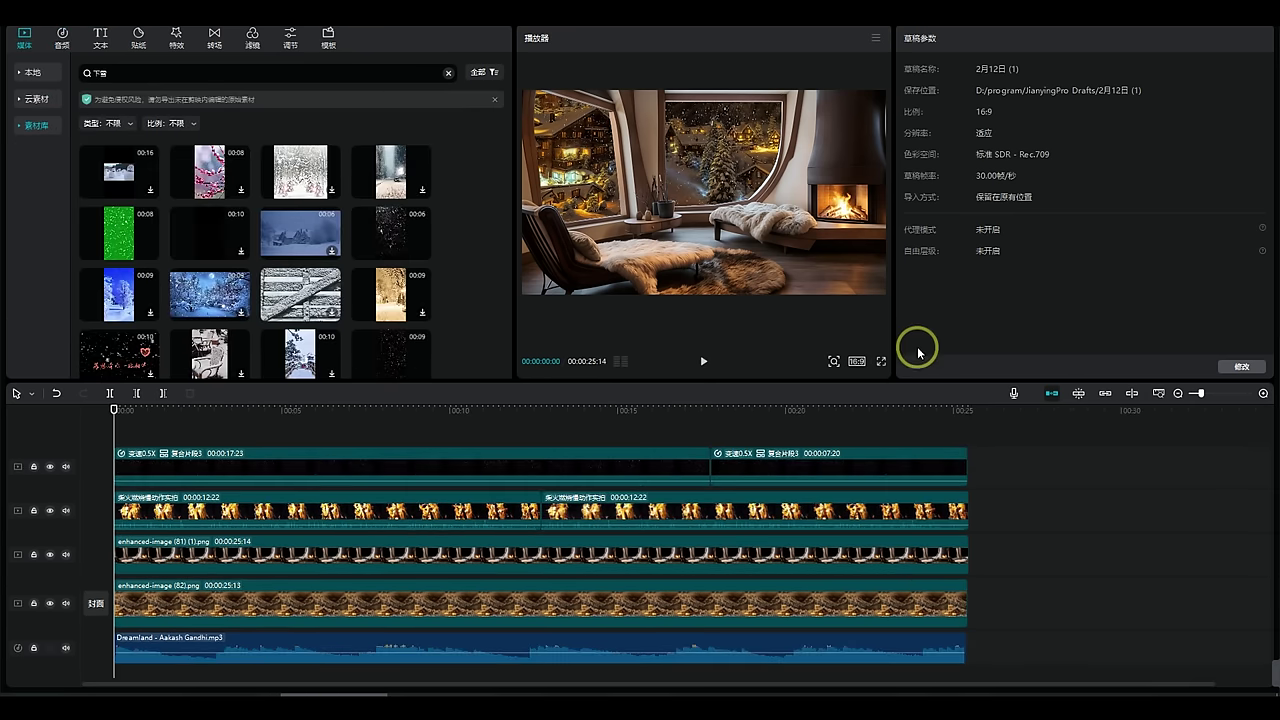
Export the video as 2月12日 (1) at 2K resolution, H.264, mp4 and 30fps.
{"action": "left_click", "coordinate": [1185, 14]}
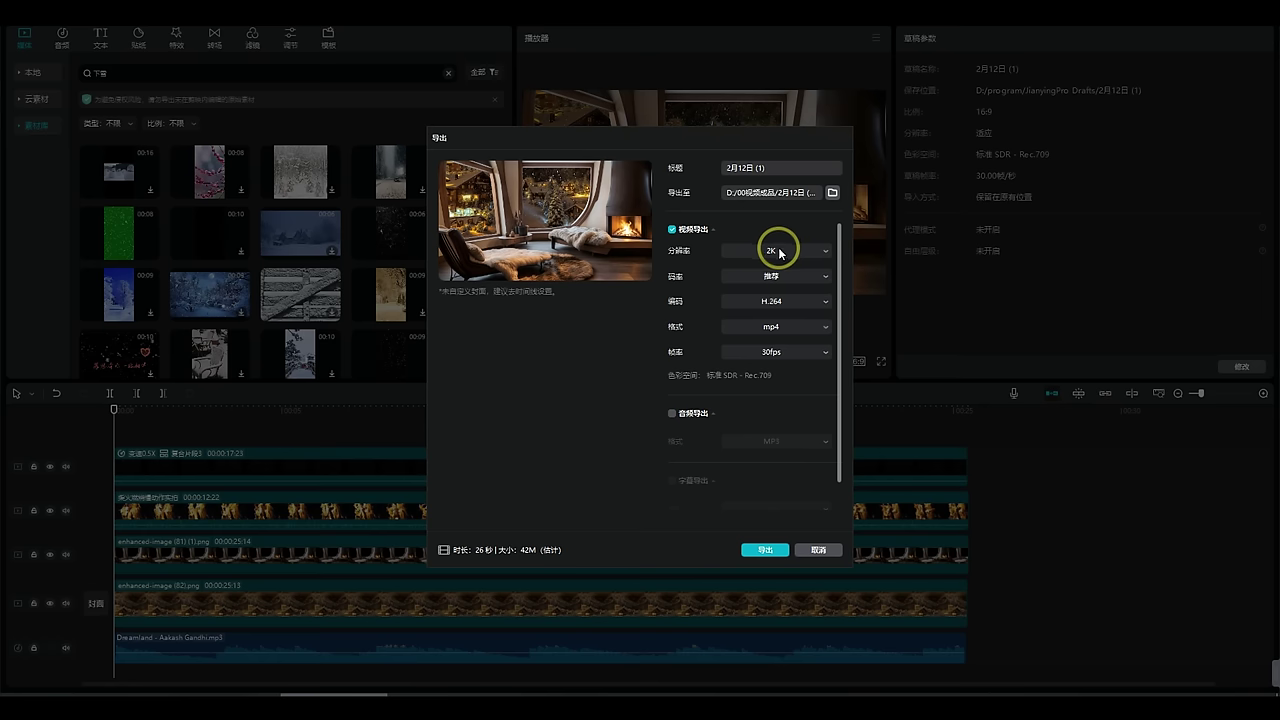
{"action": "left_click", "coordinate": [779, 251]}
{"action": "left_click", "coordinate": [778, 248]}
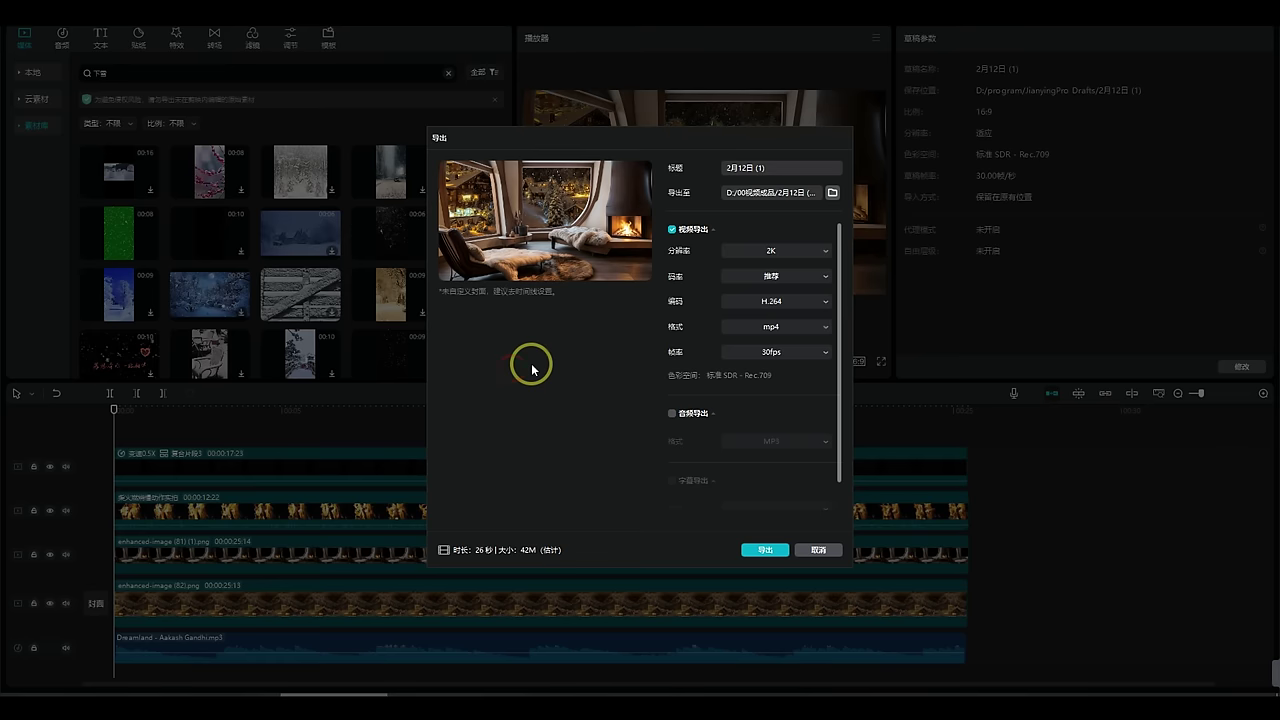
{"action": "left_click", "coordinate": [764, 549]}
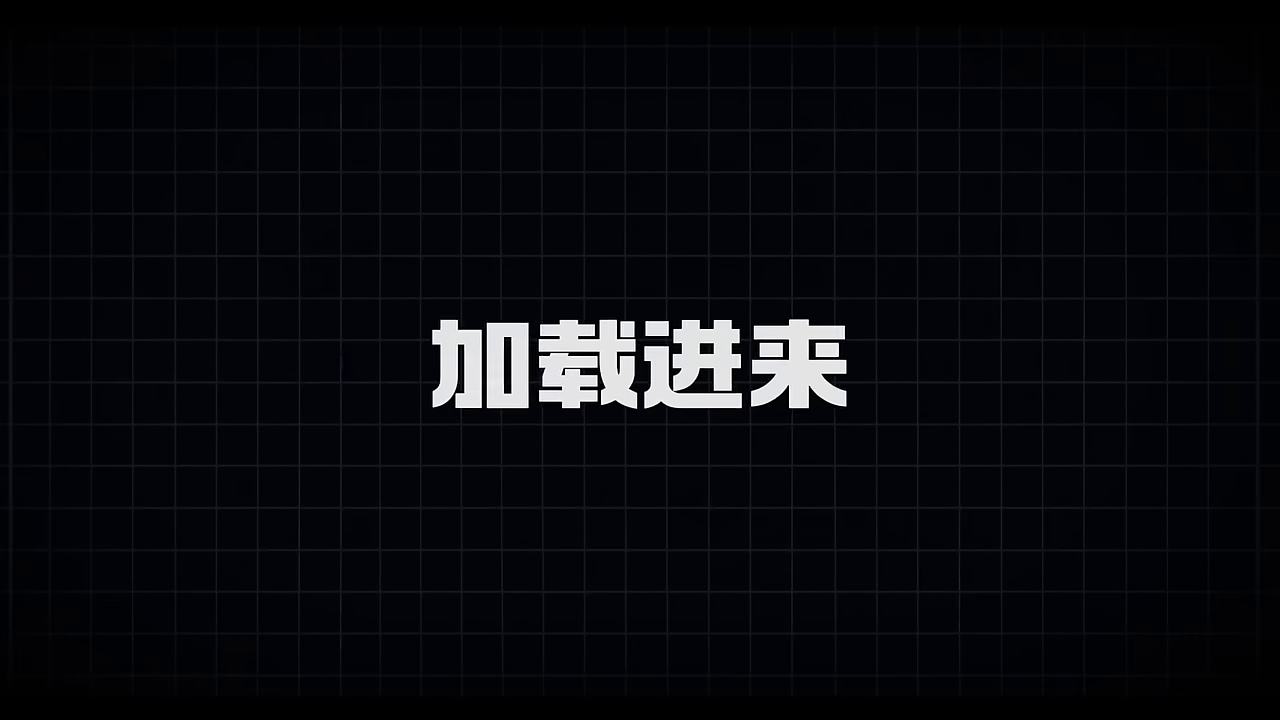
Place the clip 壁炉.mp4 on the timeline and fill a 9:16 frame with it by scaling it to 316%.
{"action": "left_click_drag", "start_coordinate": [118, 155], "coordinate": [129, 557]}
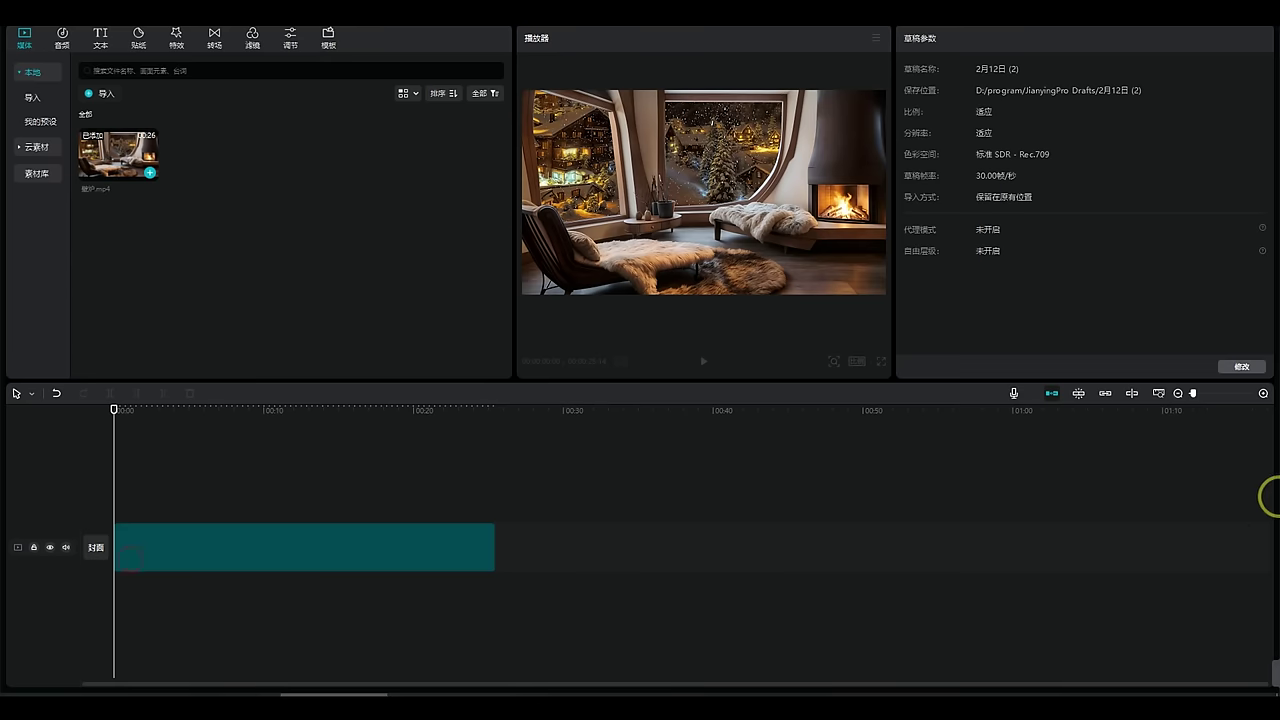
{"action": "left_click", "coordinate": [857, 361]}
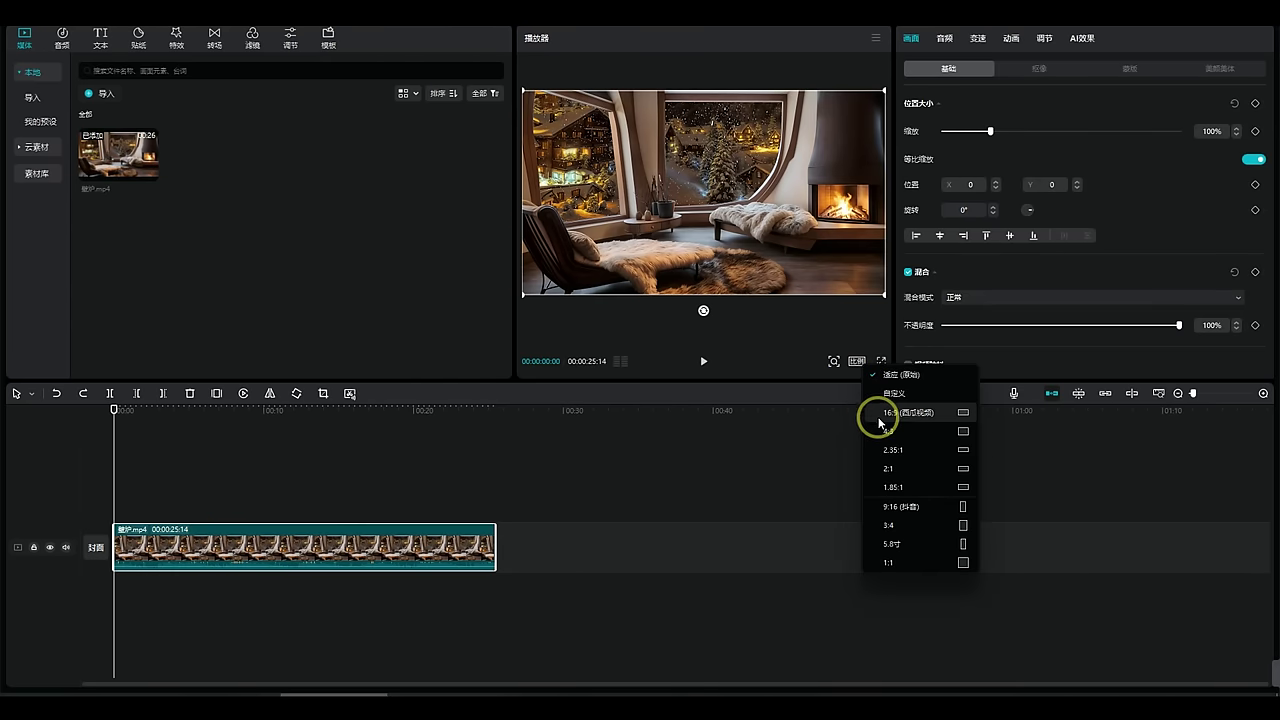
{"action": "left_click", "coordinate": [898, 506]}
{"action": "left_click_drag", "start_coordinate": [777, 234], "coordinate": [950, 330]}
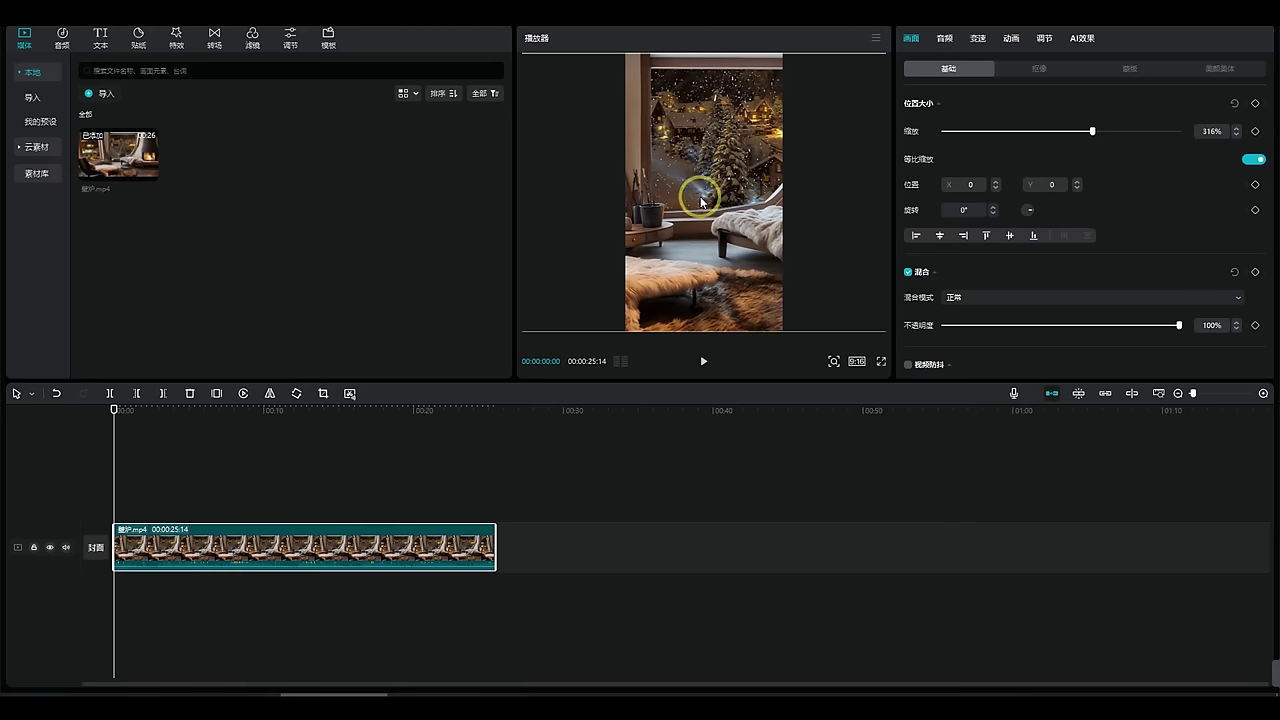
Keyframe a horizontal pan of the clip from X -247 at the start, past the fireplace side at about 11 s, to X 2329 at 00:00:25:06.
{"action": "left_click_drag", "start_coordinate": [757, 214], "coordinate": [780, 228]}
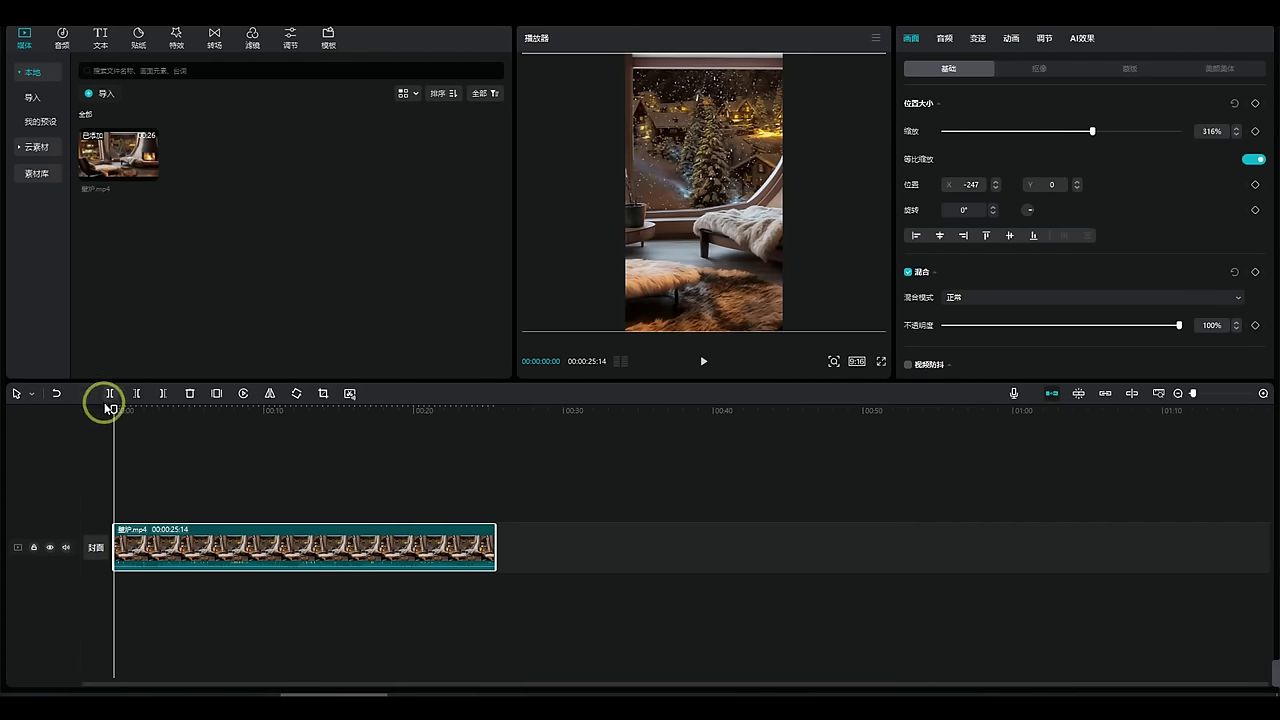
{"action": "left_click", "coordinate": [1256, 186]}
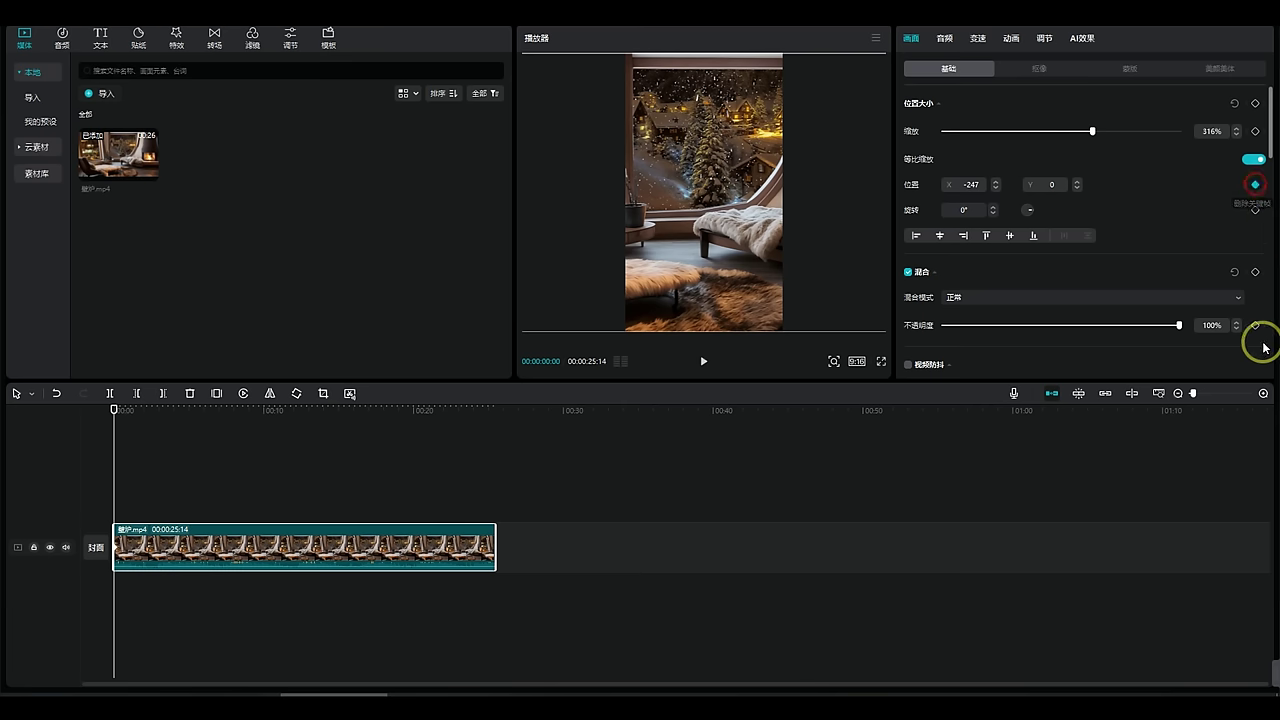
{"action": "left_click", "coordinate": [260, 410]}
{"action": "left_click_drag", "start_coordinate": [264, 409], "coordinate": [277, 409]}
{"action": "left_click_drag", "start_coordinate": [725, 266], "coordinate": [580, 264]}
{"action": "left_click_drag", "start_coordinate": [299, 415], "coordinate": [491, 415]}
{"action": "left_click_drag", "start_coordinate": [700, 250], "coordinate": [820, 266]}
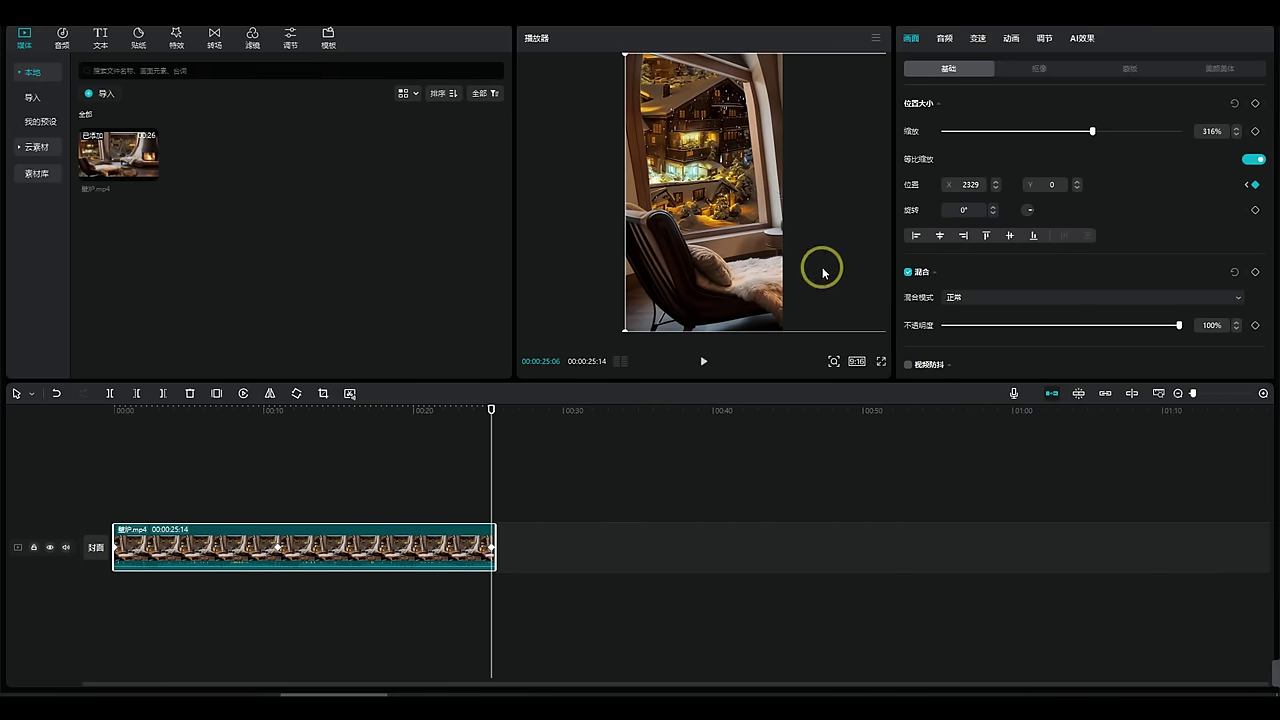
Play the vertical video from its beginning to check the panning movement.
{"action": "left_click", "coordinate": [181, 469]}
{"action": "left_click_drag", "start_coordinate": [180, 465], "coordinate": [9, 463]}
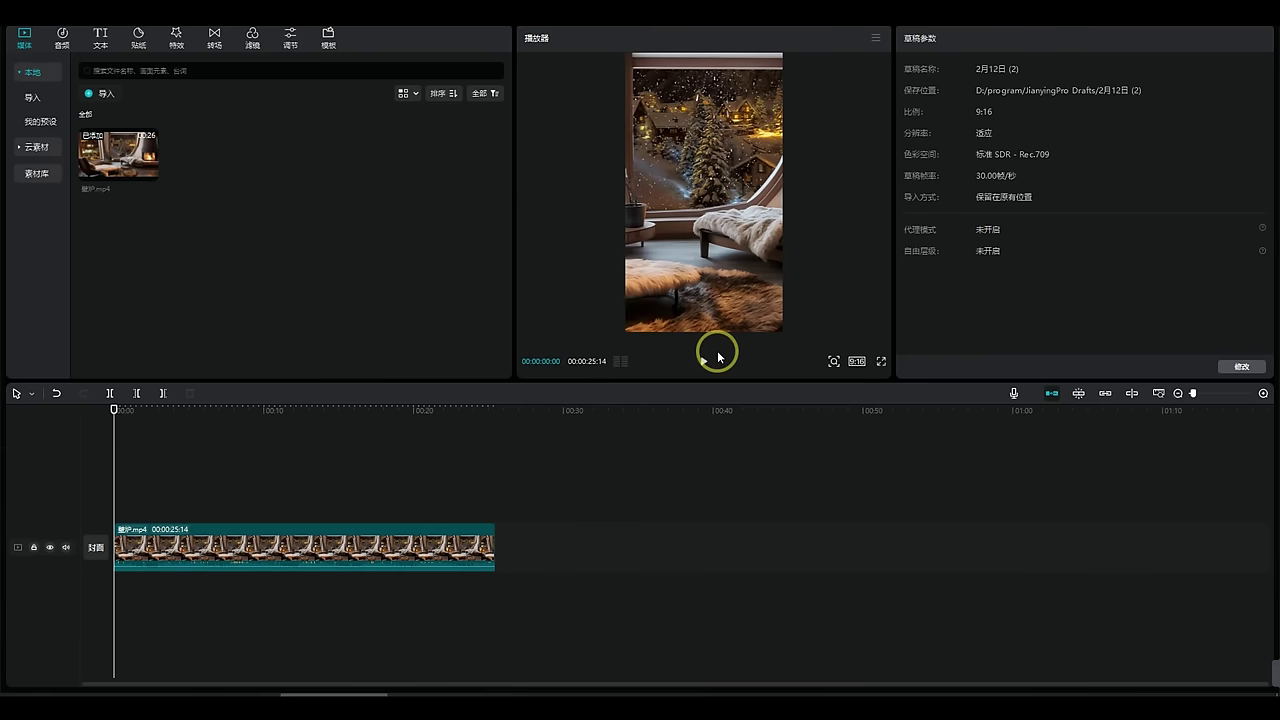
{"action": "left_click", "coordinate": [703, 360]}
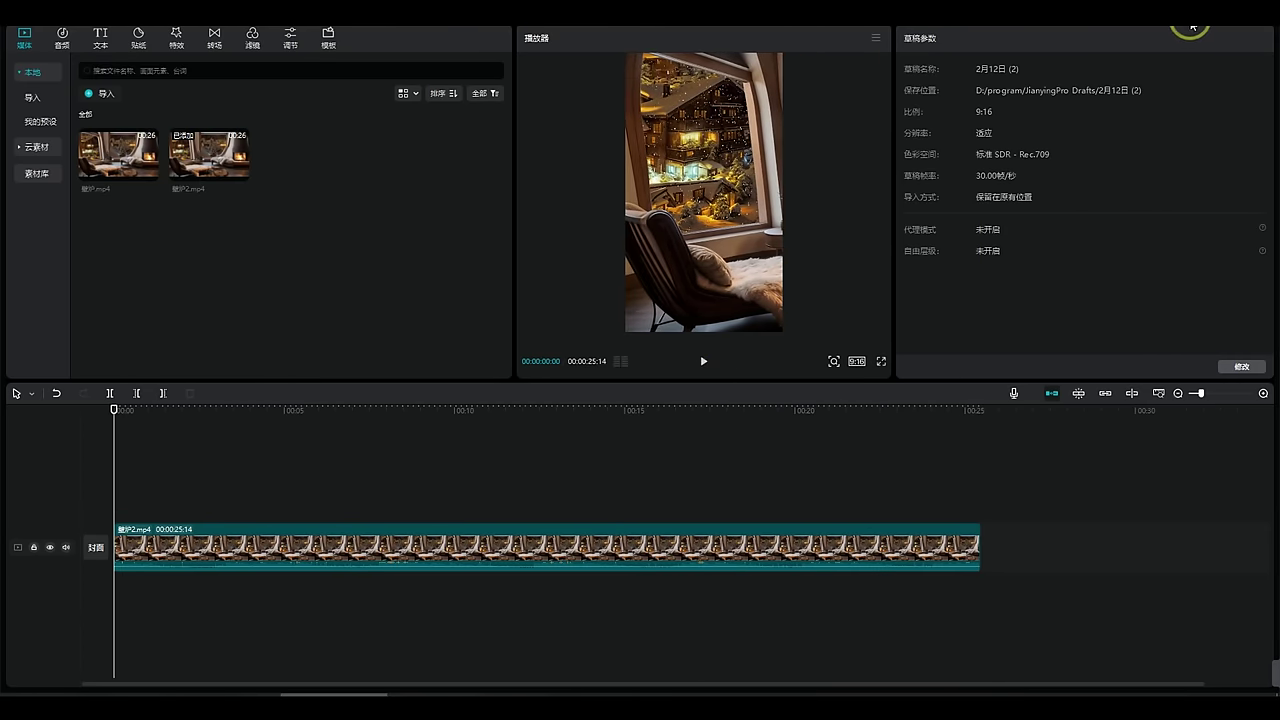
Open the export settings for the vertical video 2月12日 (2).
{"action": "left_click", "coordinate": [1192, 26]}
{"action": "left_click", "coordinate": [1180, 20]}
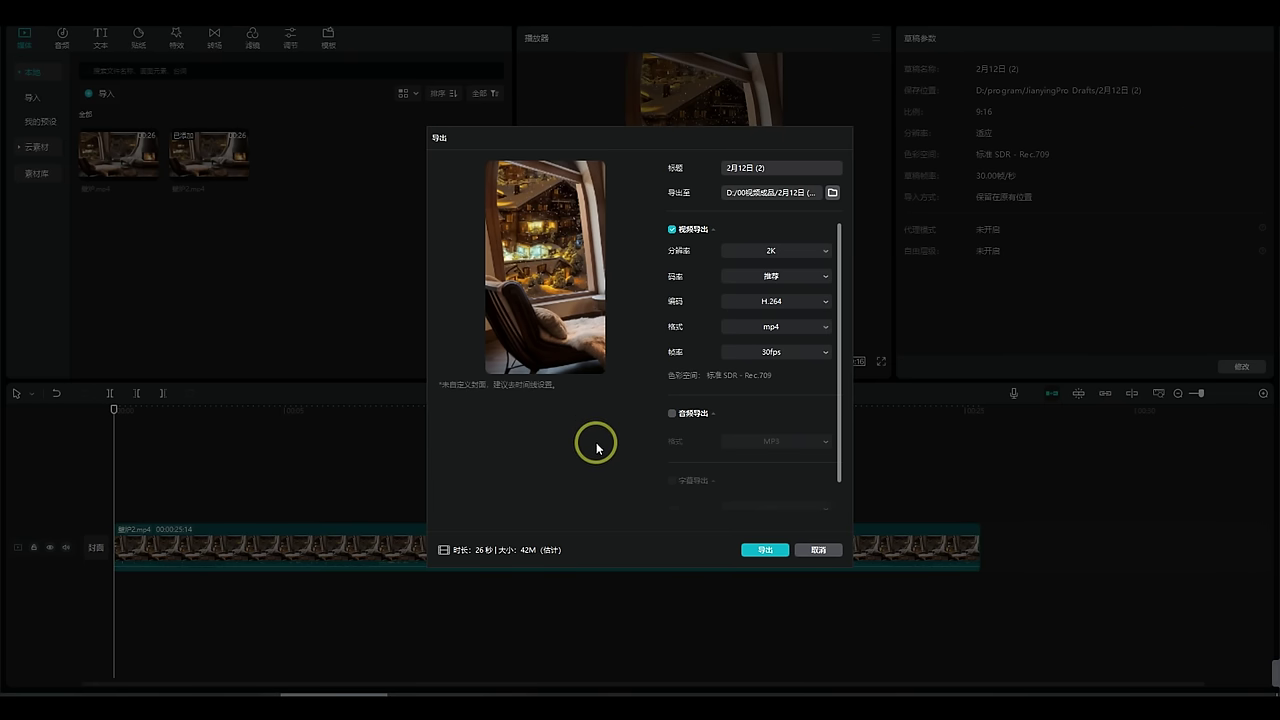
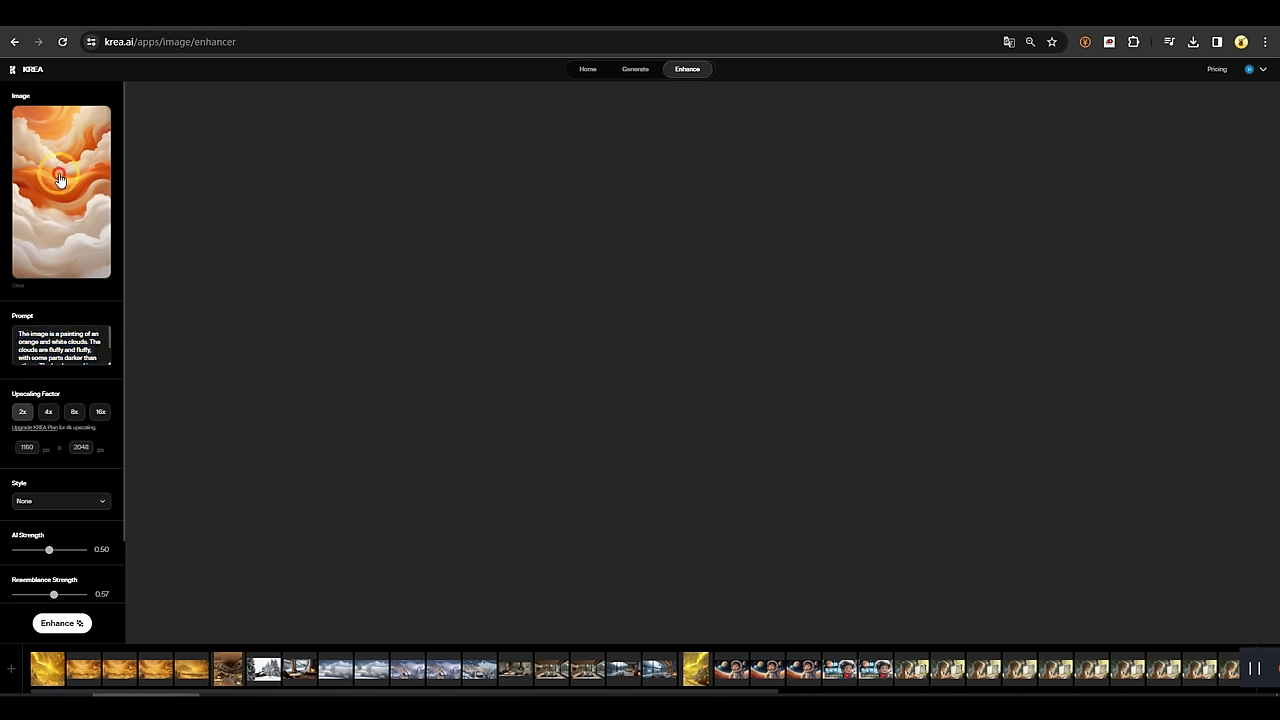
Switch to the Krea image enhancer and replace its source image with Snipaste_2024-02-13_13-26-46.jpg.
{"action": "left_click", "coordinate": [59, 178]}
{"action": "left_click", "coordinate": [137, 177]}
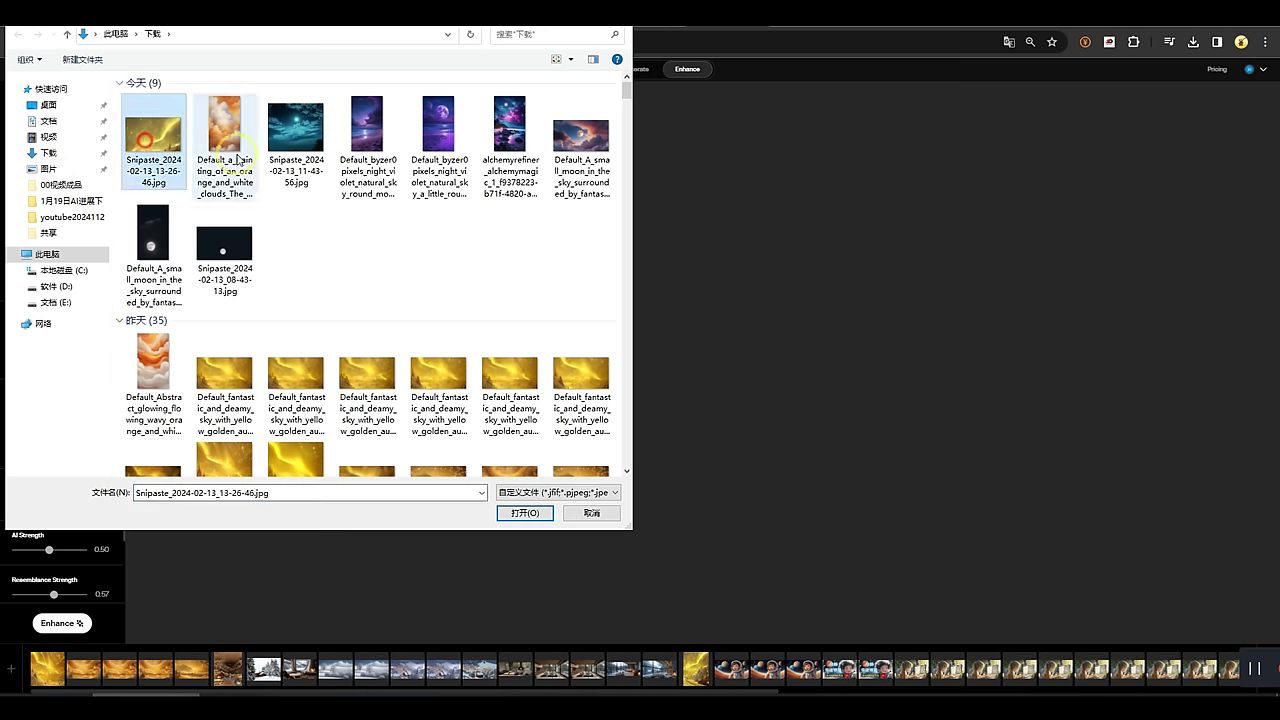
{"action": "left_click", "coordinate": [520, 514]}
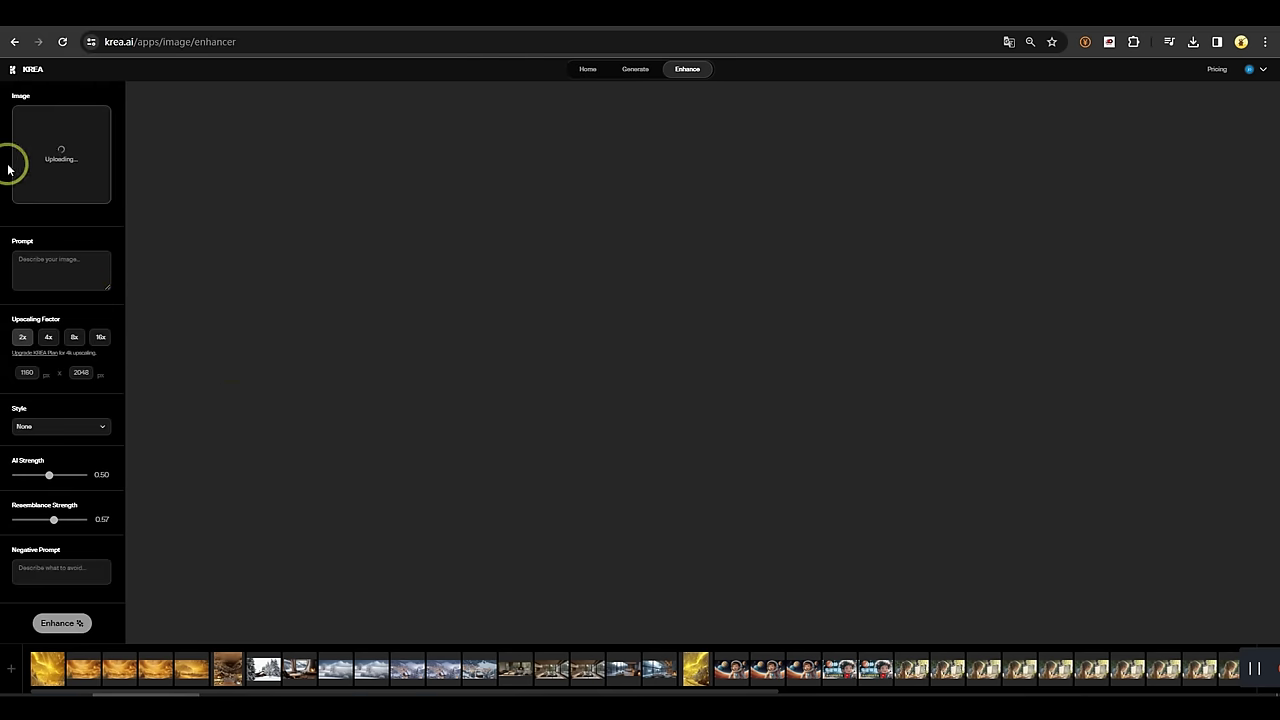
Copy the prompt generated from the uploaded image and view its Simplified Chinese translation in Google Translate.
{"action": "left_click_drag", "start_coordinate": [86, 237], "coordinate": [3, 194]}
{"action": "key", "text": "ctrl+c"}
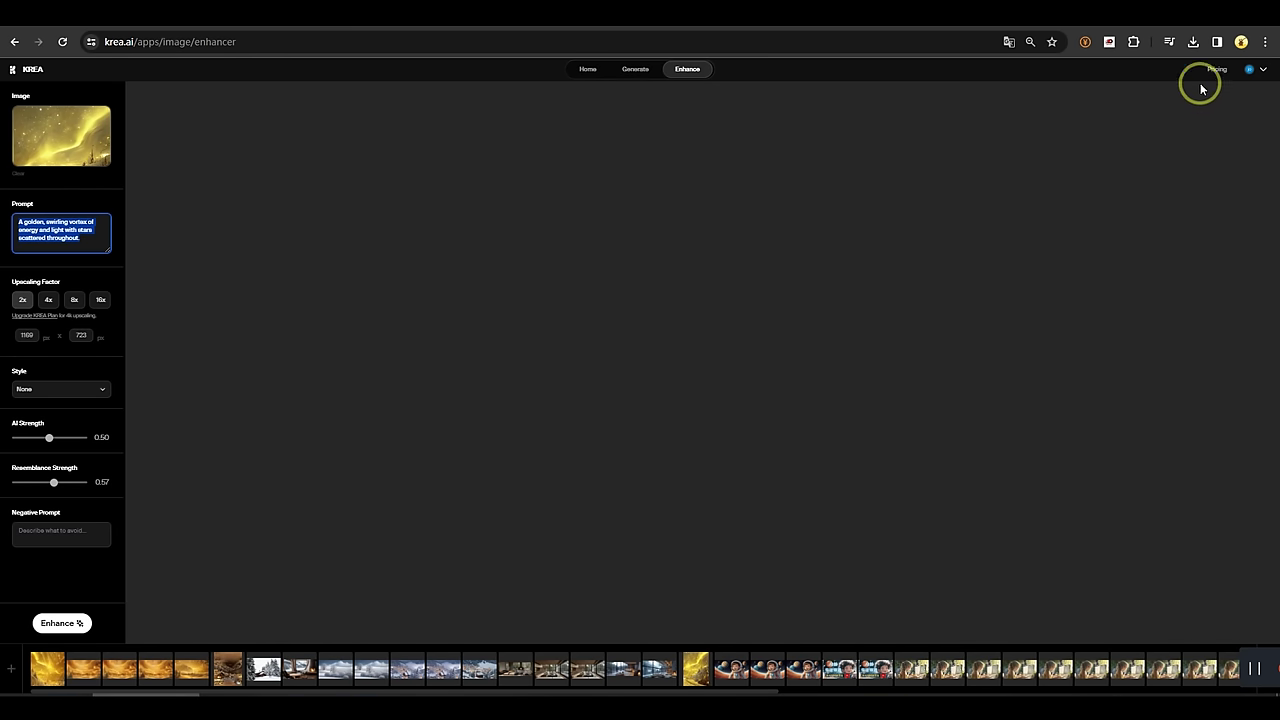
{"action": "left_click", "coordinate": [812, 22]}
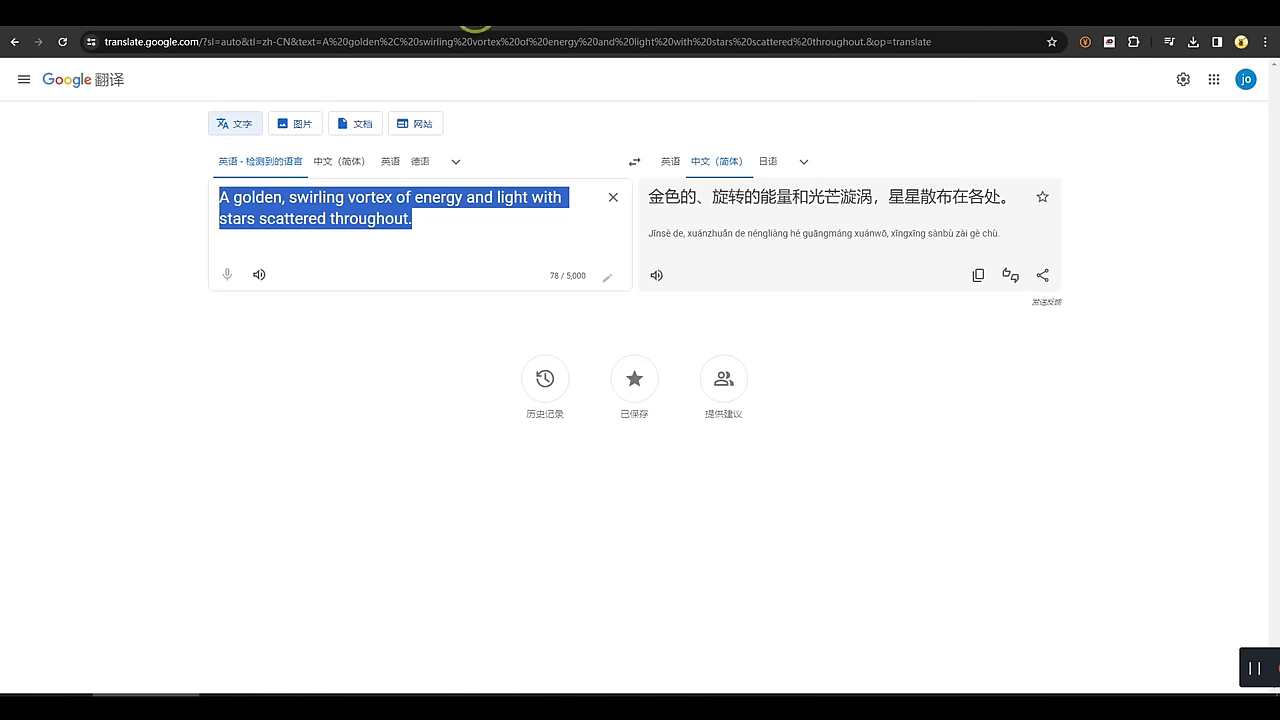
Switch to Leonardo.Ai and replace the prompt with "A golden, swirling vortex of energy and light with stars scattered throughout.".
{"action": "left_click", "coordinate": [476, 16]}
{"action": "scroll", "coordinate": [582, 487], "scroll_direction": "up", "scroll_amount": 2}
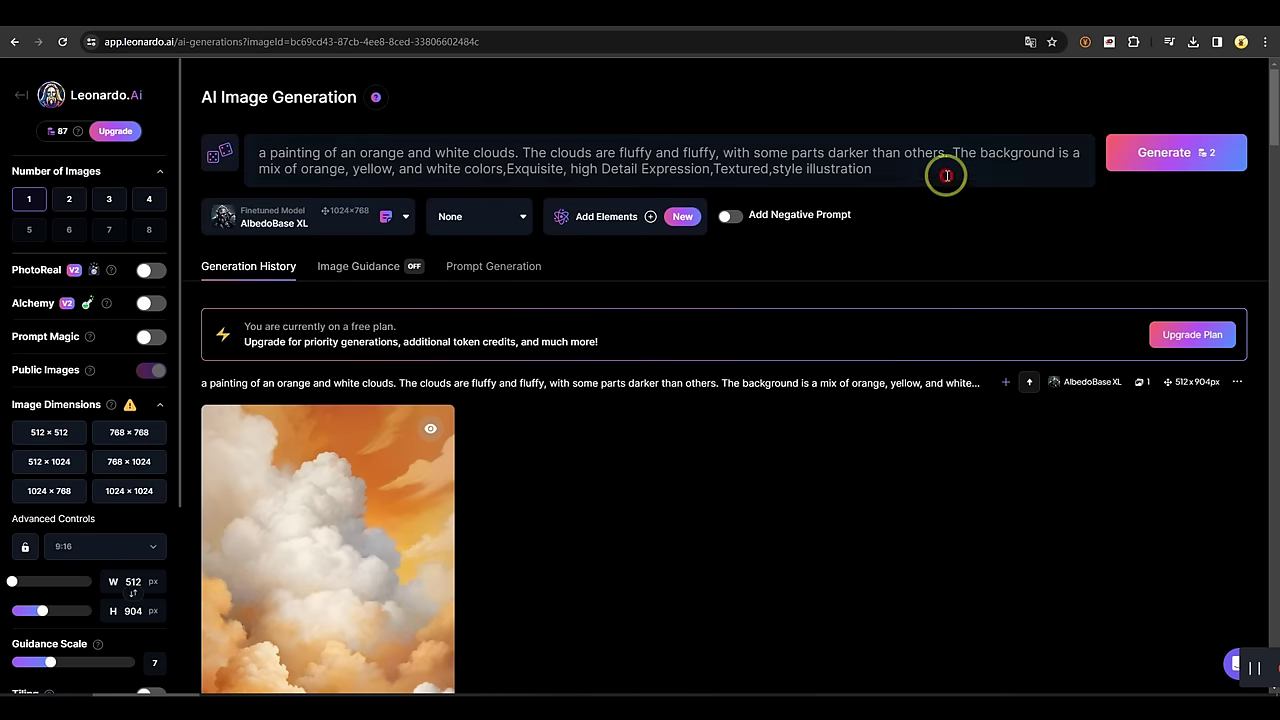
{"action": "left_click_drag", "start_coordinate": [943, 174], "coordinate": [268, 140]}
{"action": "key", "text": "ctrl+v"}
Upload Snipaste_2024-02-13_13-26-46.jpg as the Image to Image guidance source.
{"action": "left_click", "coordinate": [356, 250]}
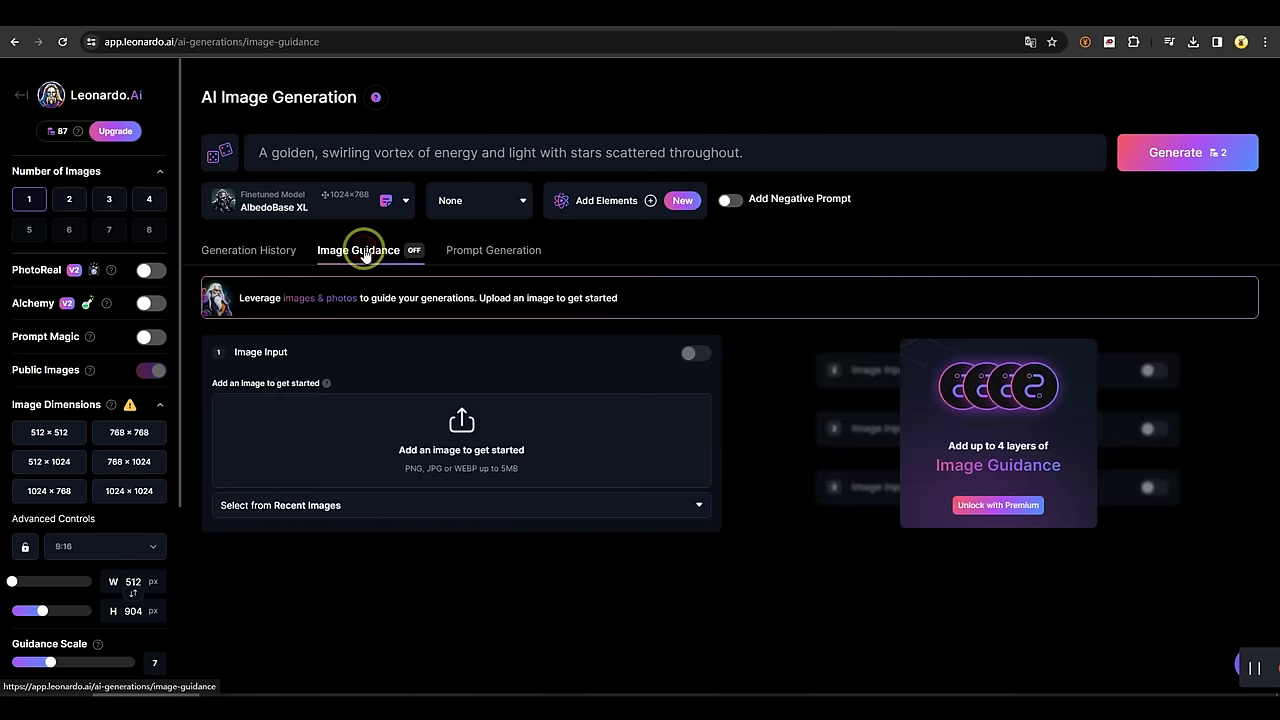
{"action": "left_click", "coordinate": [455, 430]}
{"action": "left_click", "coordinate": [157, 143]}
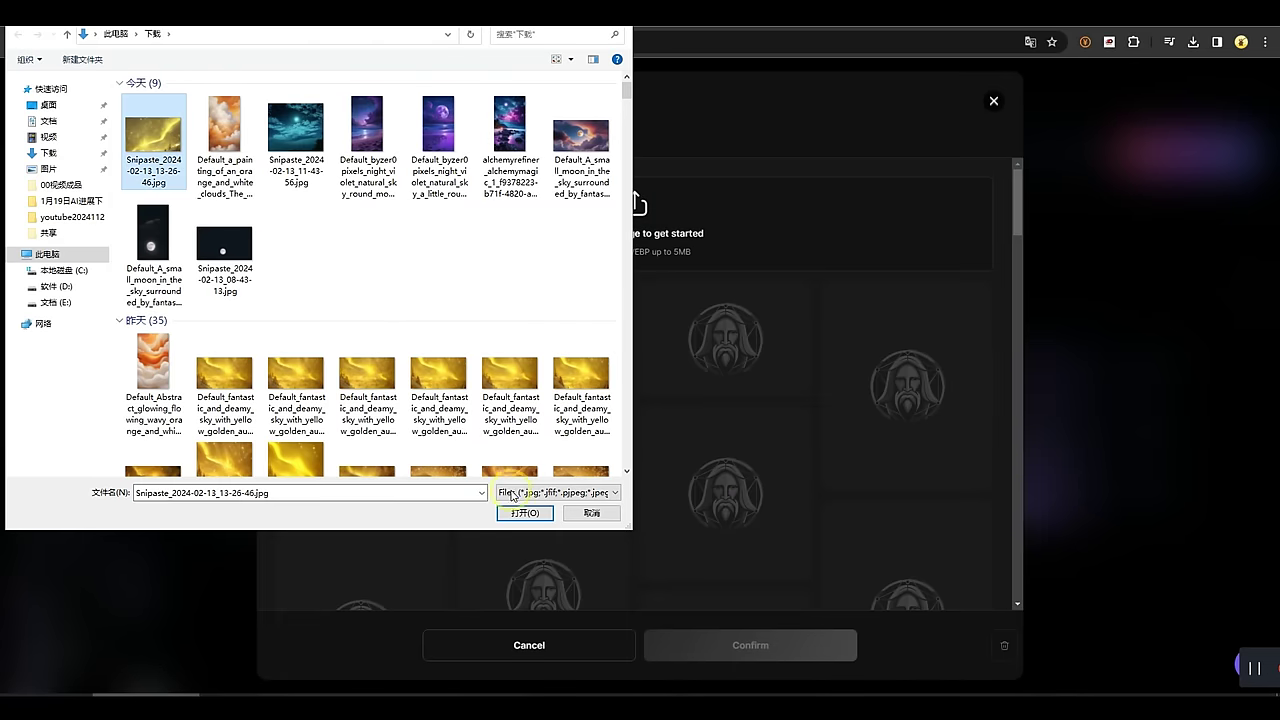
{"action": "left_click", "coordinate": [526, 514]}
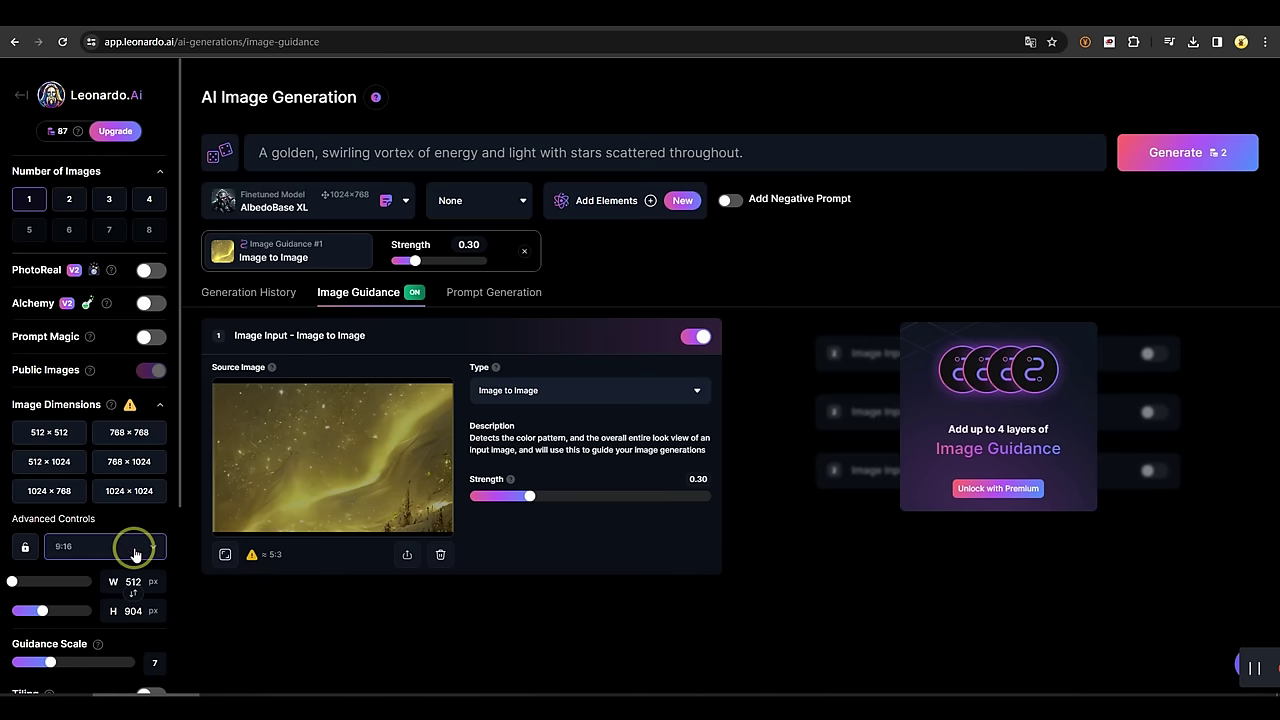
Set the aspect ratio to 16:9 and the image guidance strength to 0.59, and generate the golden sky image.
{"action": "left_click", "coordinate": [130, 547]}
{"action": "left_click", "coordinate": [101, 651]}
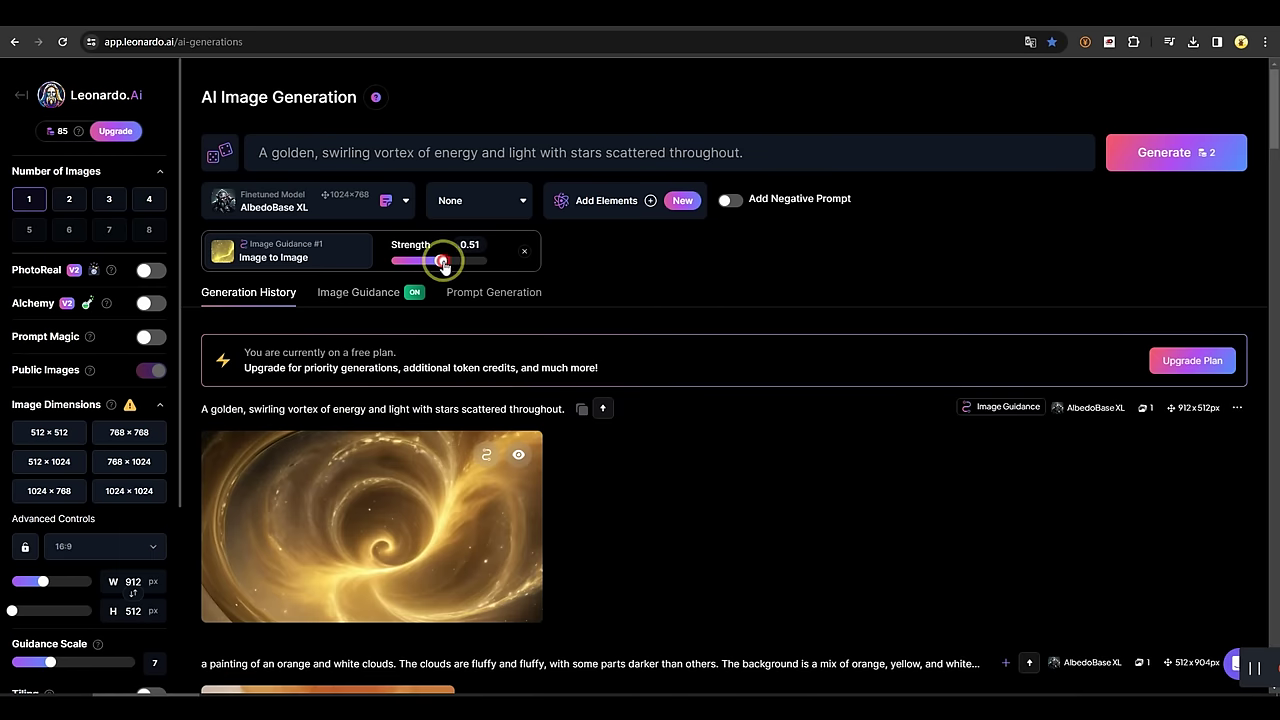
{"action": "left_click_drag", "start_coordinate": [447, 262], "coordinate": [450, 261]}
{"action": "left_click", "coordinate": [1166, 160]}
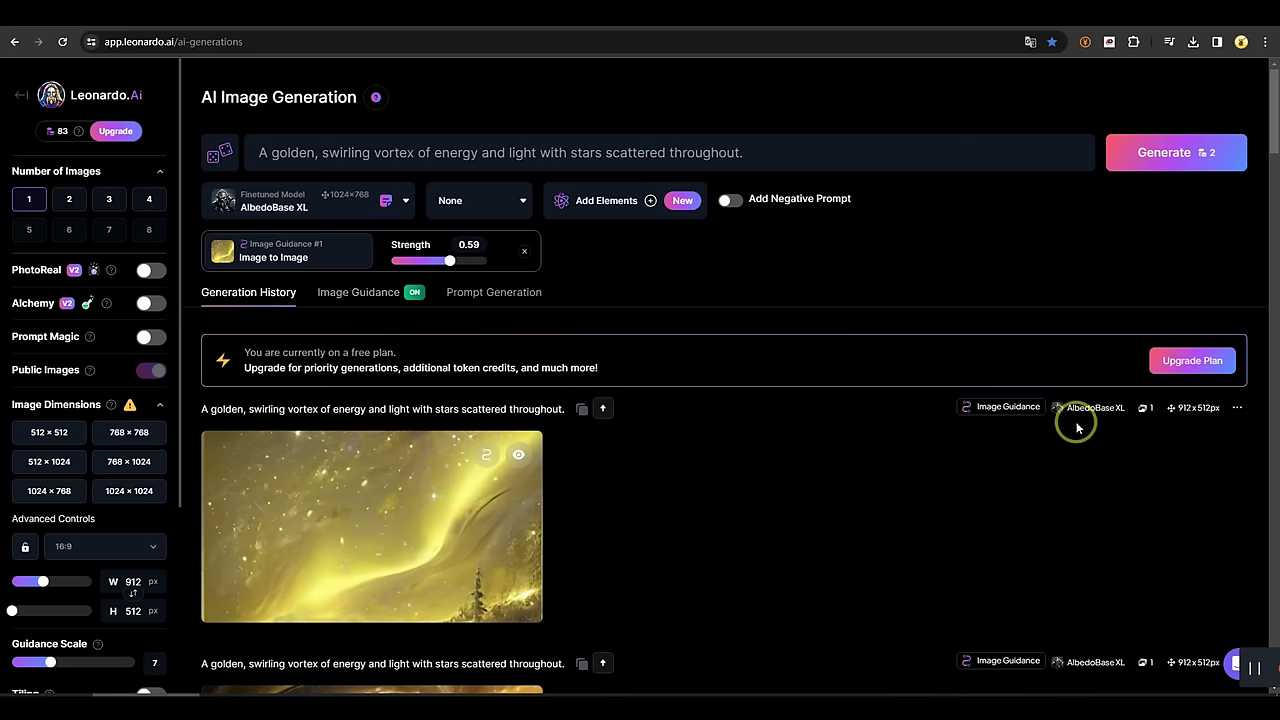
{"action": "scroll", "coordinate": [614, 444], "scroll_direction": "down", "scroll_amount": 1}
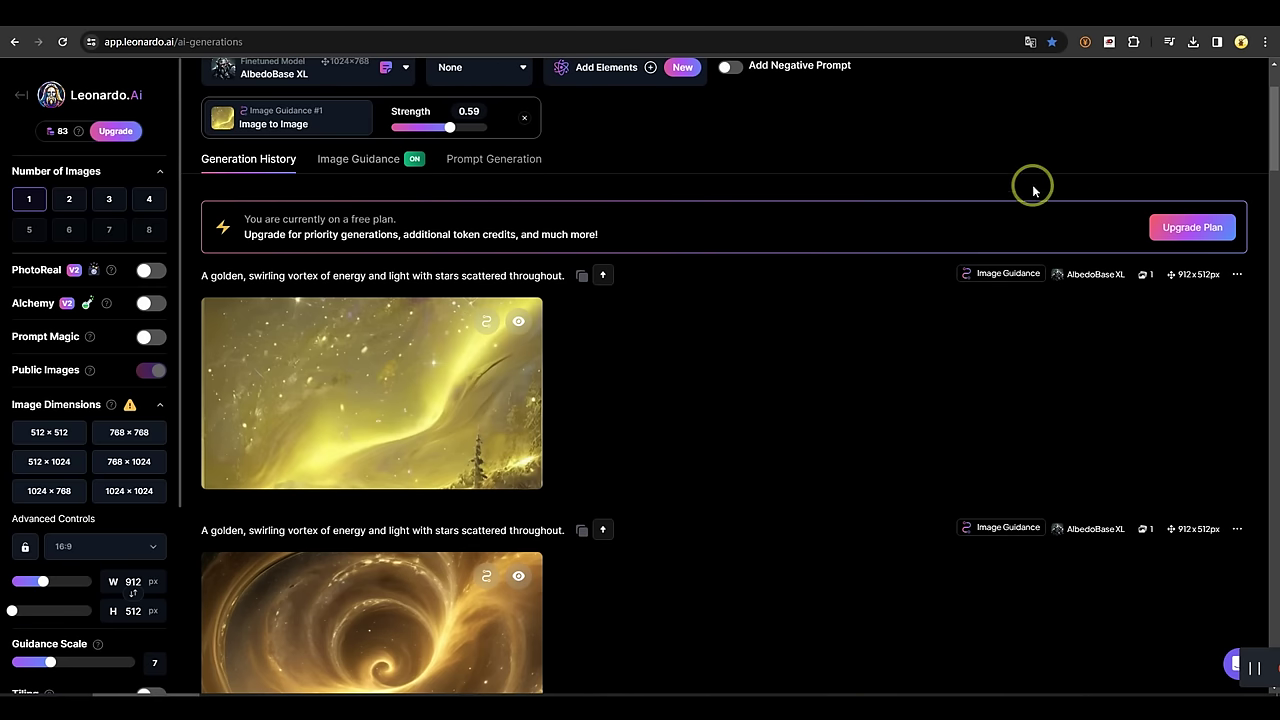
Download the generated golden aurora image and upload it as the source image in the Krea enhancer.
{"action": "left_click", "coordinate": [716, 20]}
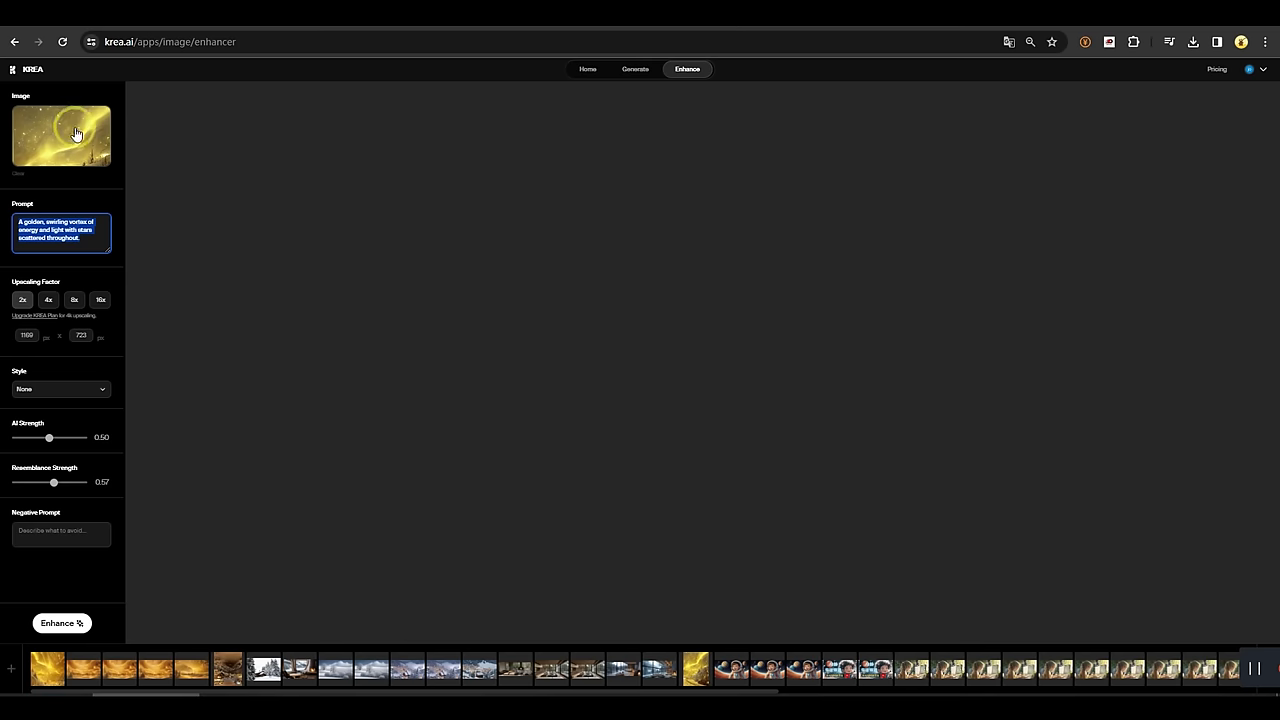
{"action": "left_click", "coordinate": [76, 133]}
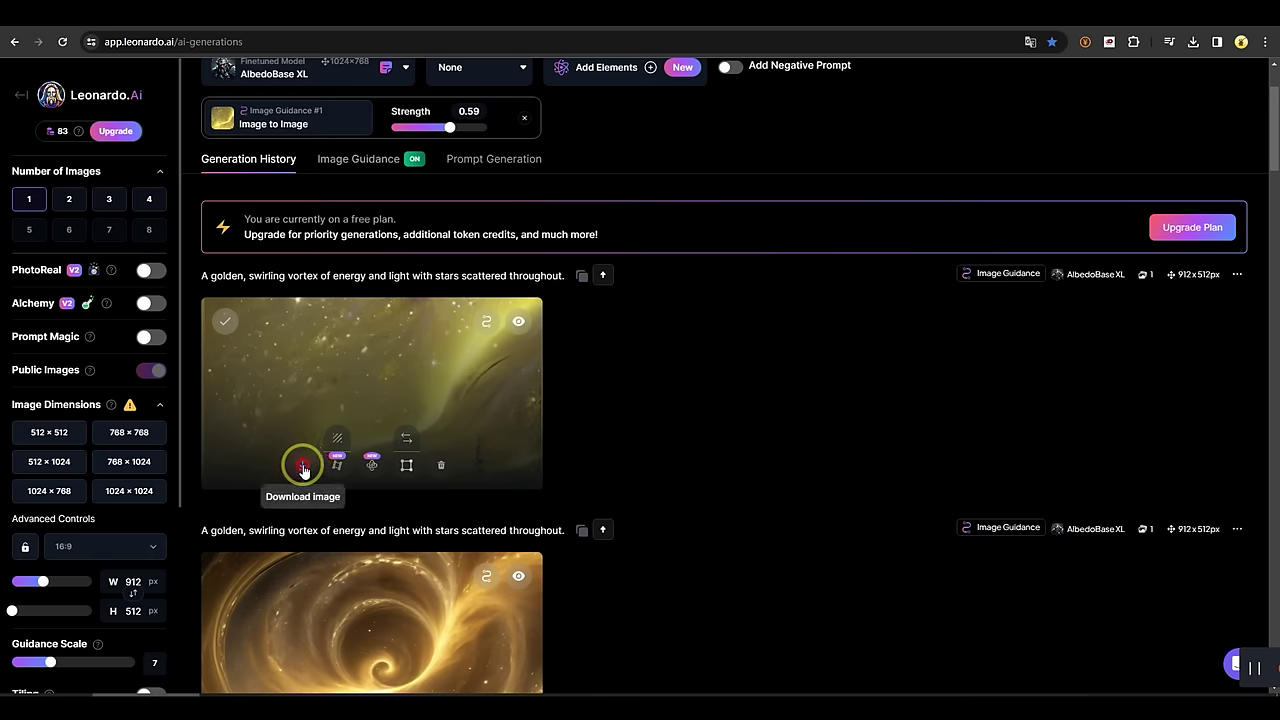
{"action": "left_click", "coordinate": [303, 467]}
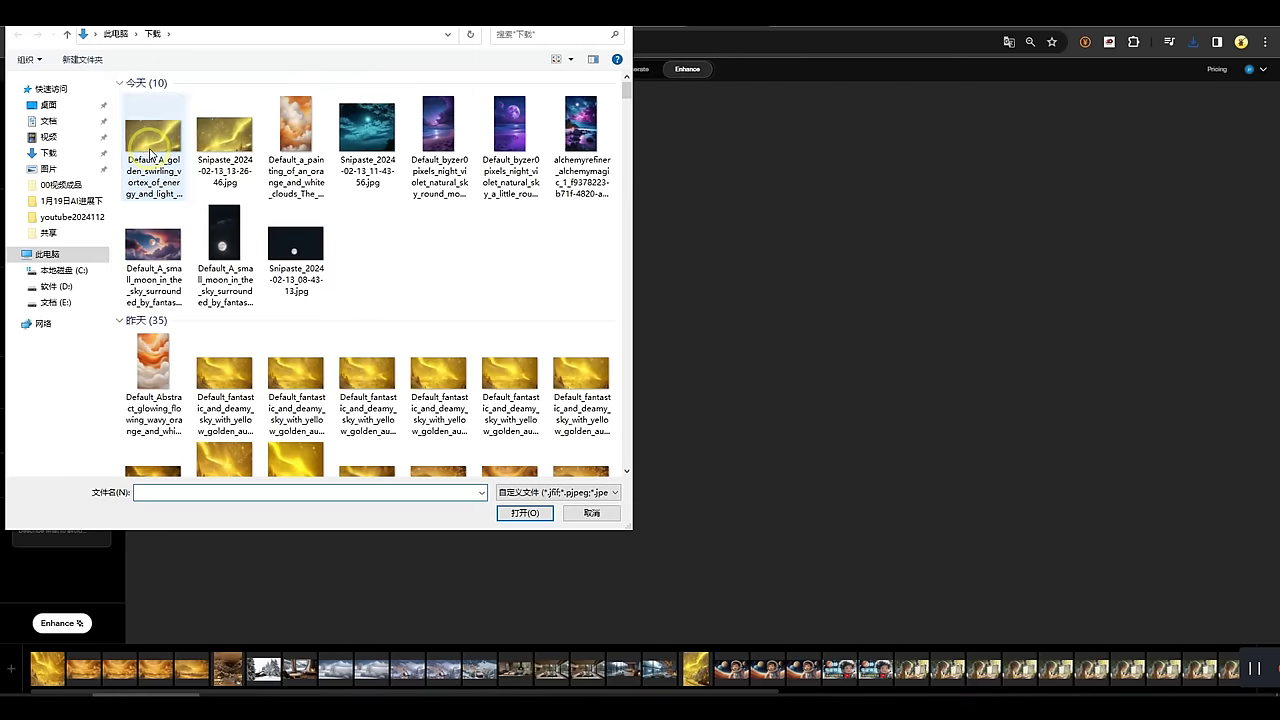
{"action": "left_click", "coordinate": [153, 140]}
{"action": "left_click", "coordinate": [524, 513]}
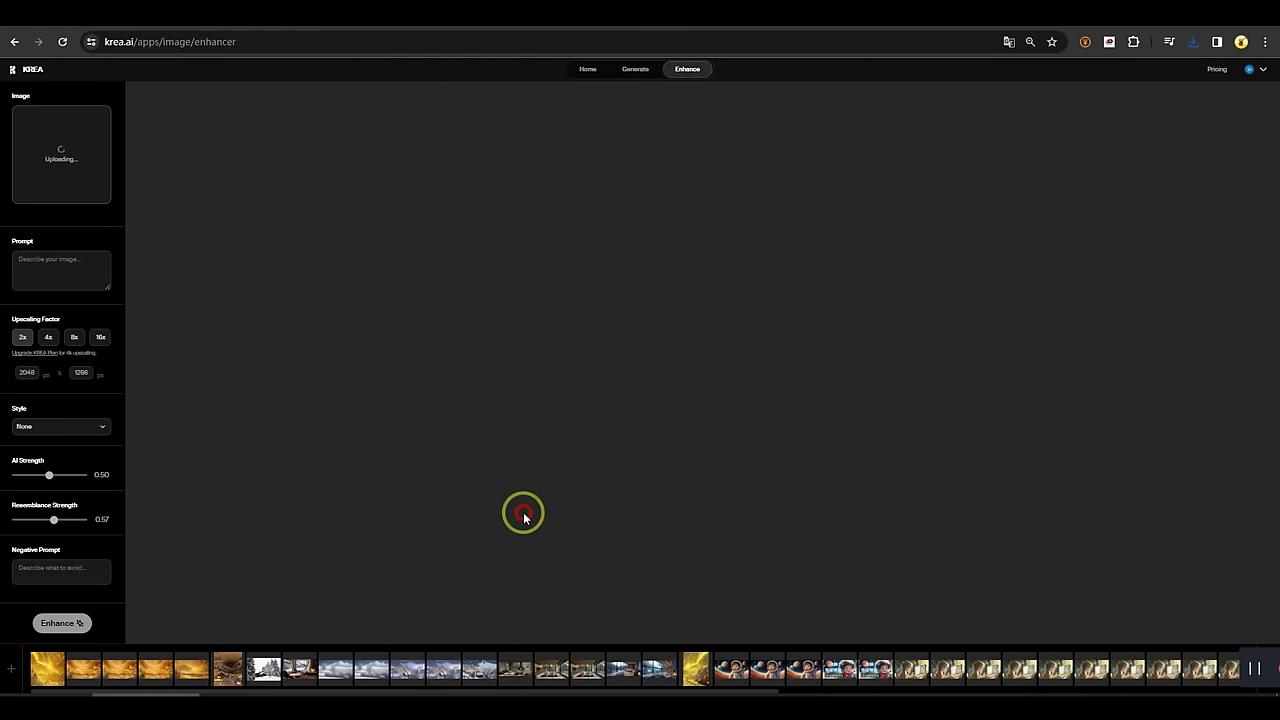
Enhance the uploaded image at 2x upscaling with the Digital art style and an AI strength of 0.80.
{"action": "left_click", "coordinate": [23, 294]}
{"action": "left_click", "coordinate": [61, 383]}
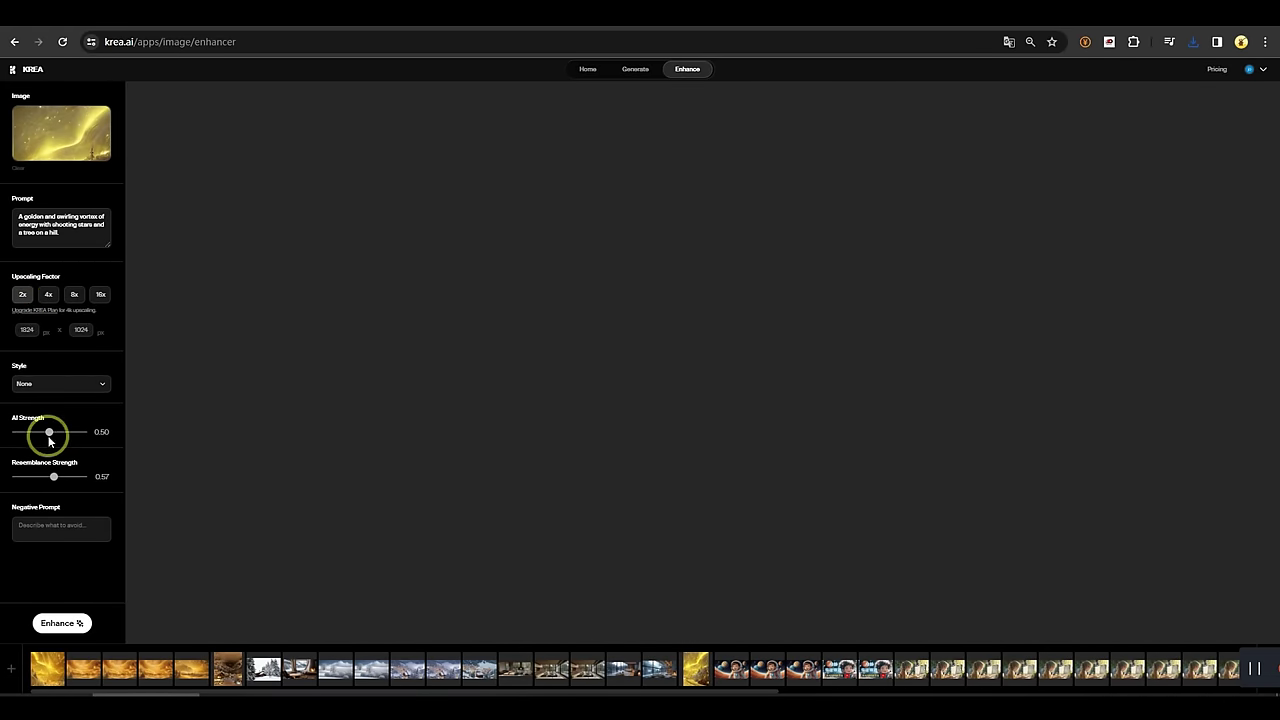
{"action": "left_click_drag", "start_coordinate": [49, 432], "coordinate": [69, 432]}
{"action": "left_click", "coordinate": [57, 623]}
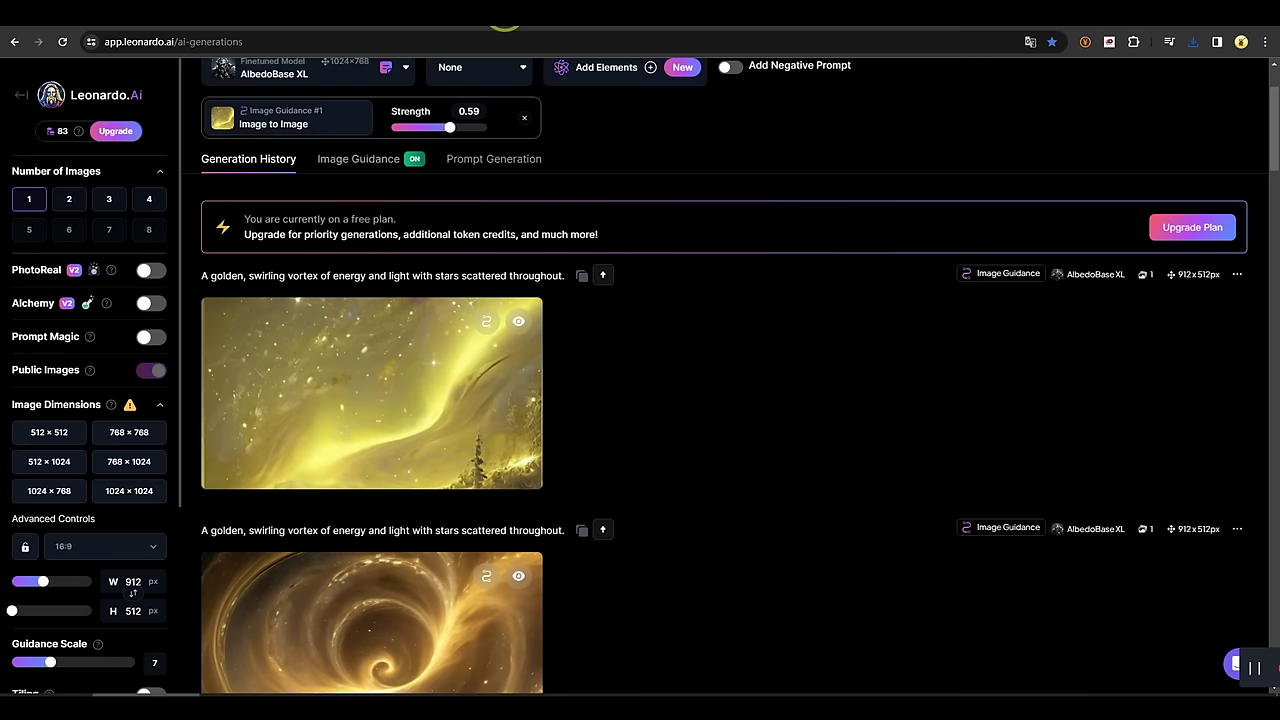
Open the golden aurora image from the Leonardo.Ai personal feed at full size and upscale it with HD Crisp Upscaler.
{"action": "scroll", "coordinate": [1051, 449], "scroll_direction": "up", "scroll_amount": 3}
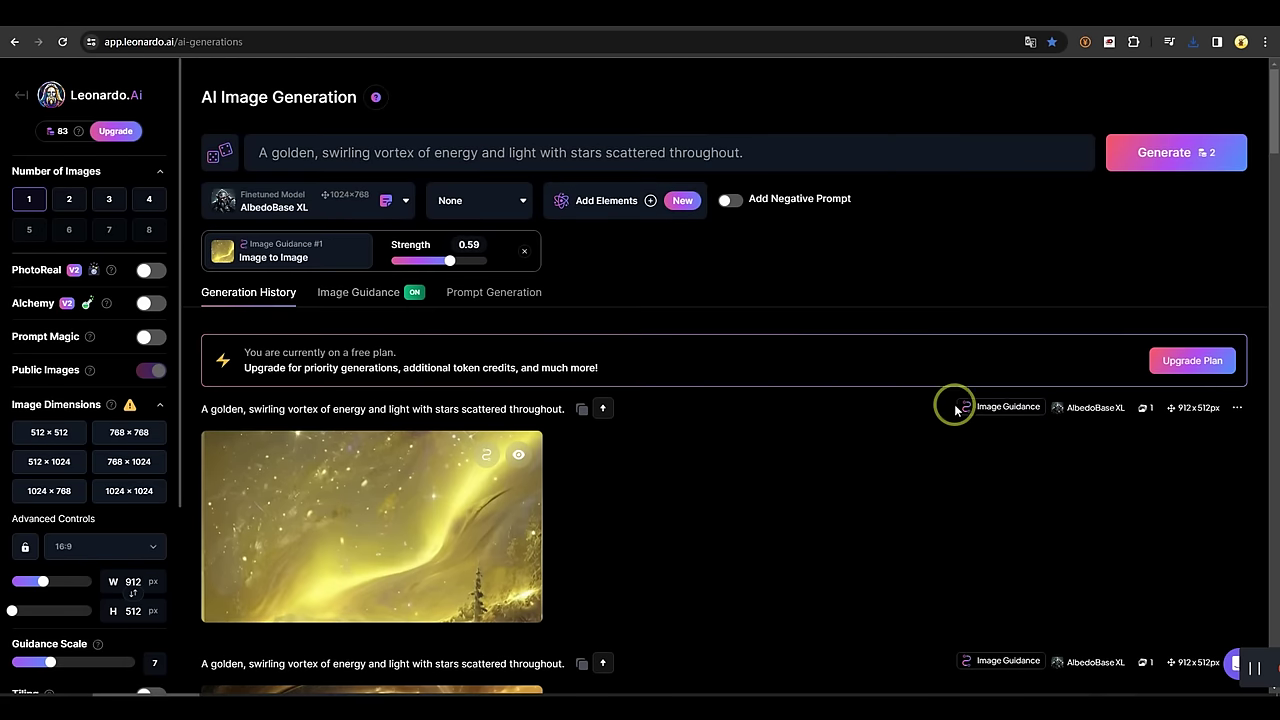
{"action": "left_click", "coordinate": [18, 100]}
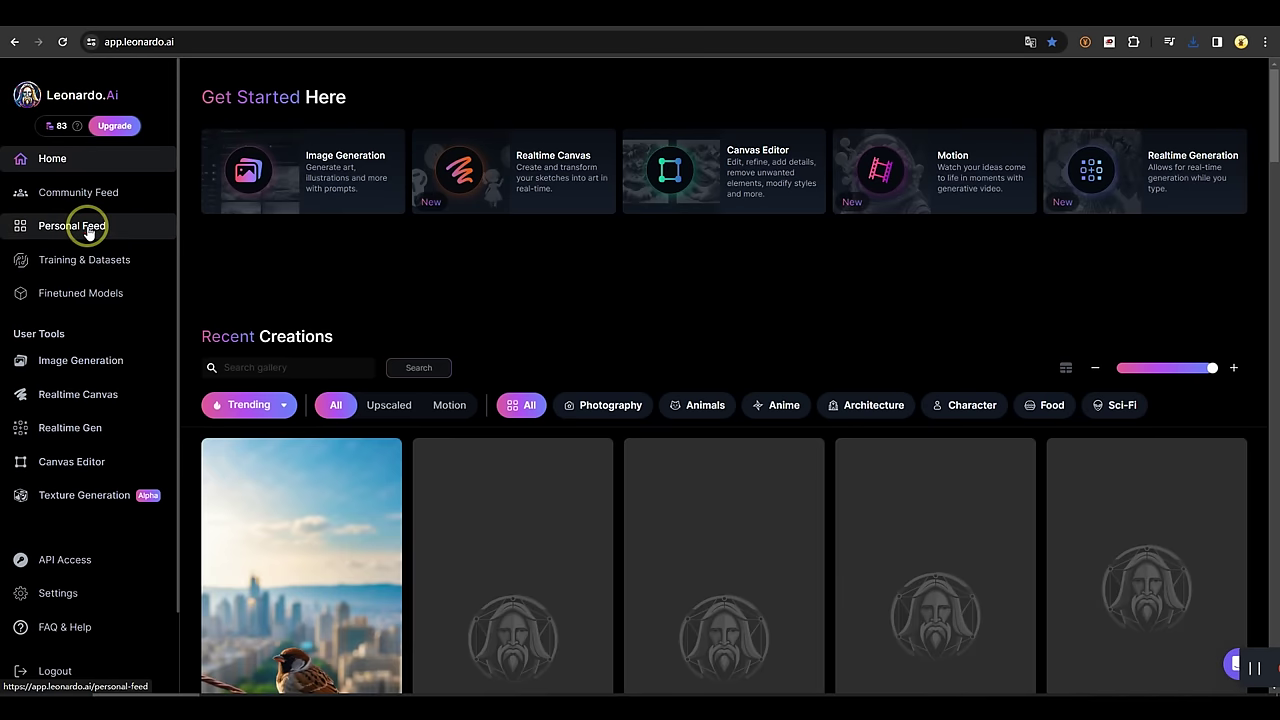
{"action": "left_click", "coordinate": [96, 226]}
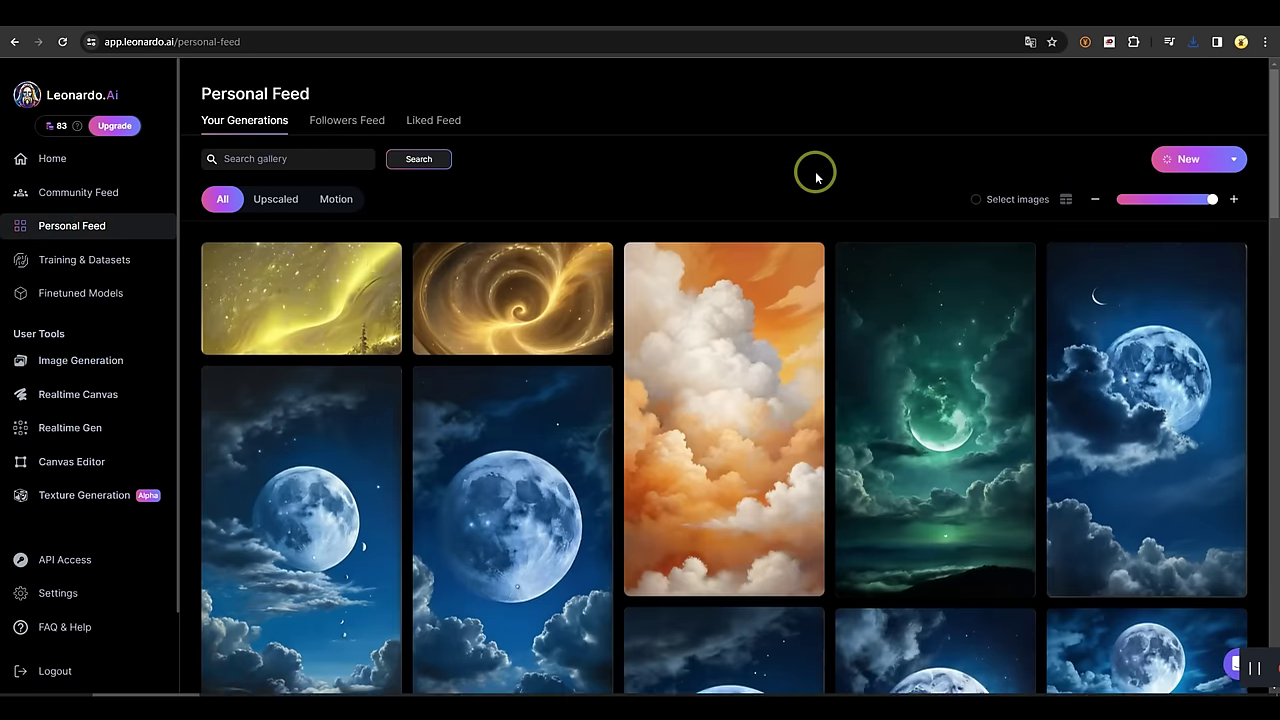
{"action": "mouse_move", "coordinate": [329, 251]}
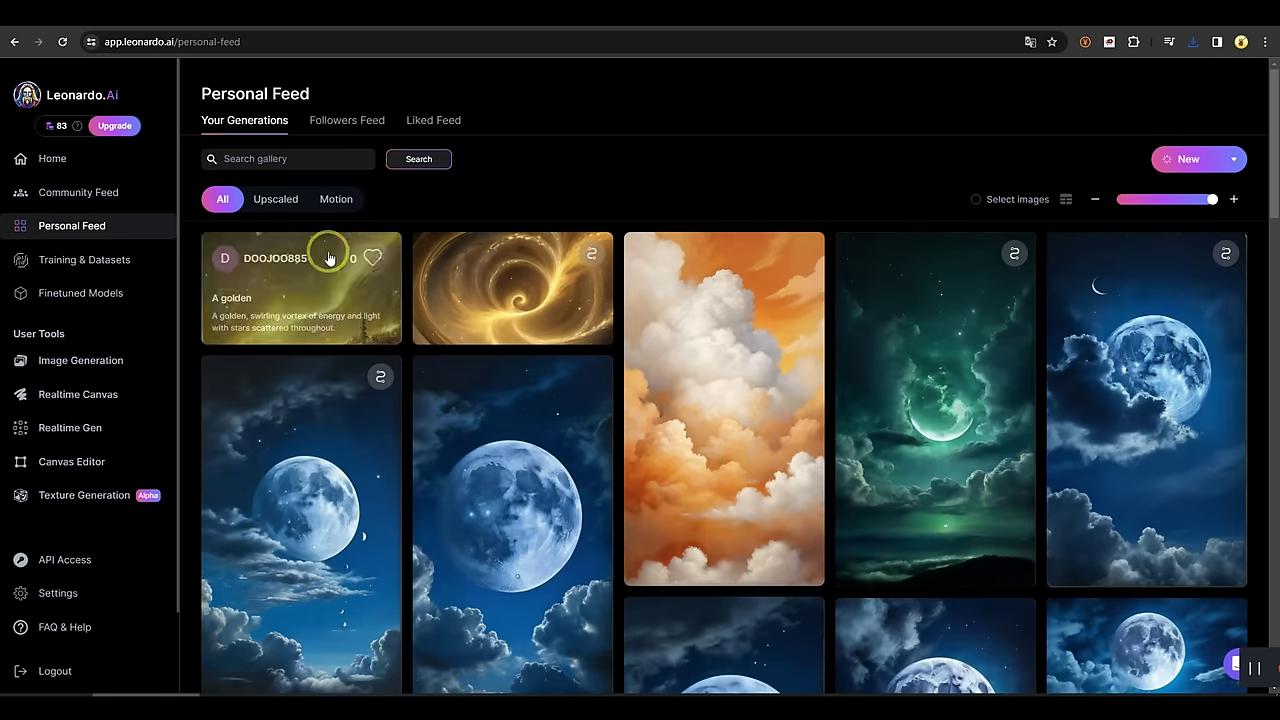
{"action": "left_click", "coordinate": [291, 282]}
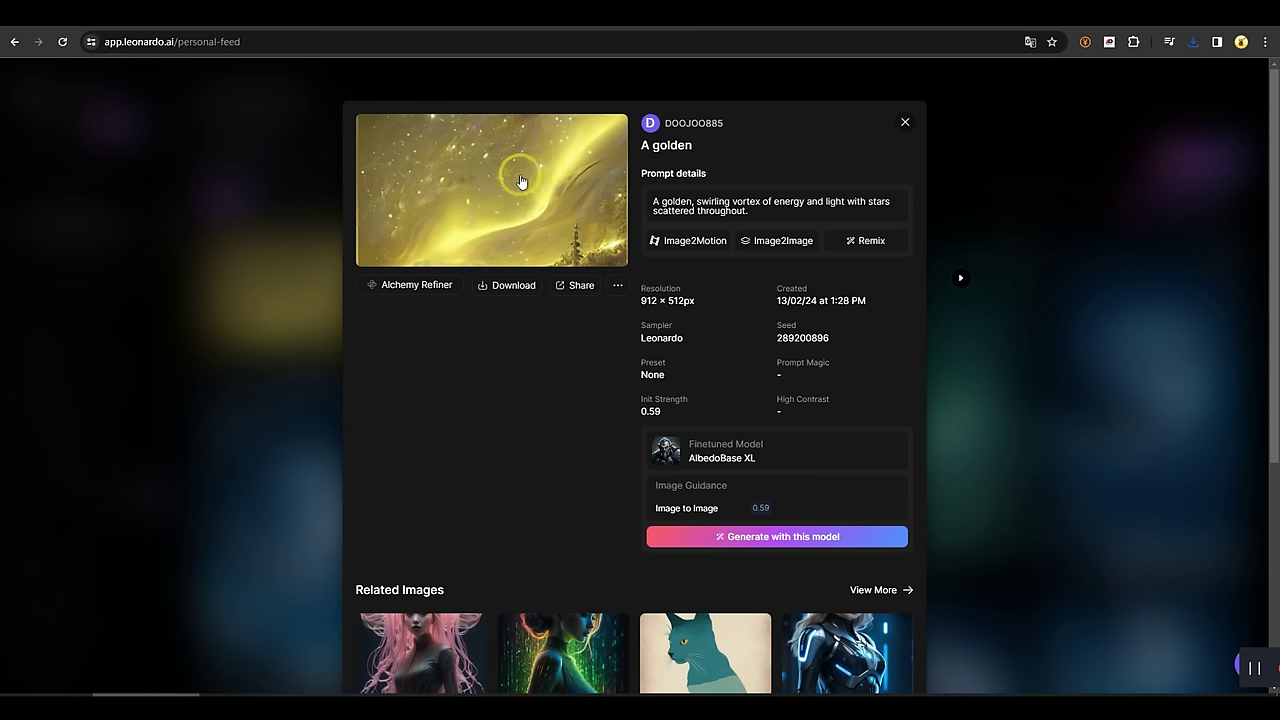
{"action": "left_click", "coordinate": [520, 181]}
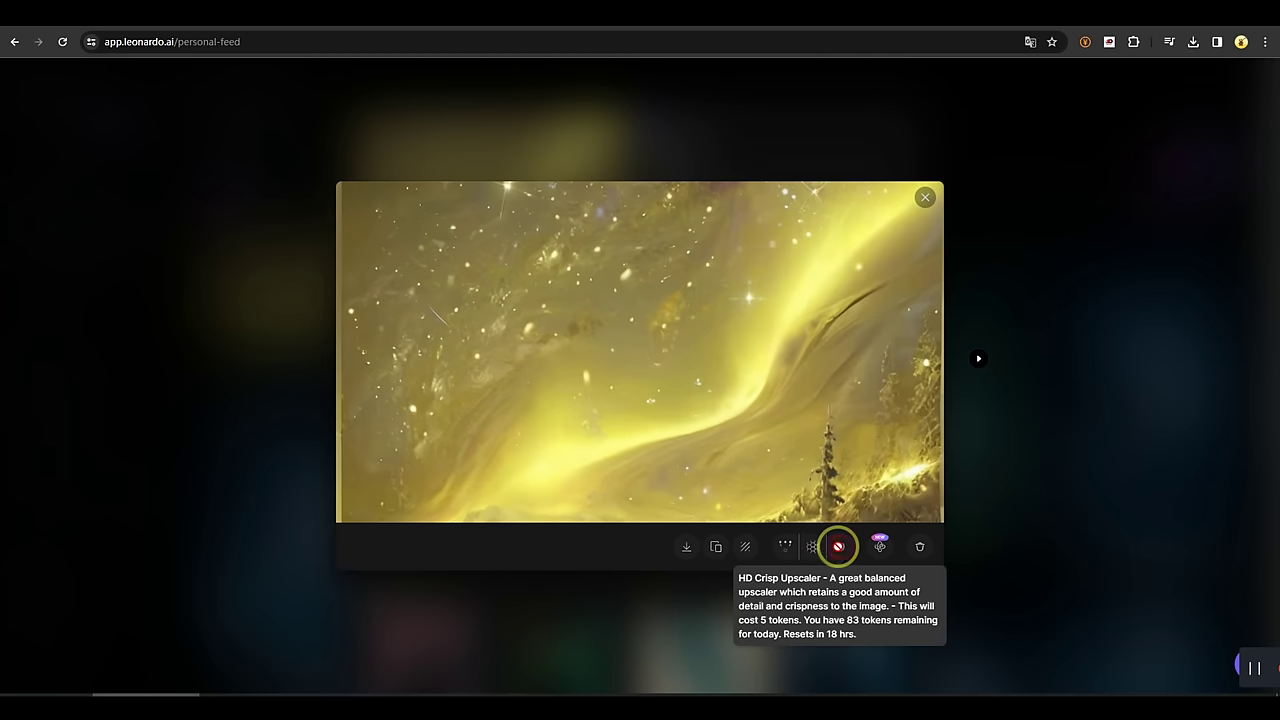
{"action": "left_click", "coordinate": [838, 546]}
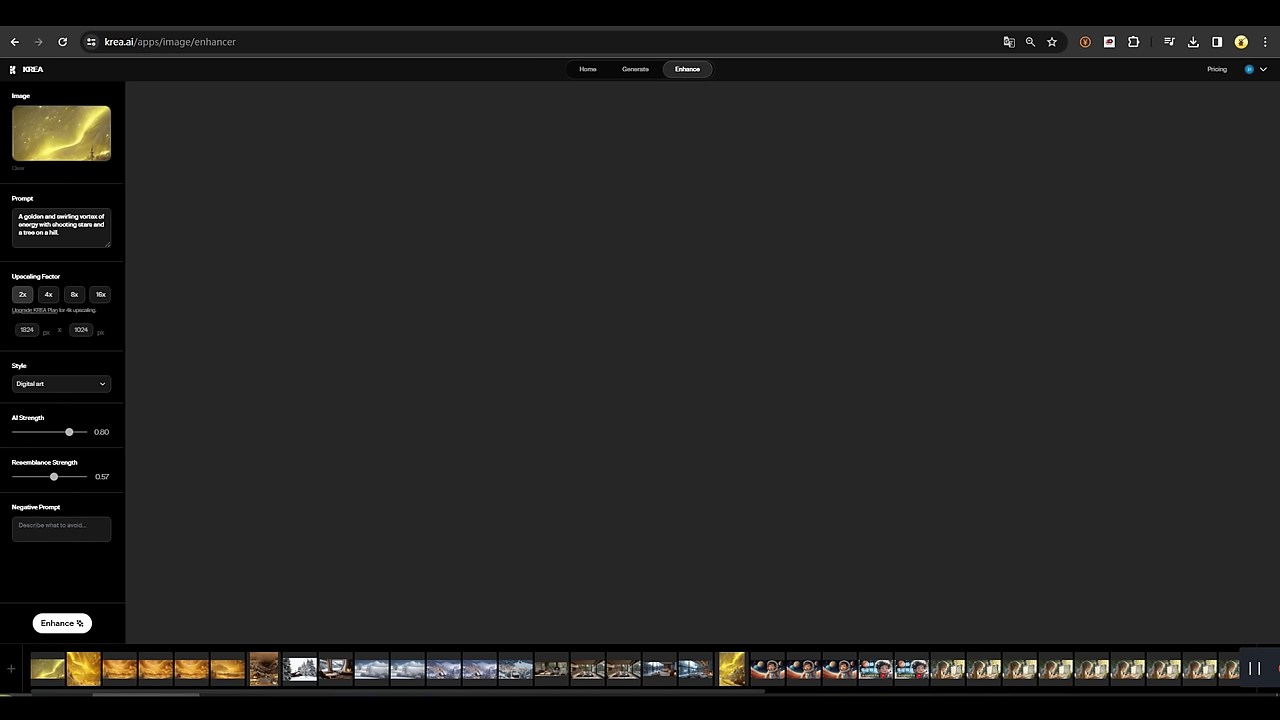
Open the newest enhanced golden sky image in Krea to examine the result.
{"action": "left_click", "coordinate": [42, 680]}
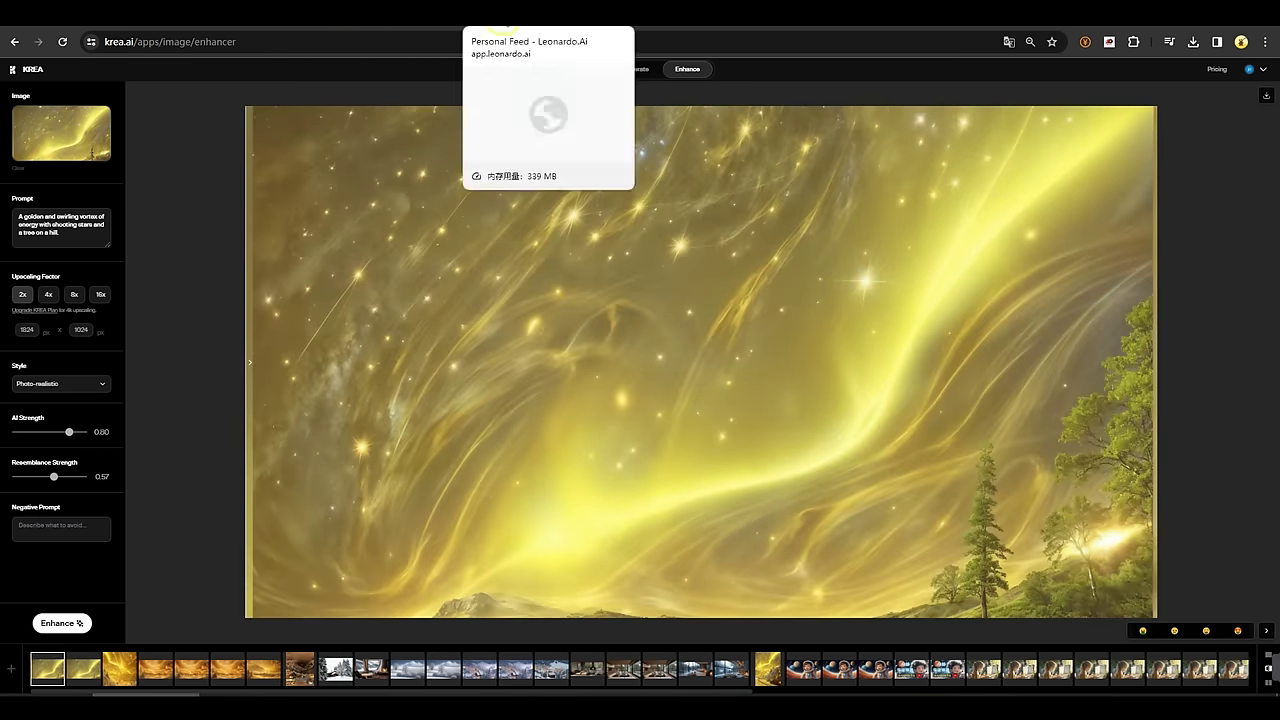
Return to the Leonardo.Ai personal feed and reopen the golden aurora image to view its full-size preview and generation details.
{"action": "left_click", "coordinate": [510, 15]}
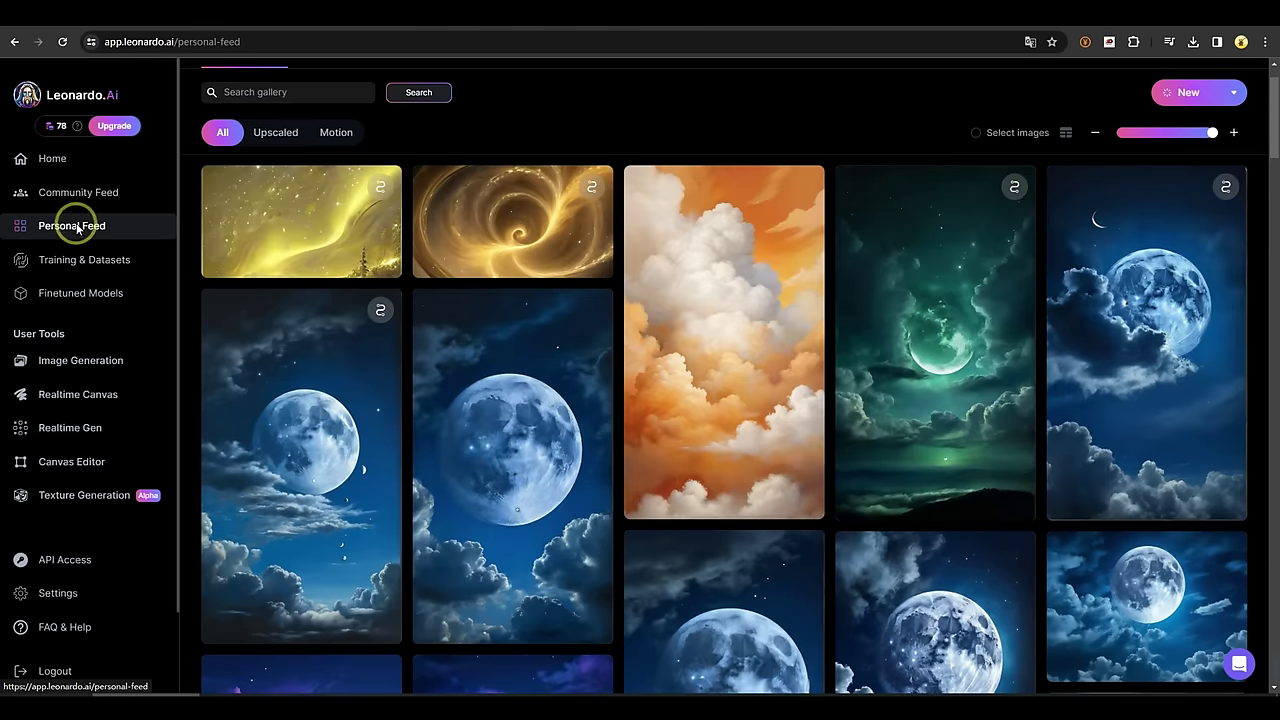
{"action": "left_click", "coordinate": [300, 214]}
{"action": "left_click", "coordinate": [489, 238]}
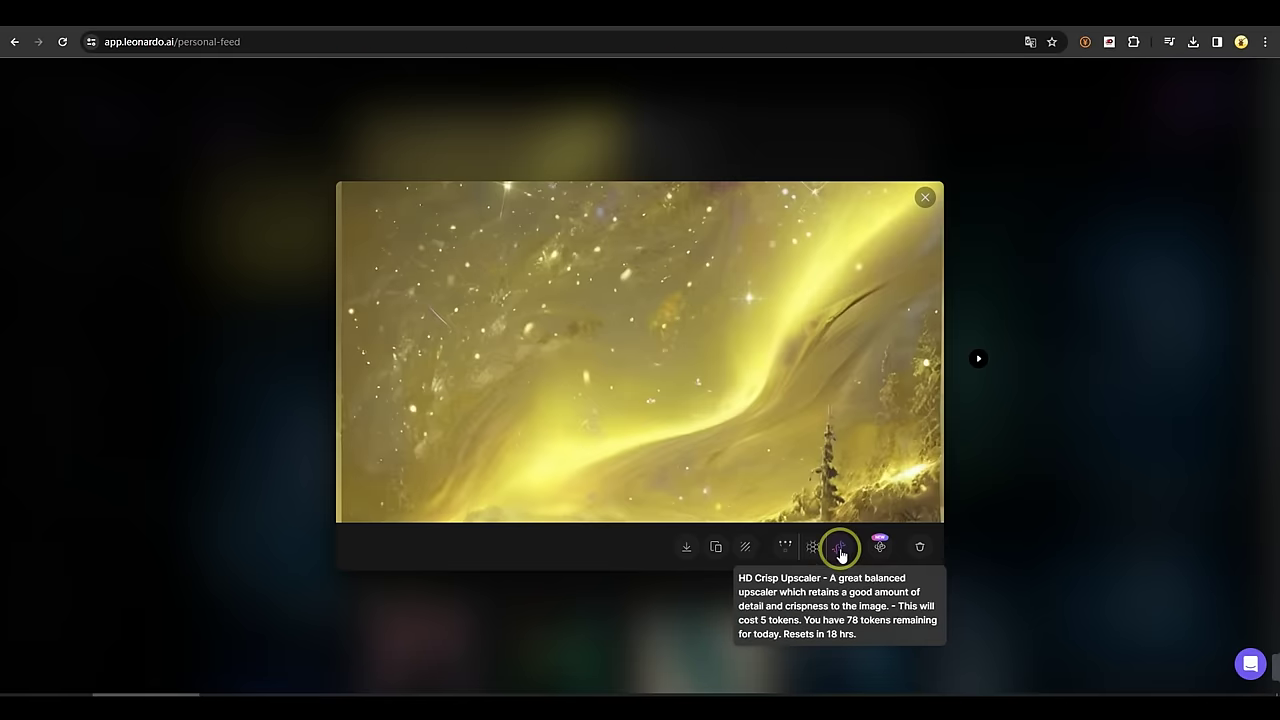
{"action": "left_click", "coordinate": [405, 175]}
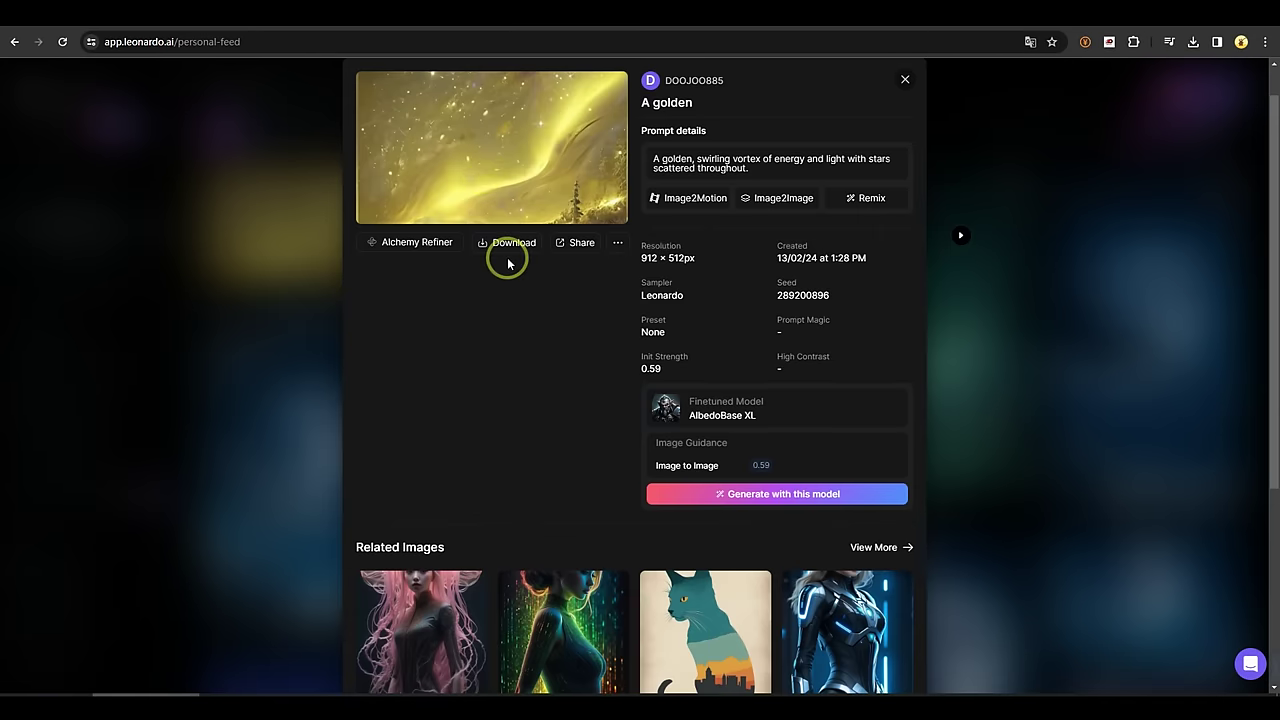
Browse further down the personal feed to the earlier yellow aurora images and open the upscaled one.
{"action": "key", "text": "Escape"}
{"action": "scroll", "coordinate": [997, 329], "scroll_direction": "down", "scroll_amount": 10}
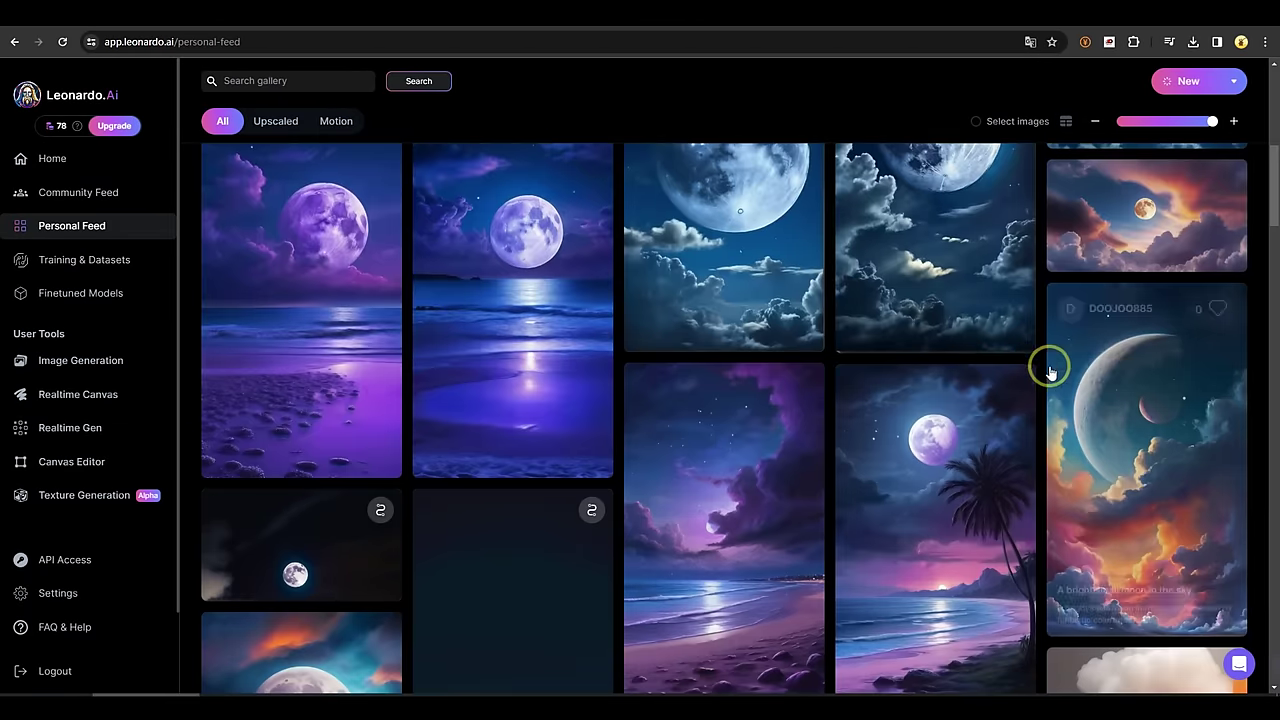
{"action": "scroll", "coordinate": [1050, 372], "scroll_direction": "down", "scroll_amount": 15}
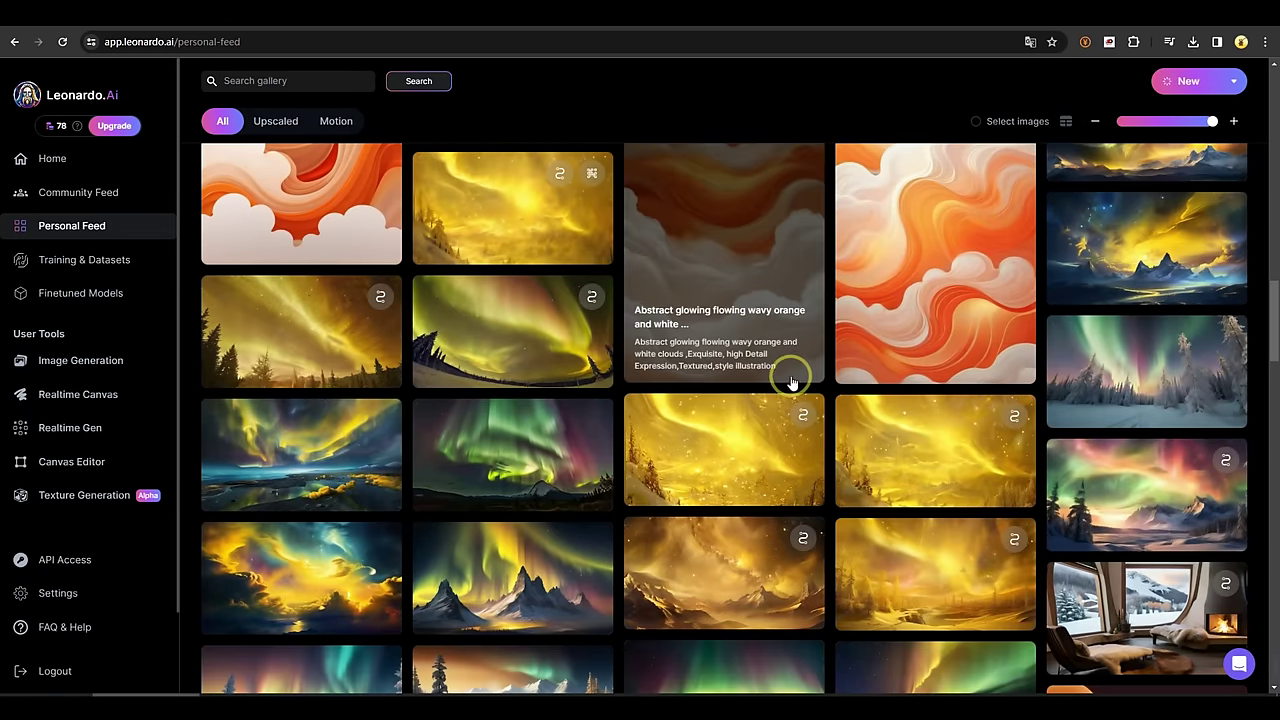
{"action": "left_click", "coordinate": [523, 220]}
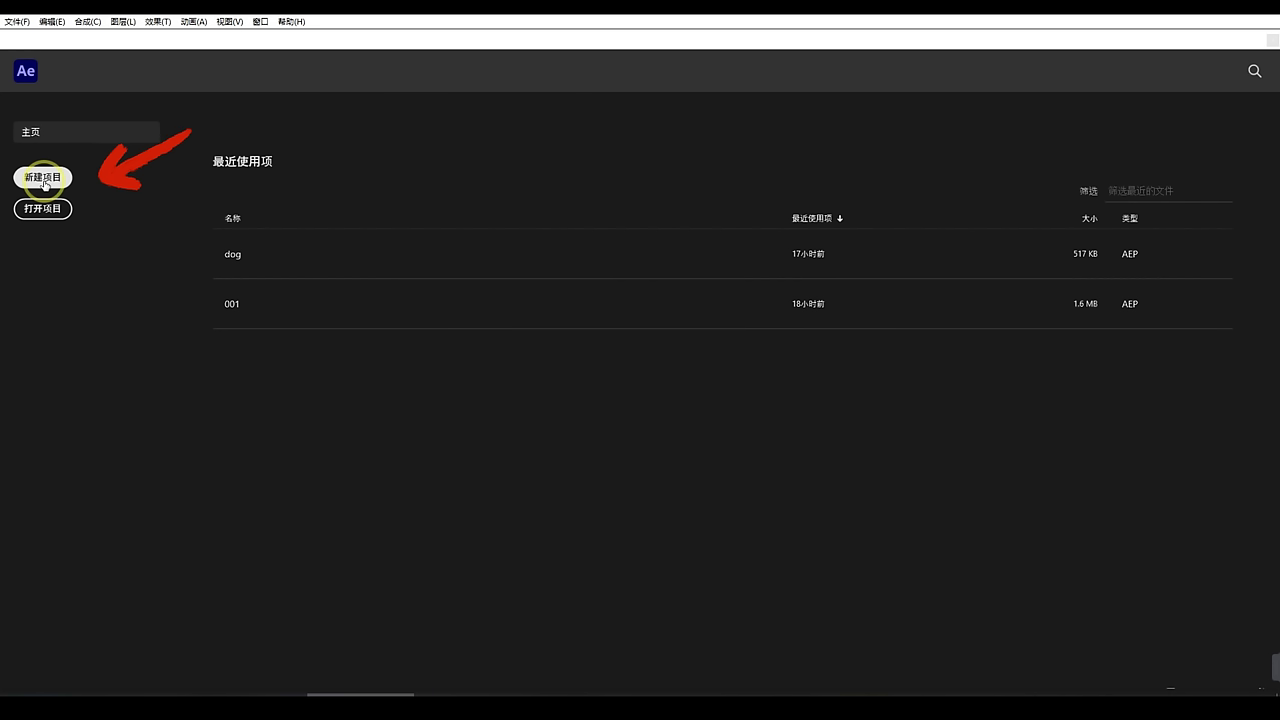
Switch to After Effects, create a new project and save it in a folder on the E: drive.
{"action": "left_click", "coordinate": [43, 178]}
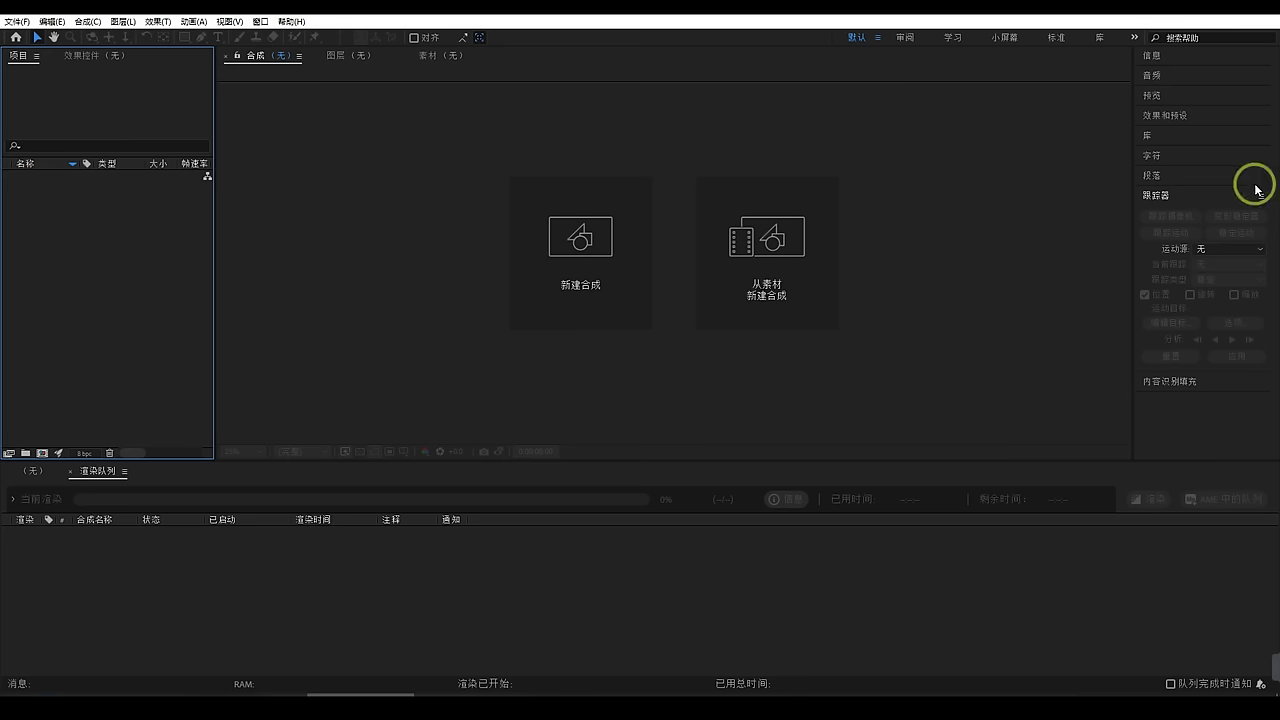
{"action": "left_click", "coordinate": [16, 21]}
{"action": "left_click", "coordinate": [100, 154]}
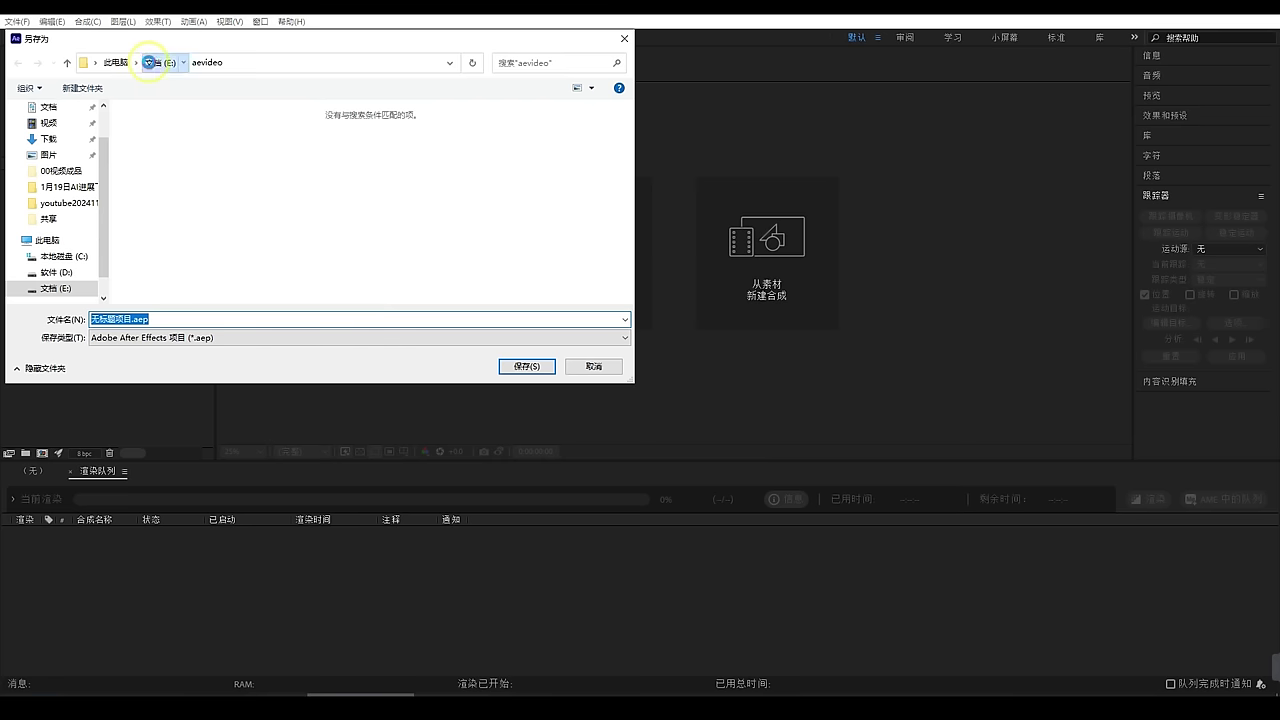
{"action": "left_click", "coordinate": [148, 62]}
{"action": "double_click", "coordinate": [168, 137]}
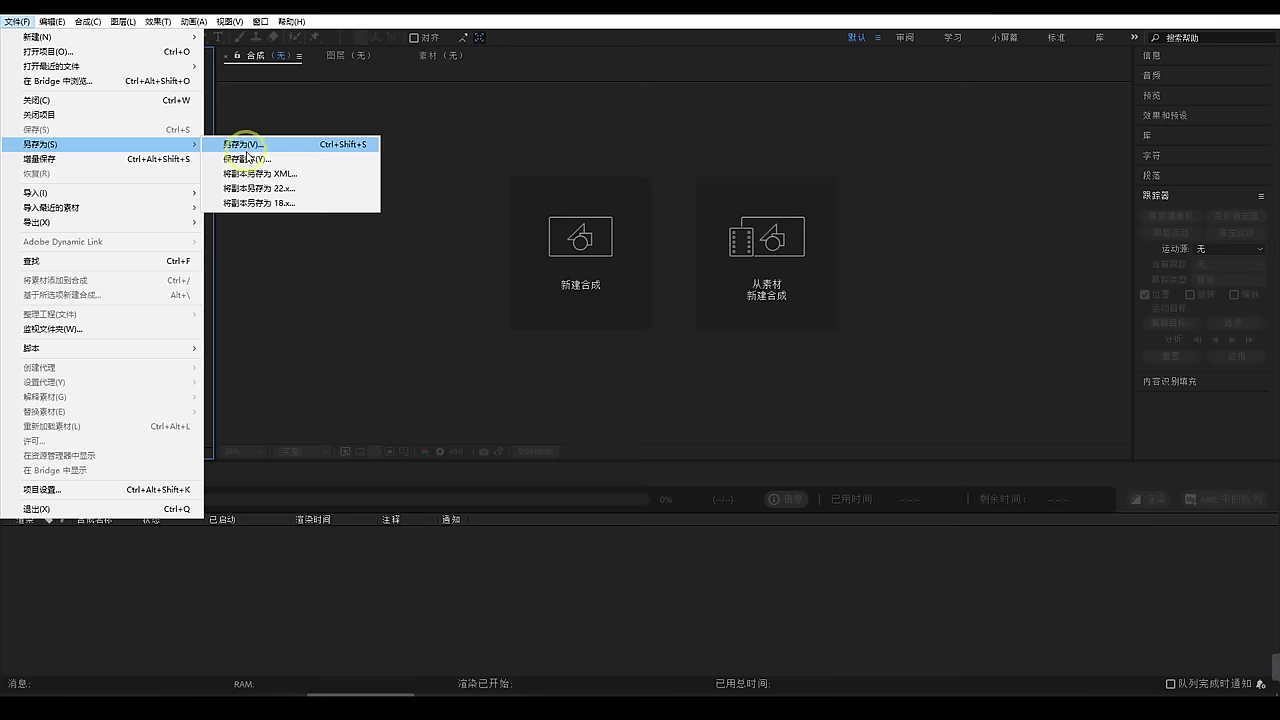
{"action": "left_click", "coordinate": [243, 144]}
{"action": "left_click", "coordinate": [524, 363]}
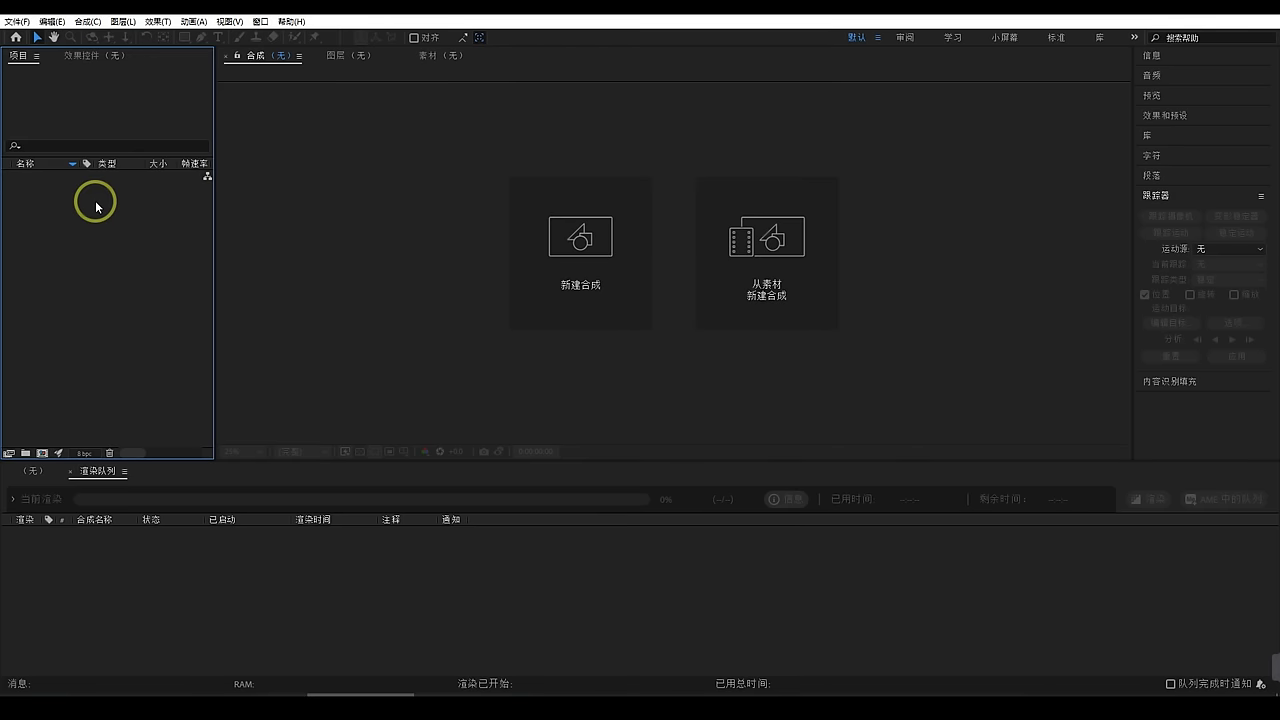
Import the Default JPG image and the video 下载 (7).mp4 from the Downloads folder into the project.
{"action": "double_click", "coordinate": [96, 206]}
{"action": "left_click", "coordinate": [148, 182]}
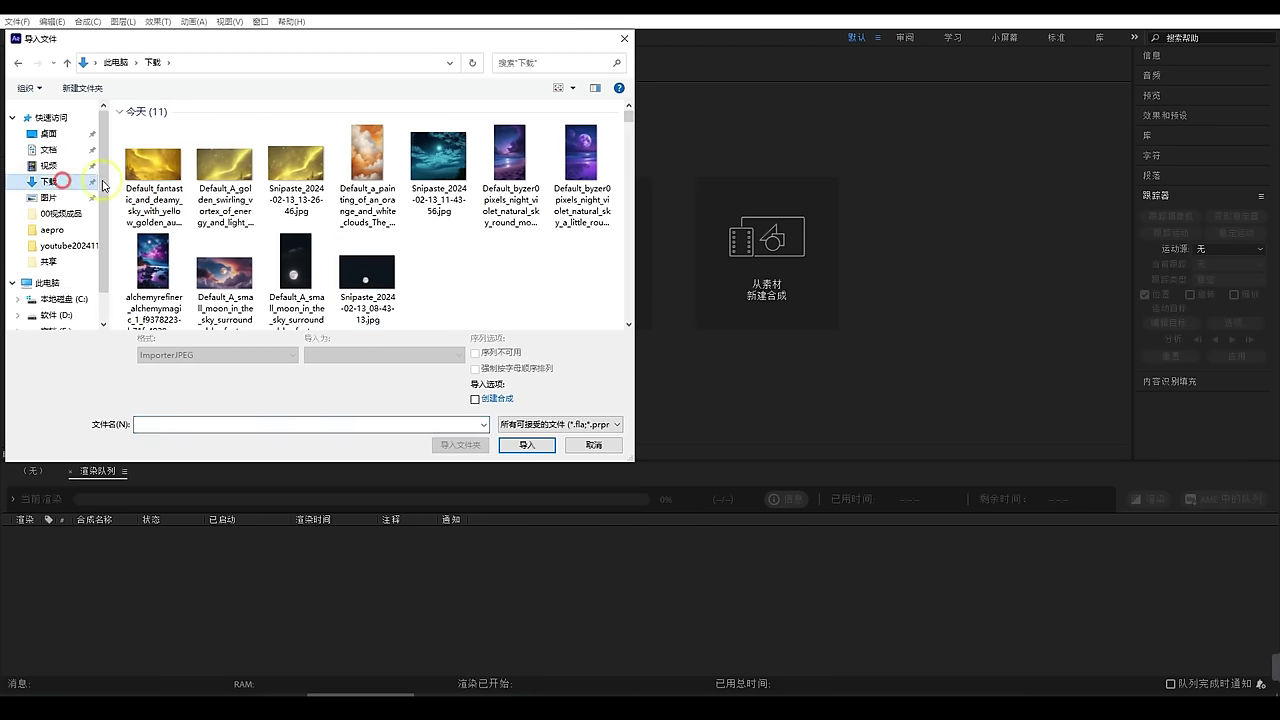
{"action": "left_click", "coordinate": [47, 181]}
{"action": "left_click", "coordinate": [580, 178]}
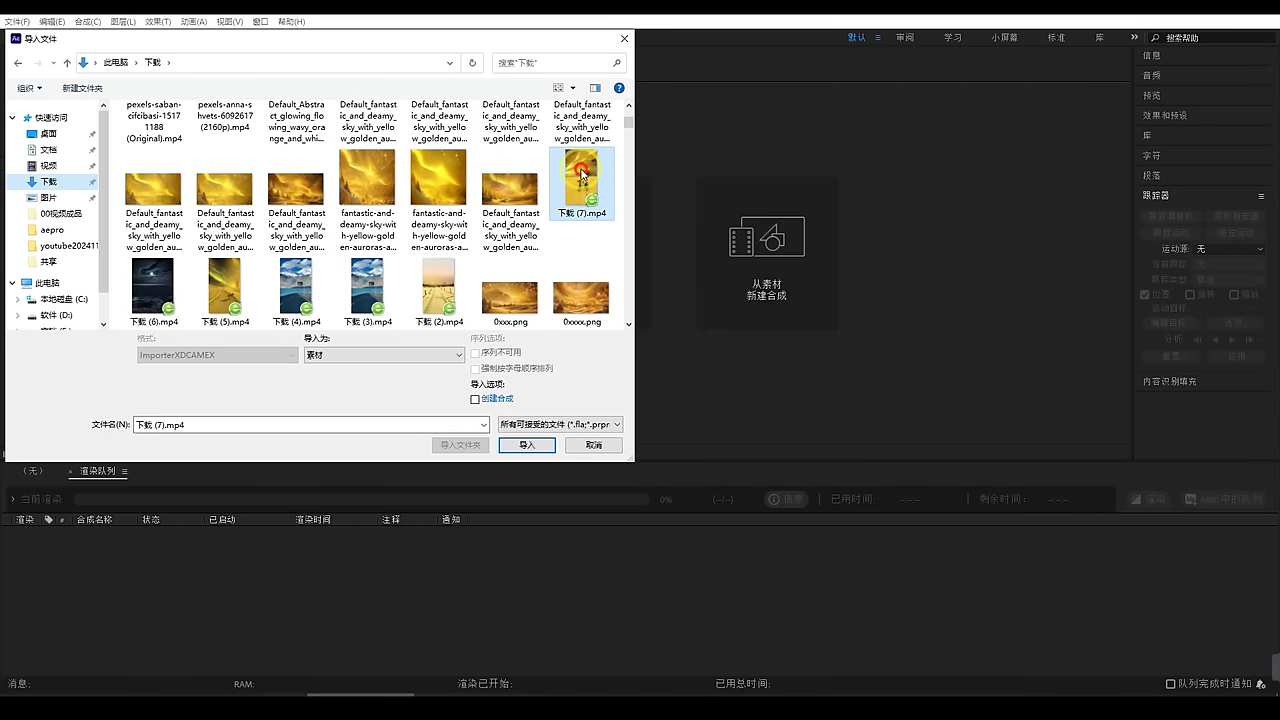
{"action": "double_click", "coordinate": [580, 178]}
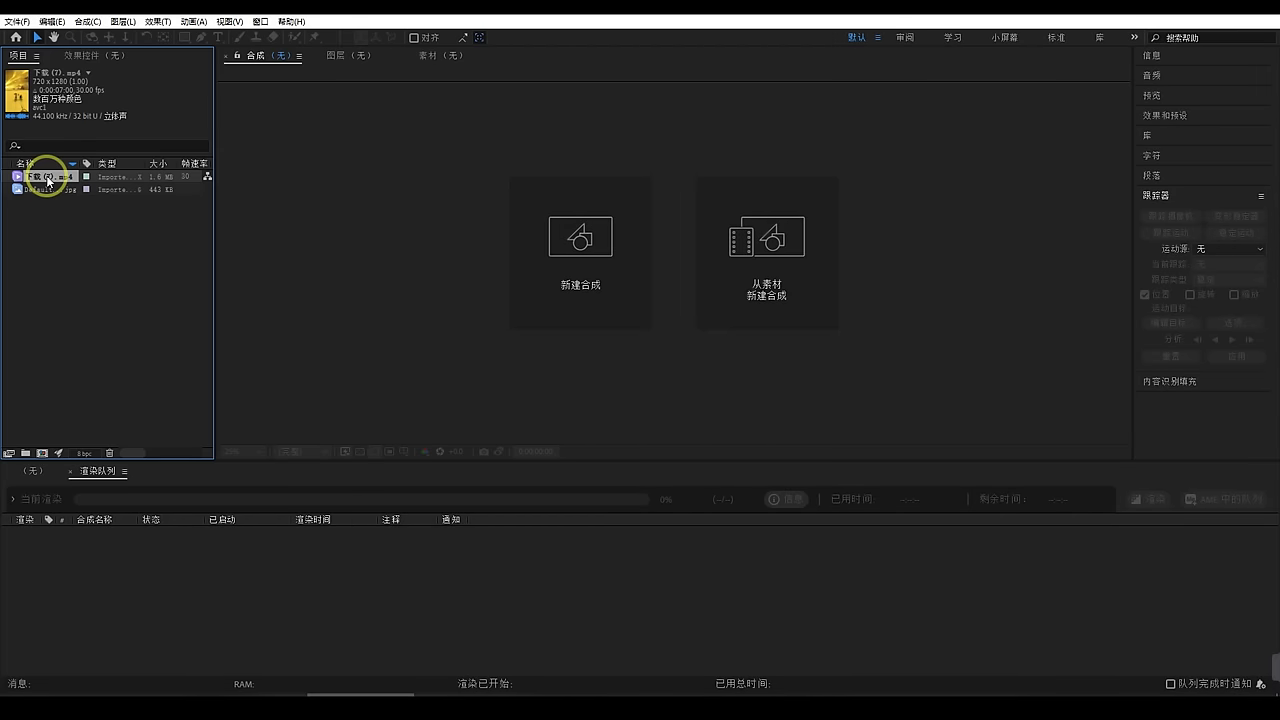
Create a new composition from the 下载 (7).mp4 footage and enlarge its preview.
{"action": "right_click", "coordinate": [47, 181]}
{"action": "left_click", "coordinate": [100, 212]}
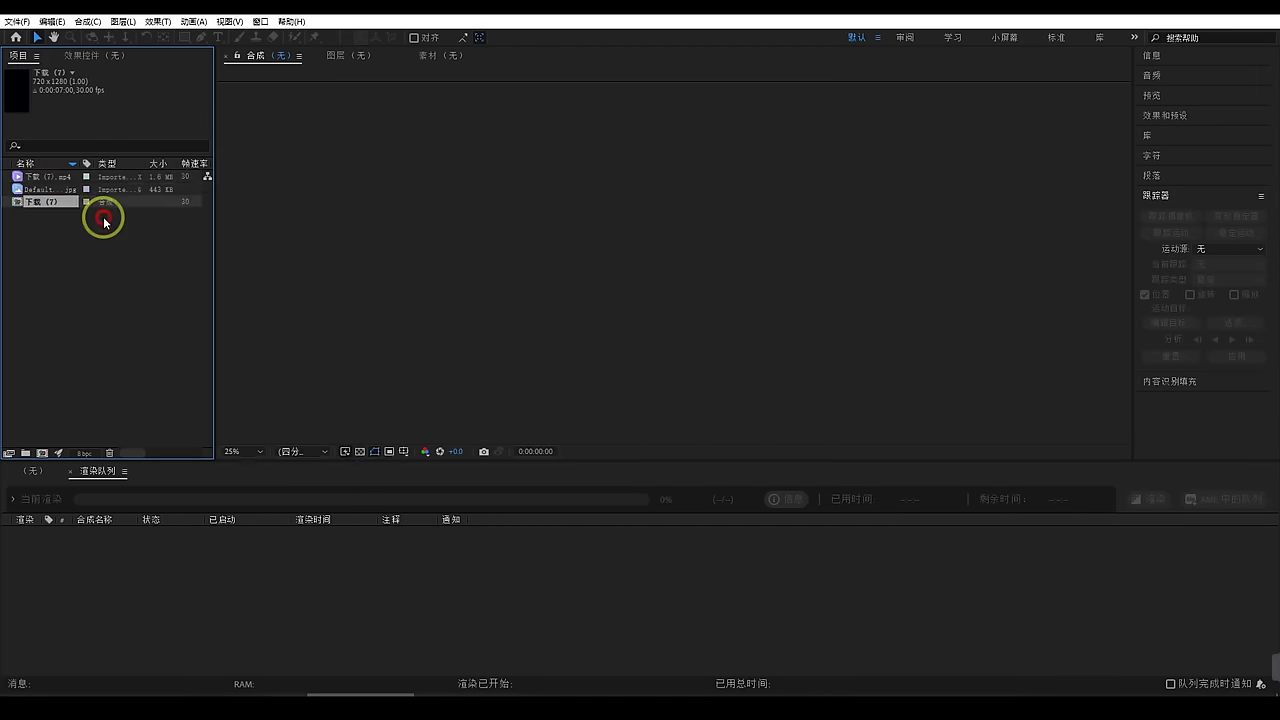
{"action": "key", "text": "period"}
{"action": "key", "text": "period"}
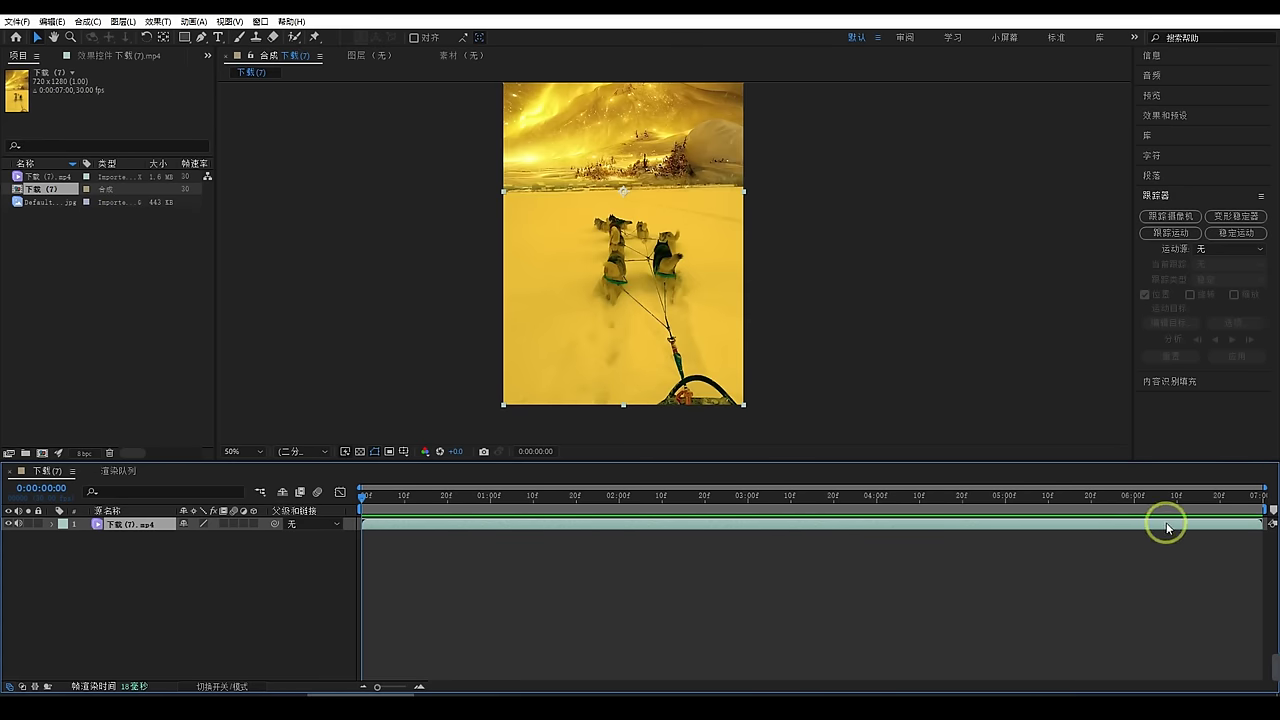
Start Track Motion on the dog-sled video layer and place the track point on the horizon line, with an enlarged search region.
{"action": "right_click", "coordinate": [130, 530]}
{"action": "mouse_move", "coordinate": [188, 359]}
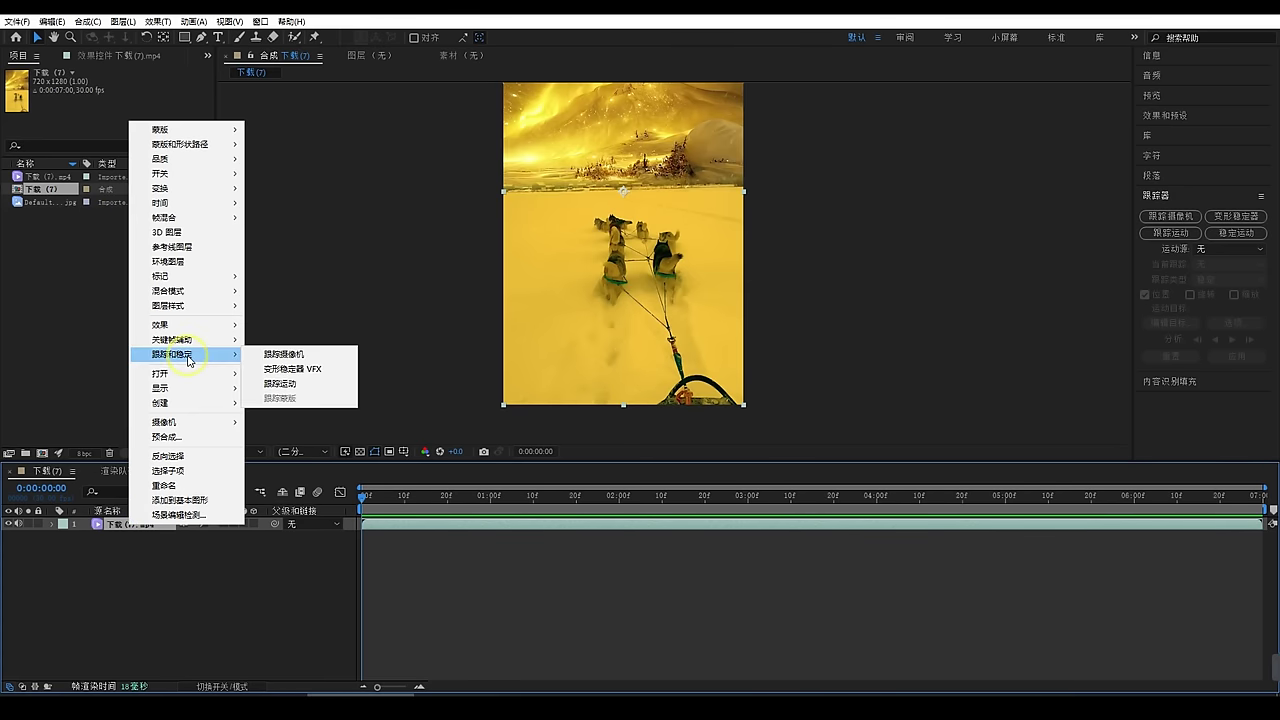
{"action": "left_click", "coordinate": [284, 383]}
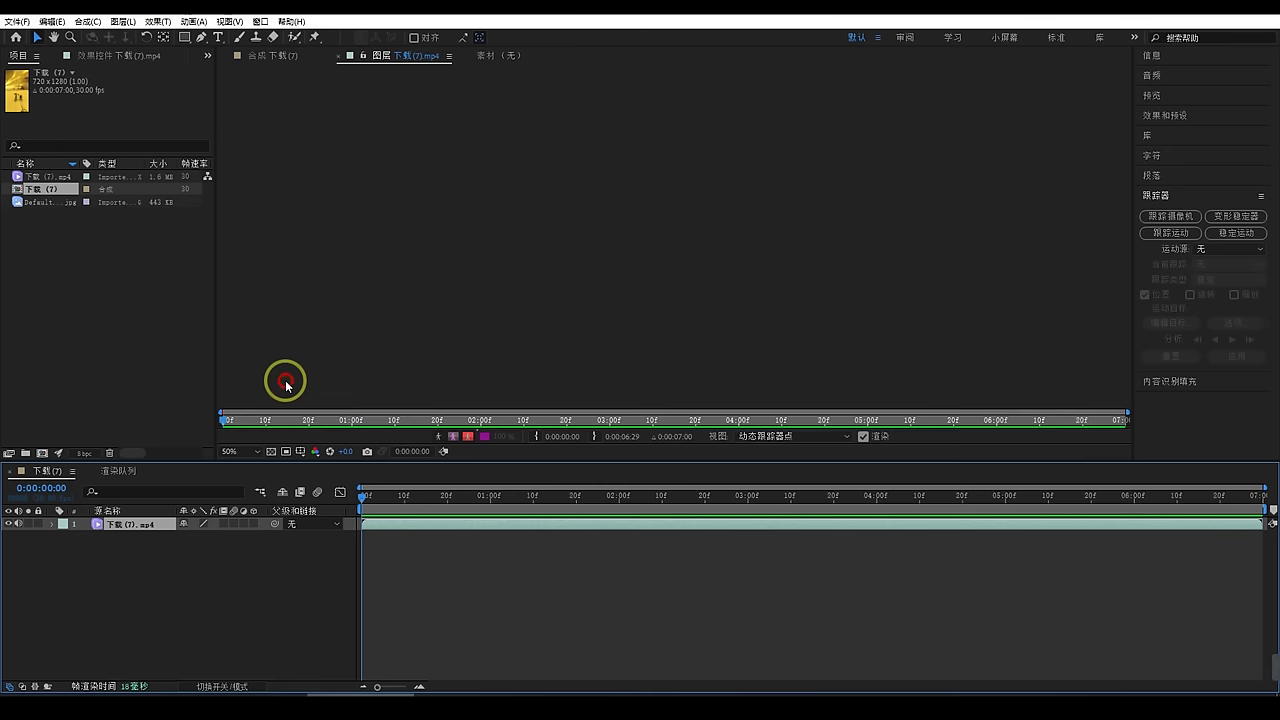
{"action": "scroll", "coordinate": [737, 285], "scroll_direction": "up", "scroll_amount": 2}
{"action": "left_click_drag", "start_coordinate": [630, 193], "coordinate": [690, 227]}
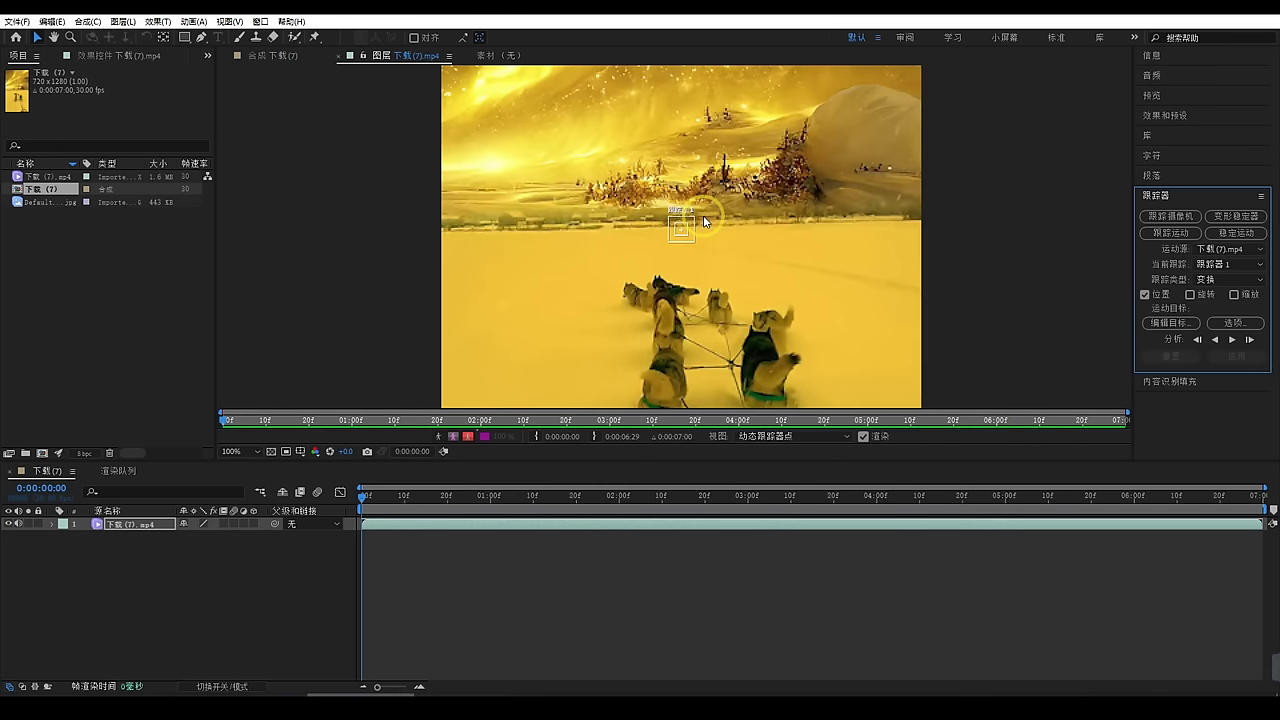
{"action": "left_click_drag", "start_coordinate": [360, 505], "coordinate": [318, 611]}
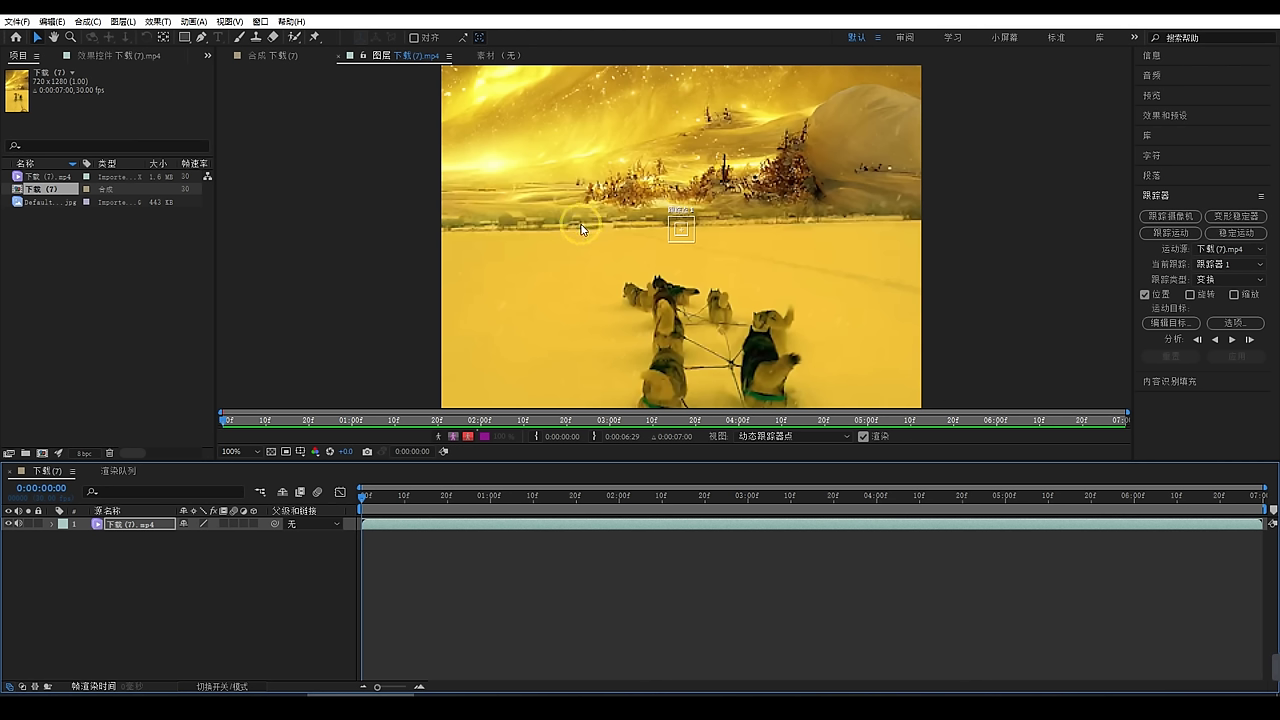
{"action": "left_click_drag", "start_coordinate": [694, 240], "coordinate": [611, 263]}
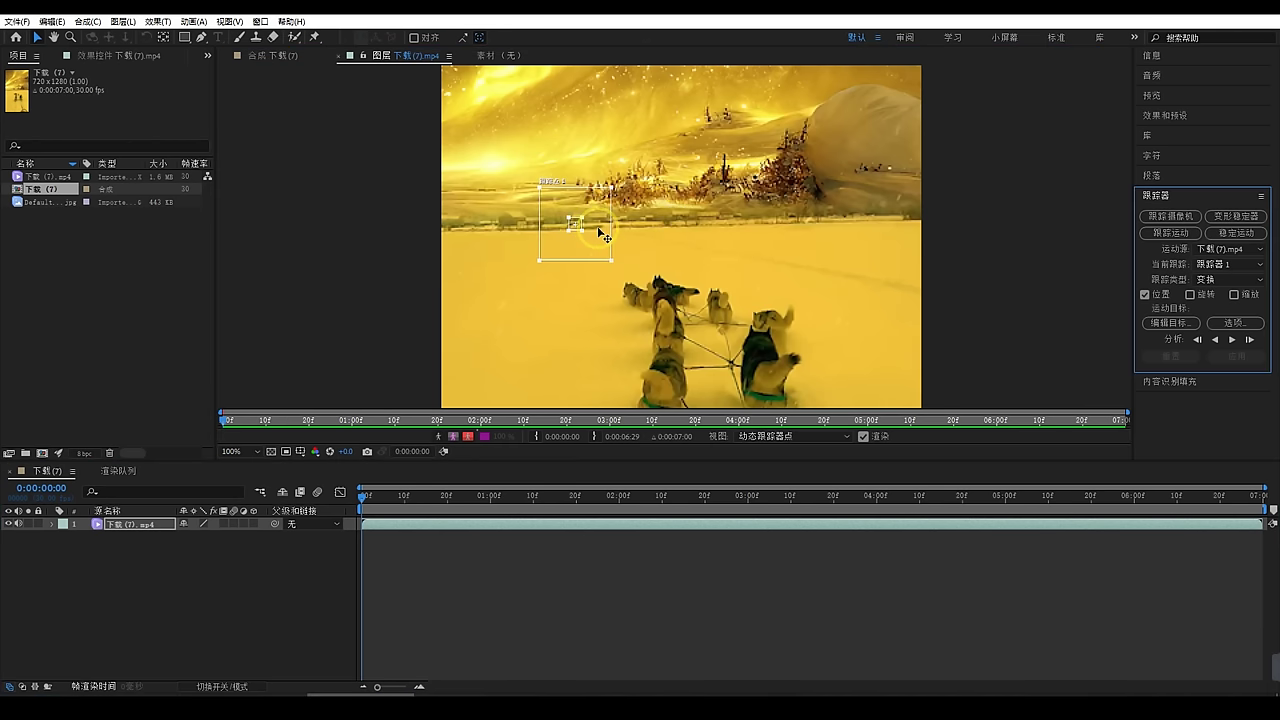
Analyze the track point's position forward through the whole clip from the first frame.
{"action": "left_click_drag", "start_coordinate": [363, 492], "coordinate": [325, 510]}
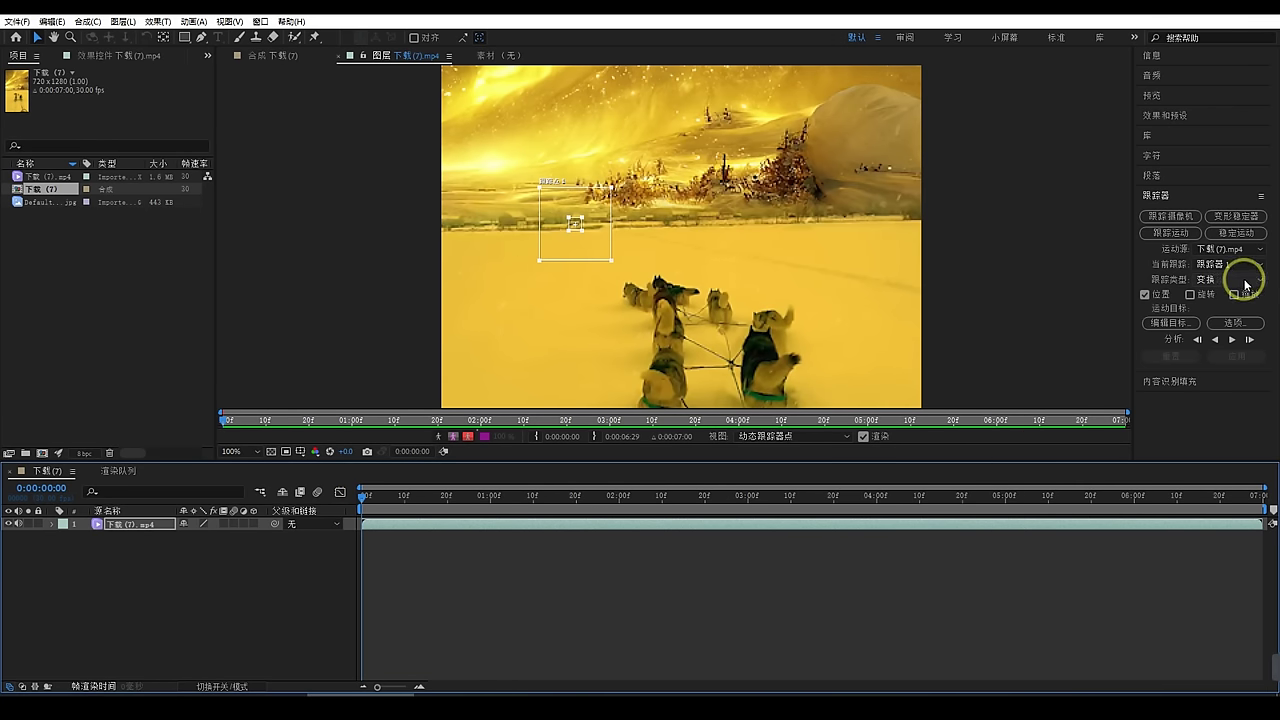
{"action": "left_click", "coordinate": [1246, 282]}
{"action": "left_click", "coordinate": [1247, 292]}
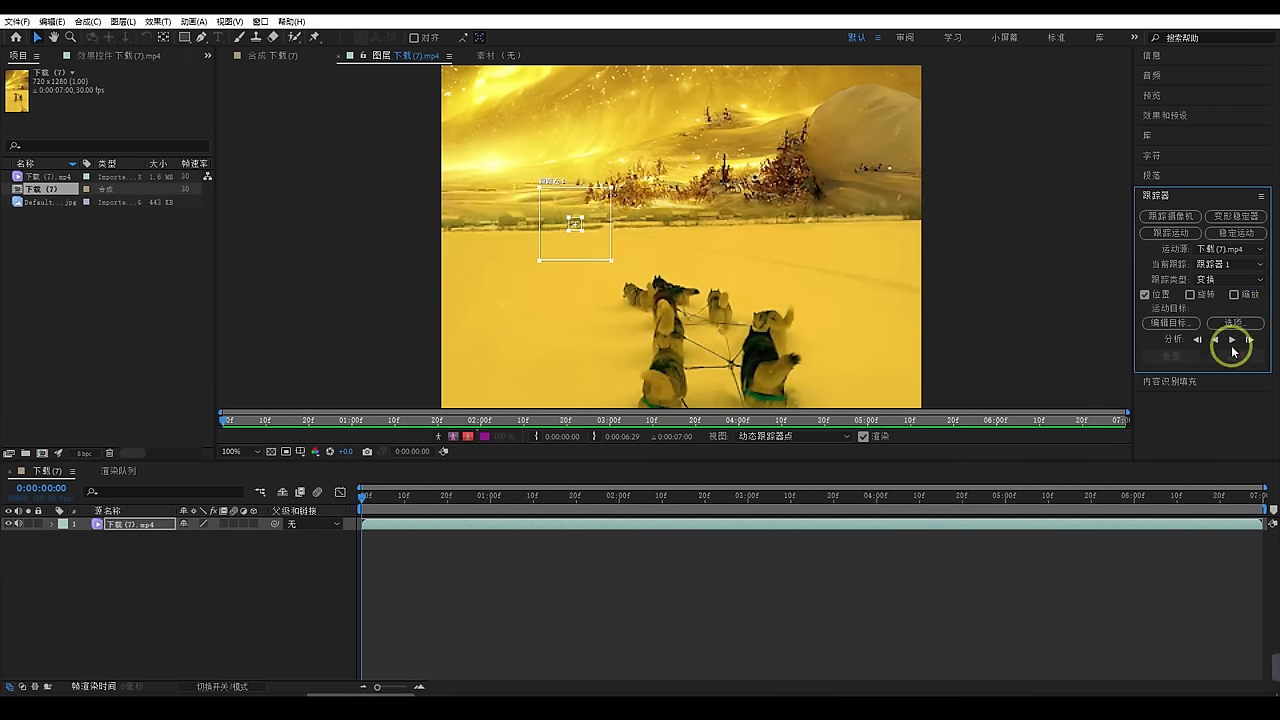
{"action": "left_click", "coordinate": [1233, 341]}
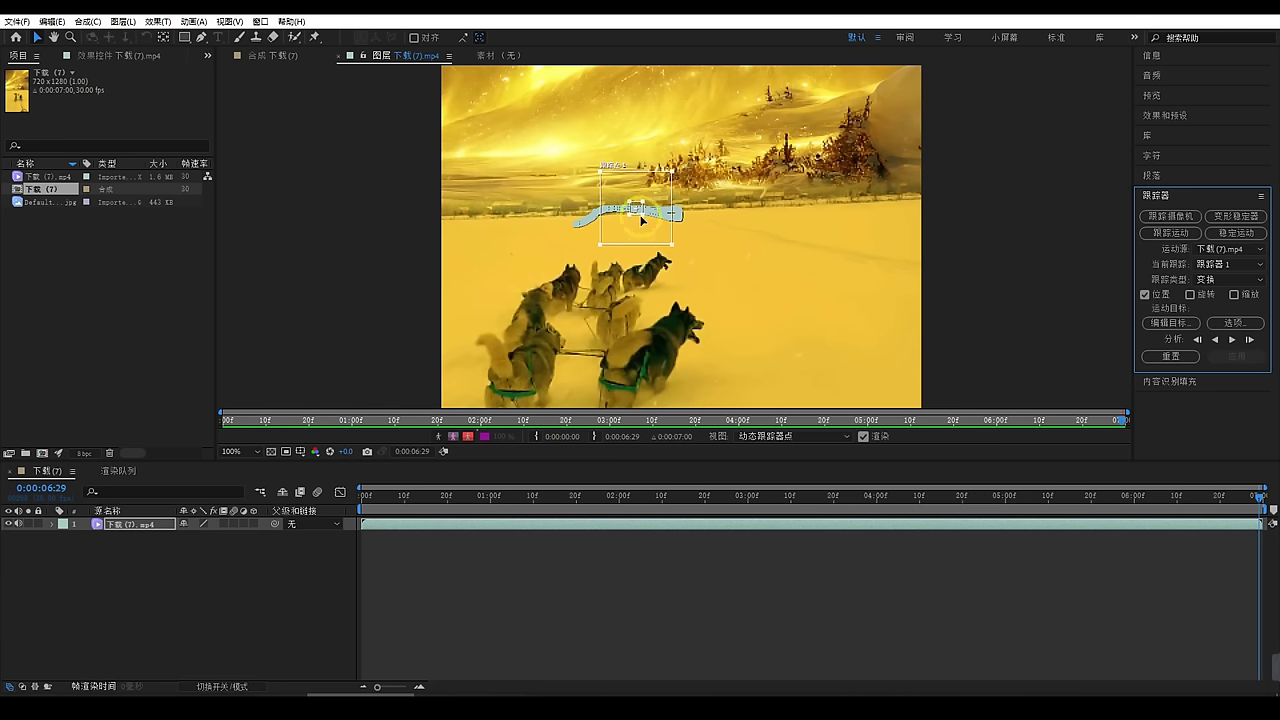
Add a null object to the dog-sled composition.
{"action": "right_click", "coordinate": [163, 552]}
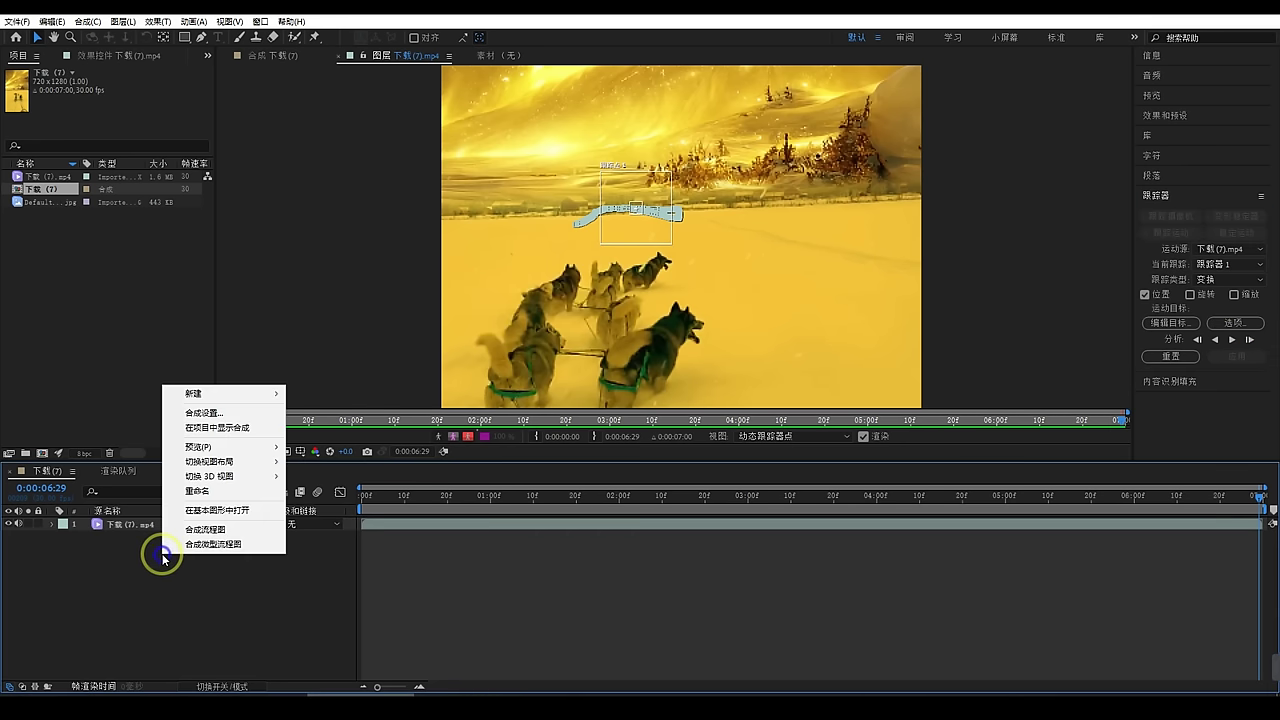
{"action": "mouse_move", "coordinate": [260, 394]}
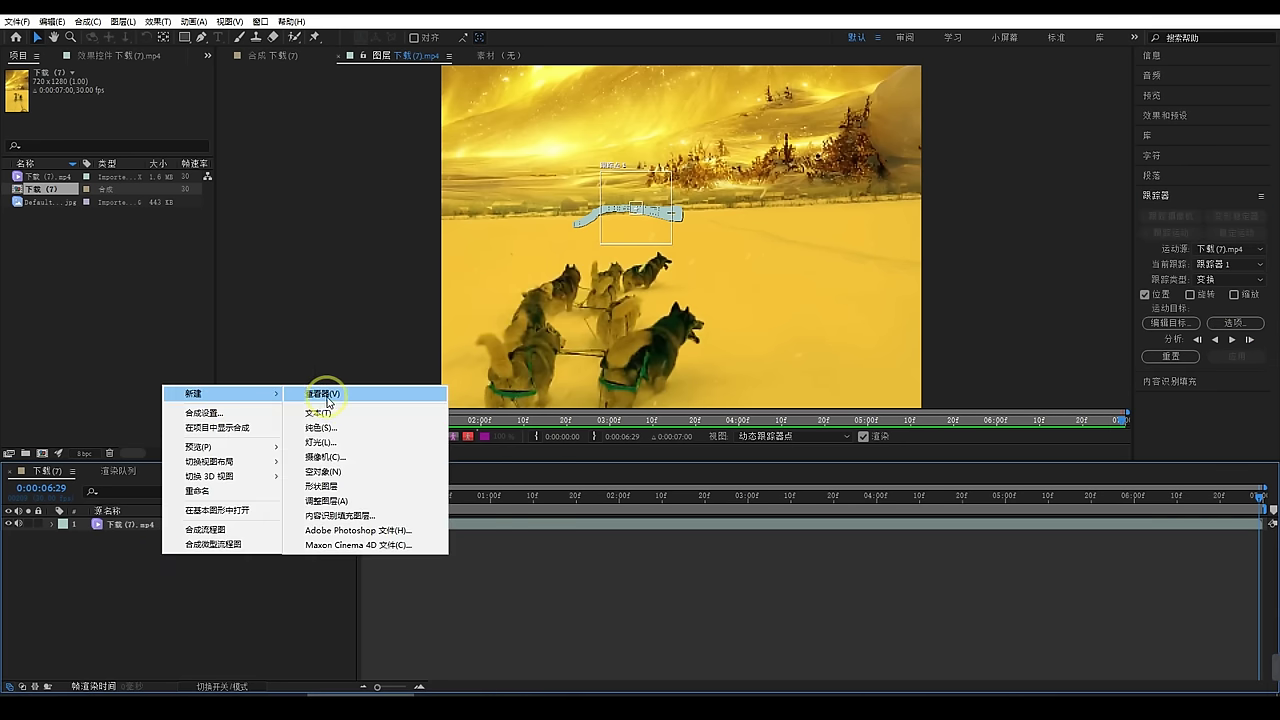
{"action": "left_click", "coordinate": [322, 471]}
Set the null layer 空 1 as the motion target of the video's tracker and apply the tracking data in X and Y.
{"action": "left_click", "coordinate": [121, 540]}
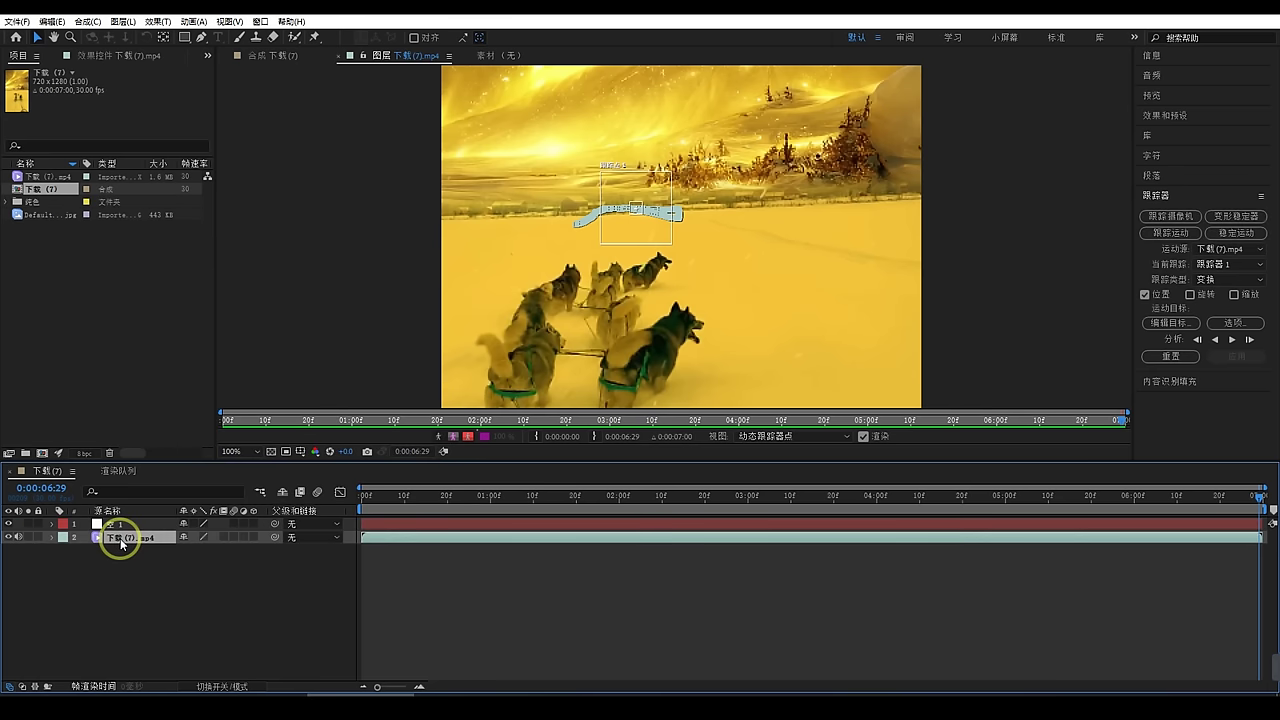
{"action": "left_click", "coordinate": [1168, 323]}
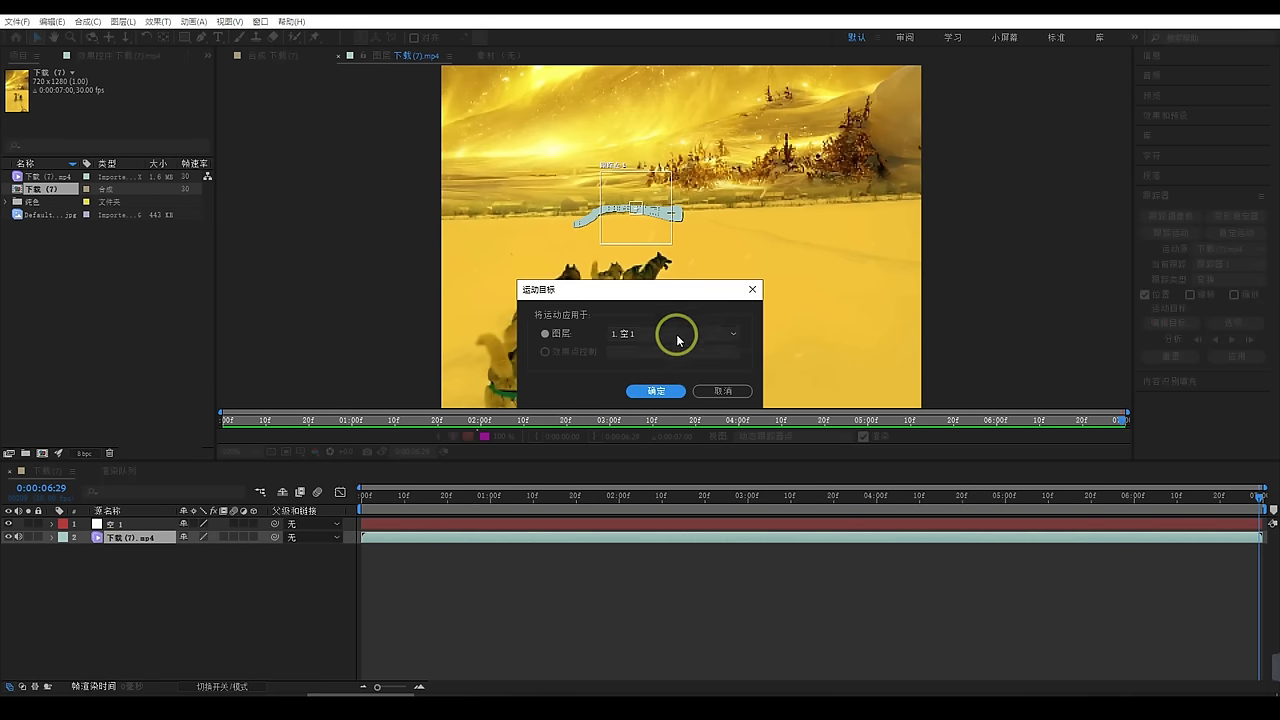
{"action": "left_click", "coordinate": [655, 392]}
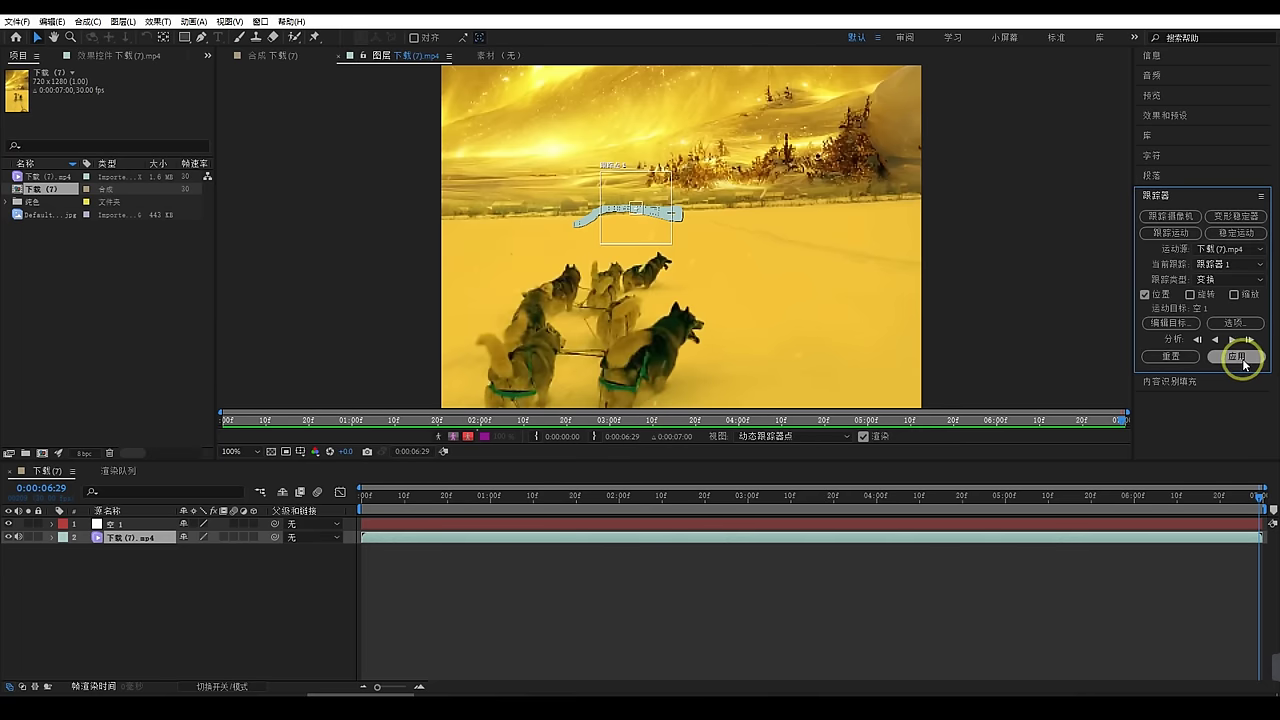
{"action": "left_click", "coordinate": [1240, 358]}
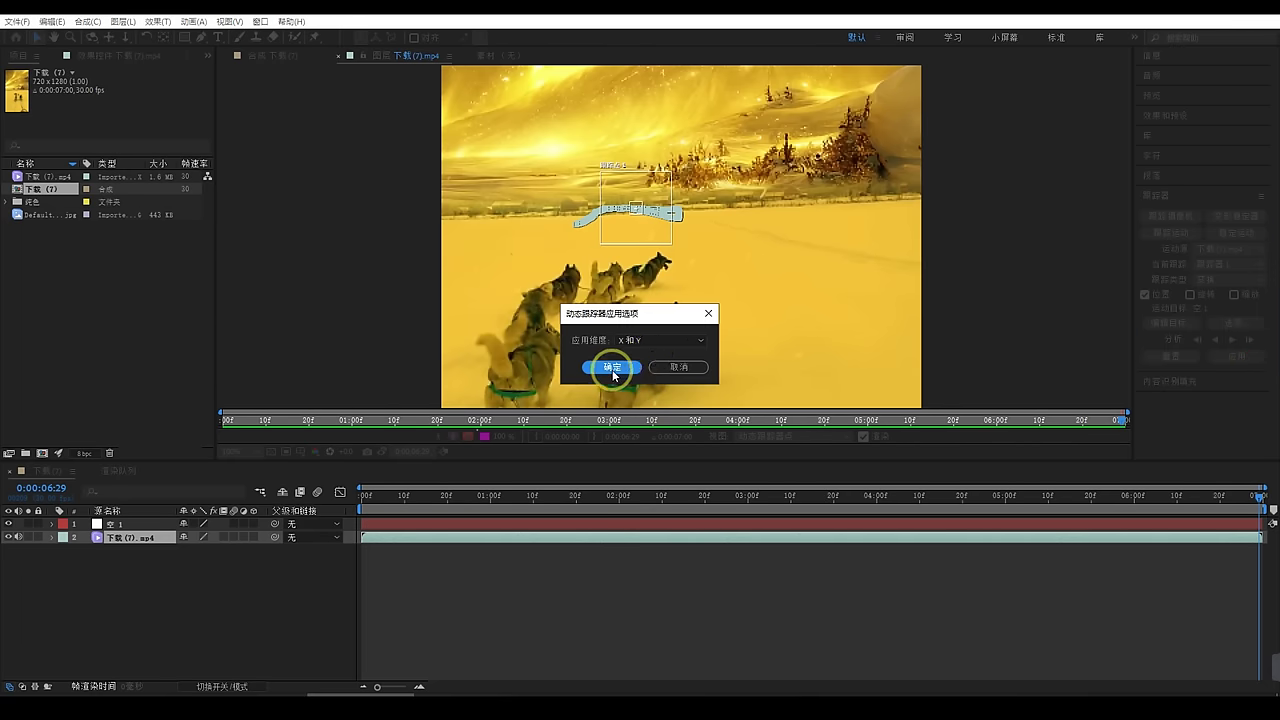
{"action": "left_click", "coordinate": [613, 369]}
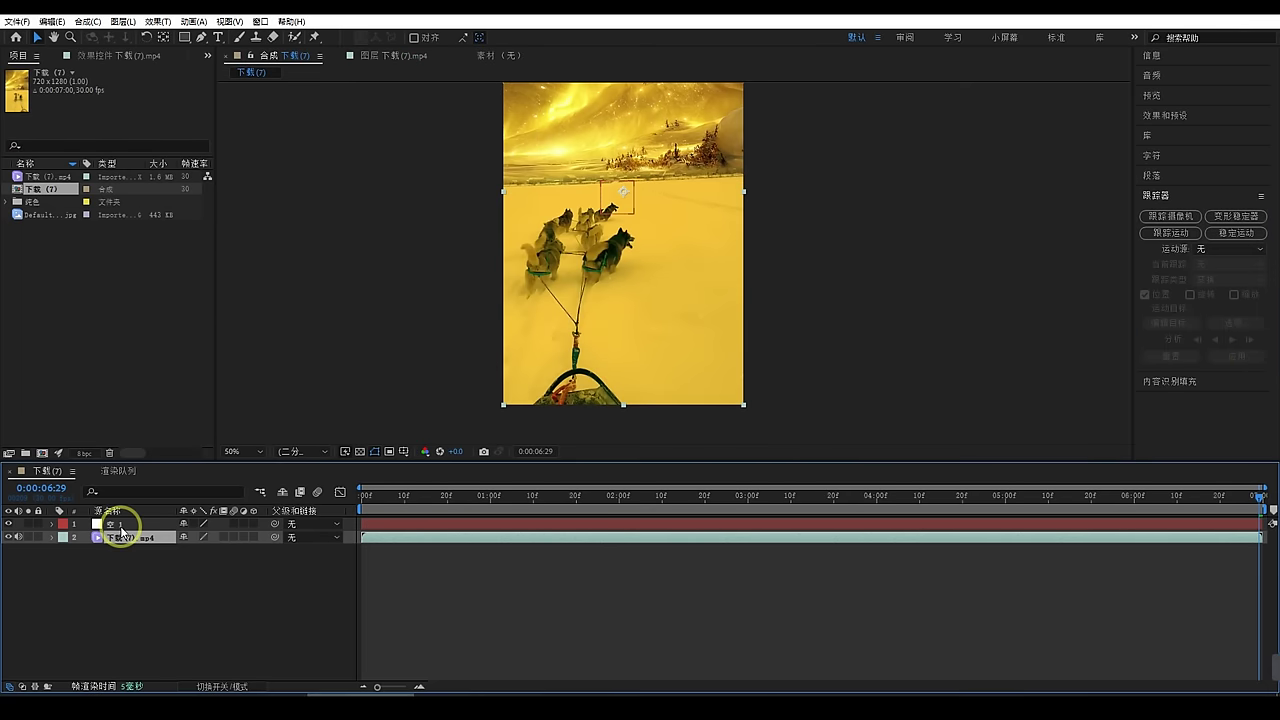
Reveal the null layer's keyframes in the timeline to check the applied position tracking.
{"action": "left_click", "coordinate": [121, 524]}
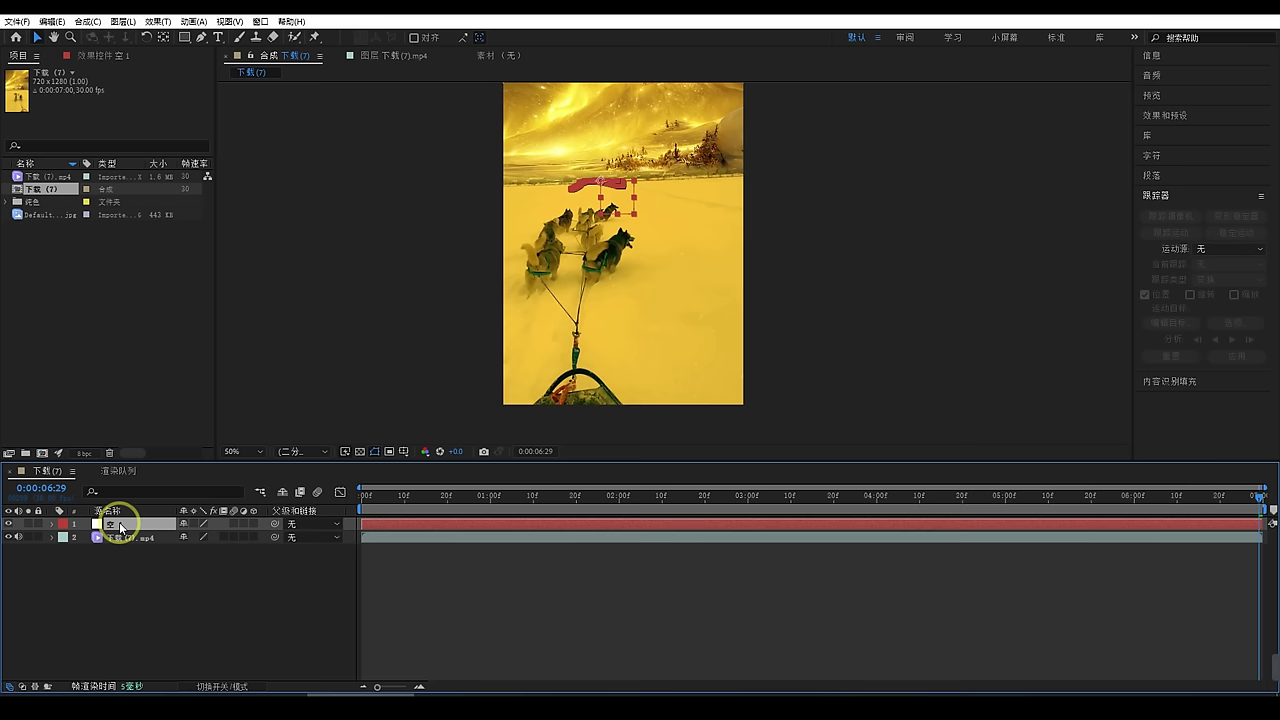
{"action": "key", "text": "u"}
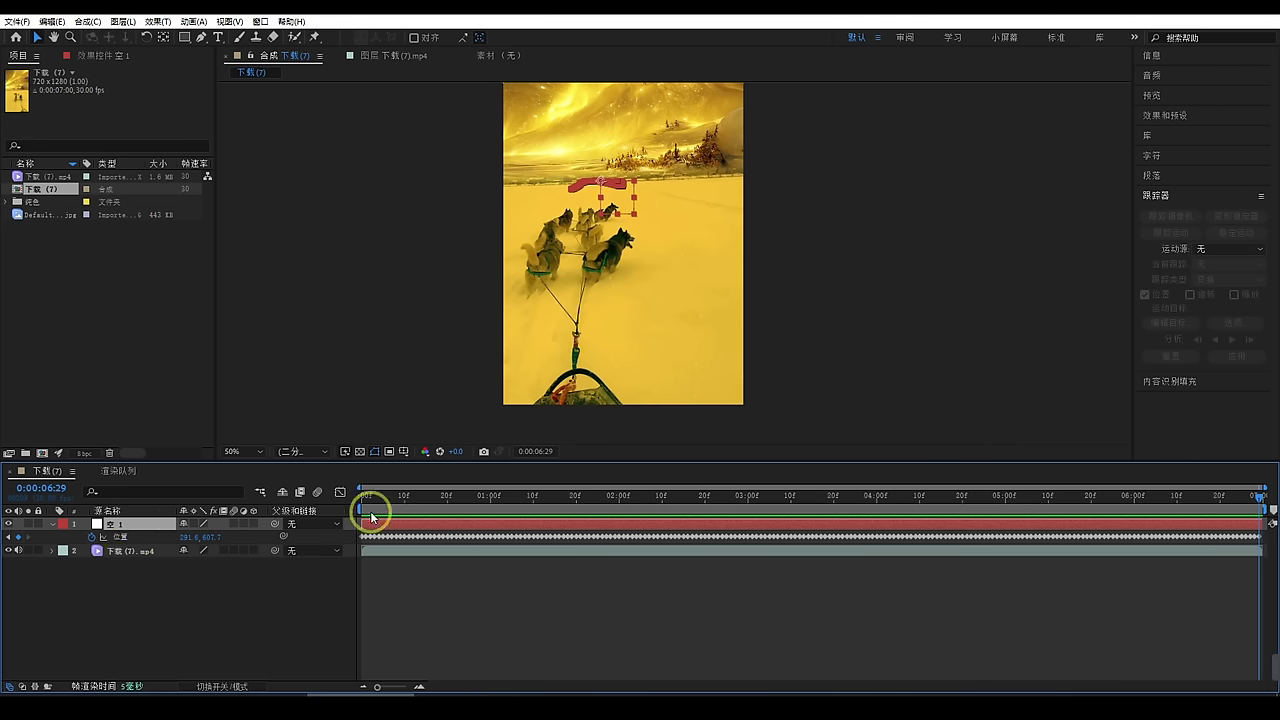
{"action": "left_click", "coordinate": [206, 619]}
Draw a closed Pen mask on the dog-sled video layer around the snowy foreground, following the horizon and extending outside the frame.
{"action": "scroll", "coordinate": [668, 322], "scroll_direction": "up", "scroll_amount": 2}
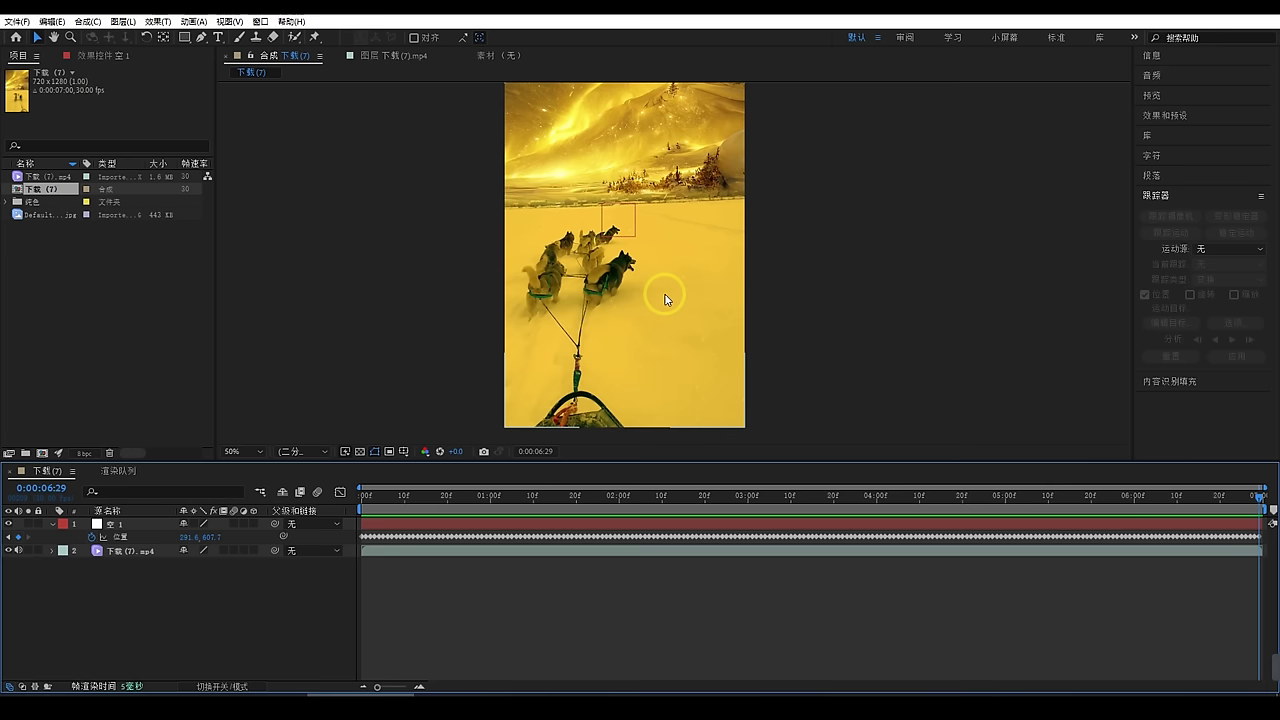
{"action": "scroll", "coordinate": [665, 299], "scroll_direction": "down", "scroll_amount": 2}
{"action": "left_click", "coordinate": [125, 551]}
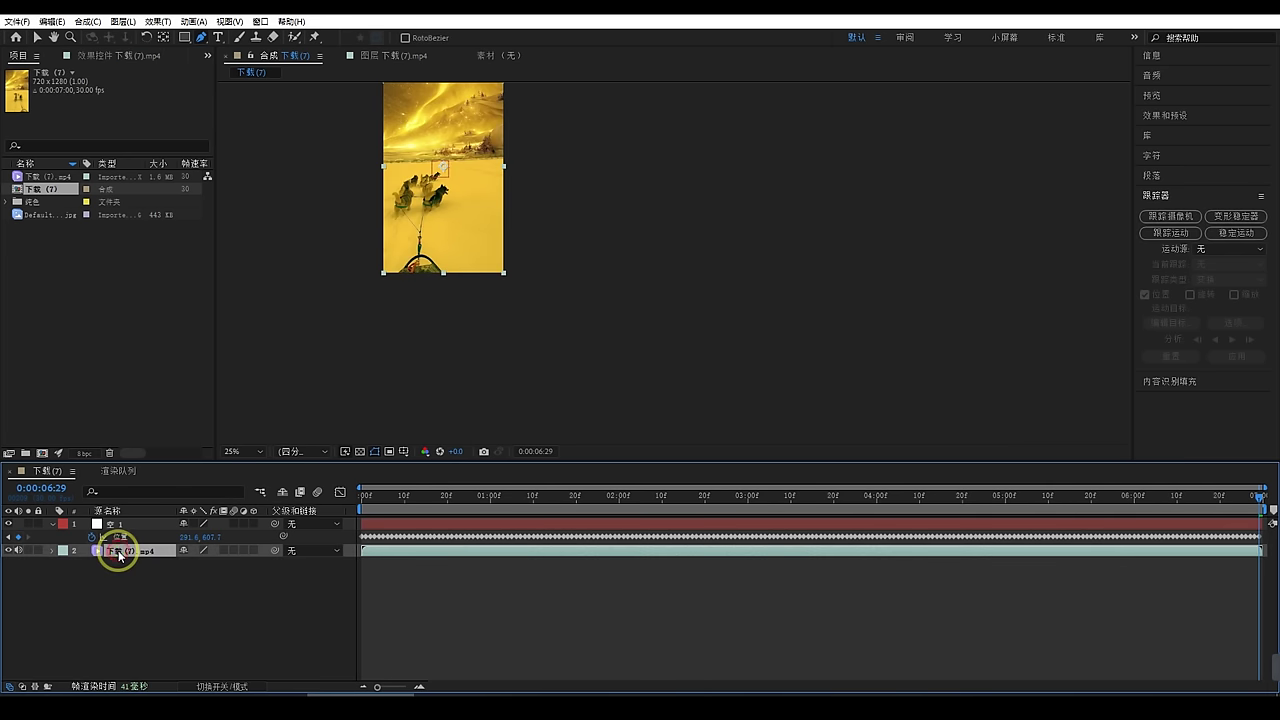
{"action": "left_click", "coordinate": [380, 163]}
{"action": "scroll", "coordinate": [380, 163], "scroll_direction": "up", "scroll_amount": 1}
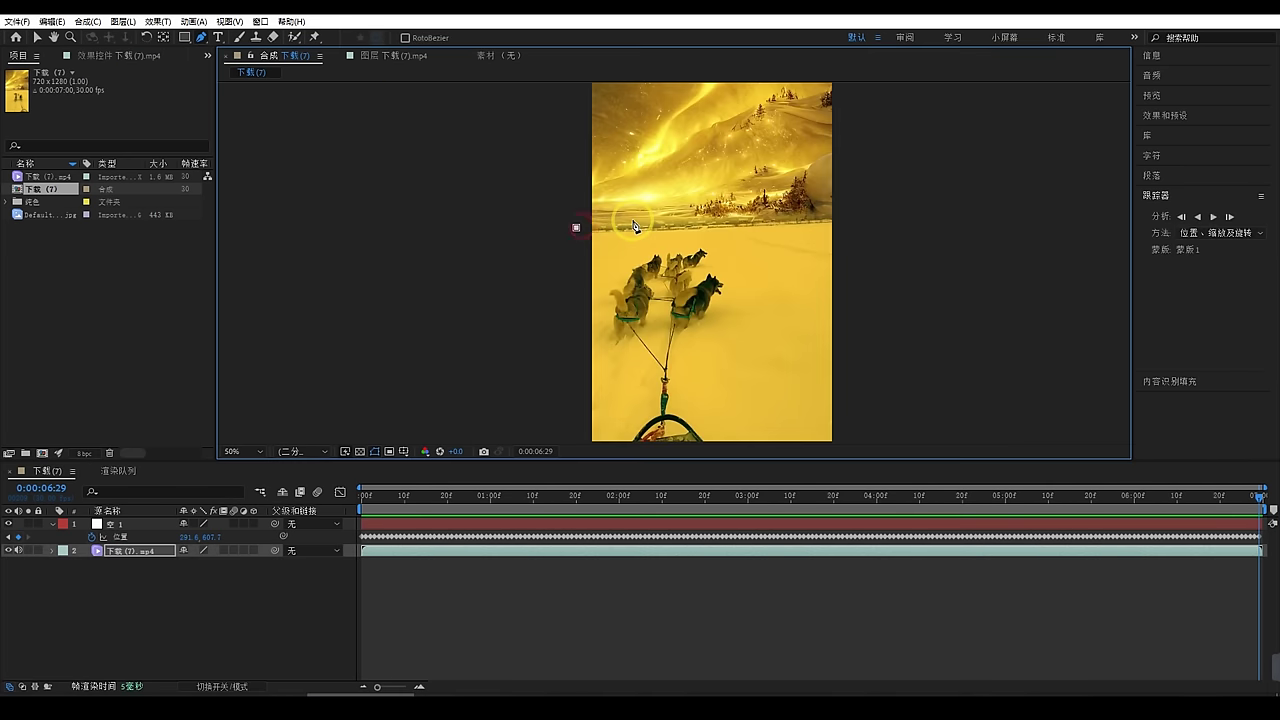
{"action": "left_click_drag", "start_coordinate": [731, 211], "coordinate": [787, 215]}
{"action": "left_click", "coordinate": [810, 212]}
{"action": "left_click", "coordinate": [845, 215]}
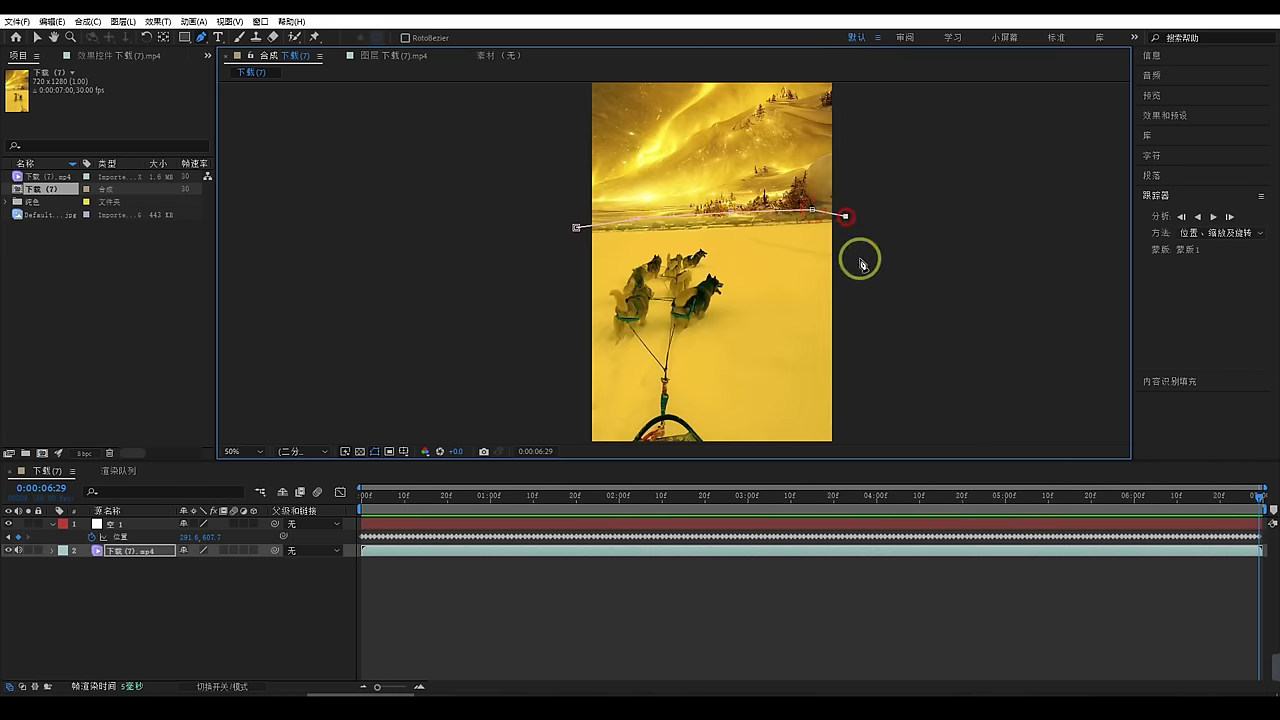
{"action": "left_click", "coordinate": [858, 260]}
{"action": "left_click", "coordinate": [861, 313]}
{"action": "scroll", "coordinate": [865, 322], "scroll_direction": "down", "scroll_amount": 2}
{"action": "left_click", "coordinate": [779, 365]}
{"action": "left_click", "coordinate": [724, 379]}
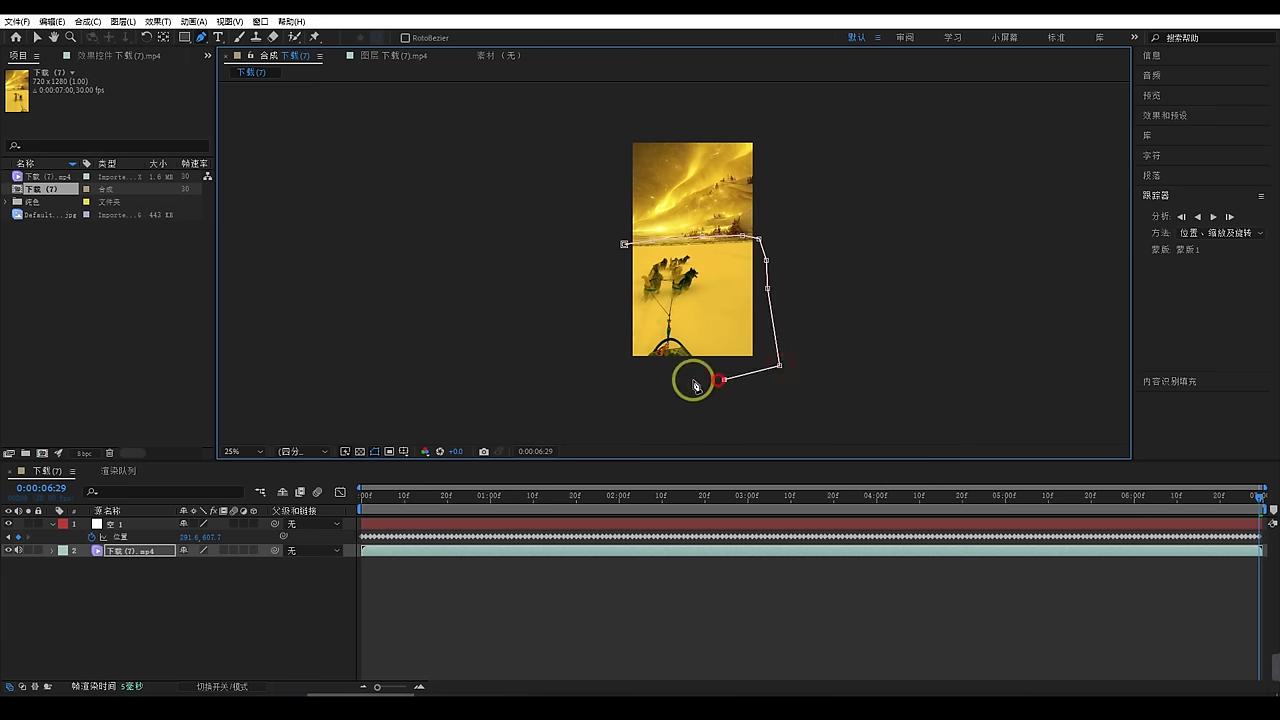
{"action": "left_click", "coordinate": [620, 385]}
{"action": "left_click", "coordinate": [606, 298]}
{"action": "left_click", "coordinate": [624, 245]}
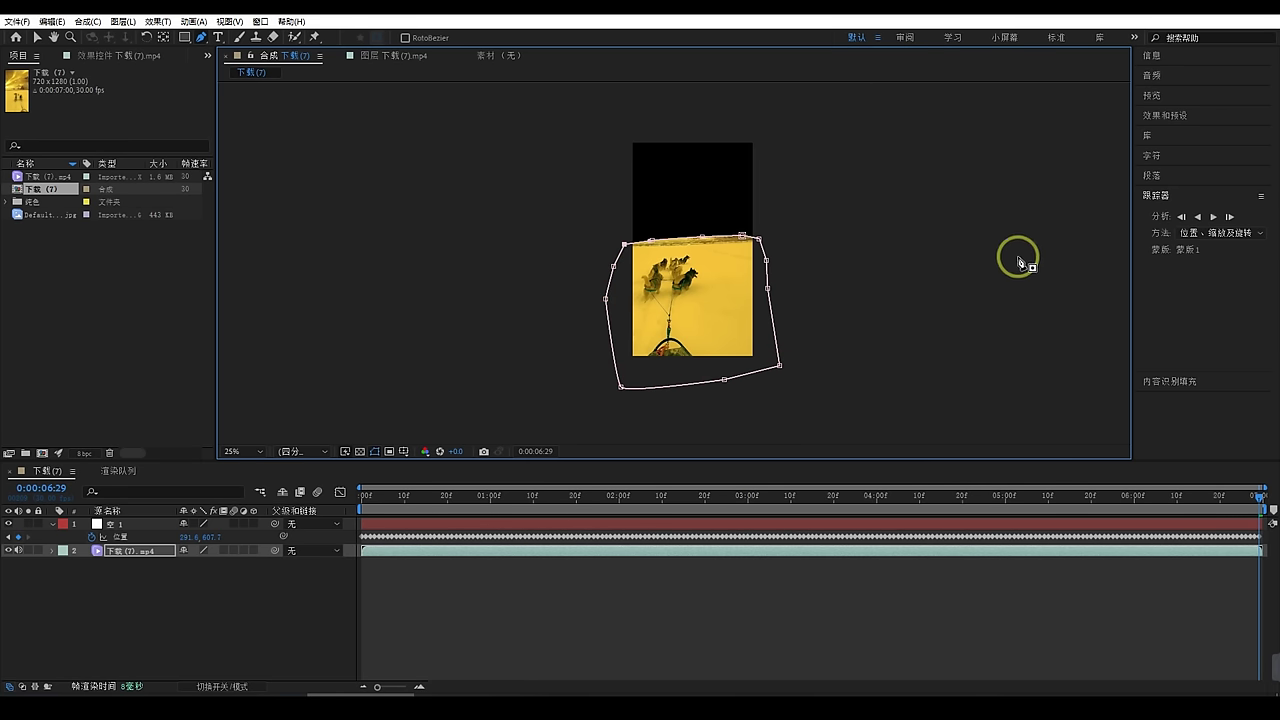
Feather the dog-sled video layer's mask by about 22 pixels and collapse the layer's properties.
{"action": "left_click", "coordinate": [53, 550]}
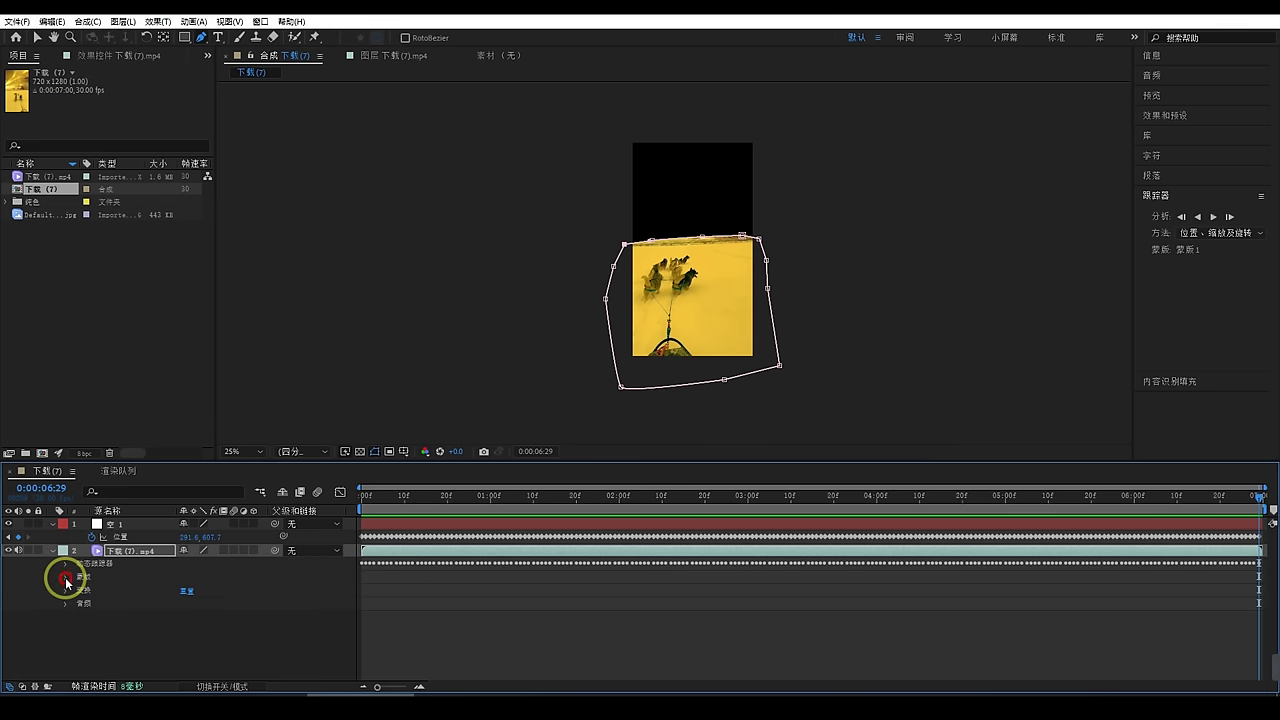
{"action": "left_click", "coordinate": [65, 577]}
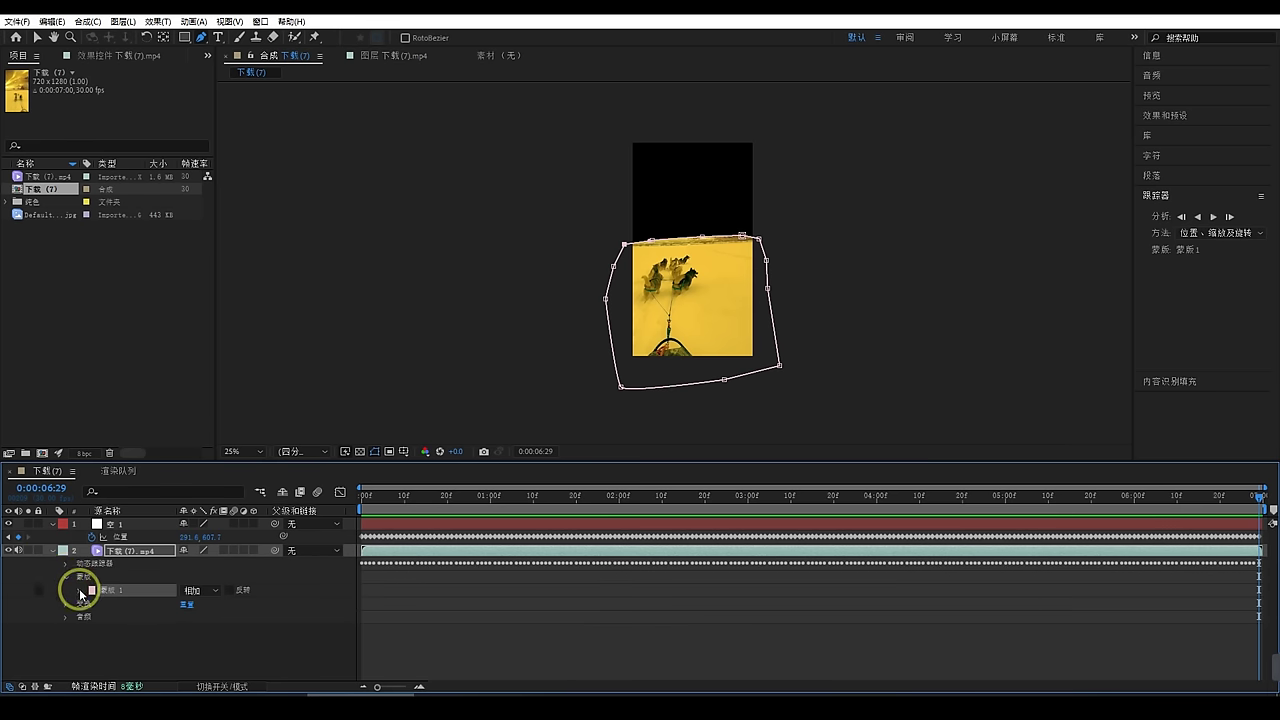
{"action": "left_click", "coordinate": [81, 591]}
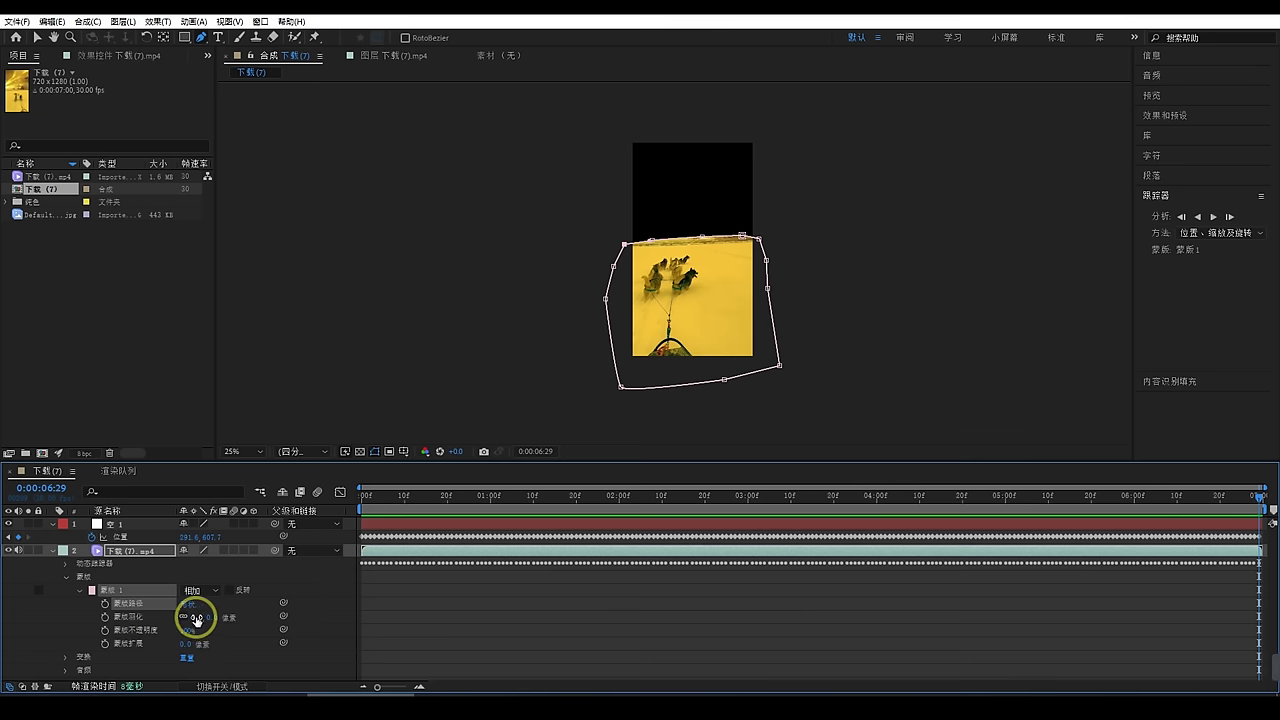
{"action": "left_click_drag", "start_coordinate": [199, 617], "coordinate": [211, 617]}
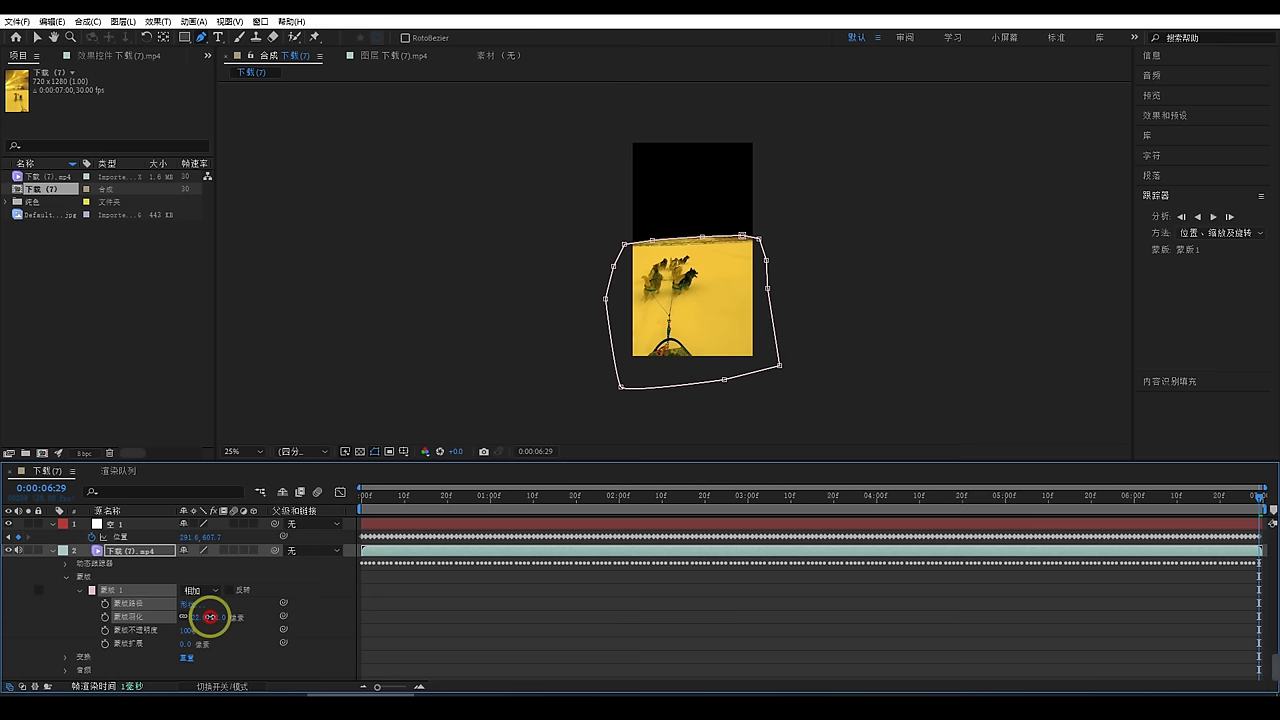
{"action": "left_click", "coordinate": [209, 617]}
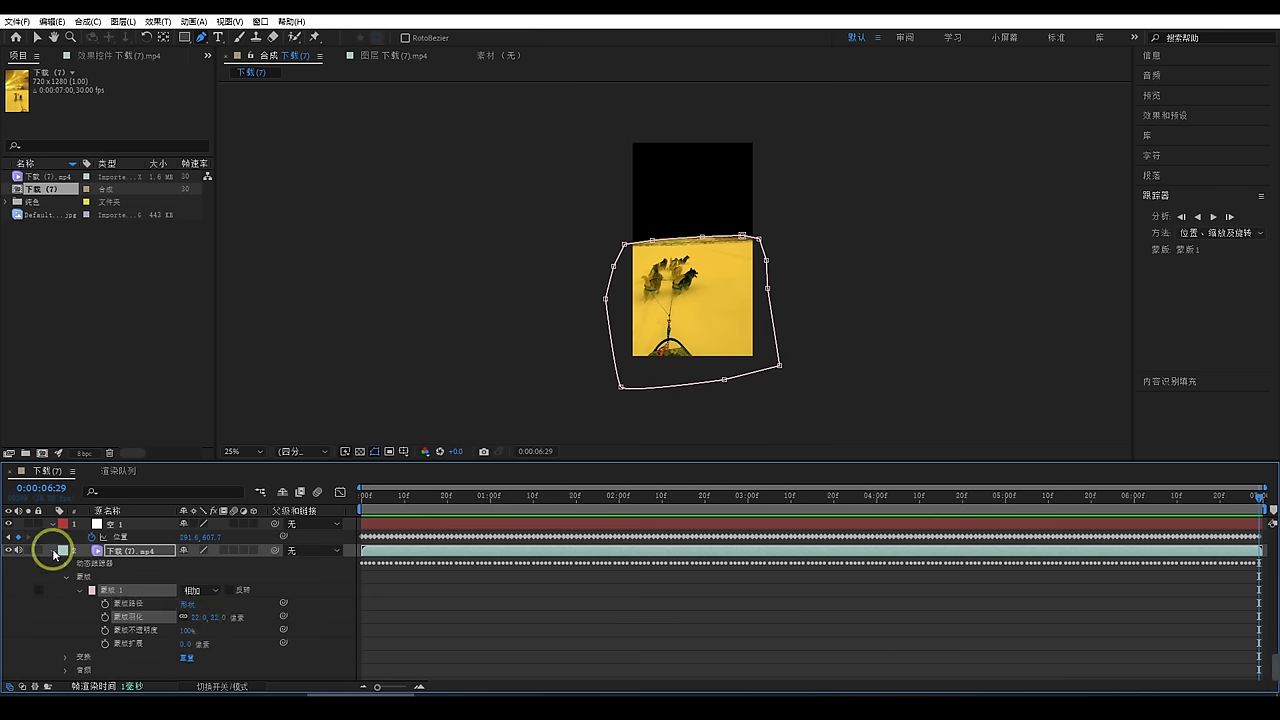
{"action": "left_click", "coordinate": [53, 552]}
{"action": "left_click", "coordinate": [60, 600]}
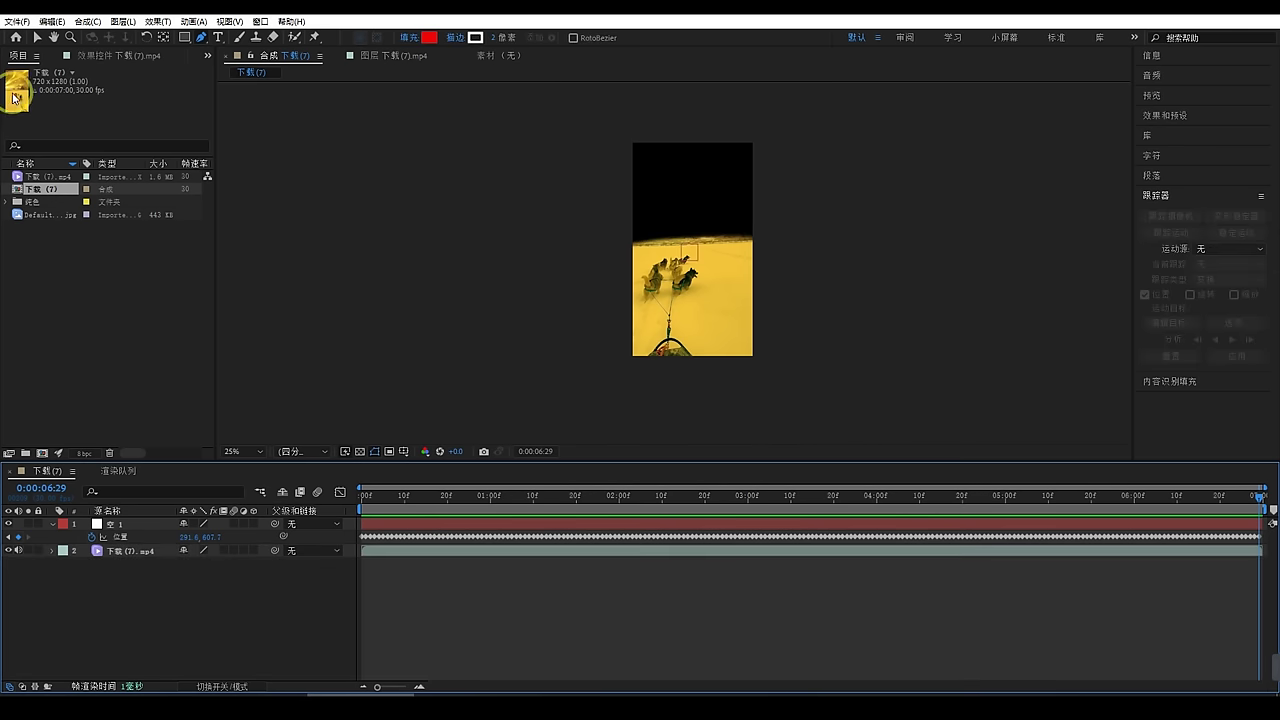
Add the golden aurora image beneath the dog-sled video layer and scale and position it to fill the sky above the horizon.
{"action": "left_click", "coordinate": [45, 216]}
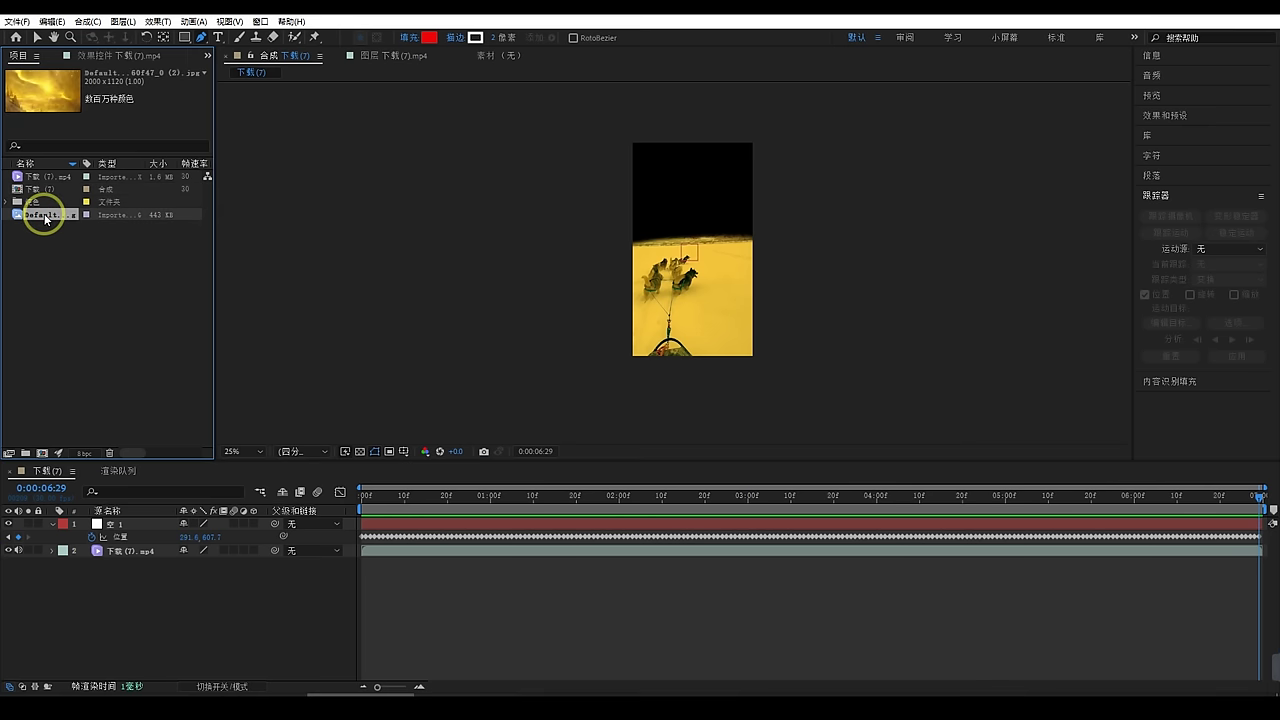
{"action": "left_click_drag", "start_coordinate": [53, 235], "coordinate": [147, 567]}
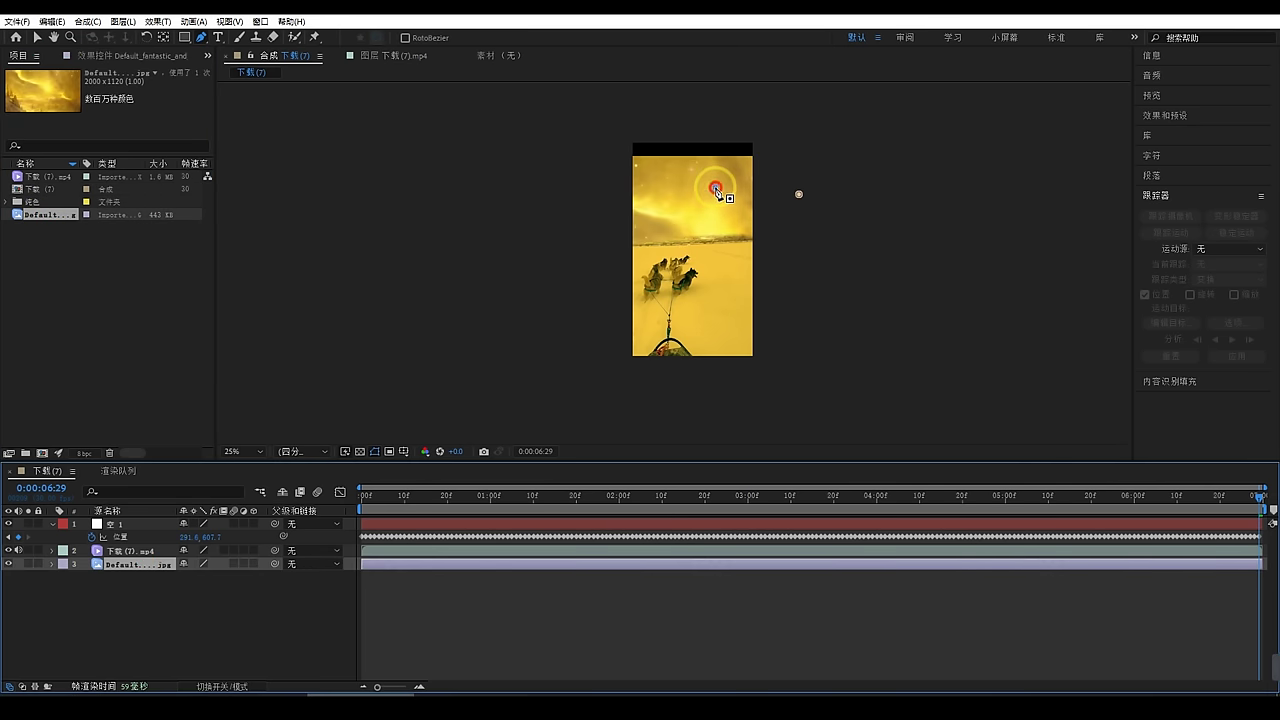
{"action": "left_click", "coordinate": [38, 38]}
{"action": "left_click_drag", "start_coordinate": [812, 182], "coordinate": [835, 147]}
{"action": "left_click_drag", "start_coordinate": [891, 297], "coordinate": [777, 280]}
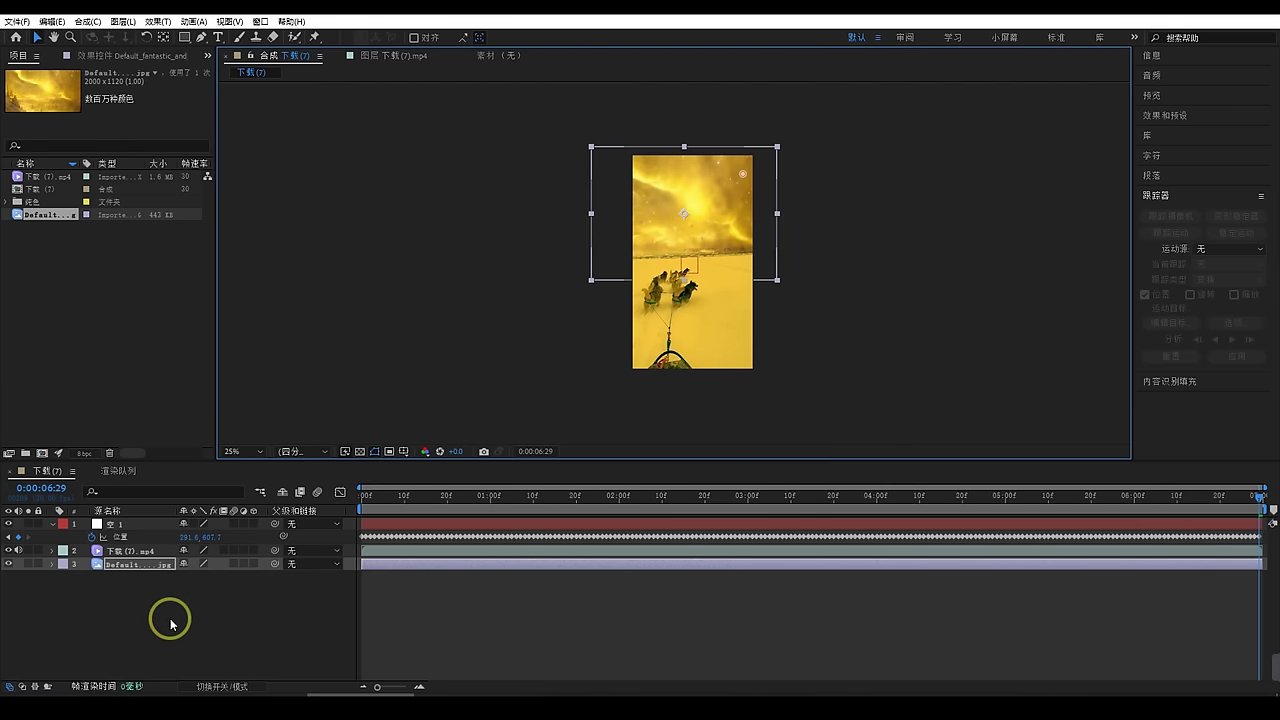
{"action": "left_click", "coordinate": [157, 626]}
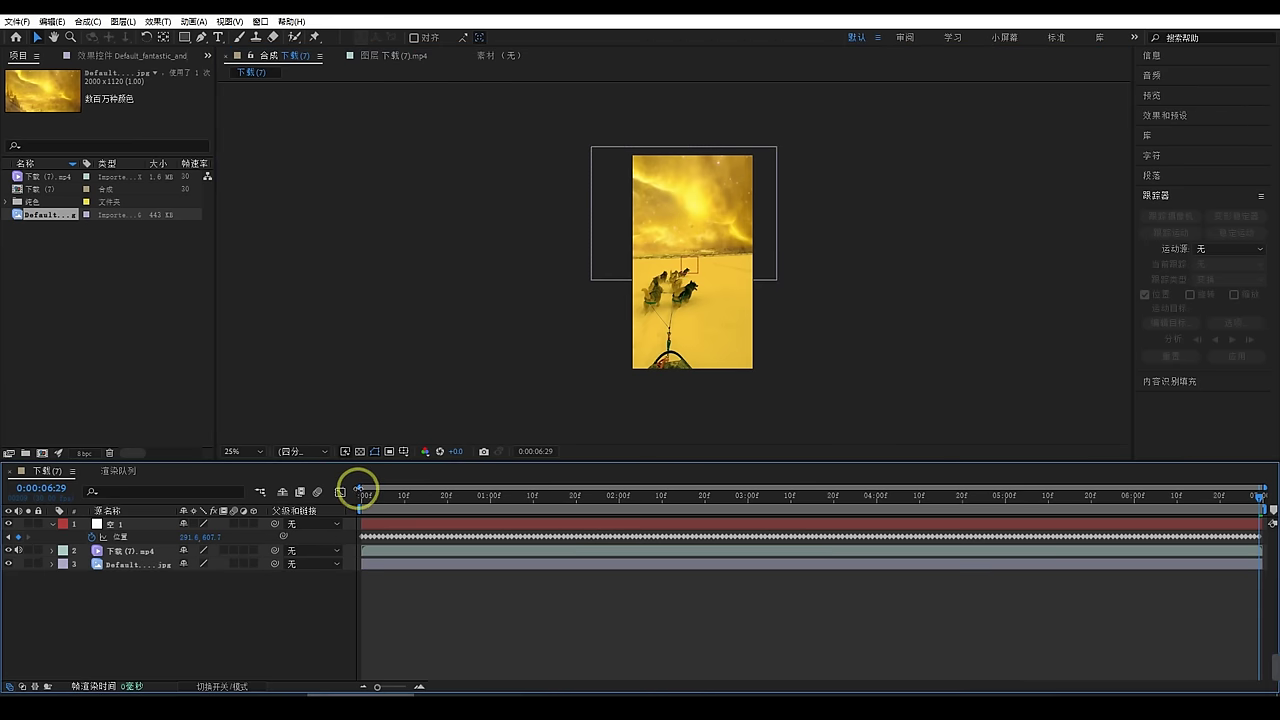
Return to the first frame and parent the golden aurora image layer to the null layer 空 1.
{"action": "key", "text": "u"}
{"action": "left_click_drag", "start_coordinate": [362, 495], "coordinate": [179, 596]}
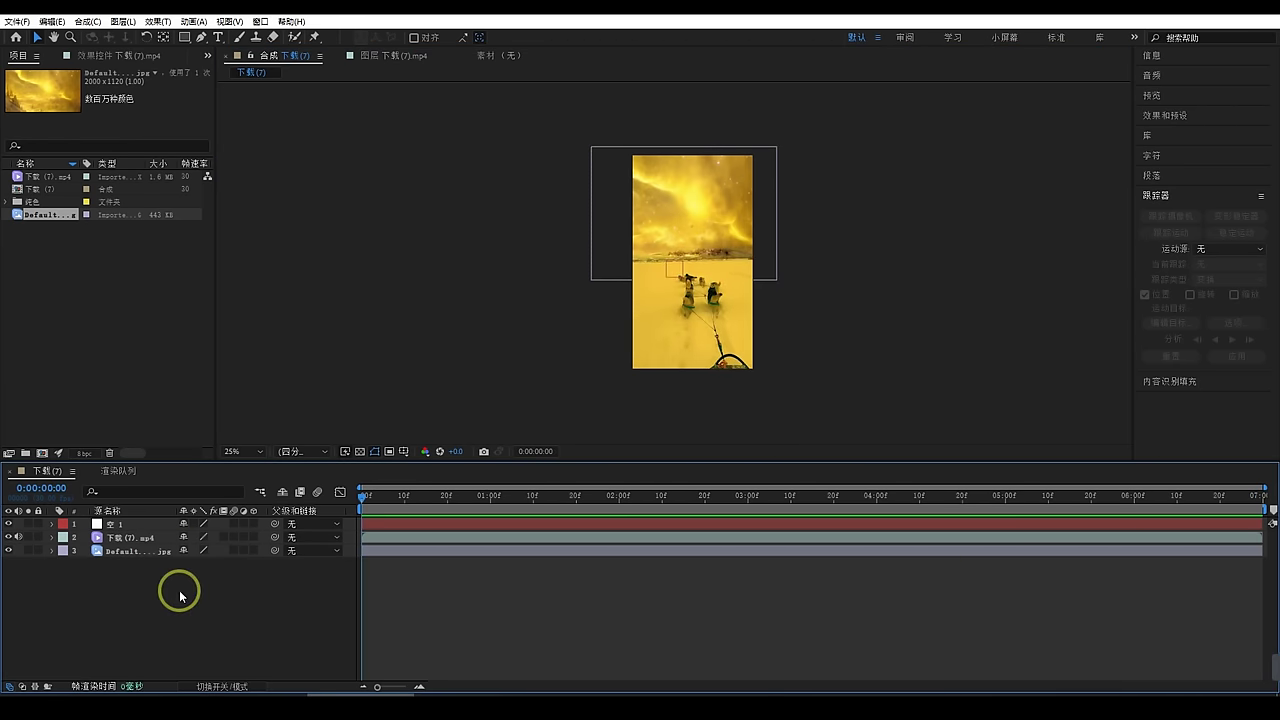
{"action": "left_click", "coordinate": [145, 550]}
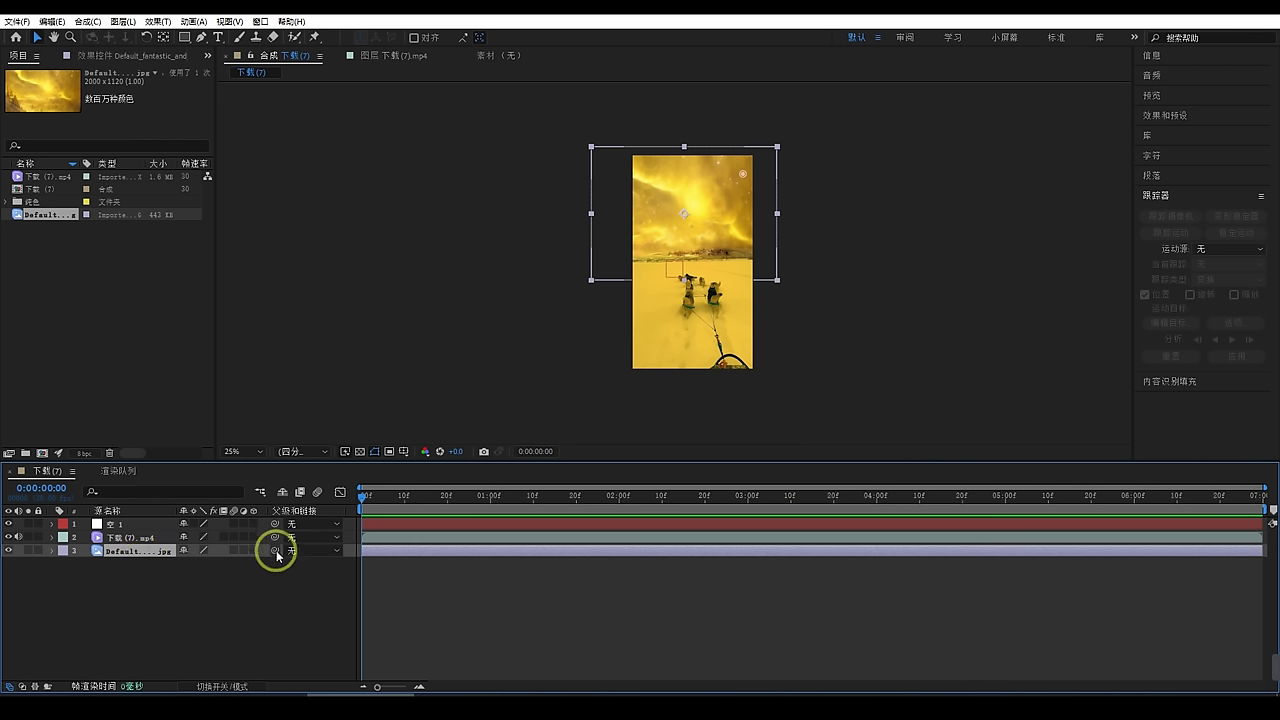
{"action": "left_click_drag", "start_coordinate": [275, 550], "coordinate": [137, 528]}
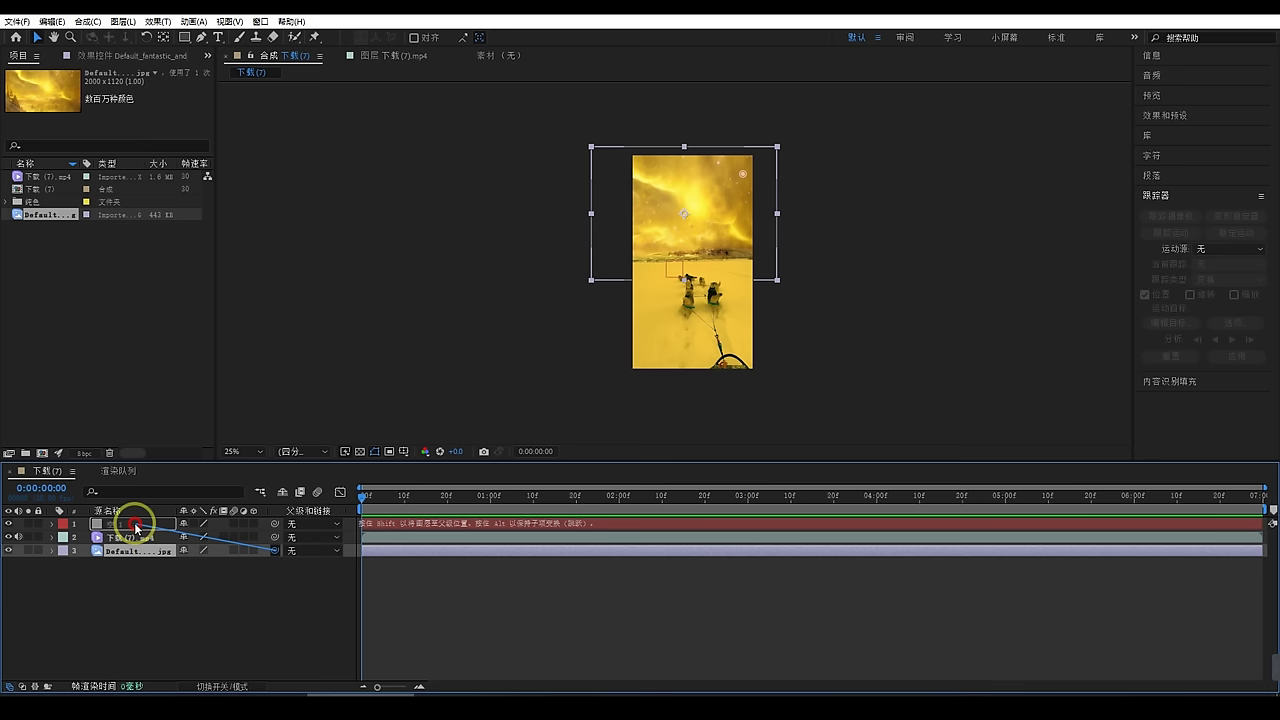
{"action": "left_click_drag", "start_coordinate": [137, 527], "coordinate": [137, 527]}
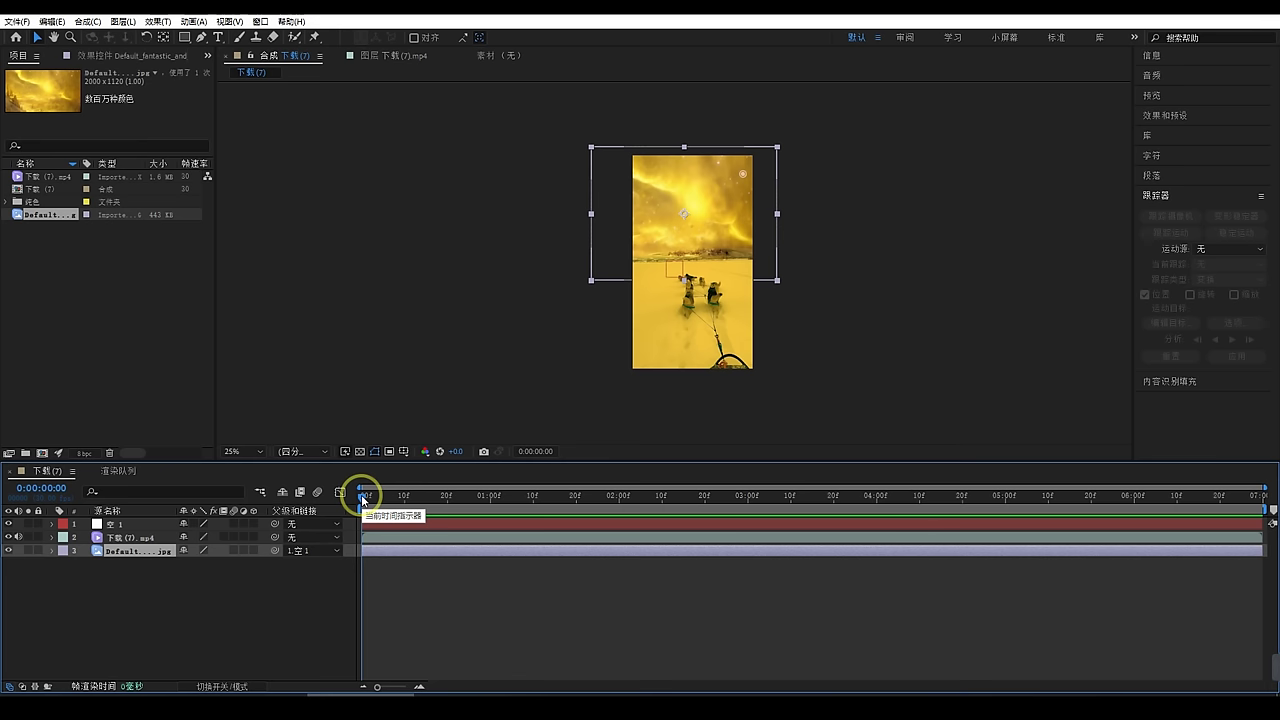
{"action": "left_click_drag", "start_coordinate": [361, 494], "coordinate": [361, 530]}
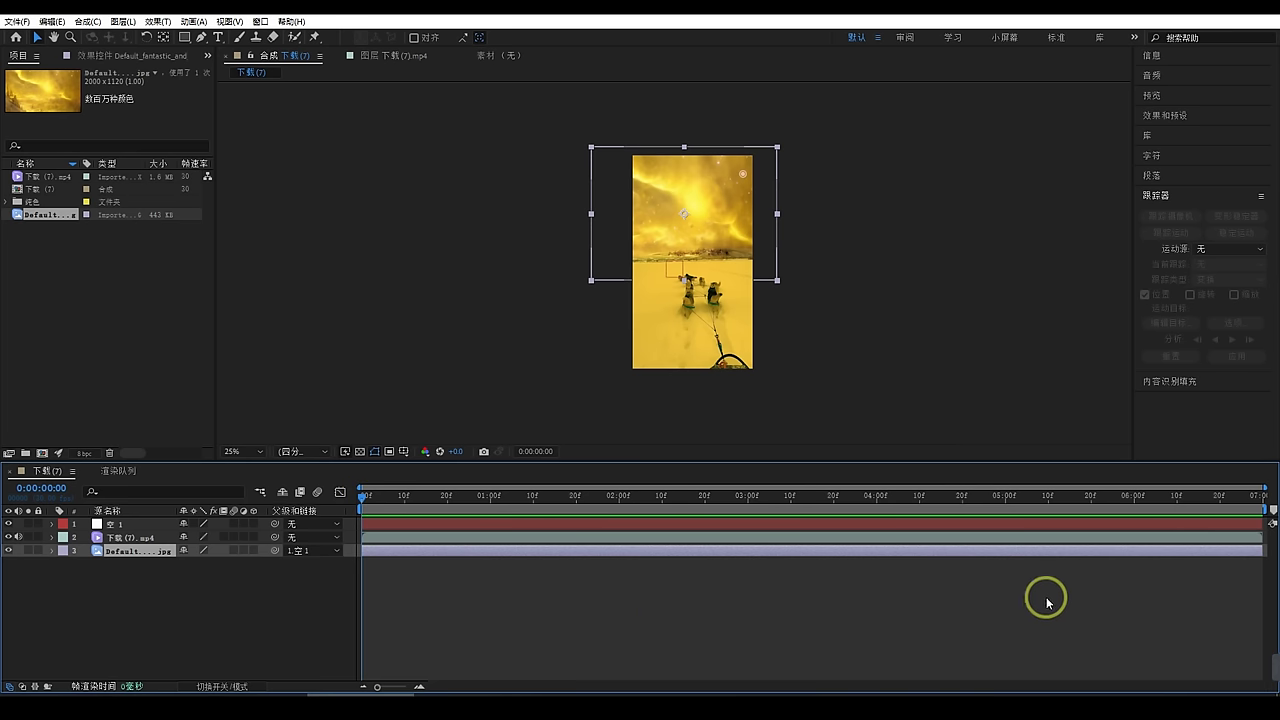
Create a new composition based on the 下载 (7).mp4 footage.
{"action": "right_click", "coordinate": [78, 279]}
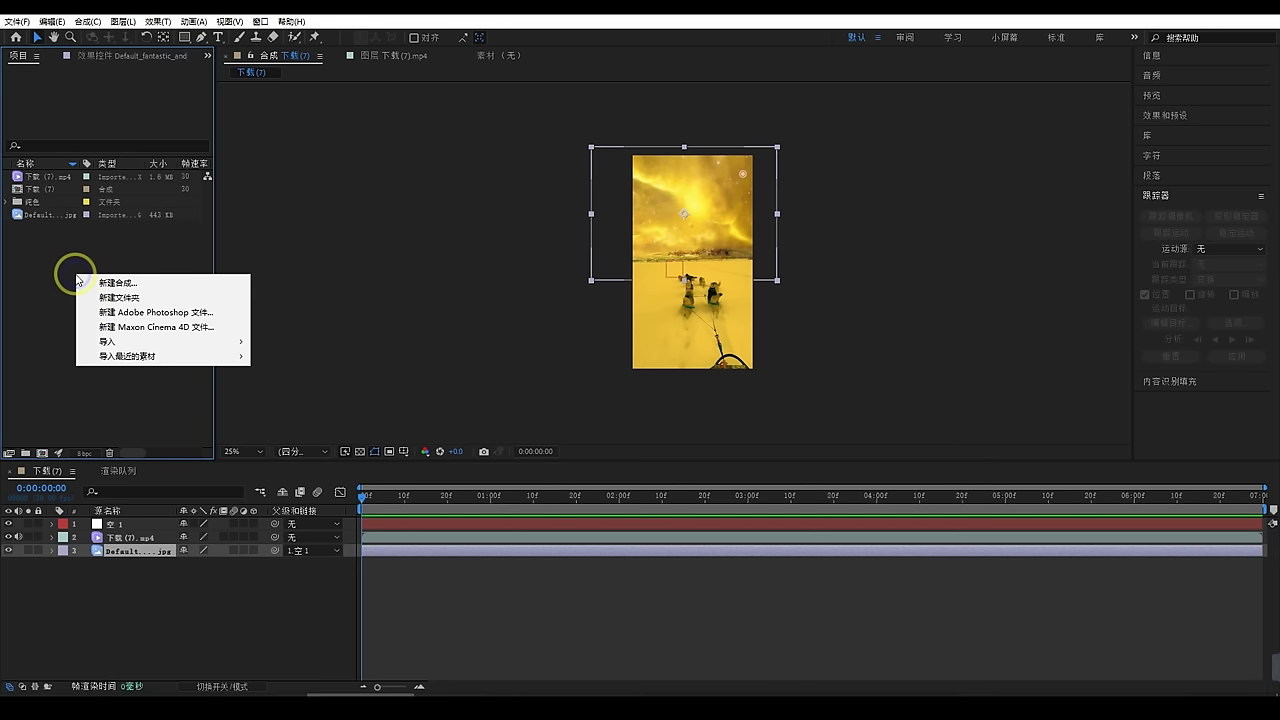
{"action": "left_click", "coordinate": [57, 229]}
{"action": "left_click", "coordinate": [47, 176]}
{"action": "right_click", "coordinate": [45, 177]}
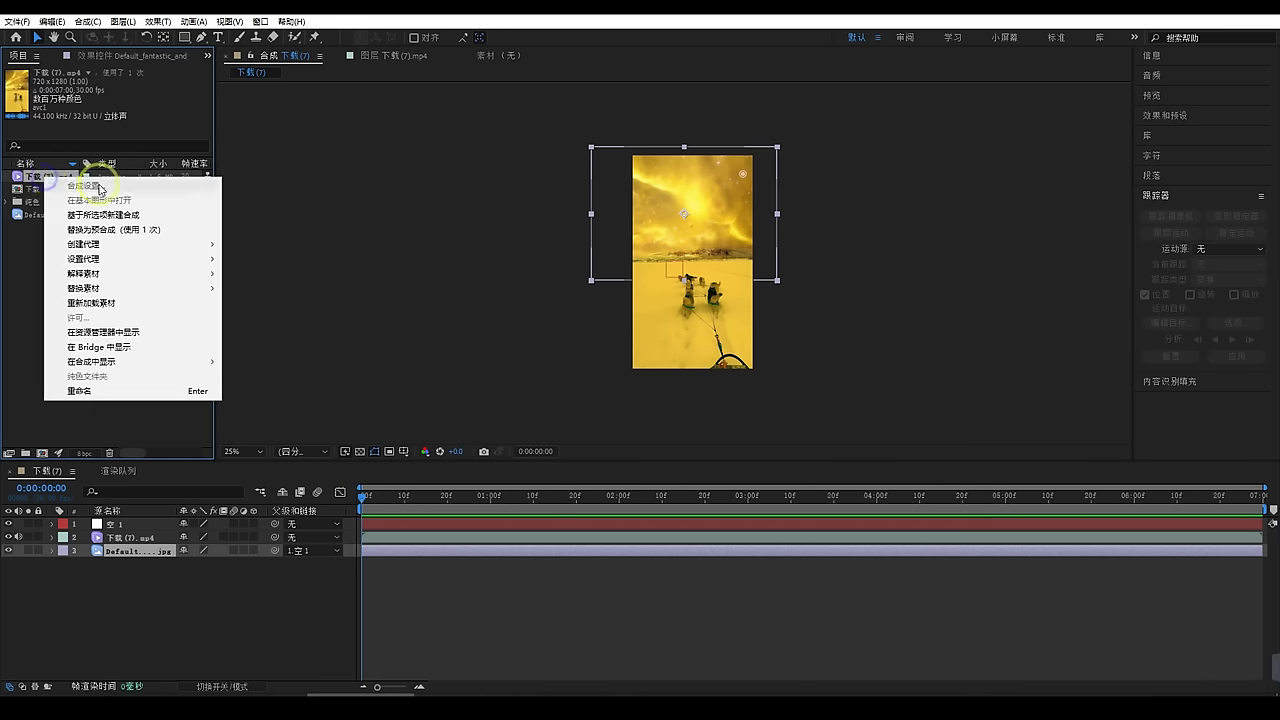
{"action": "left_click", "coordinate": [100, 214]}
Start motion tracking on the video layer with rotation enabled alongside position, and accept the tracker options with the luminance channel.
{"action": "right_click", "coordinate": [126, 526]}
{"action": "mouse_move", "coordinate": [183, 366]}
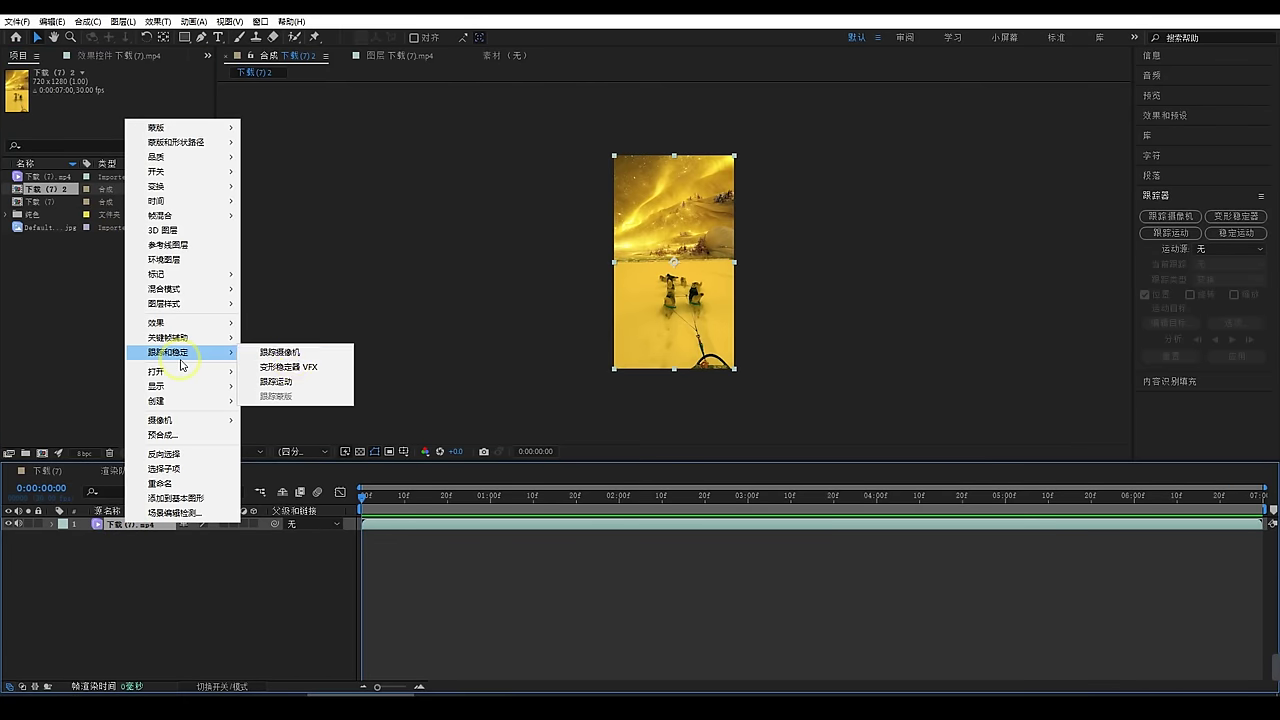
{"action": "left_click", "coordinate": [287, 381]}
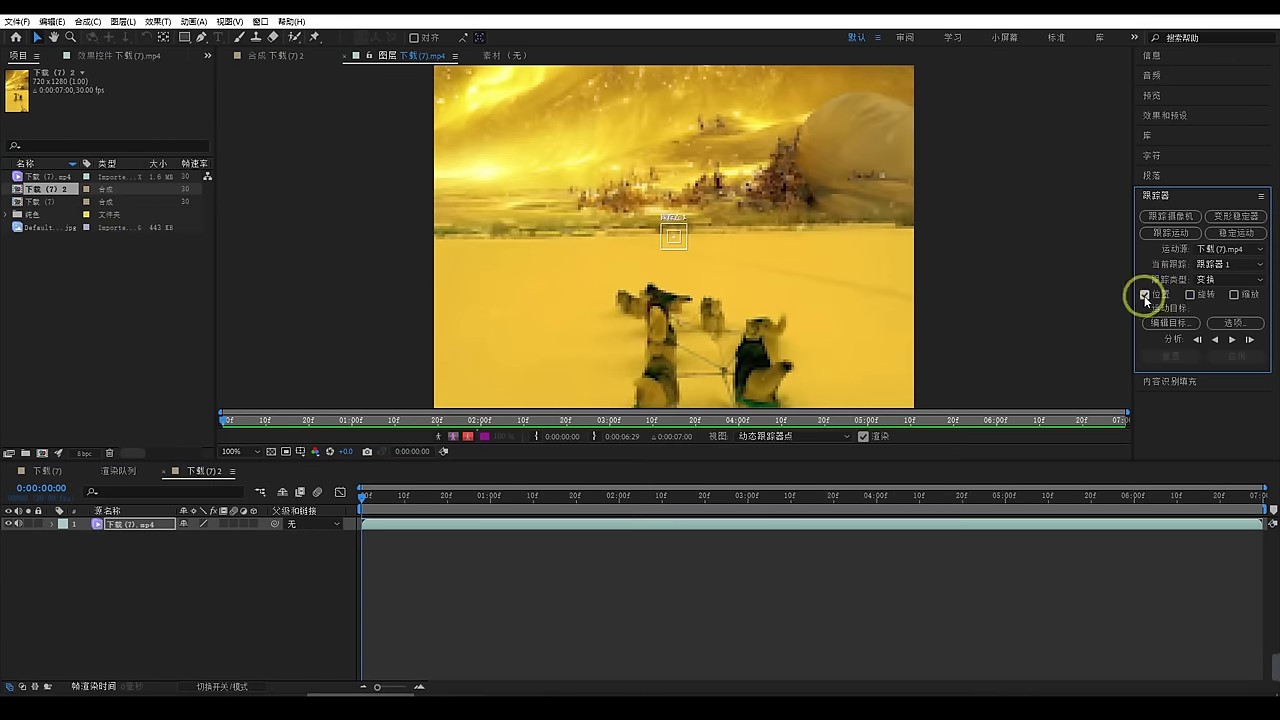
{"action": "left_click", "coordinate": [1190, 294]}
{"action": "left_click", "coordinate": [1236, 323]}
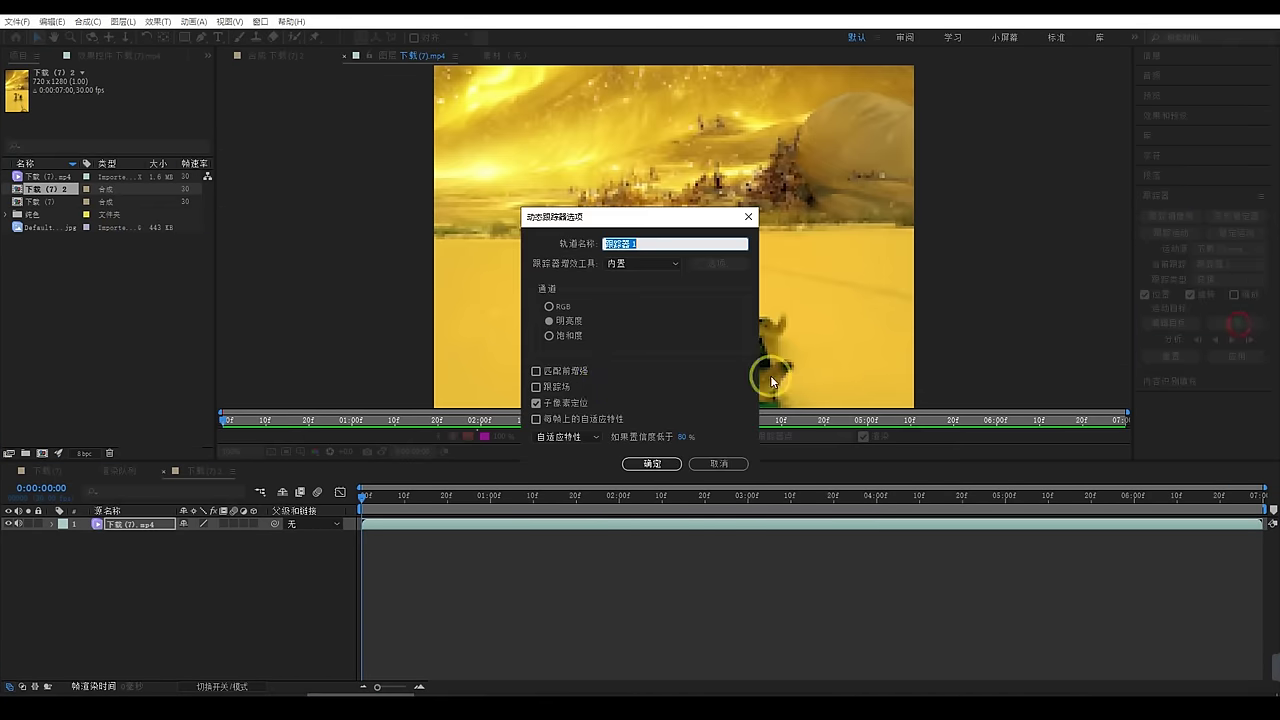
{"action": "left_click", "coordinate": [652, 464]}
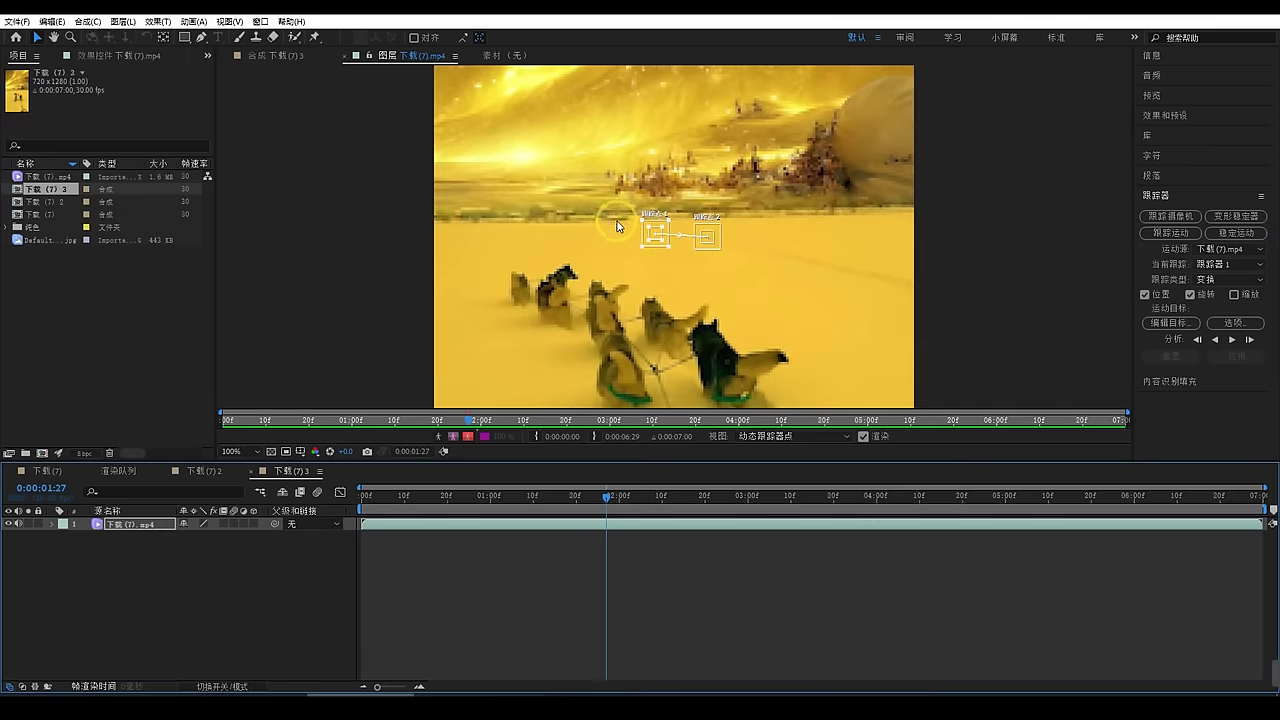
Place the two track points along the snow horizon on the first frame and analyze their motion forward through the clip.
{"action": "scroll", "coordinate": [613, 226], "scroll_direction": "up", "scroll_amount": 1}
{"action": "left_click_drag", "start_coordinate": [571, 294], "coordinate": [616, 282]}
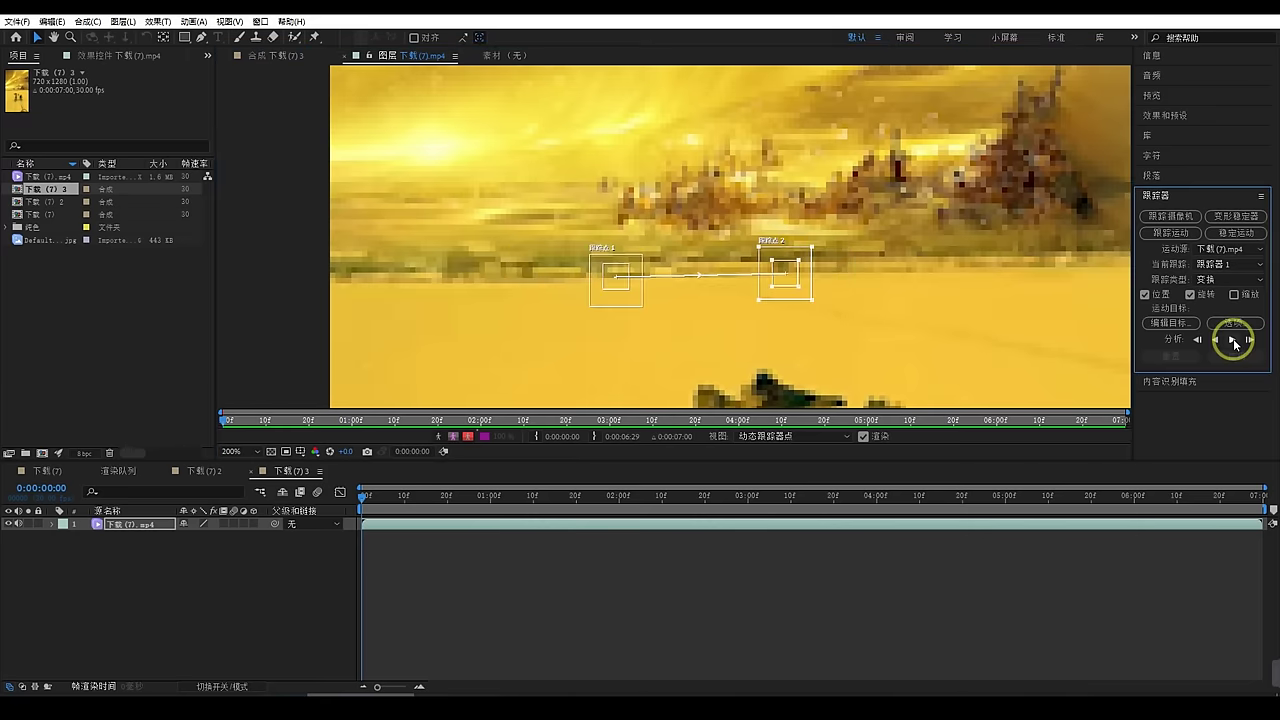
{"action": "left_click", "coordinate": [1234, 343]}
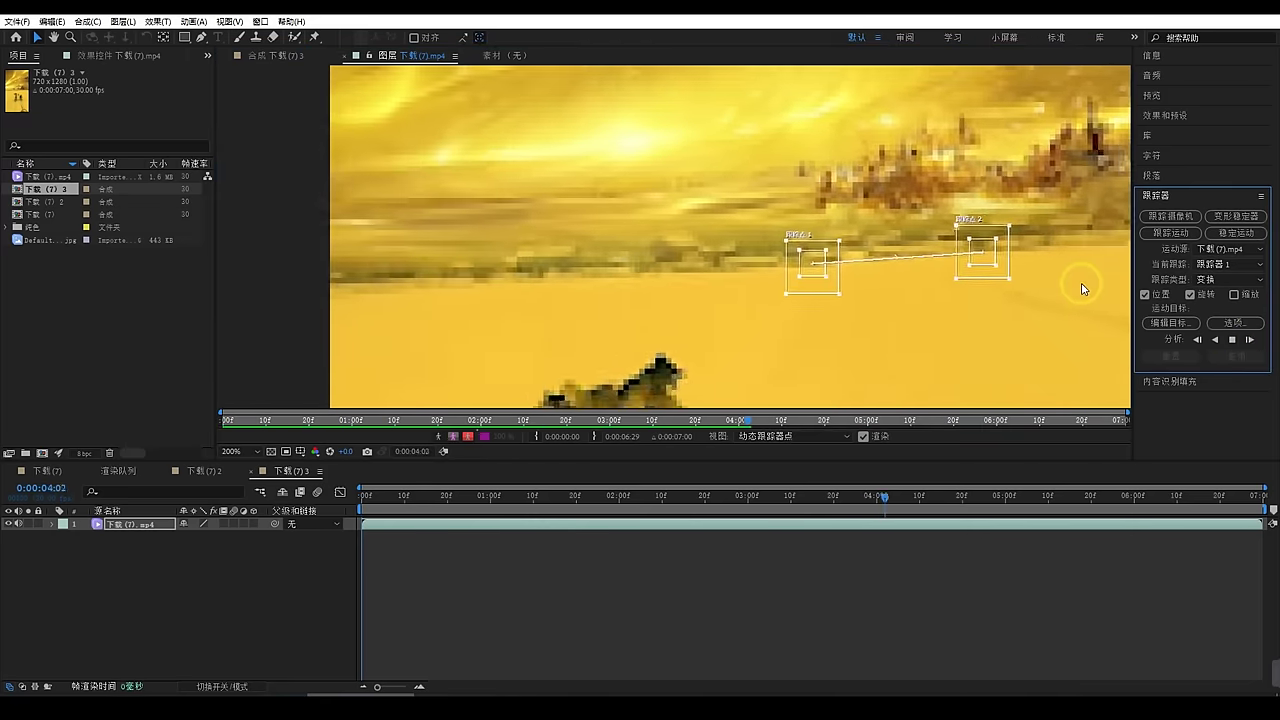
Add a null object to the 下载 (7) 3 composition.
{"action": "right_click", "coordinate": [131, 555]}
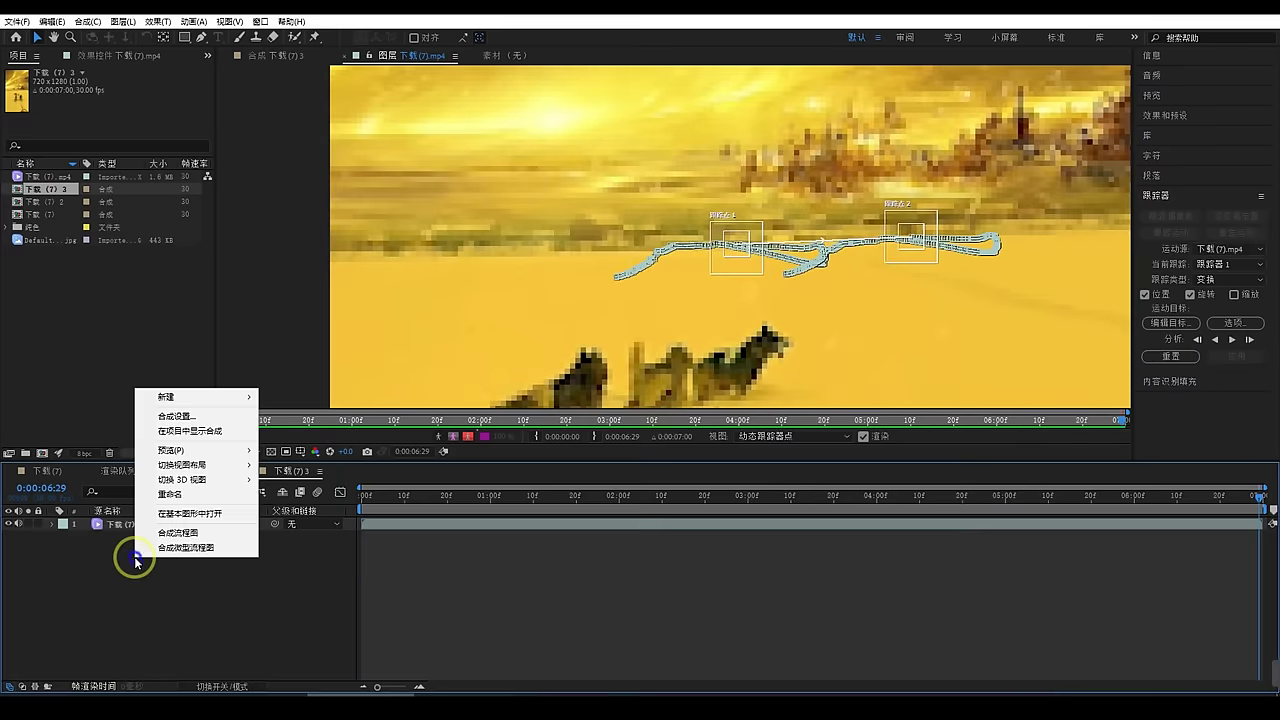
{"action": "mouse_move", "coordinate": [200, 397]}
{"action": "left_click", "coordinate": [345, 458]}
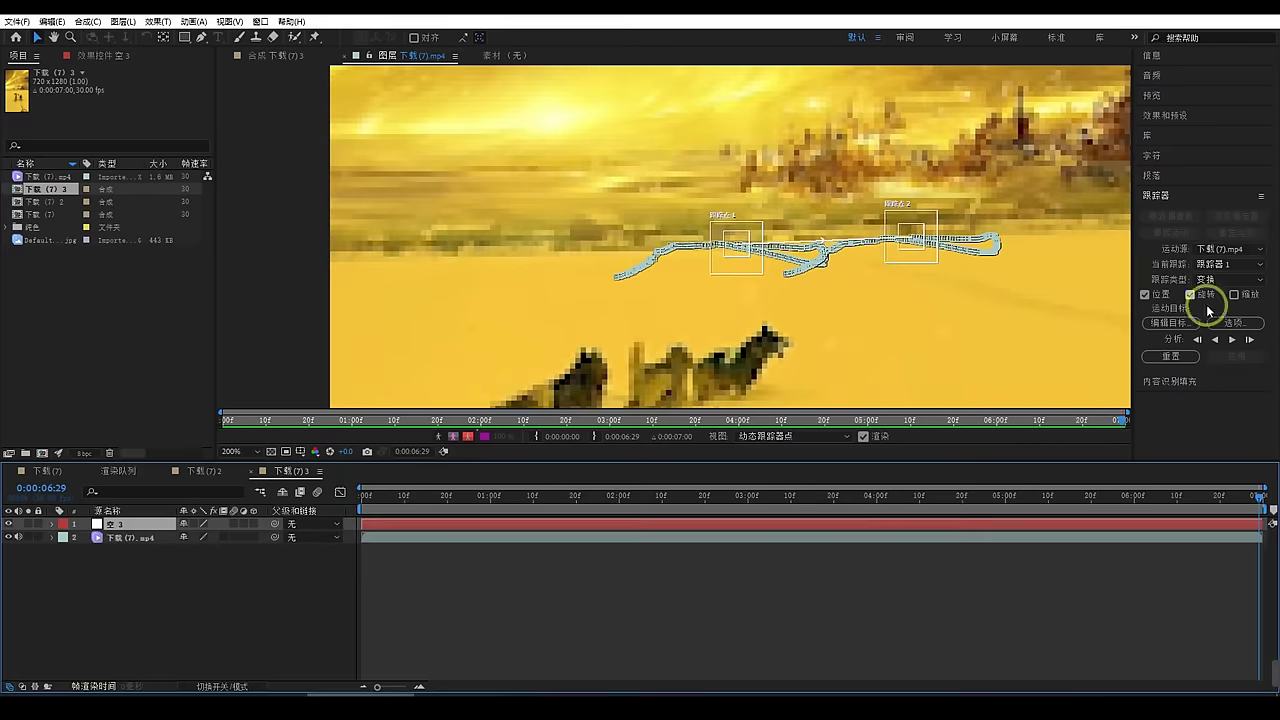
Set the null layer 空 3 as the tracker's motion target and apply the position and rotation tracking data to it.
{"action": "left_click", "coordinate": [1172, 325]}
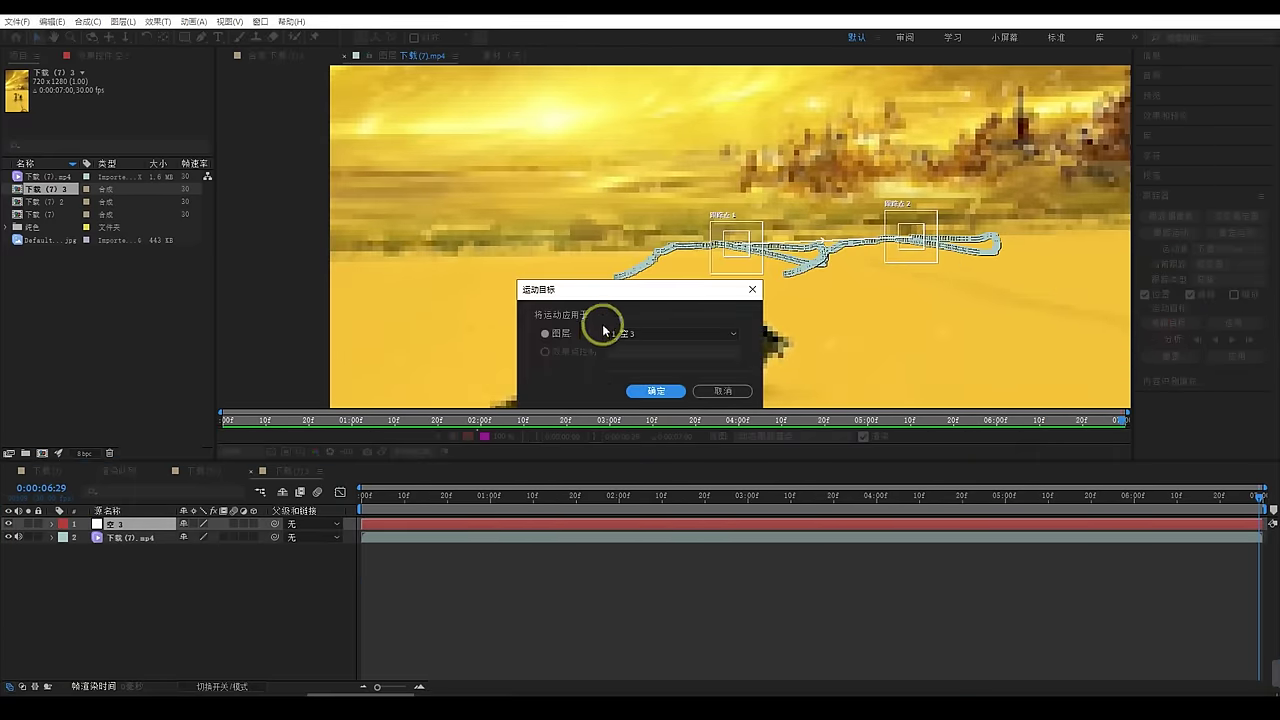
{"action": "left_click", "coordinate": [657, 391]}
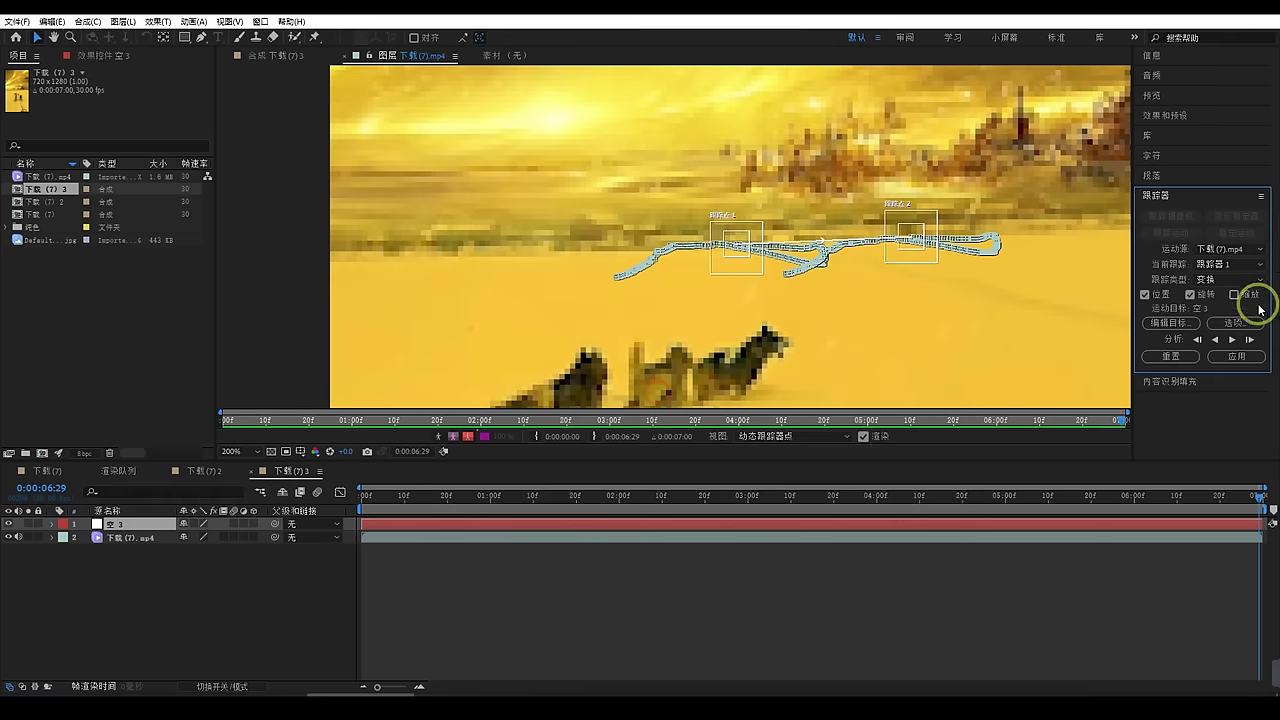
{"action": "left_click", "coordinate": [1237, 355]}
{"action": "left_click", "coordinate": [606, 367]}
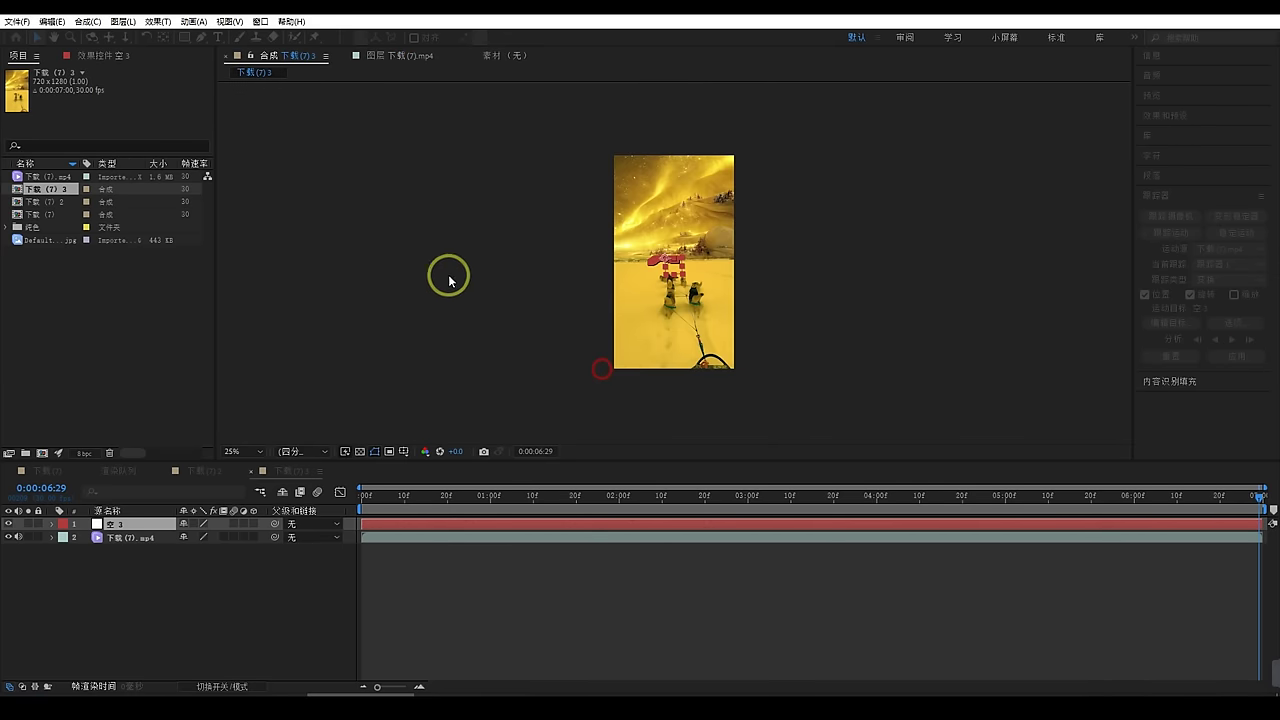
{"action": "key", "text": "u"}
Mask the snow and dog-sled area below the horizon on the 下载 (7).mp4 layer and feather the mask edge.
{"action": "left_click", "coordinate": [120, 537]}
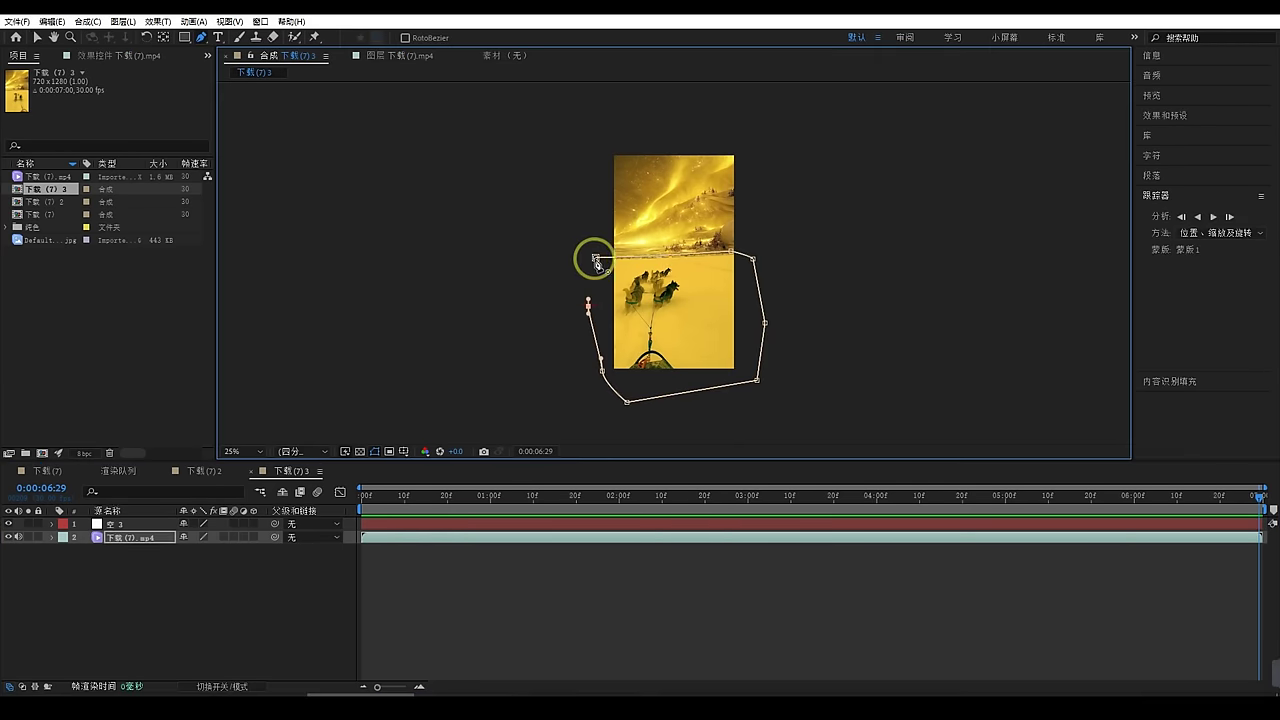
{"action": "left_click", "coordinate": [594, 258]}
{"action": "left_click", "coordinate": [52, 537]}
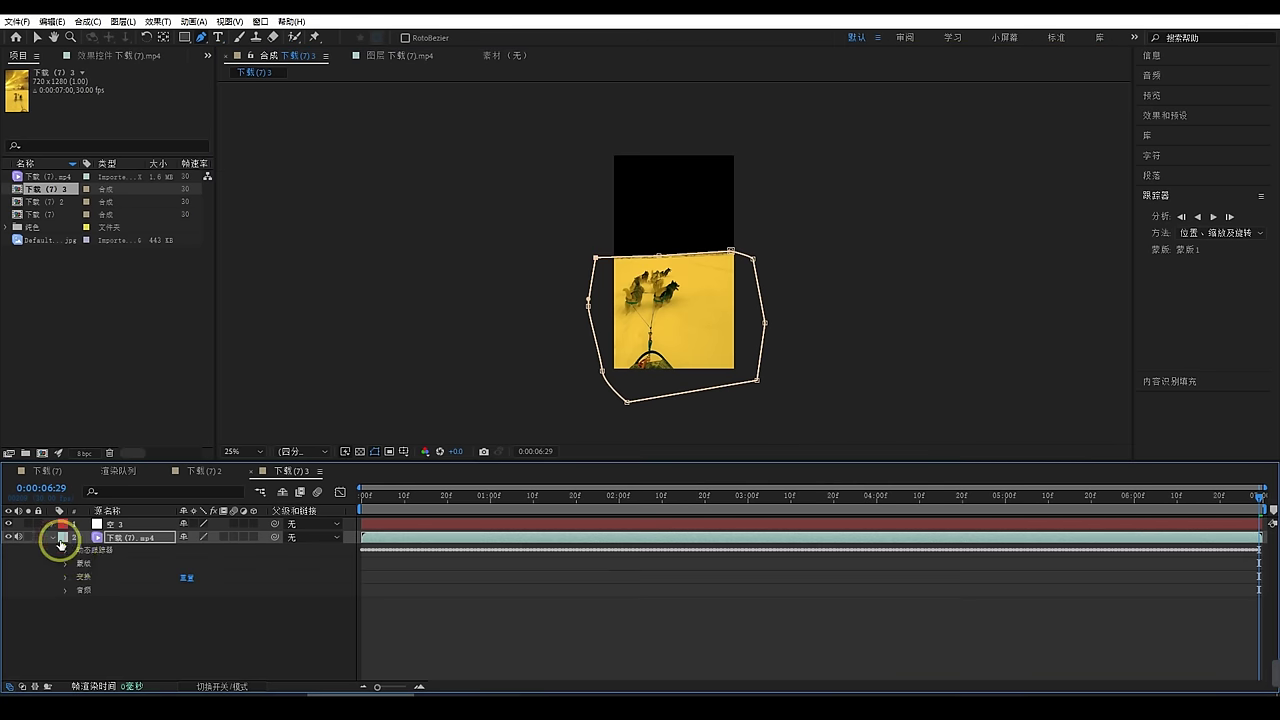
{"action": "left_click", "coordinate": [90, 578]}
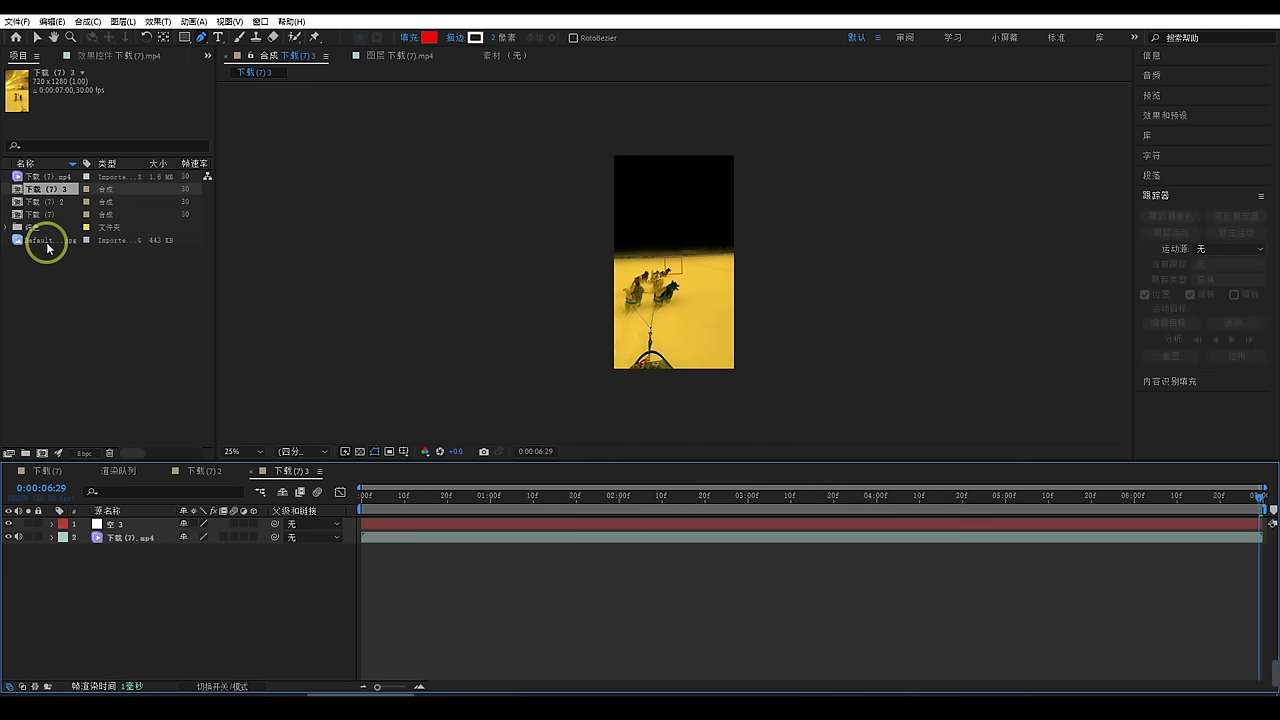
Add the Default sky image beneath the video layer, then scale it down and move it up to fill the area above the horizon.
{"action": "left_click_drag", "start_coordinate": [43, 240], "coordinate": [113, 582]}
{"action": "key", "text": "v"}
{"action": "left_click_drag", "start_coordinate": [841, 355], "coordinate": [777, 334]}
{"action": "left_click_drag", "start_coordinate": [753, 254], "coordinate": [750, 199]}
{"action": "left_click", "coordinate": [245, 588]}
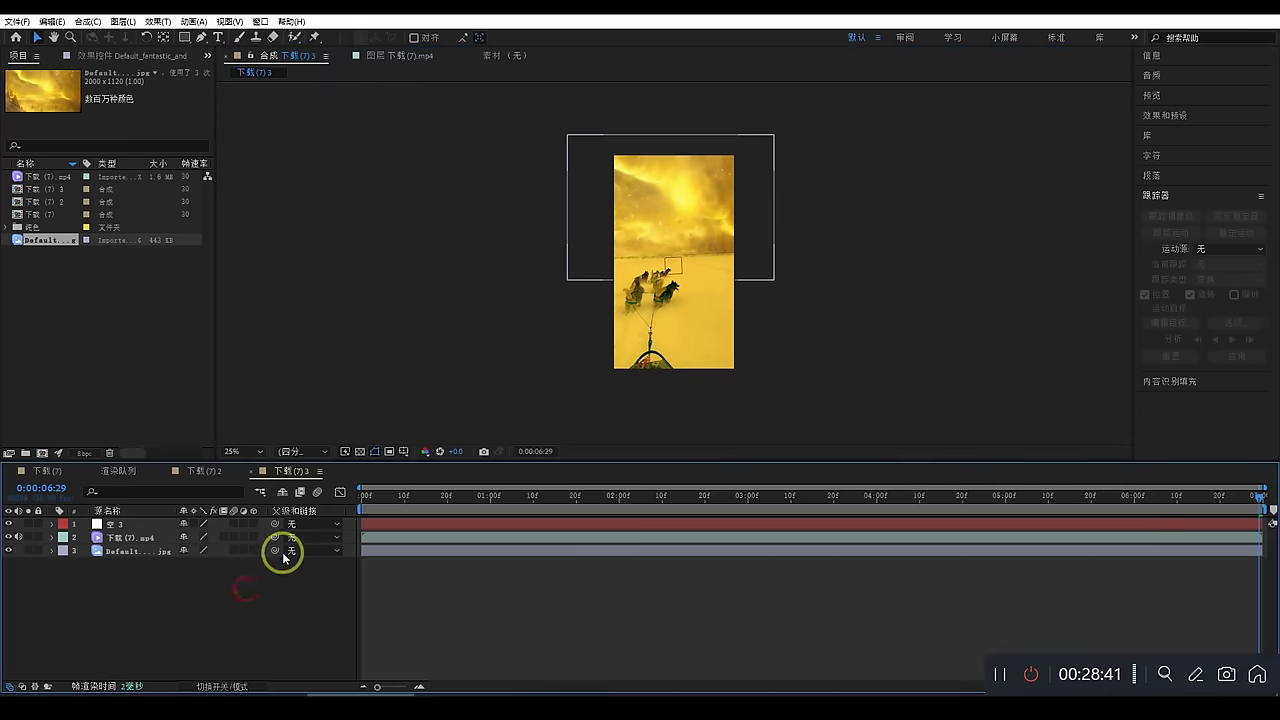
Parent the sky image layer to the null 空 3 and preview the composition from its first frame.
{"action": "left_click_drag", "start_coordinate": [274, 551], "coordinate": [143, 527]}
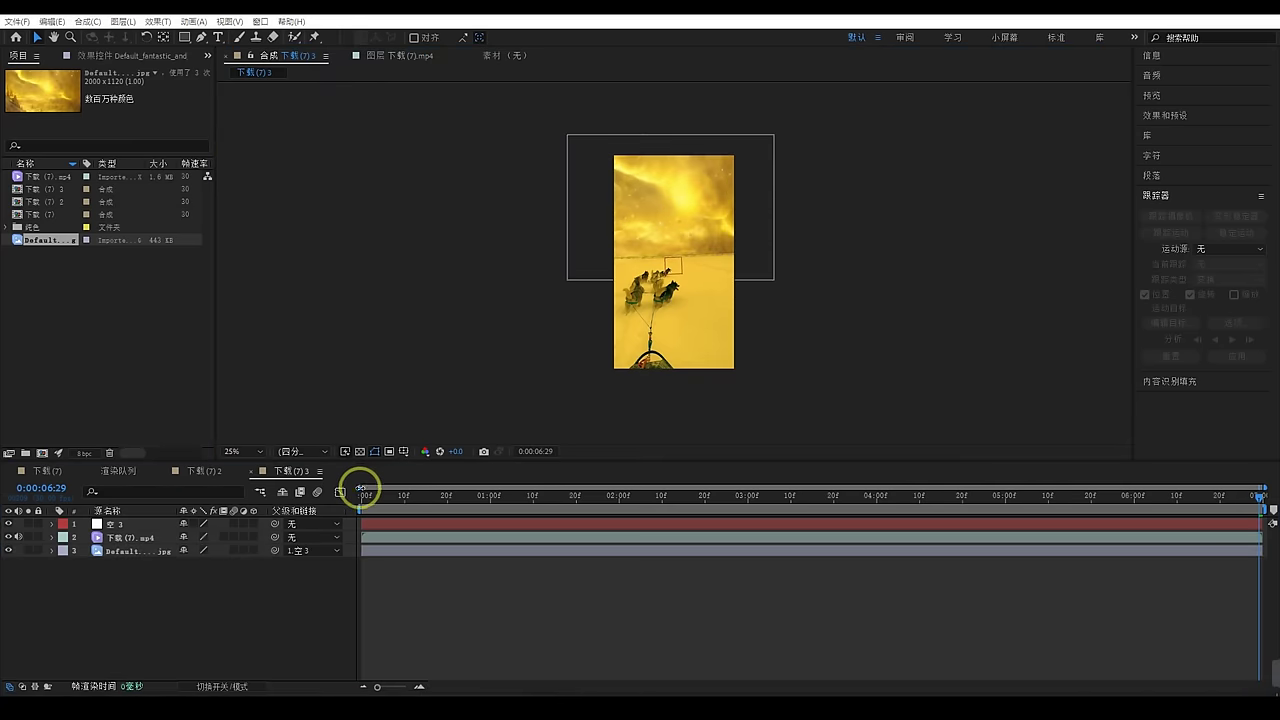
{"action": "left_click_drag", "start_coordinate": [1260, 500], "coordinate": [338, 578]}
{"action": "left_click", "coordinate": [262, 624]}
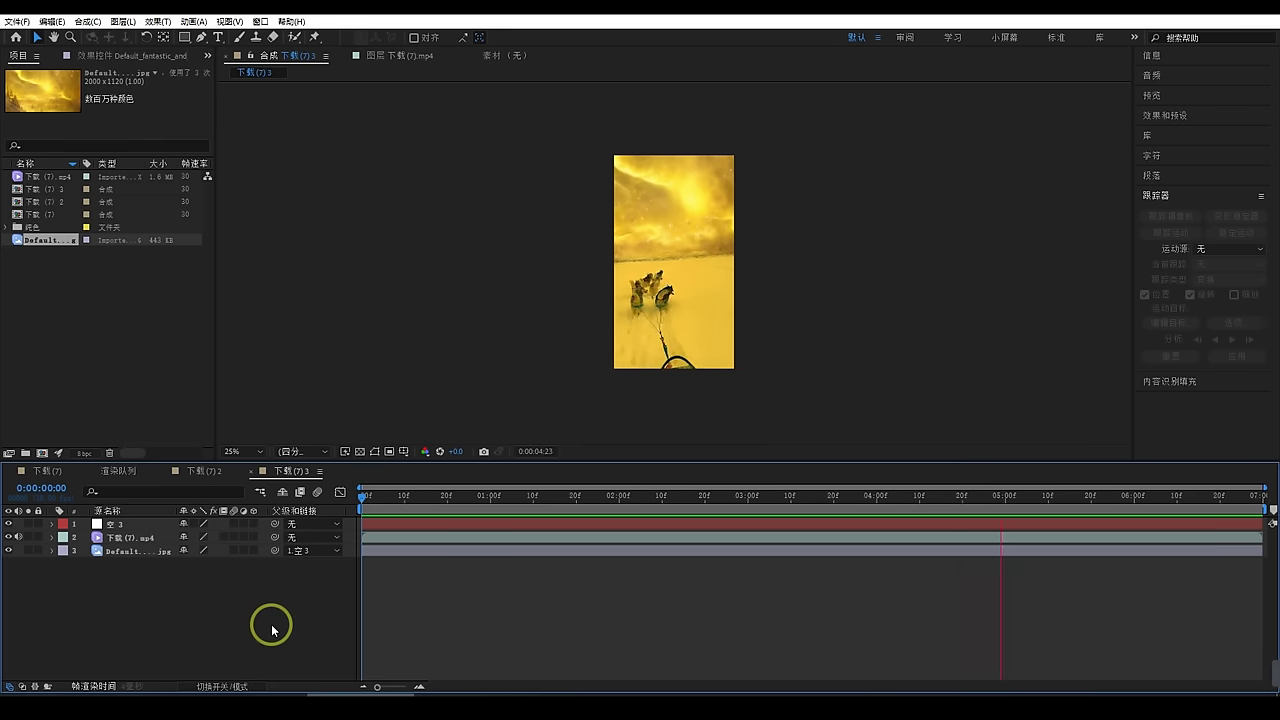
{"action": "key", "text": "space"}
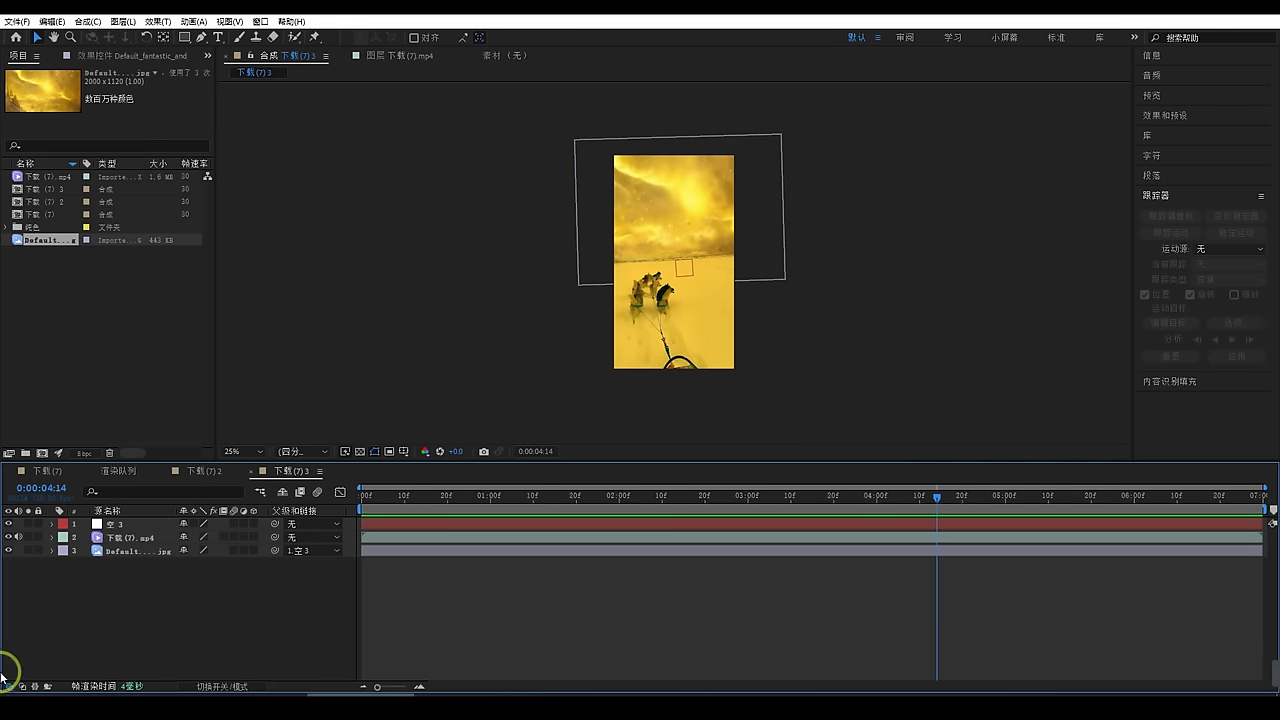
Render the 下载 (7) 3 composition as the H.264 file 下载 (7) 3.mp4 in the aevideo folder.
{"action": "left_click", "coordinate": [87, 22]}
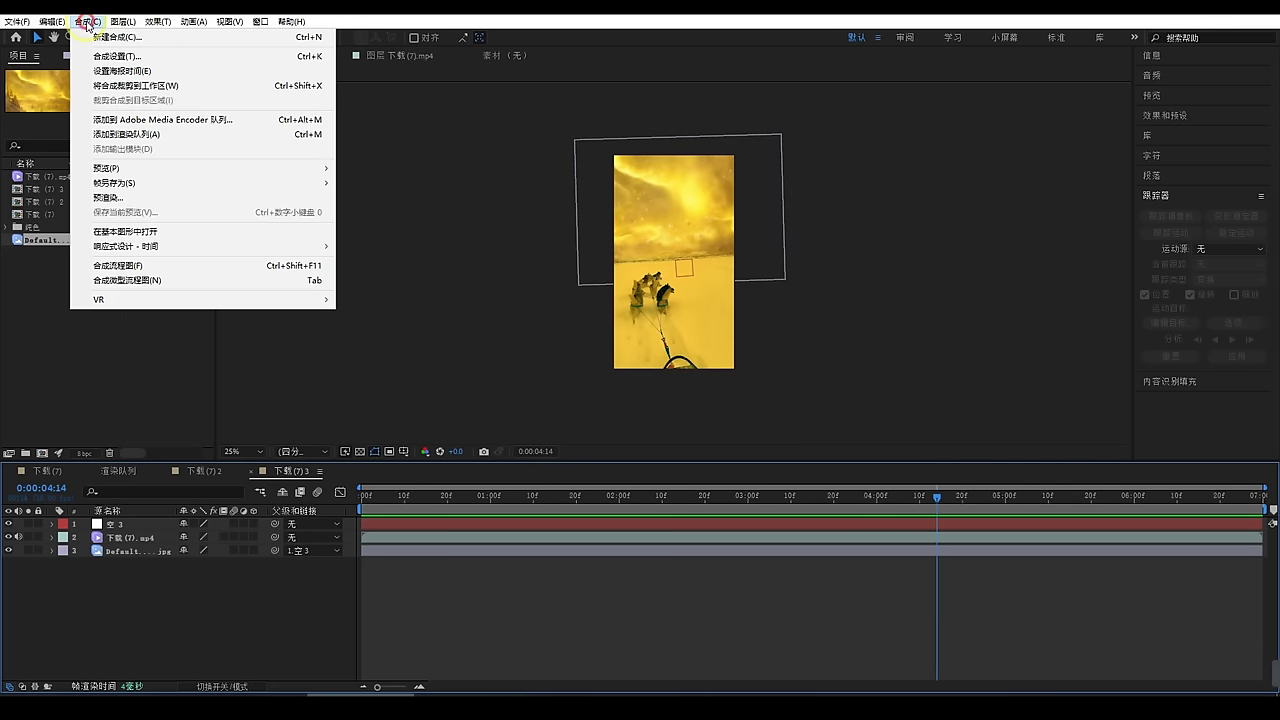
{"action": "left_click", "coordinate": [150, 137]}
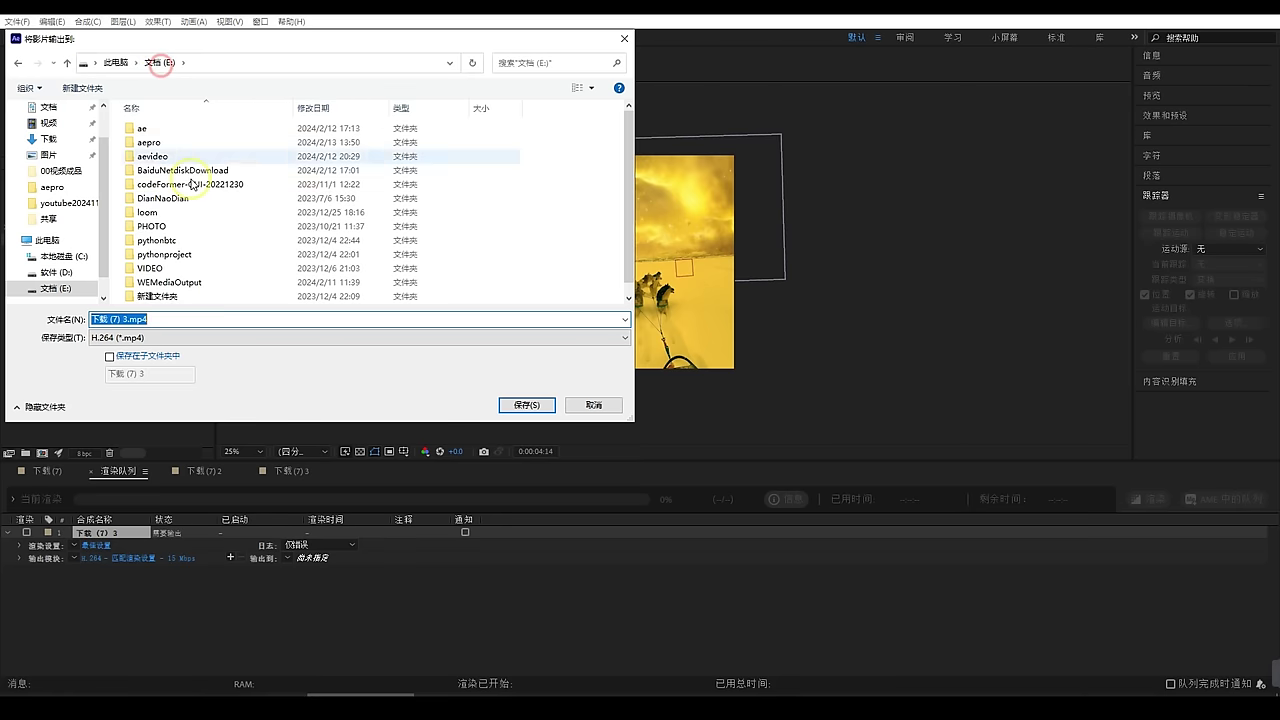
{"action": "double_click", "coordinate": [157, 143]}
{"action": "left_click", "coordinate": [520, 405]}
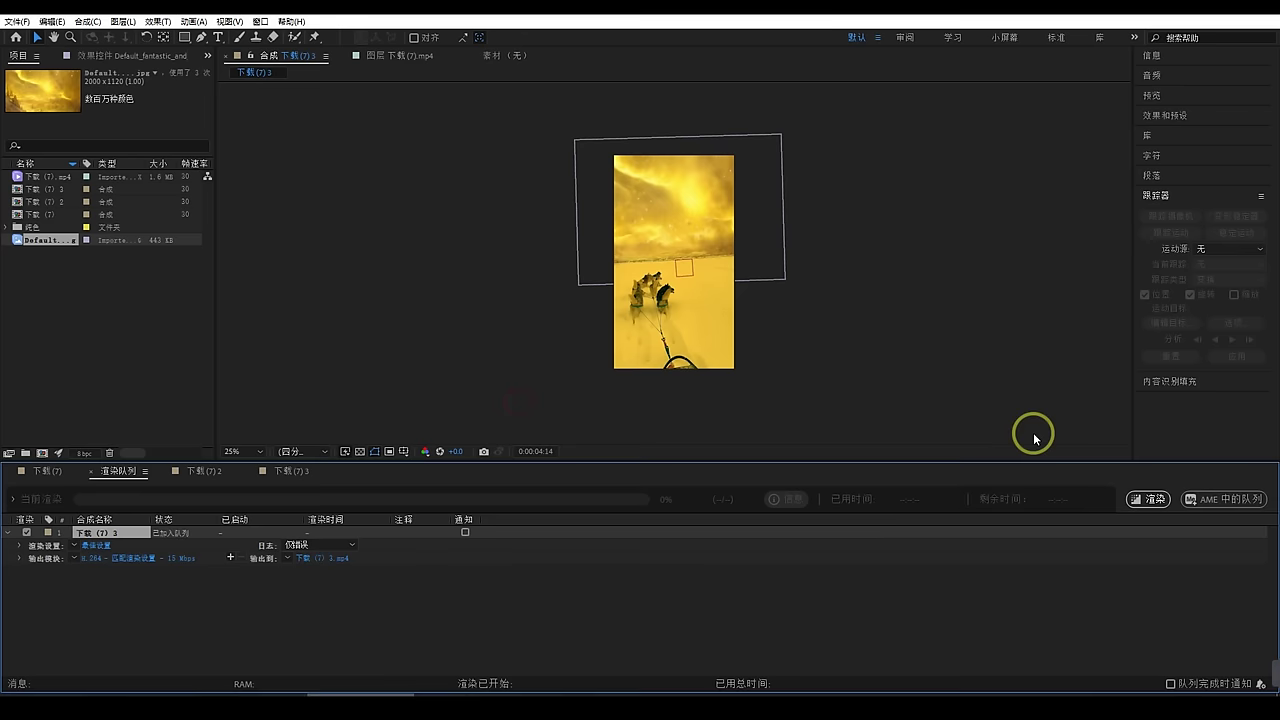
{"action": "left_click", "coordinate": [1153, 500]}
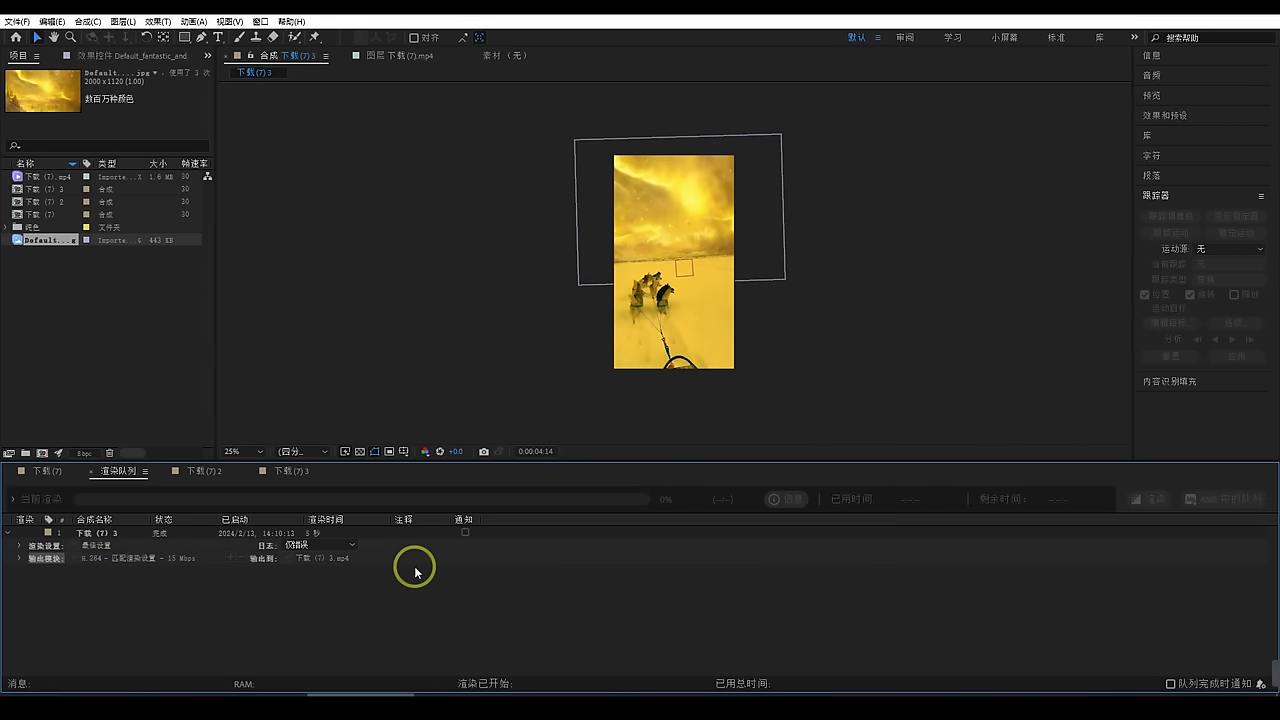
Switch to CapCut, import 下载 (7) 3.mp4 from the aevideo folder and place it at the start of the timeline.
{"action": "left_click", "coordinate": [42, 471]}
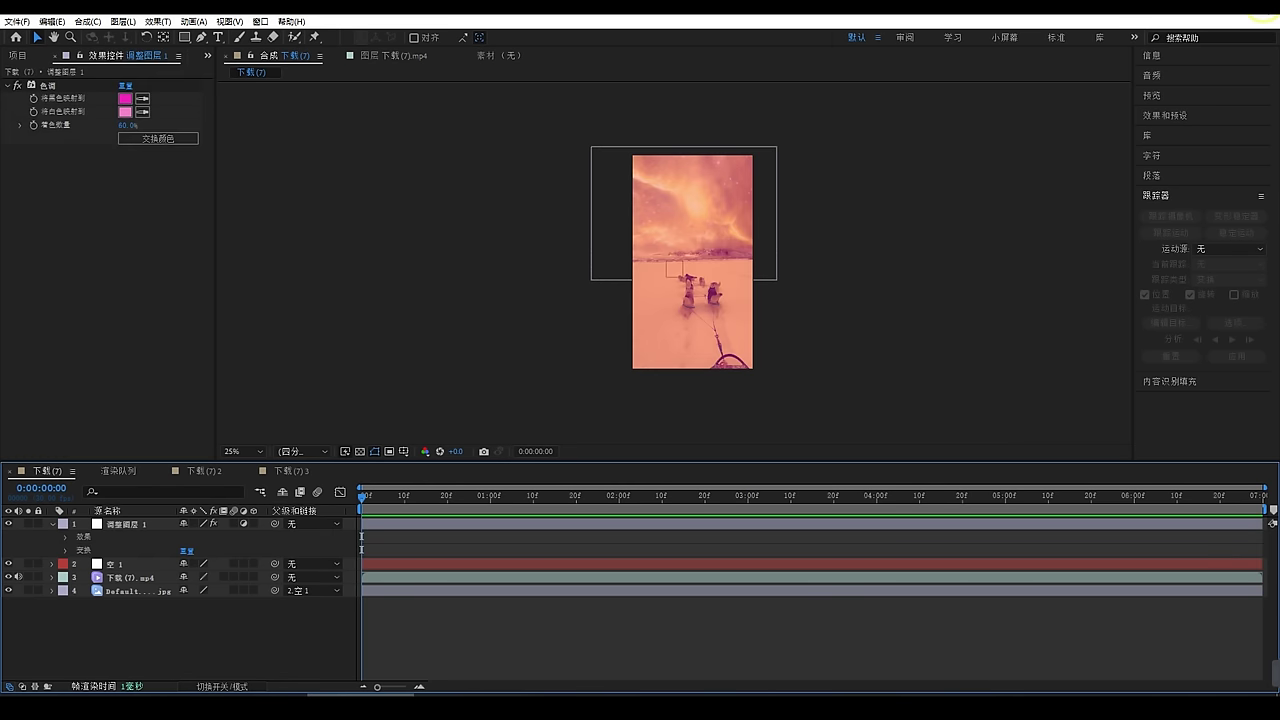
{"action": "key", "text": "ctrl+q"}
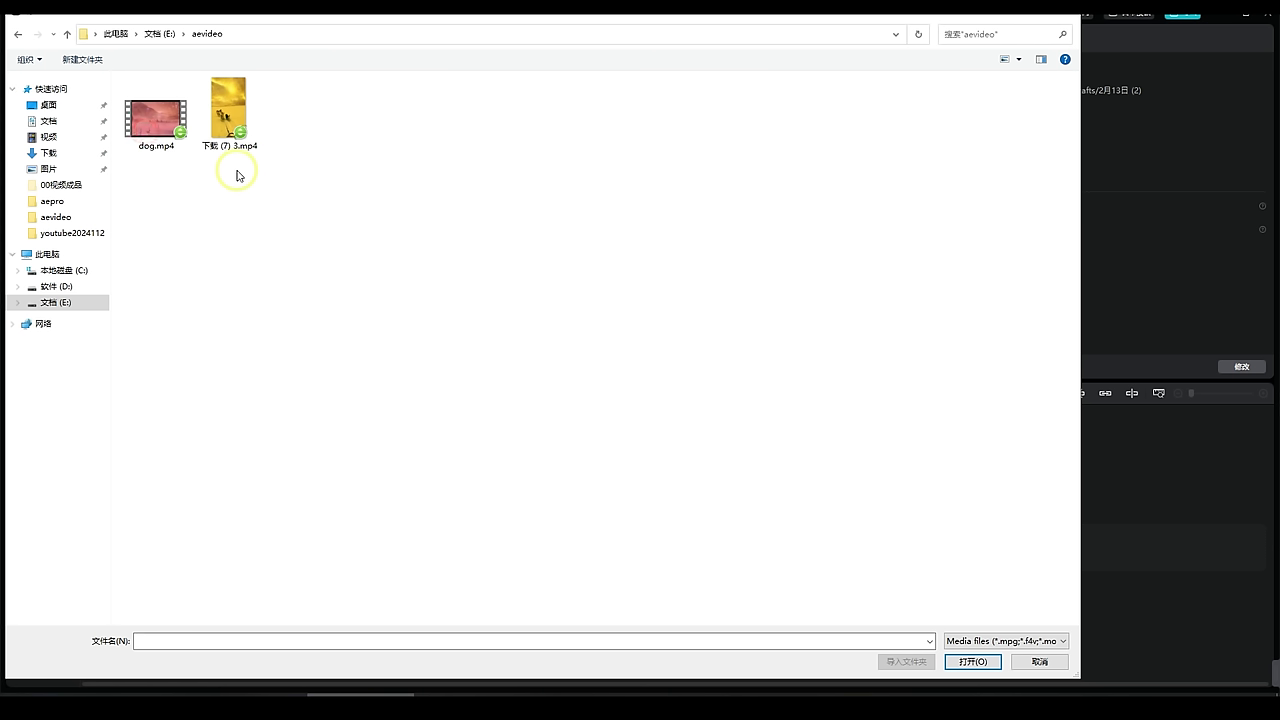
{"action": "left_click", "coordinate": [230, 115]}
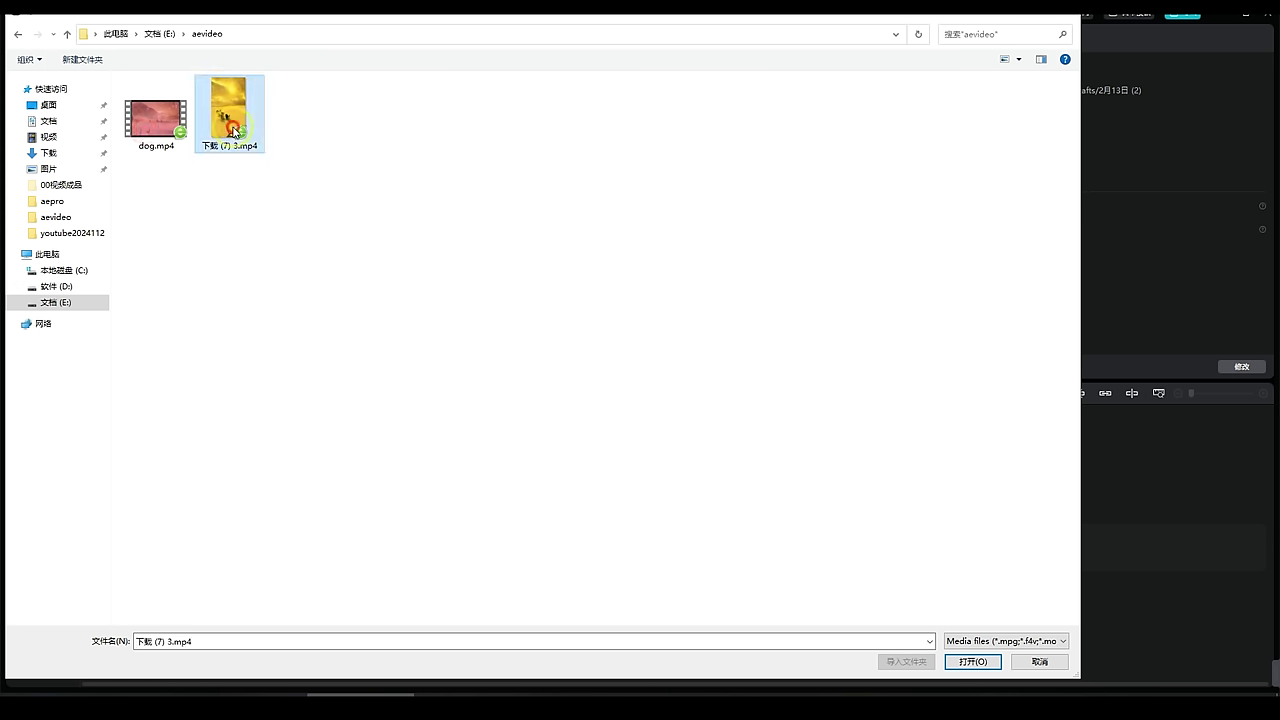
{"action": "left_click", "coordinate": [973, 661]}
{"action": "left_click_drag", "start_coordinate": [118, 155], "coordinate": [120, 540]}
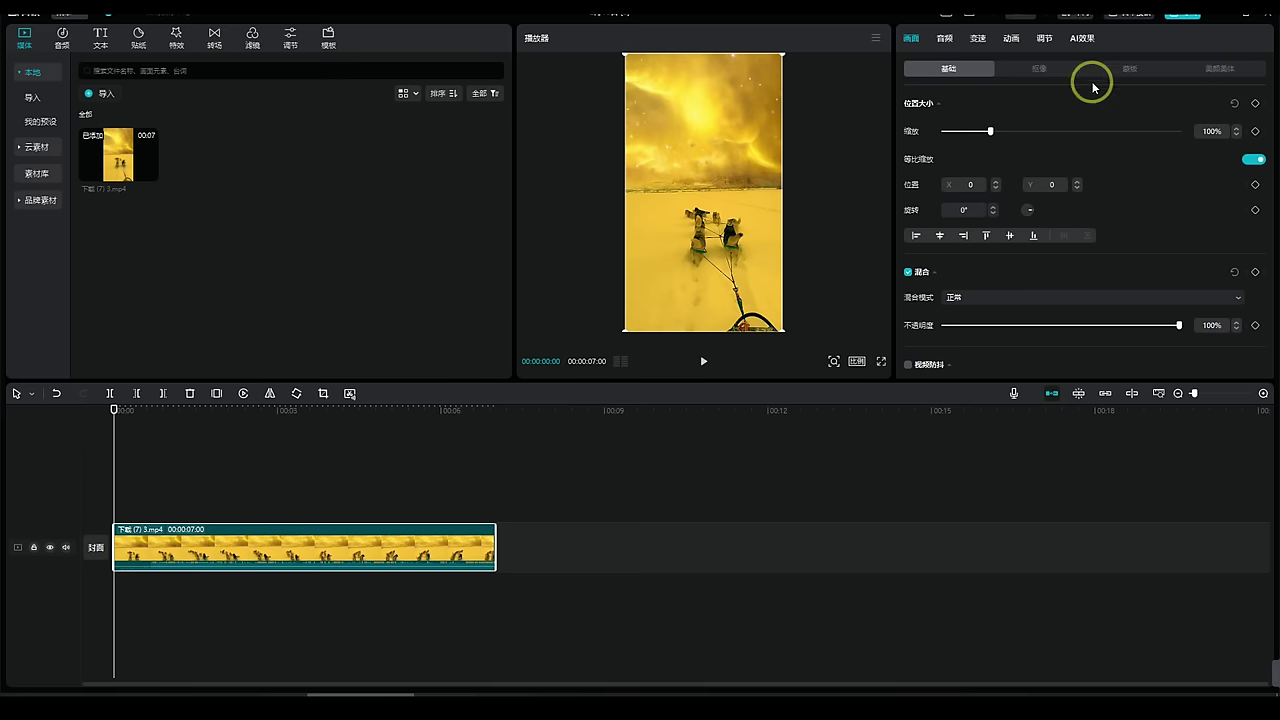
Tint the clip pink with the offset color wheel, using red 0.14, green -0.09 and blue 0.46.
{"action": "left_click", "coordinate": [1040, 37]}
{"action": "left_click", "coordinate": [1220, 68]}
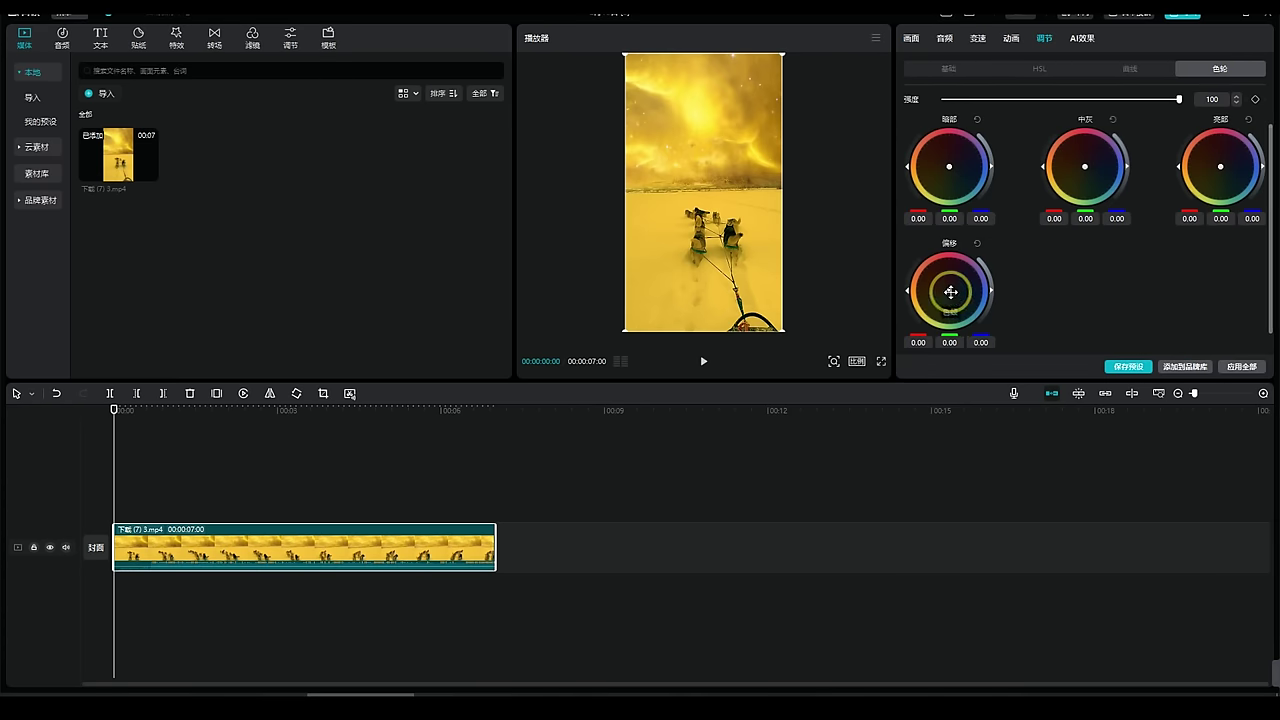
{"action": "left_click_drag", "start_coordinate": [950, 292], "coordinate": [936, 383]}
{"action": "left_click_drag", "start_coordinate": [968, 366], "coordinate": [1086, 246]}
{"action": "scroll", "coordinate": [960, 262], "scroll_direction": "down", "scroll_amount": 1}
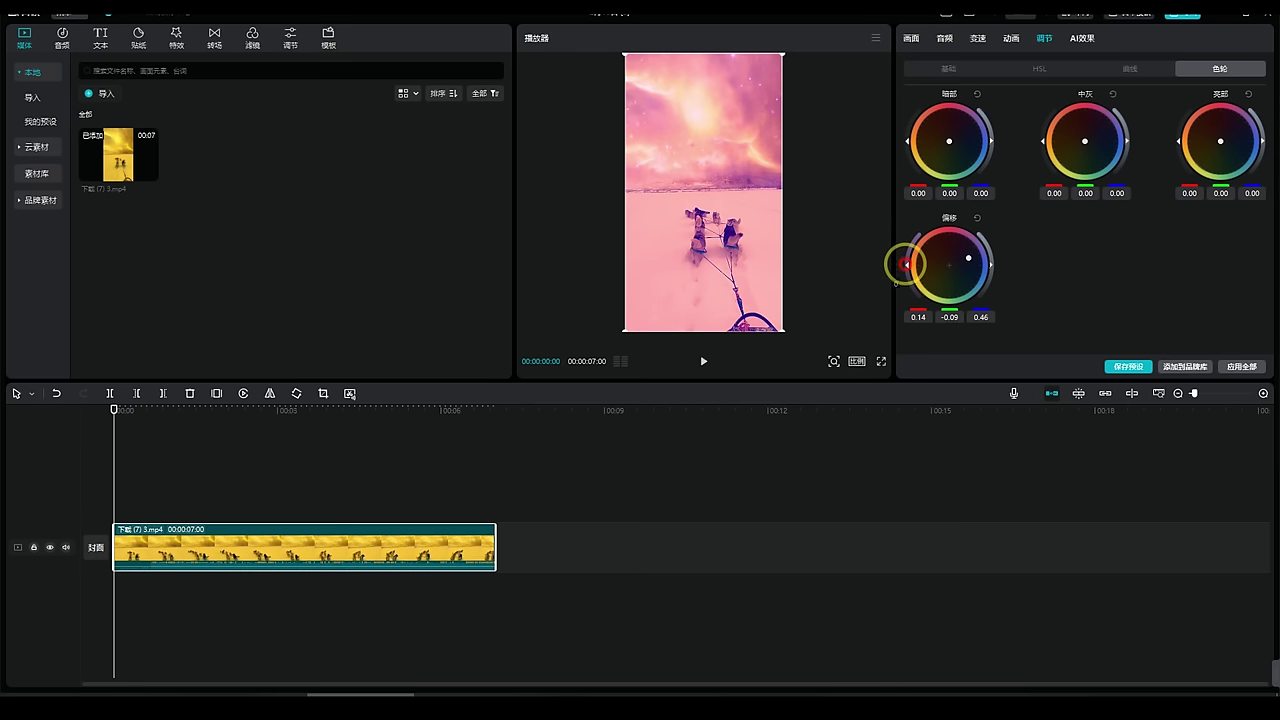